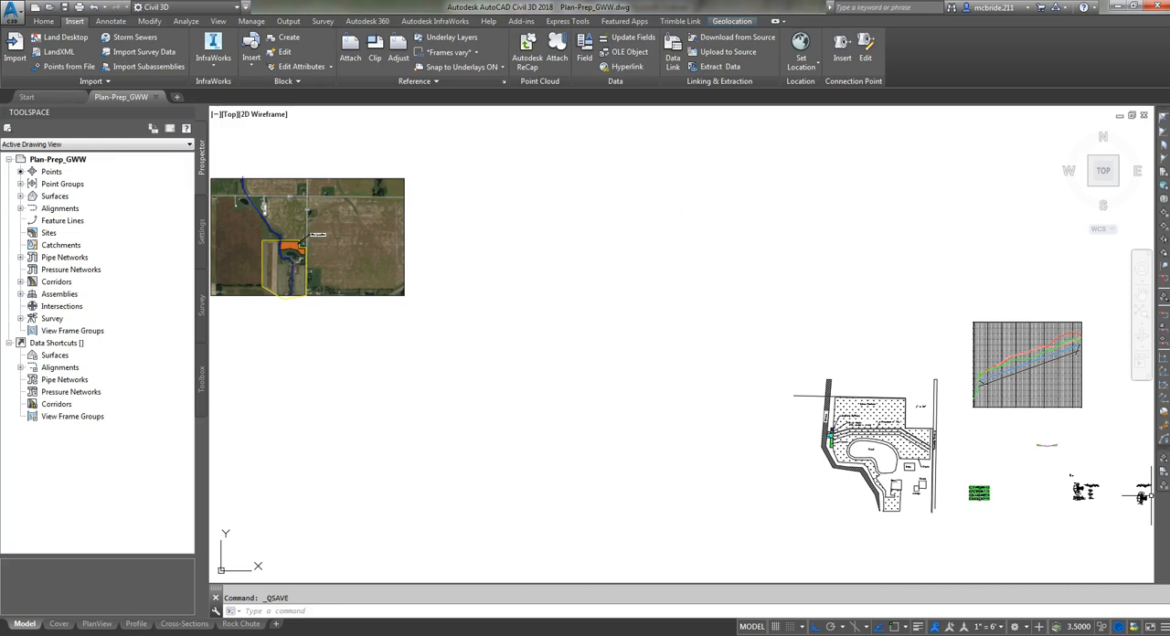
- Examine the WW CL Profile view in model space, including its existing ground and design profile lines
click(24, 623)
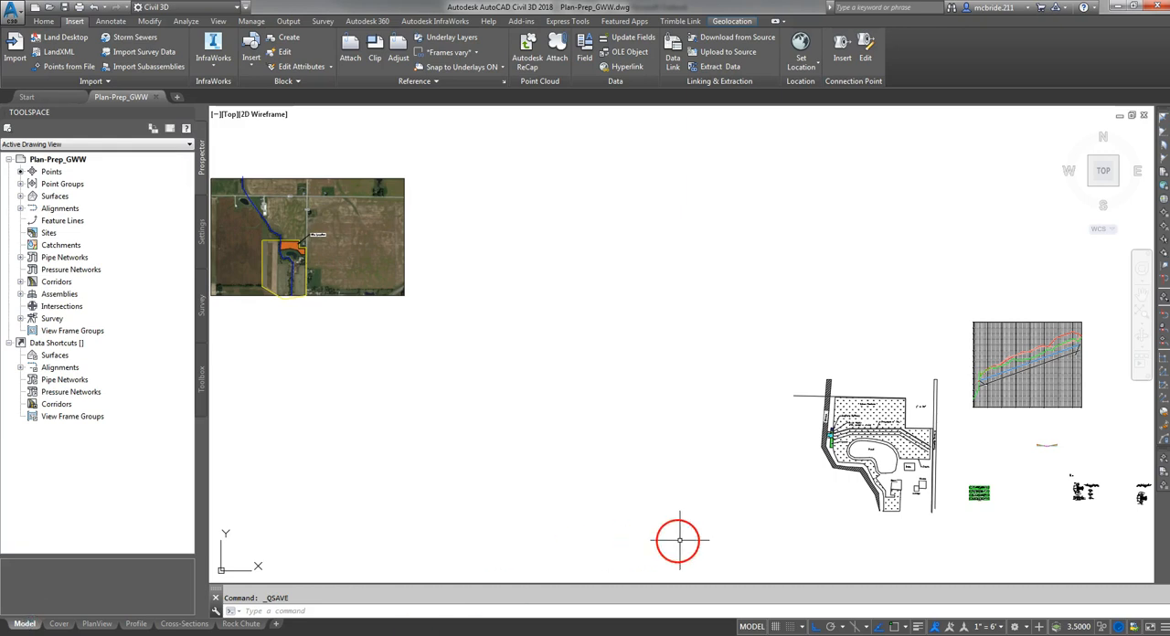
middle_drag(1002, 445, 627, 424)
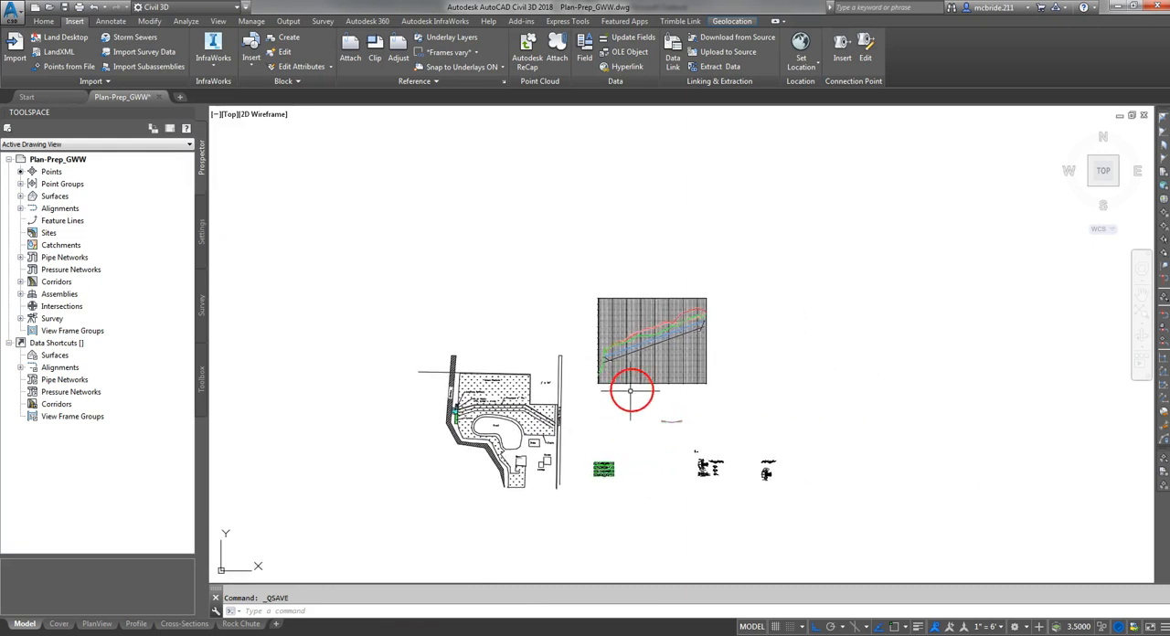
scroll(627, 366, up, 5)
scroll(688, 238, up, 2)
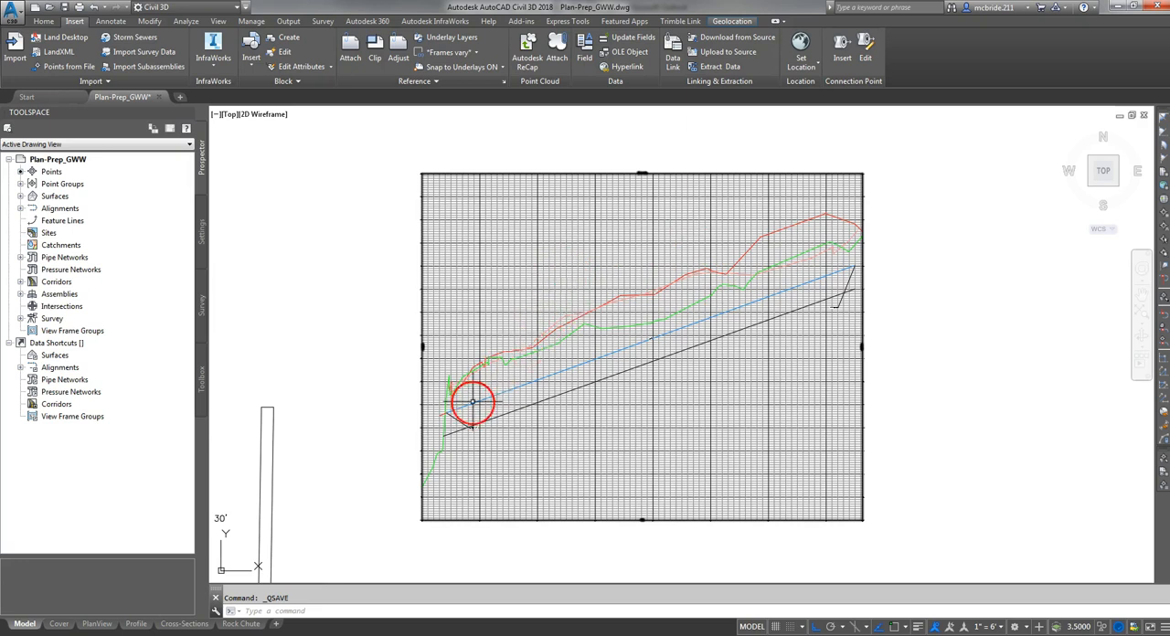
scroll(614, 333, up, 2)
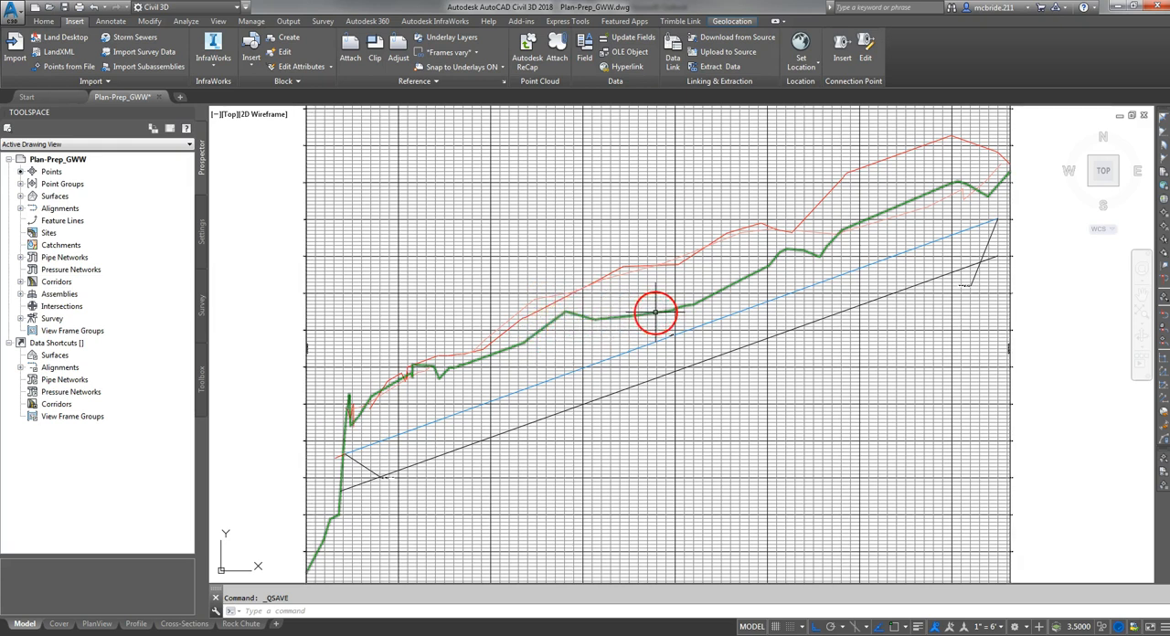
mouse_move(655, 312)
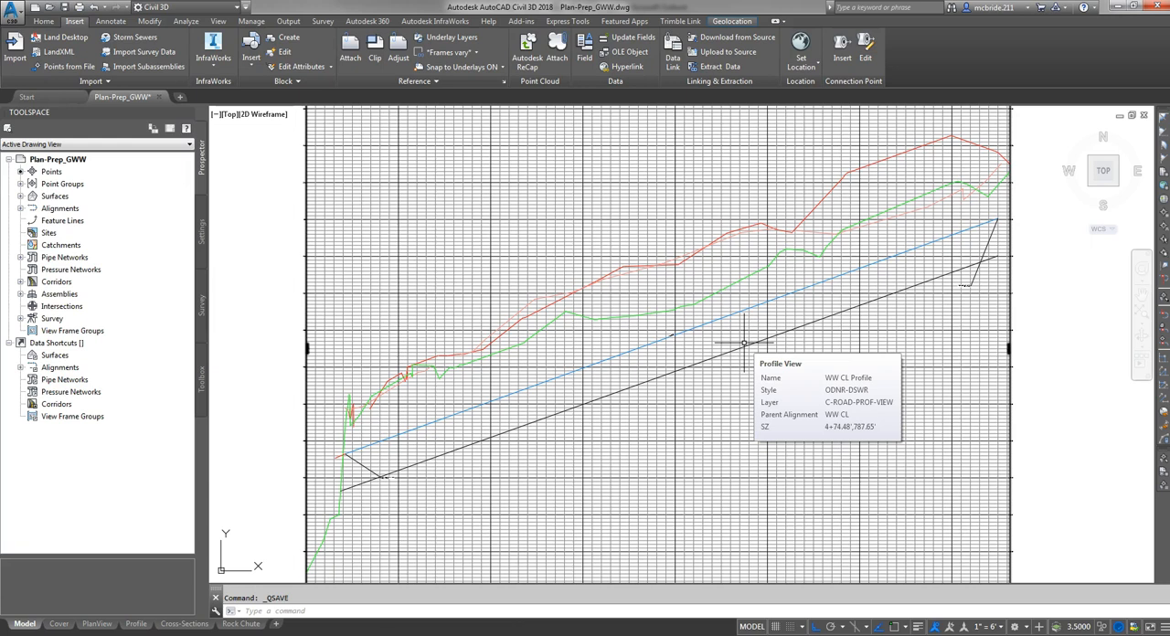
scroll(734, 219, down, 4)
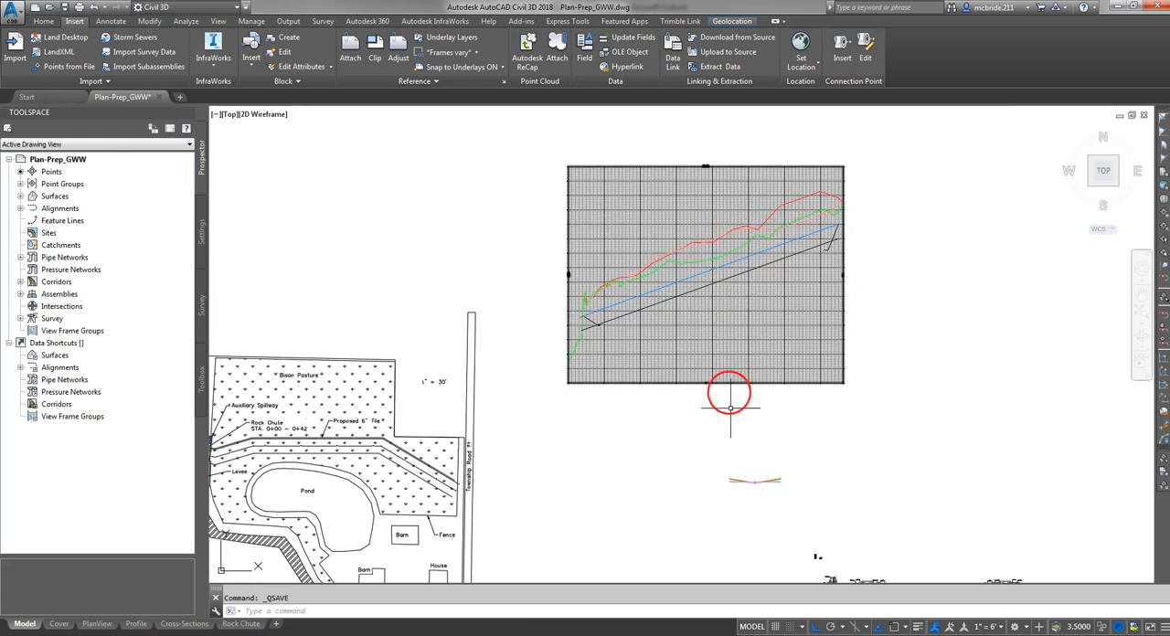
- Examine the typical channel section below the profile and the four cross-section views from 1+00 to 7+00
middle_drag(797, 504, 758, 456)
scroll(740, 446, up, 8)
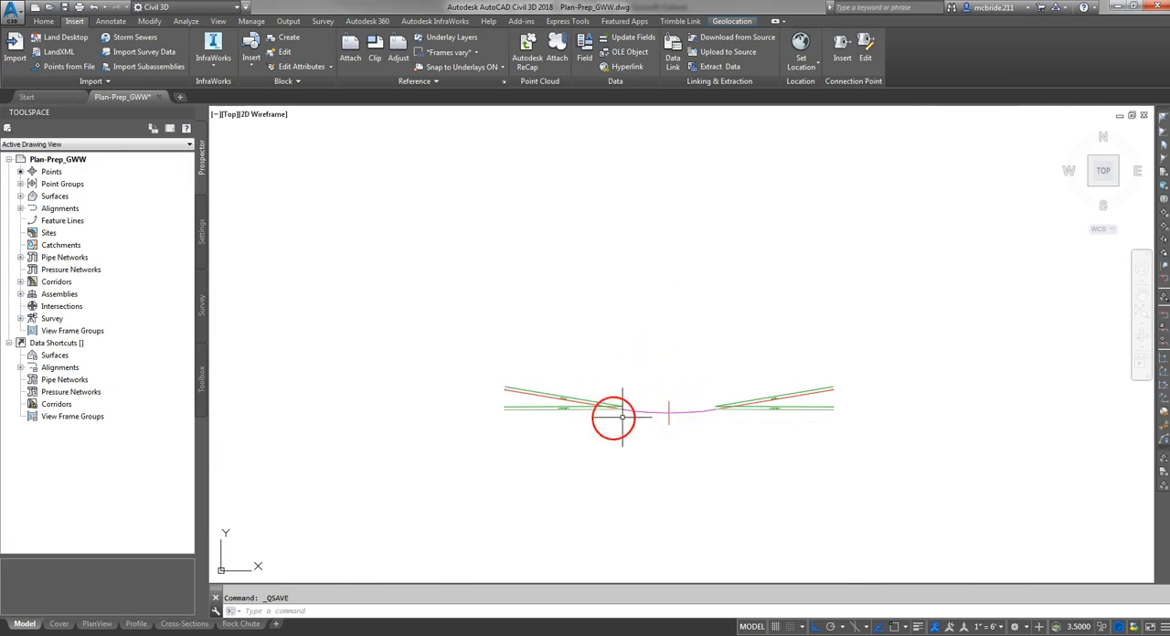
middle_drag(731, 503, 634, 294)
scroll(606, 232, down, 5)
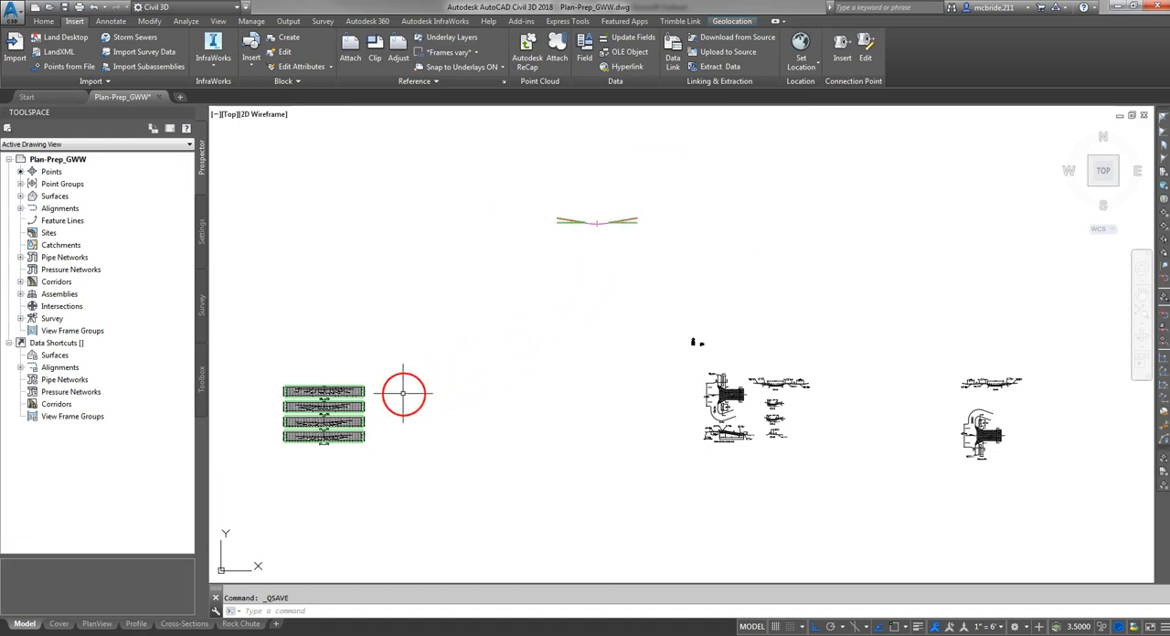
scroll(277, 420, up, 6)
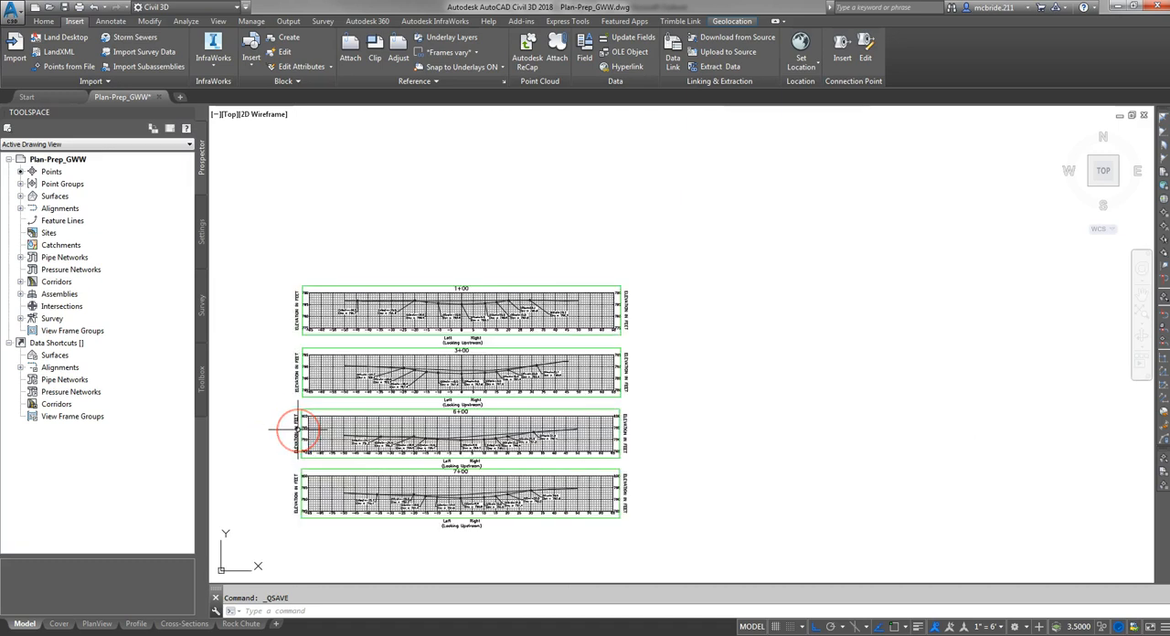
scroll(298, 430, up, 2)
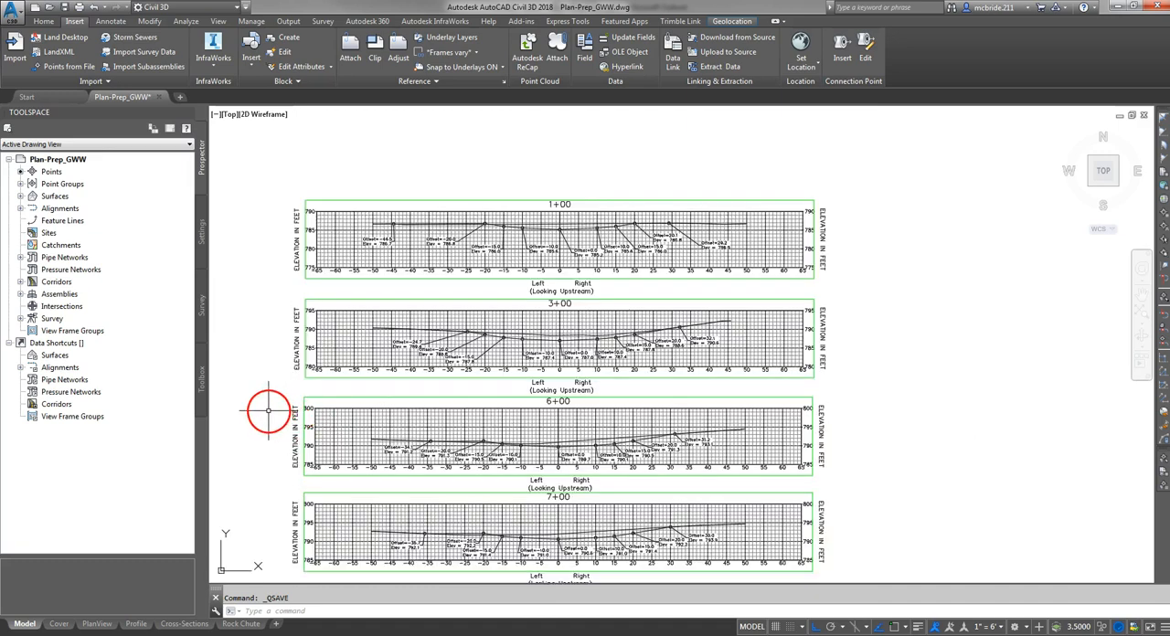
scroll(269, 409, down, 2)
scroll(268, 409, down, 2)
scroll(685, 405, down, 2)
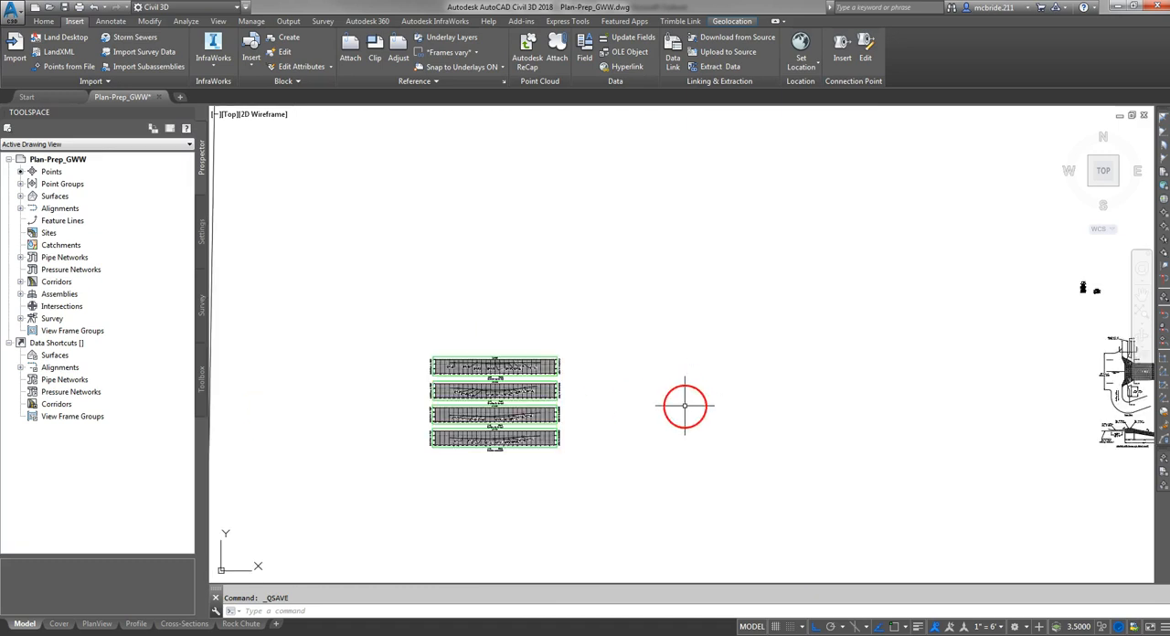
- Look over the rock chute detail drawings and return to the site plan with the pond and stream
middle_drag(793, 409, 416, 378)
middle_drag(938, 363, 618, 380)
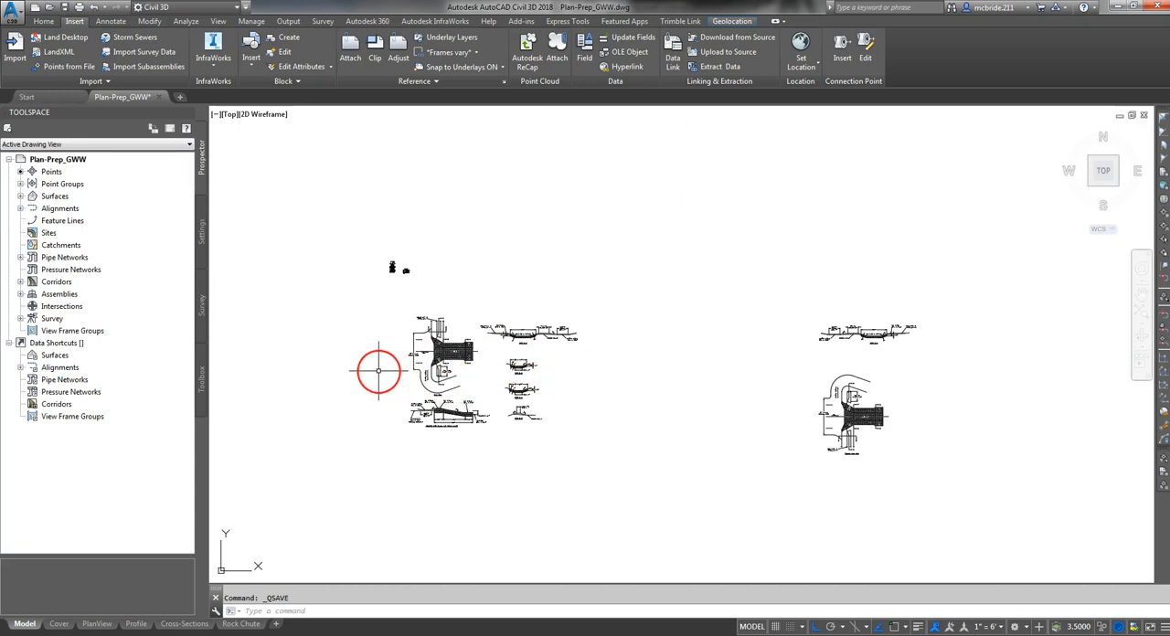
middle_drag(377, 371, 855, 387)
middle_drag(521, 310, 704, 363)
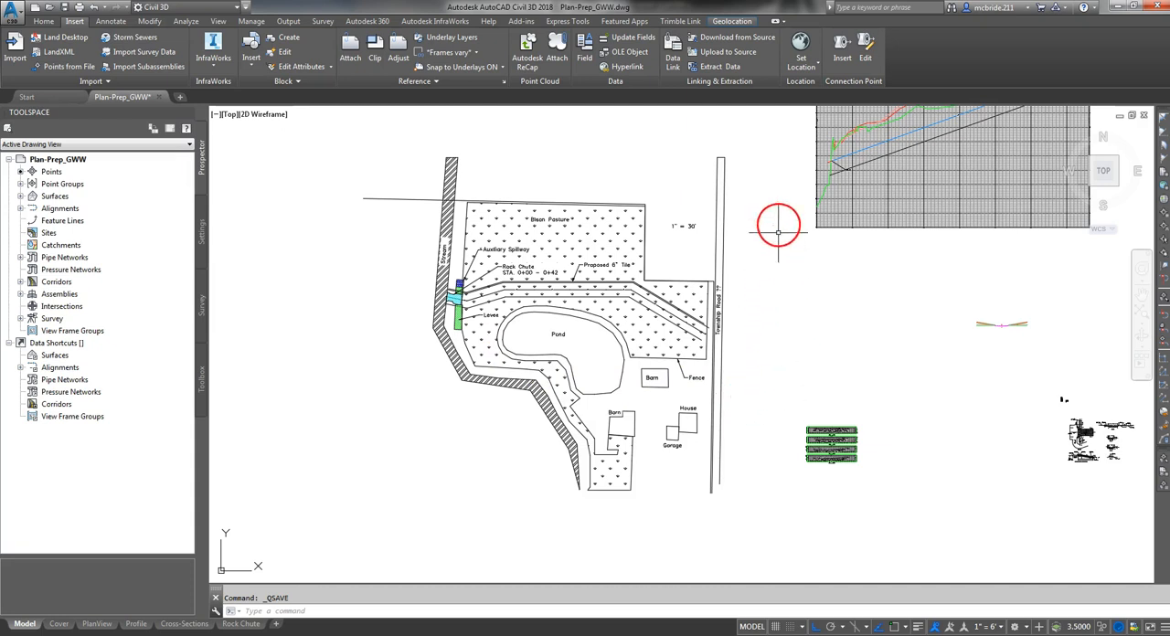
- Turn on the aerial online map and inspect how the stream, levee and pond linework matches the imagery
click(743, 22)
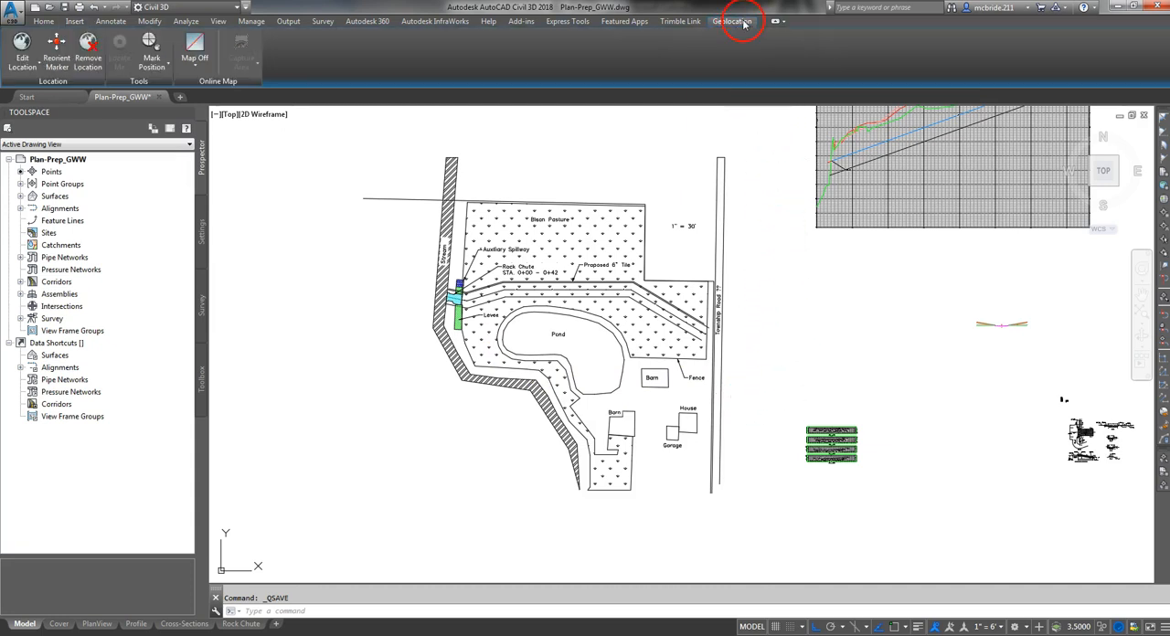
click(194, 63)
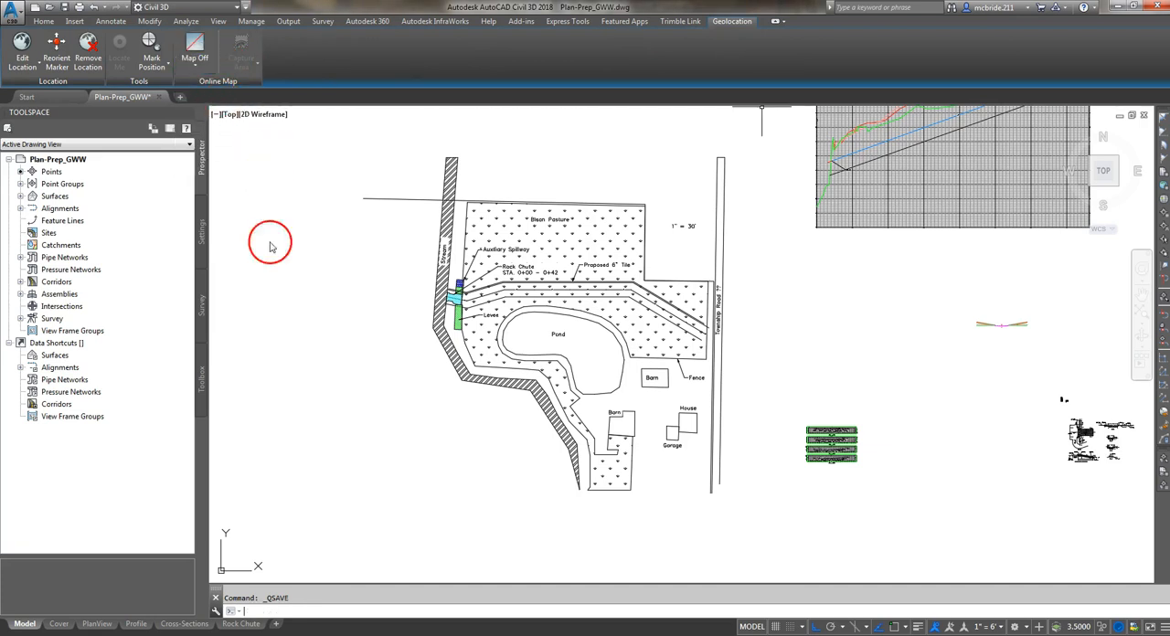
click(399, 326)
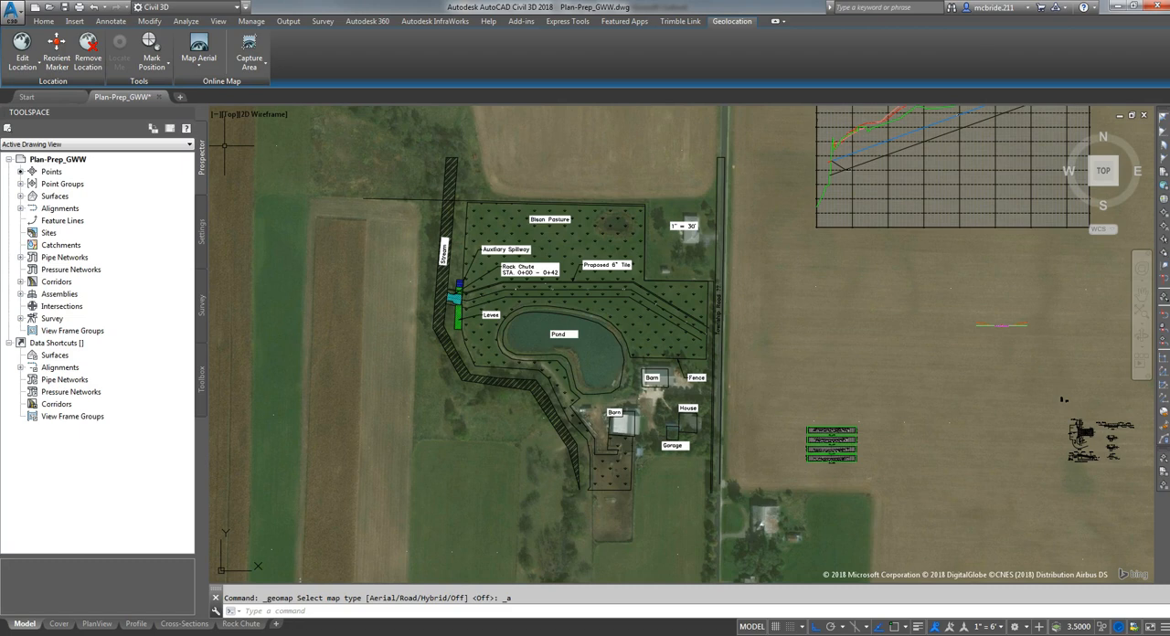
scroll(516, 203, up, 2)
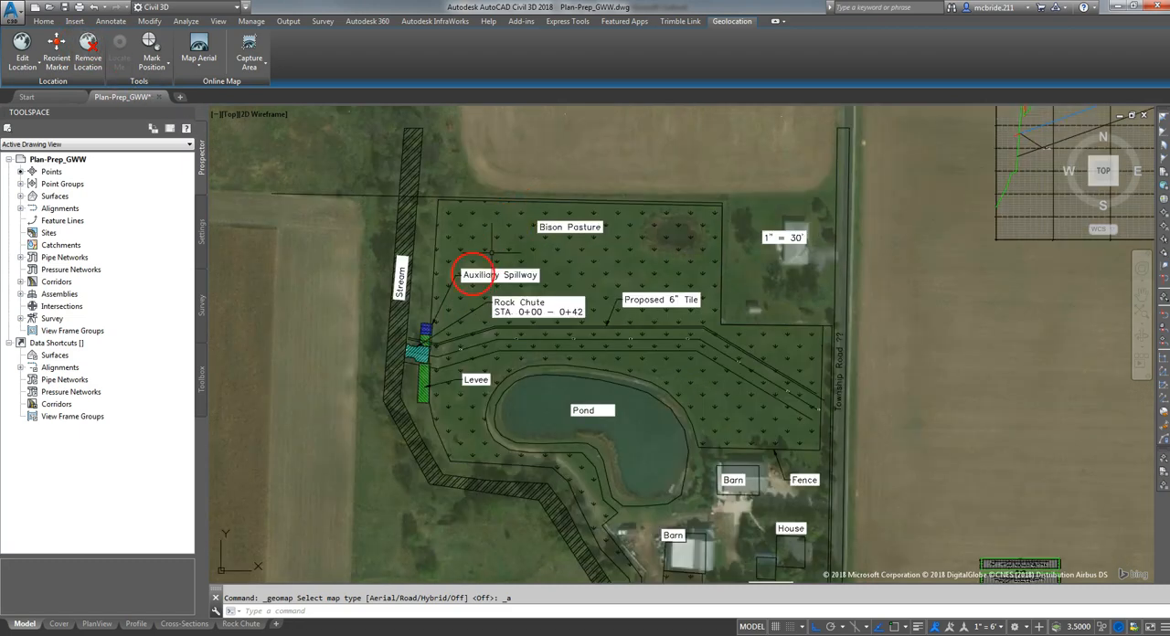
scroll(387, 407, up, 2)
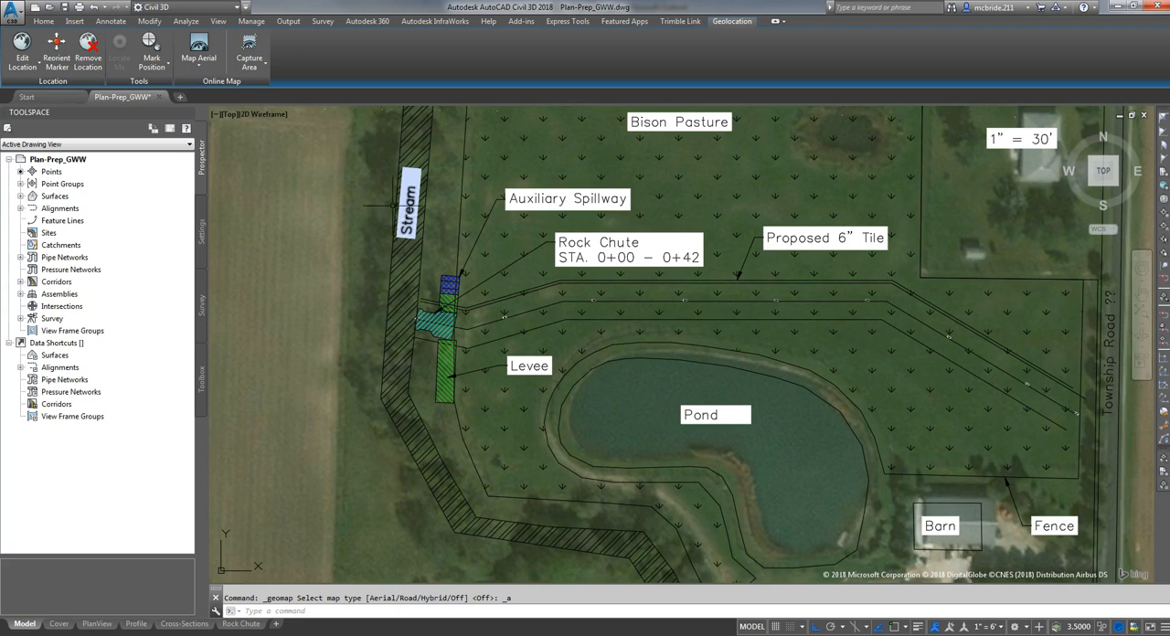
- Turn off the online map behind the site plan
click(249, 75)
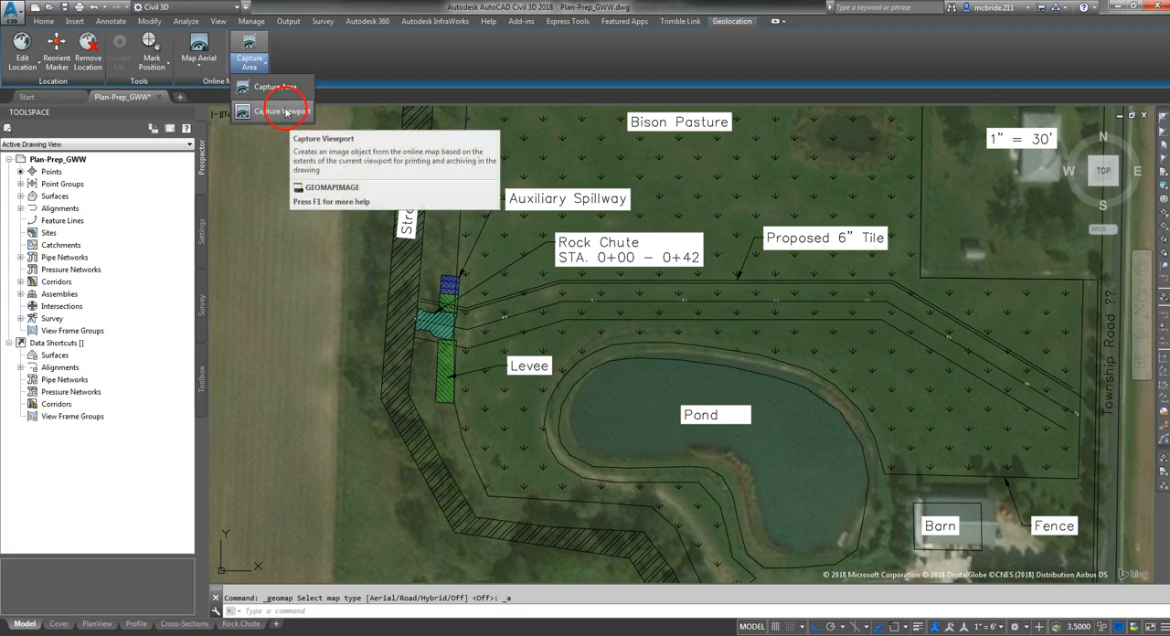
click(197, 61)
click(218, 163)
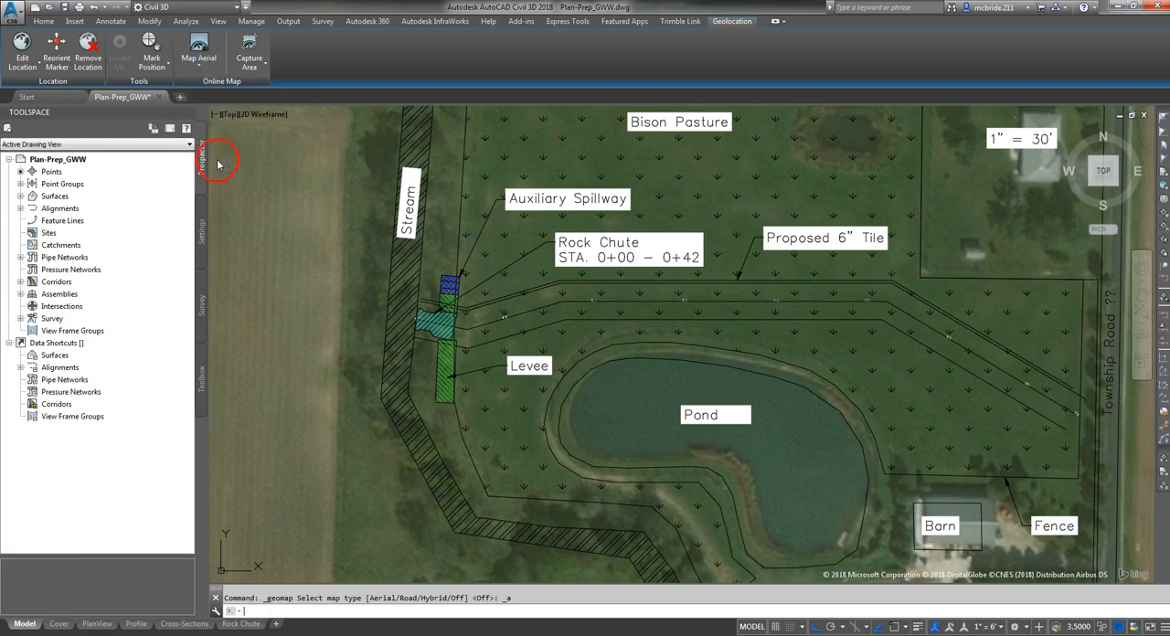
scroll(713, 376, down, 6)
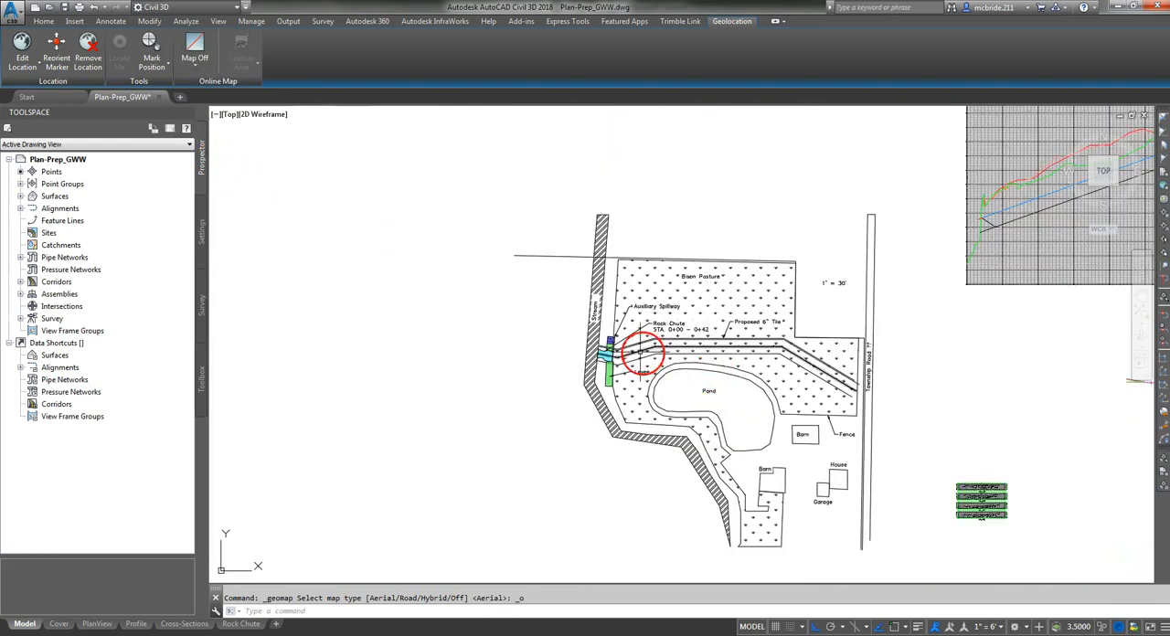
scroll(640, 350, down, 2)
scroll(719, 383, up, 3)
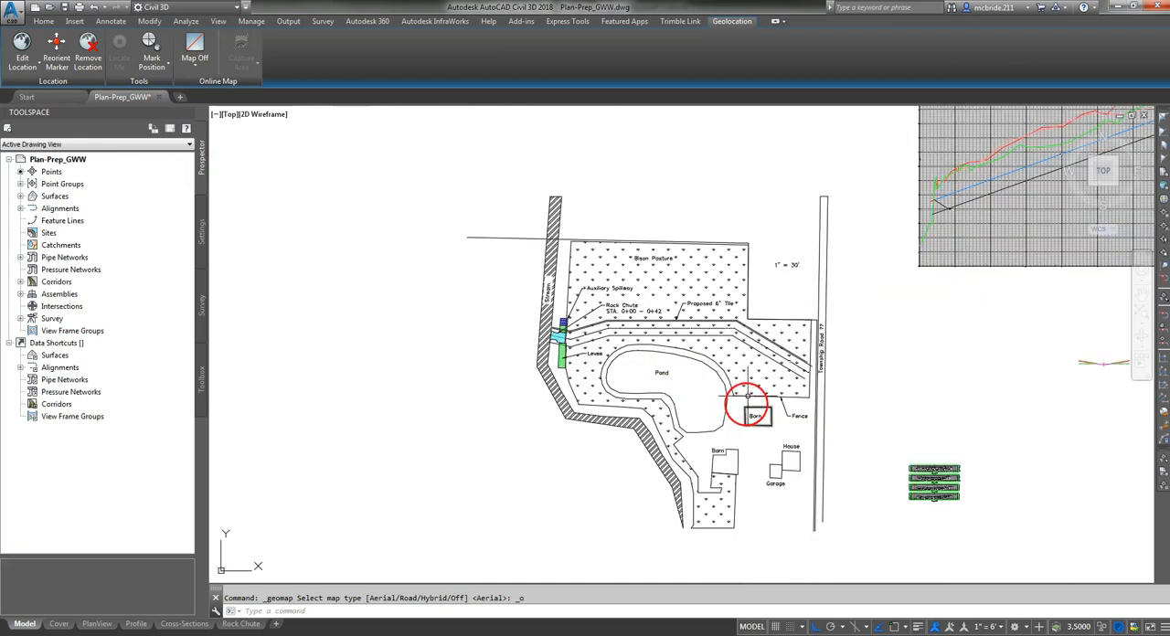
scroll(759, 411, up, 2)
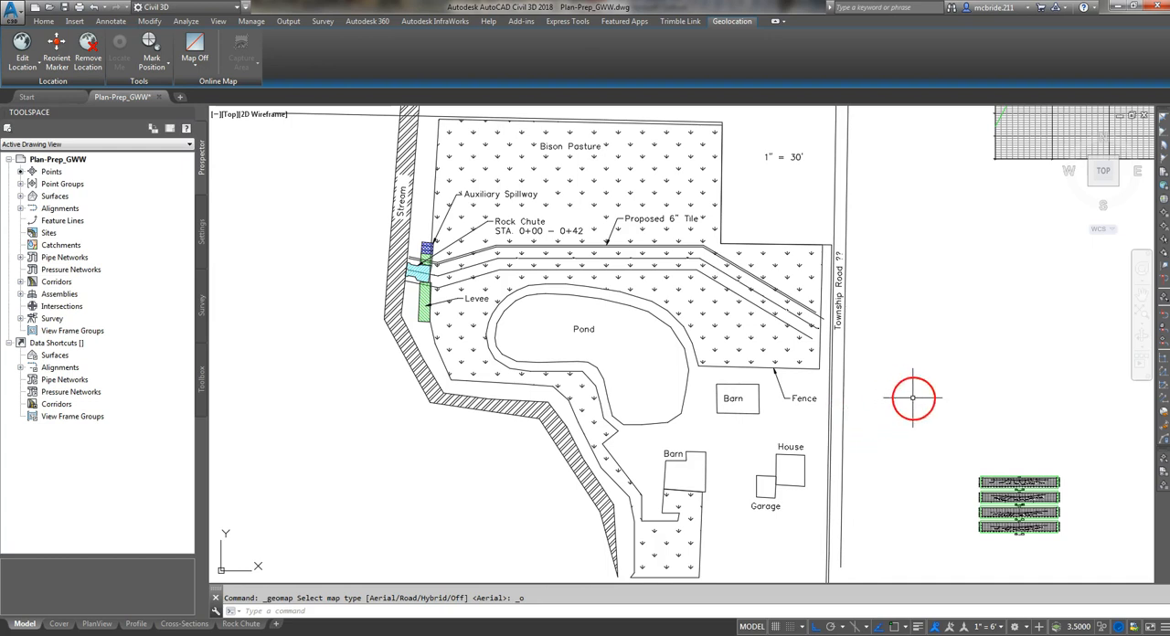
- Examine the aerial location map with its road labels, stream line, yellow boundary and Site Location callout
scroll(928, 408, down, 4)
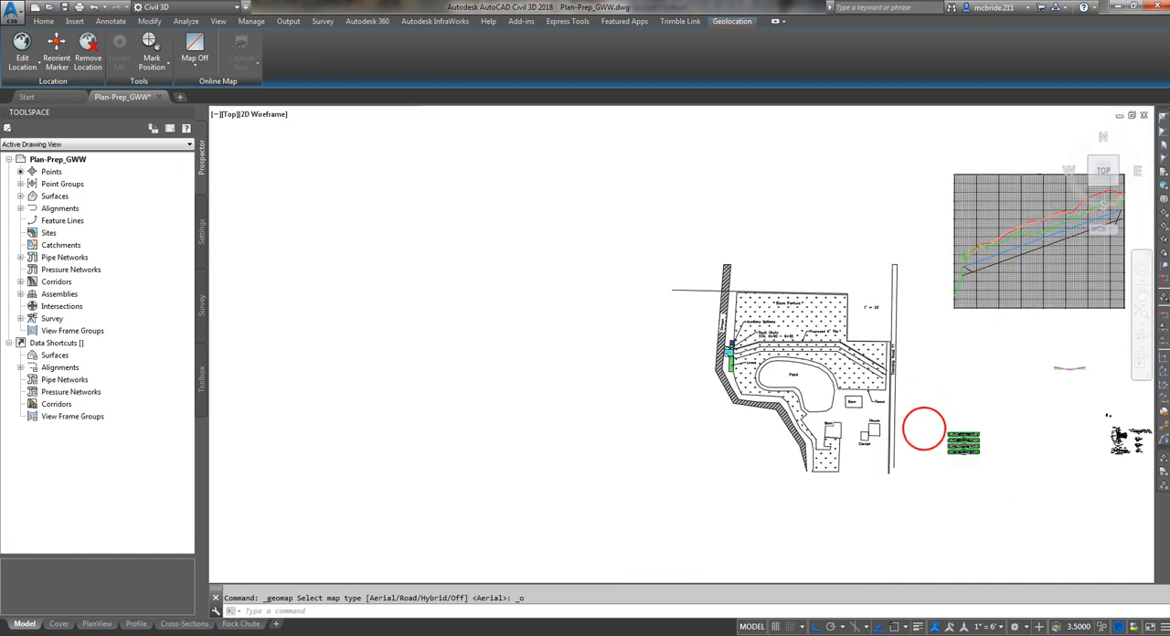
scroll(921, 418, down, 1)
scroll(436, 243, down, 2)
middle_drag(436, 243, 634, 350)
scroll(522, 320, up, 6)
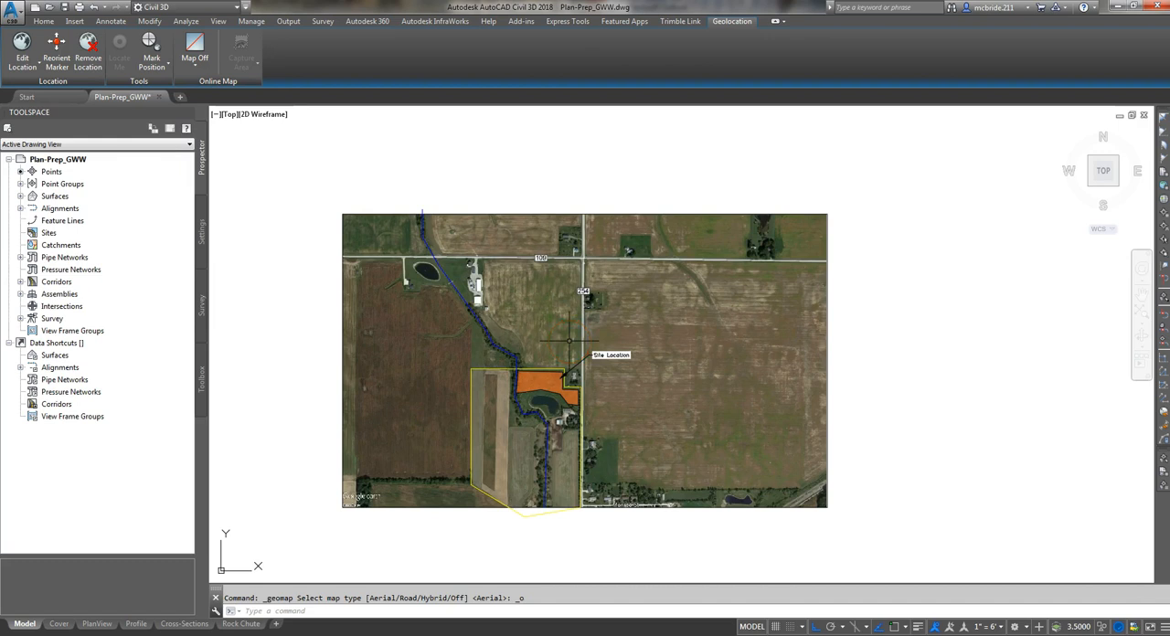
middle_drag(895, 499, 851, 473)
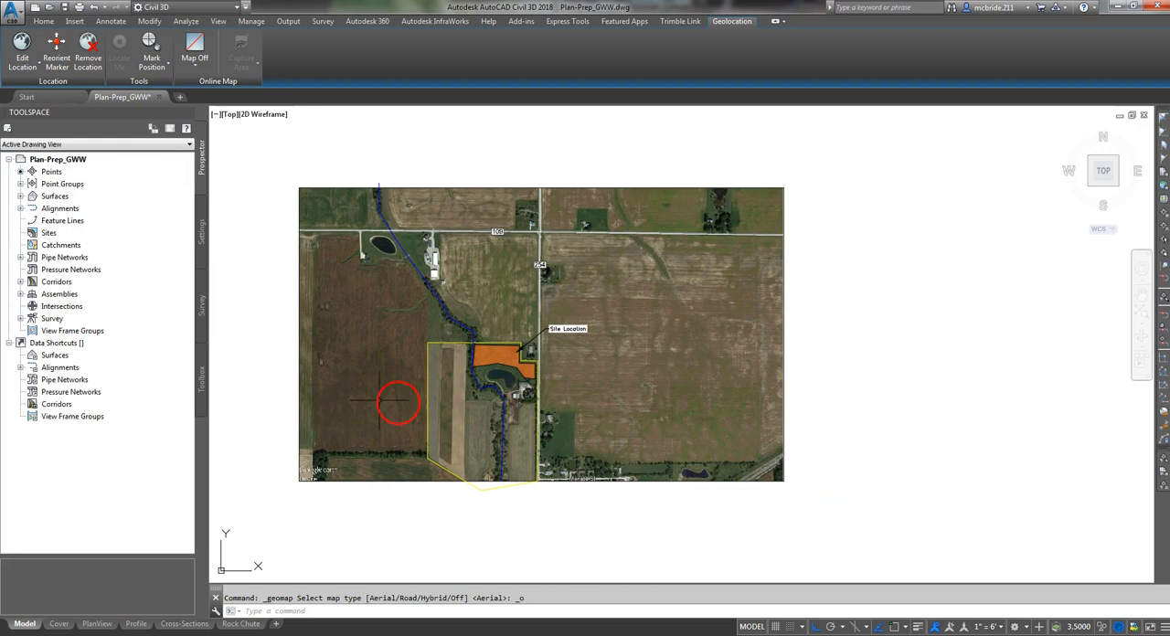
scroll(254, 287, down, 4)
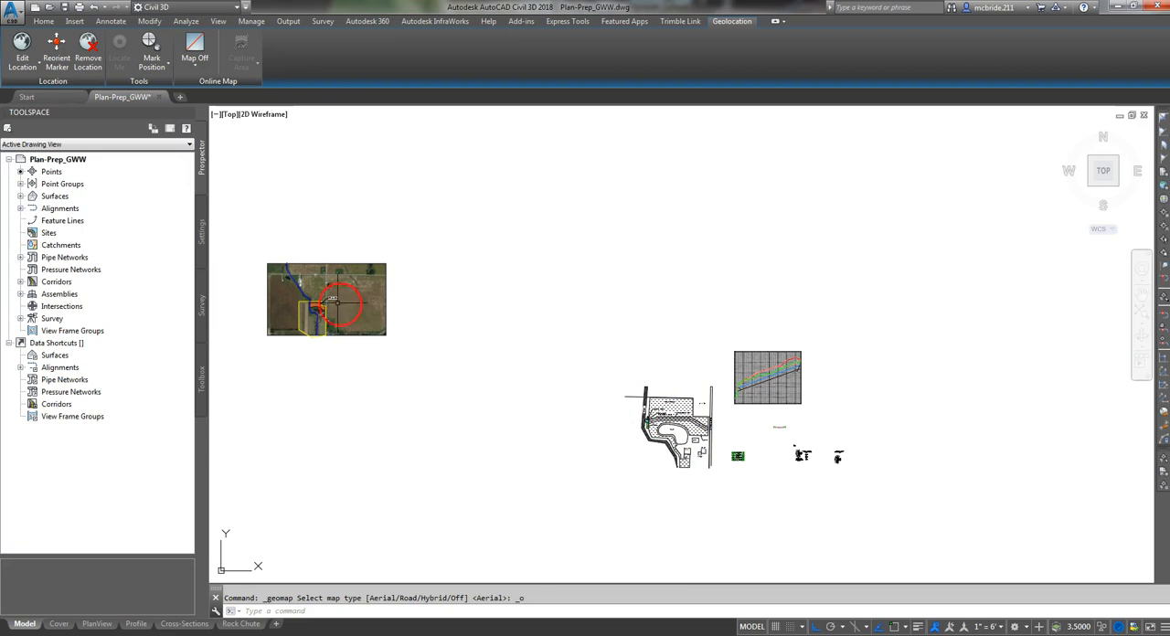
scroll(255, 262, up, 4)
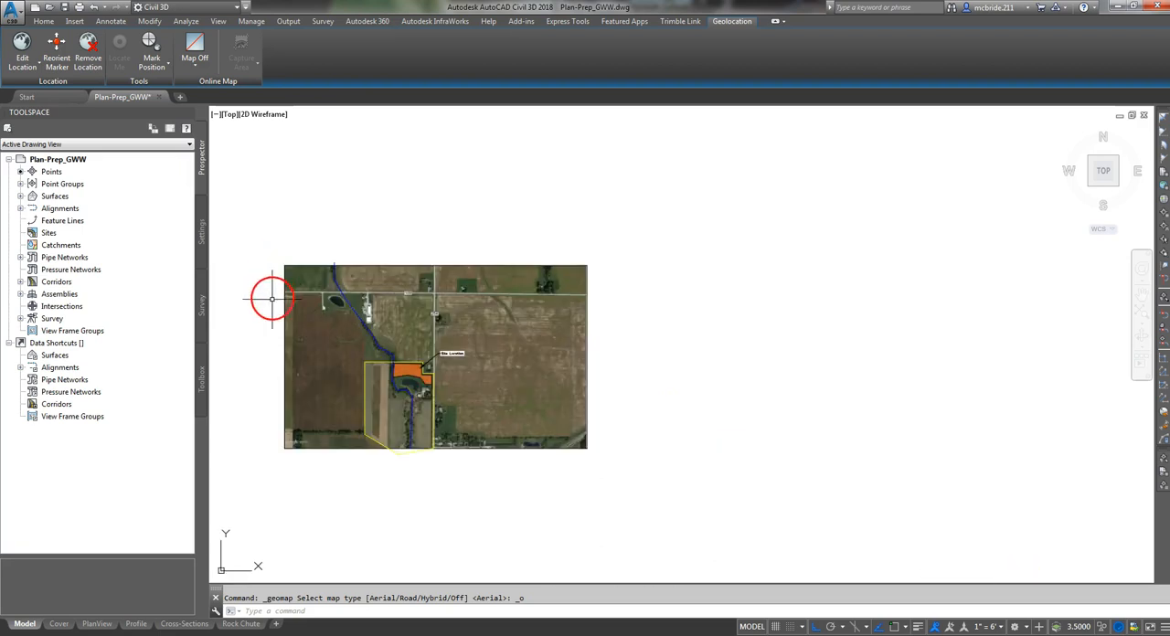
scroll(259, 366, up, 2)
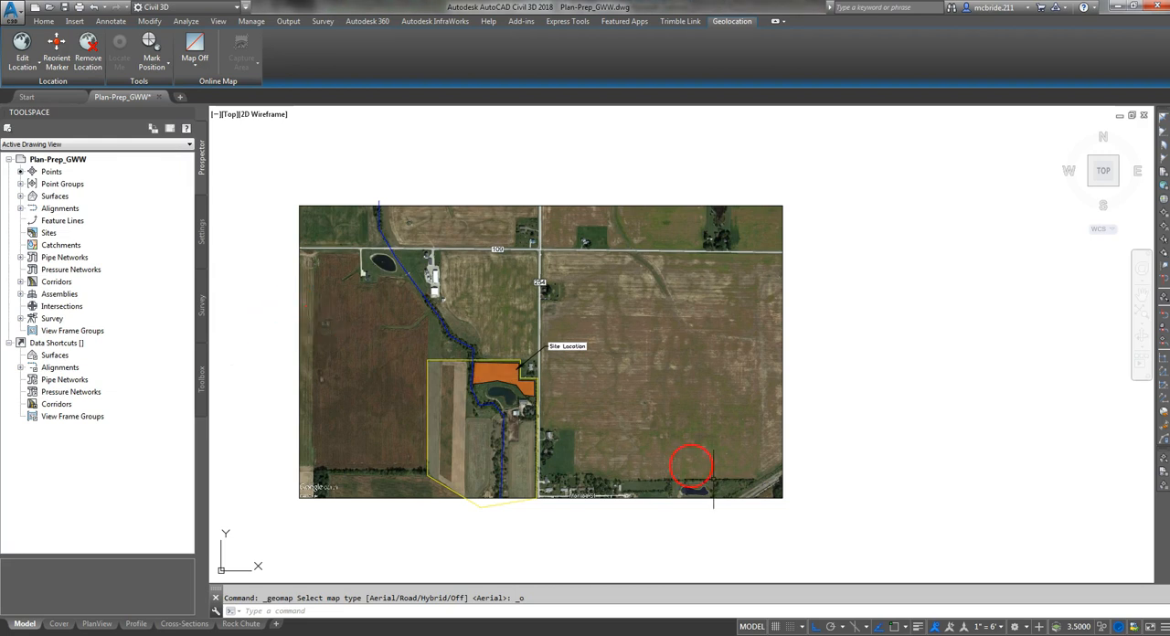
- Compare the location map with the site plan showing the bison pasture, pond, fence and buildings
scroll(814, 454, down, 2)
middle_drag(814, 455, 569, 293)
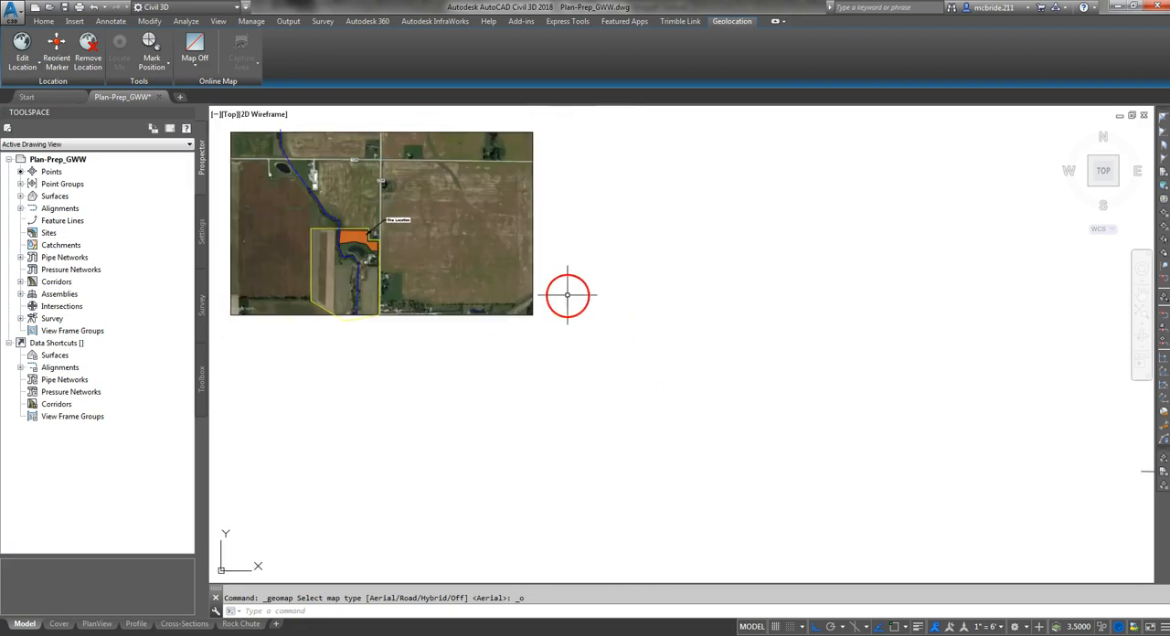
scroll(568, 295, down, 2)
scroll(883, 398, up, 3)
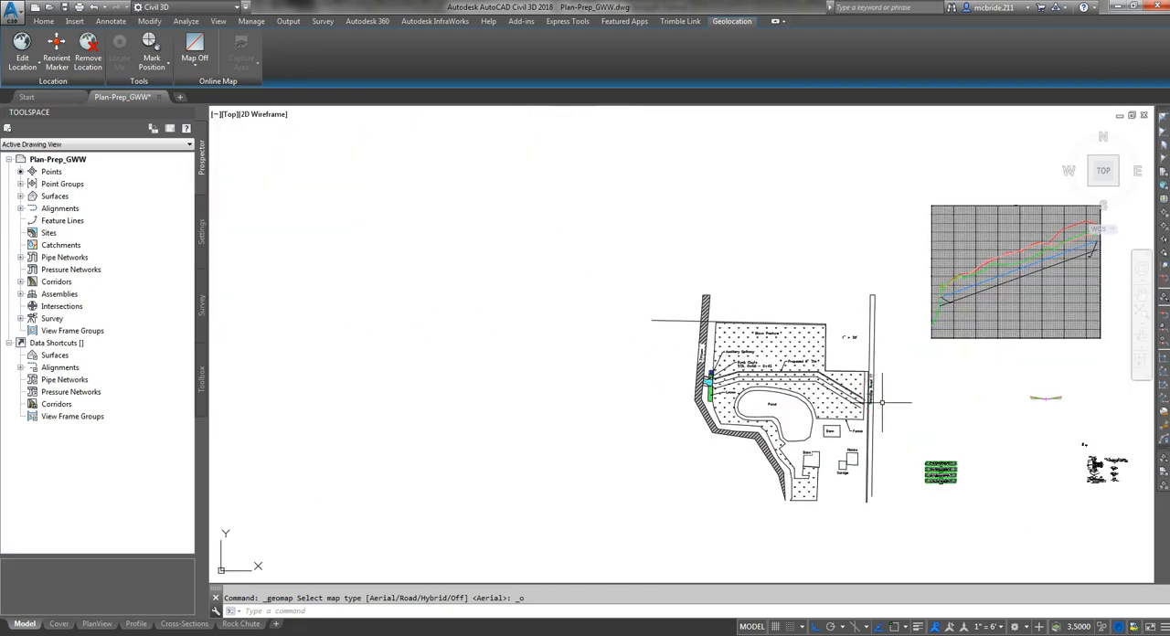
scroll(883, 402, up, 4)
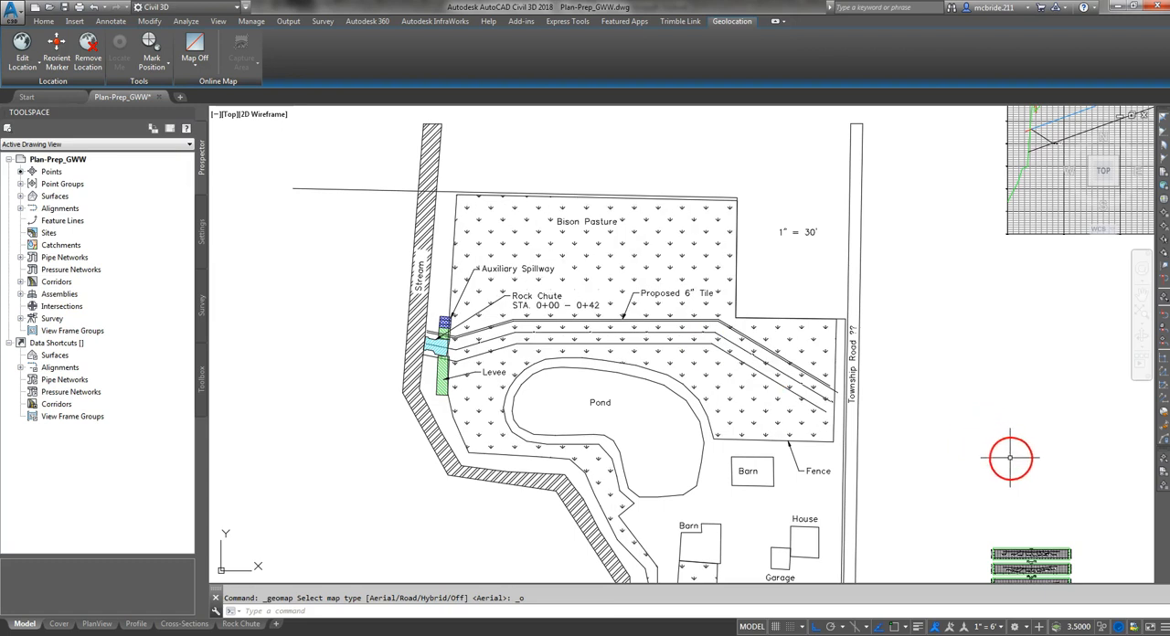
- Start MAPIINSERT beside the existing aerial location map and choose Location Map.jpg from the 06 Plan Prep folder
scroll(1015, 462, down, 1)
scroll(1002, 476, down, 2)
middle_drag(614, 289, 852, 432)
middle_drag(457, 347, 776, 430)
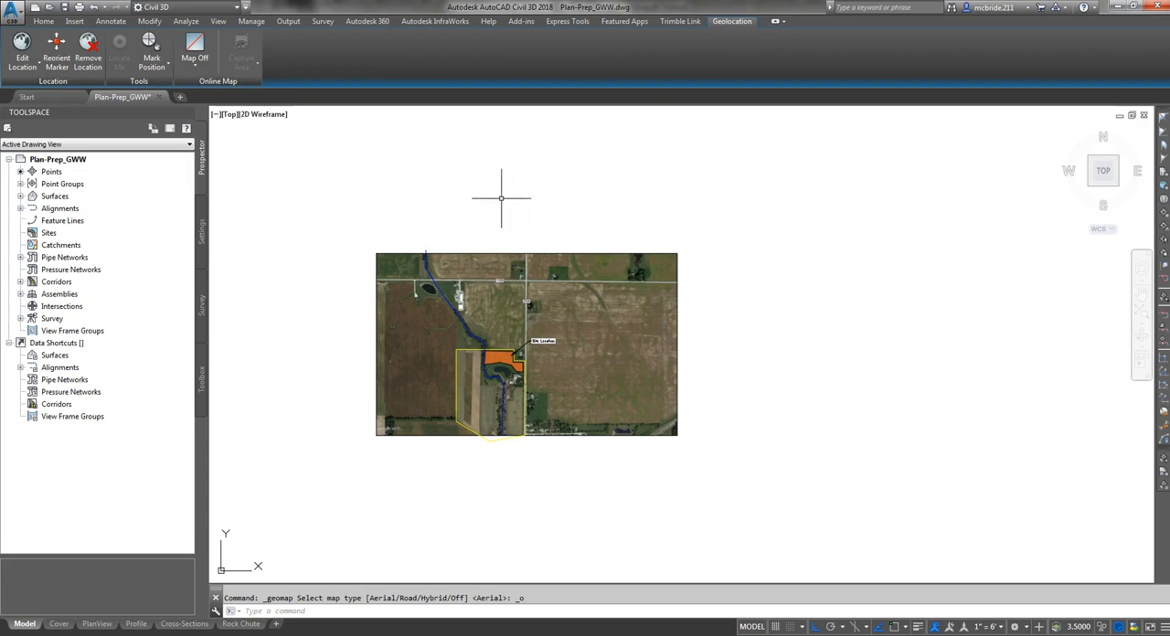
text(i)
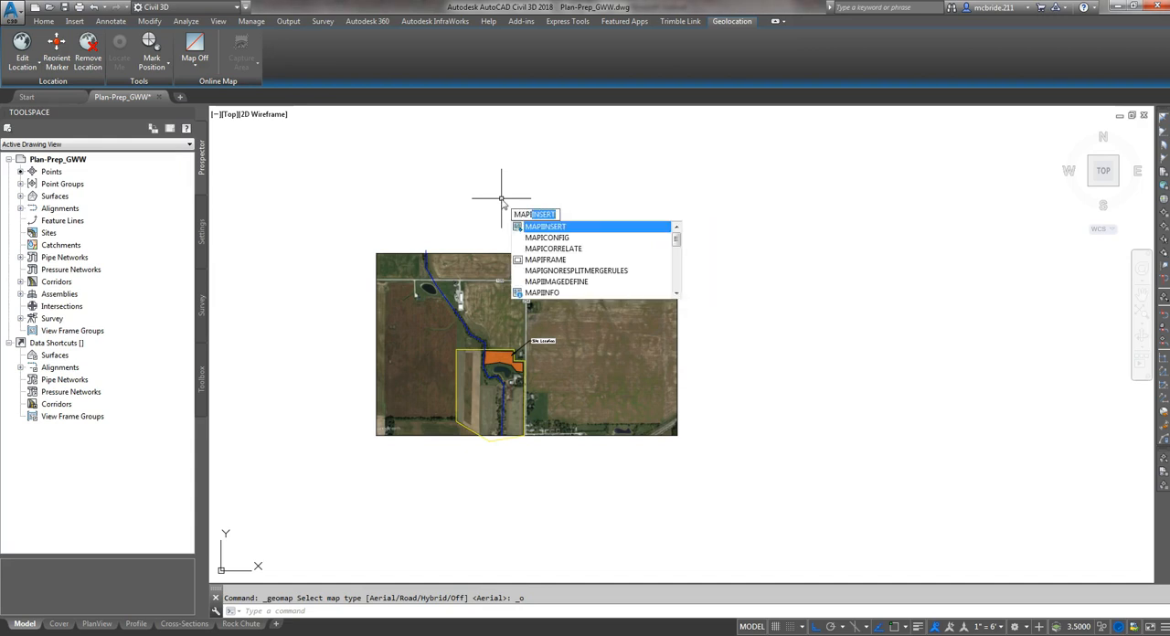
text(ins)
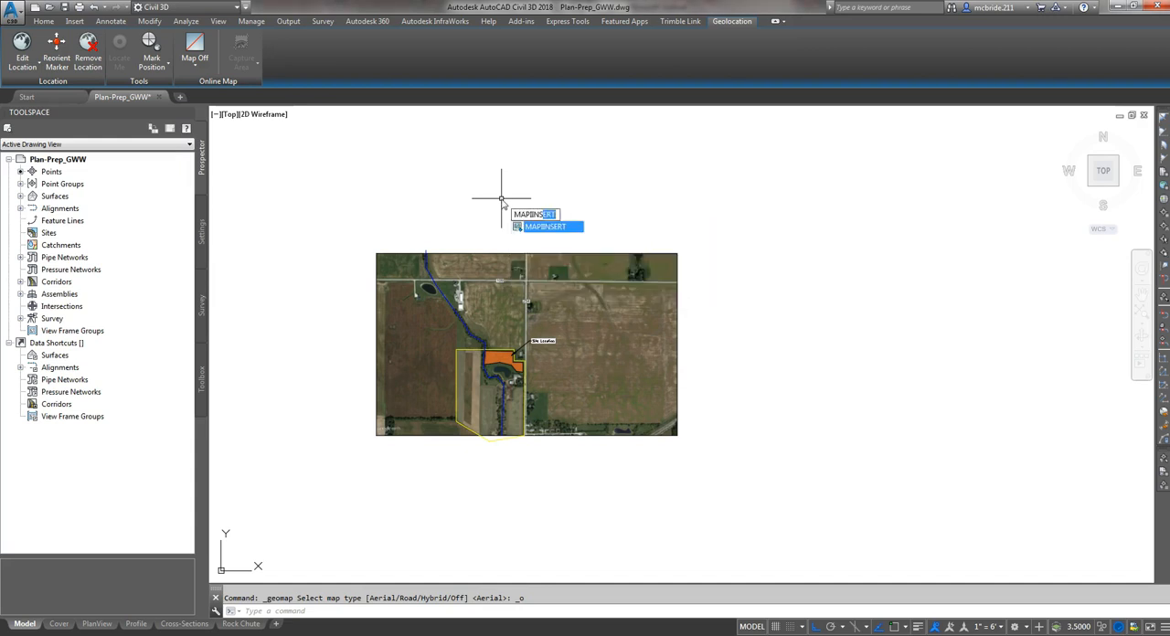
key(Return)
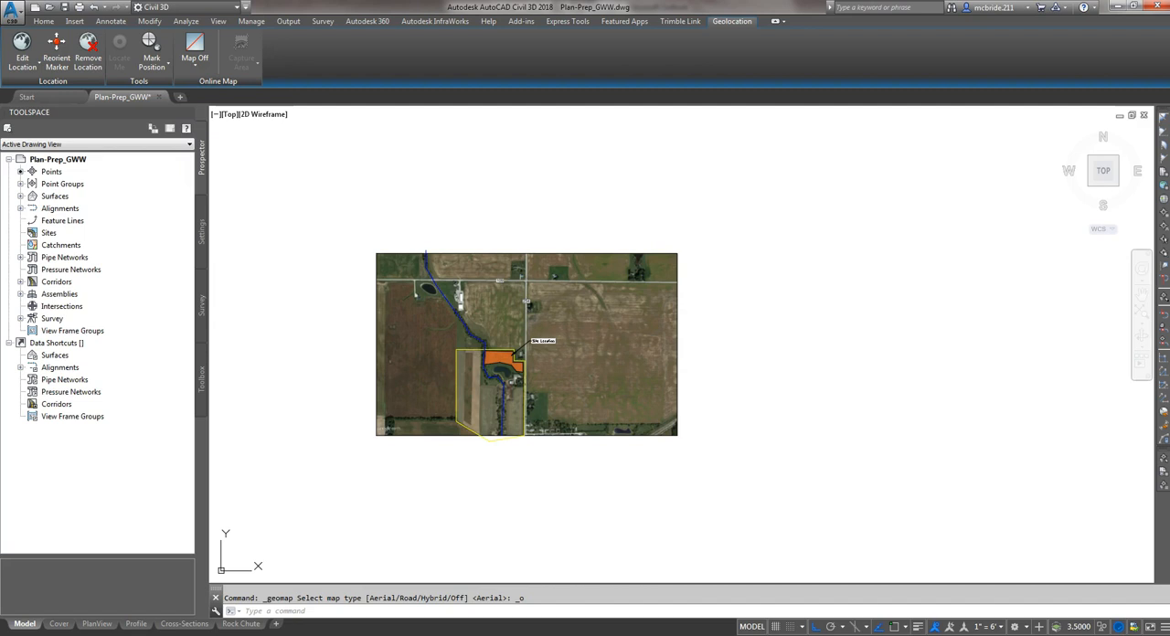
click(500, 195)
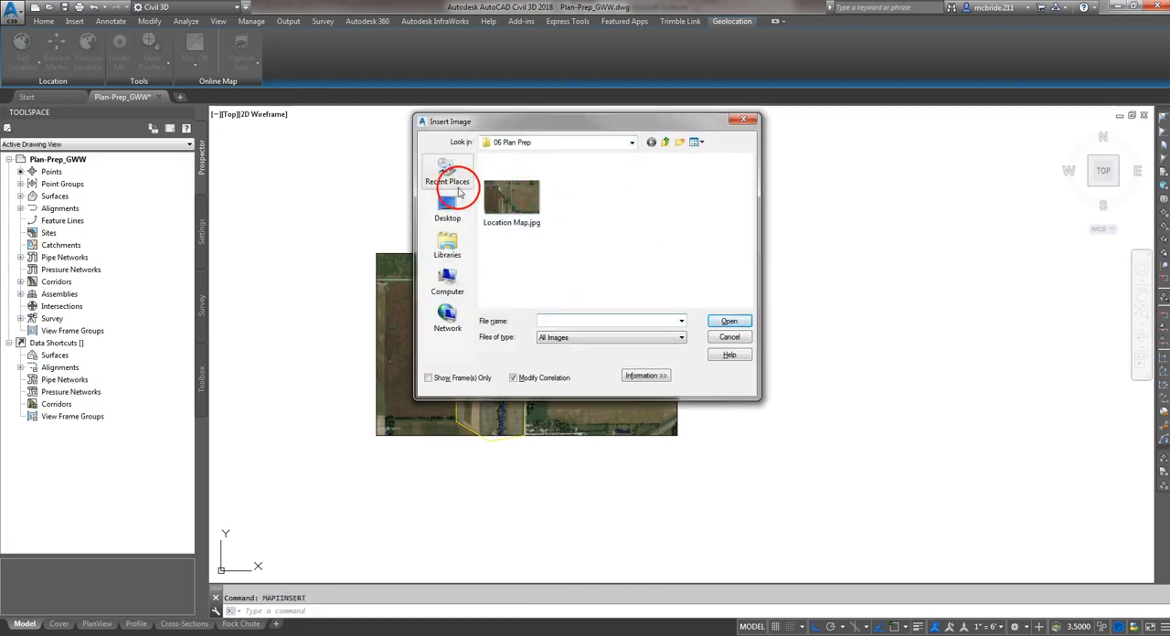
click(519, 203)
click(737, 321)
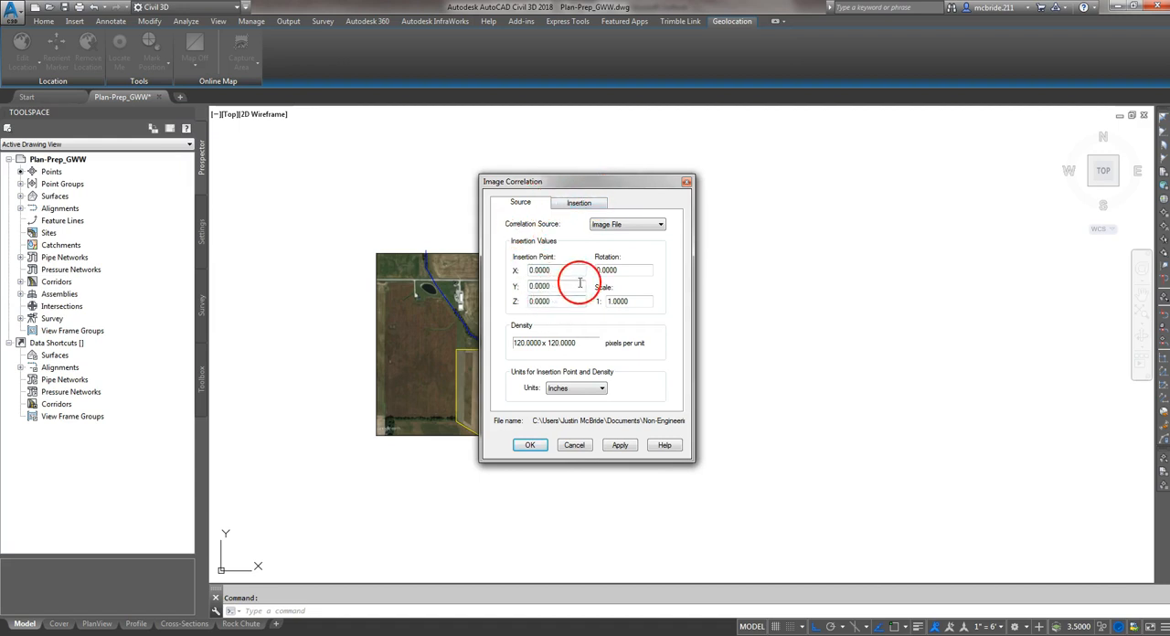
- Place the image in the empty area east of the existing location map, accepting rotation 0 and scale 1
click(583, 204)
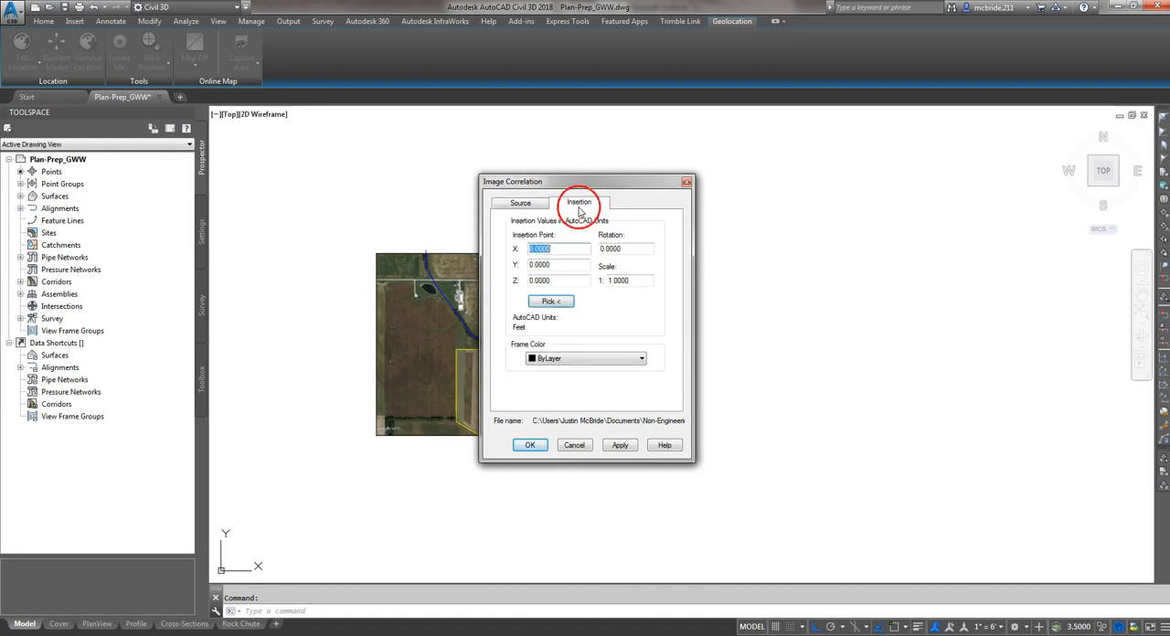
click(554, 303)
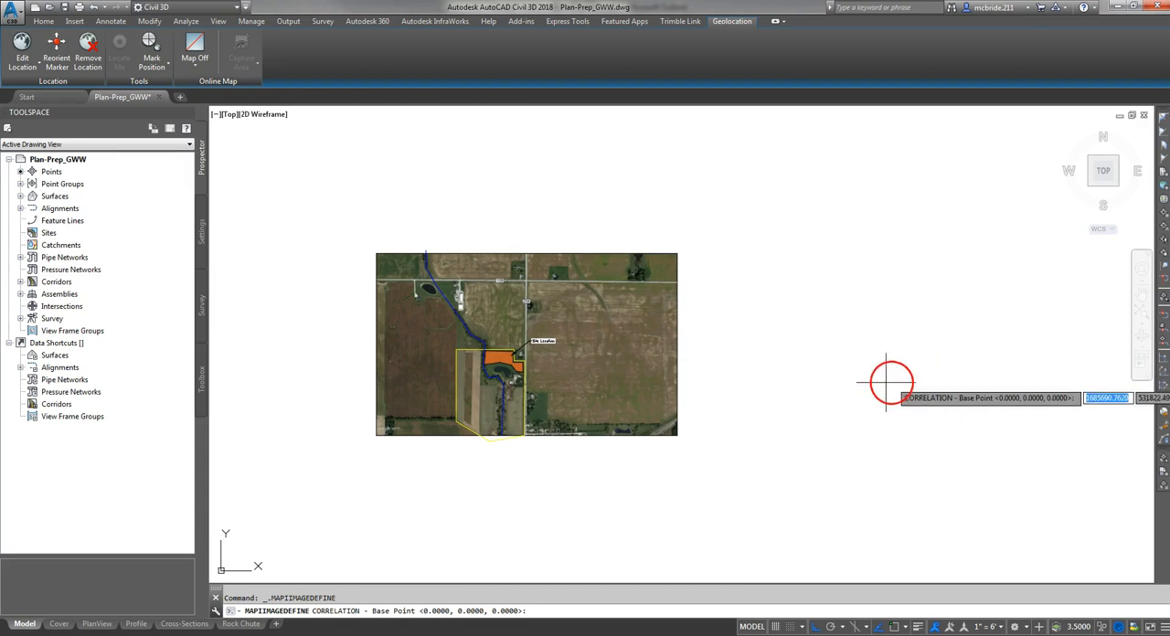
click(840, 358)
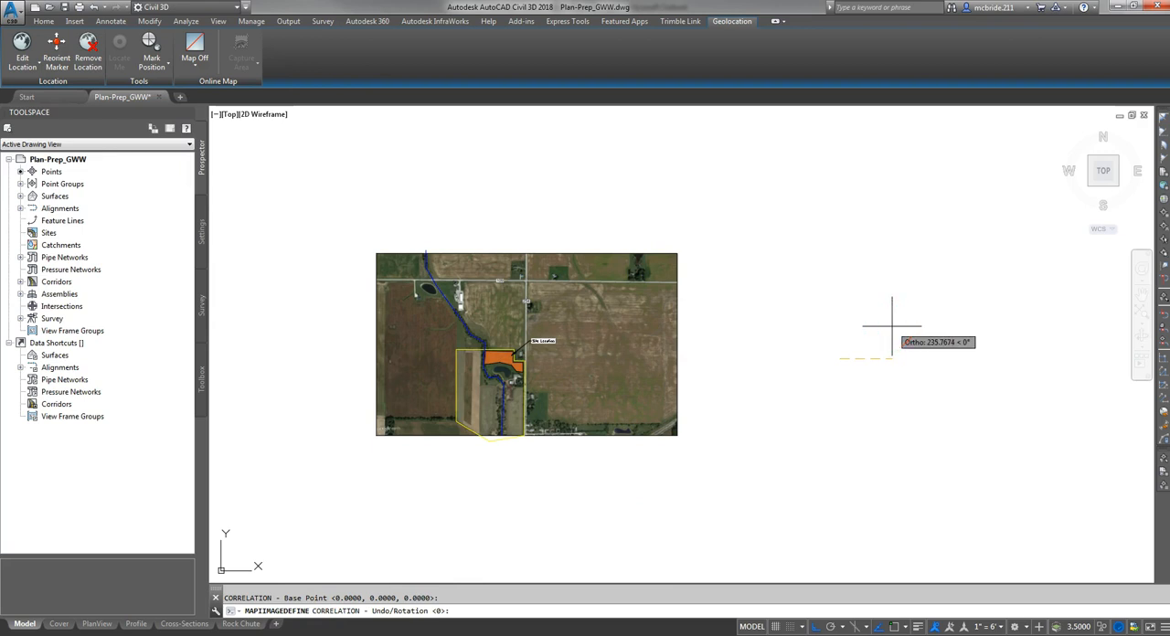
key(Return)
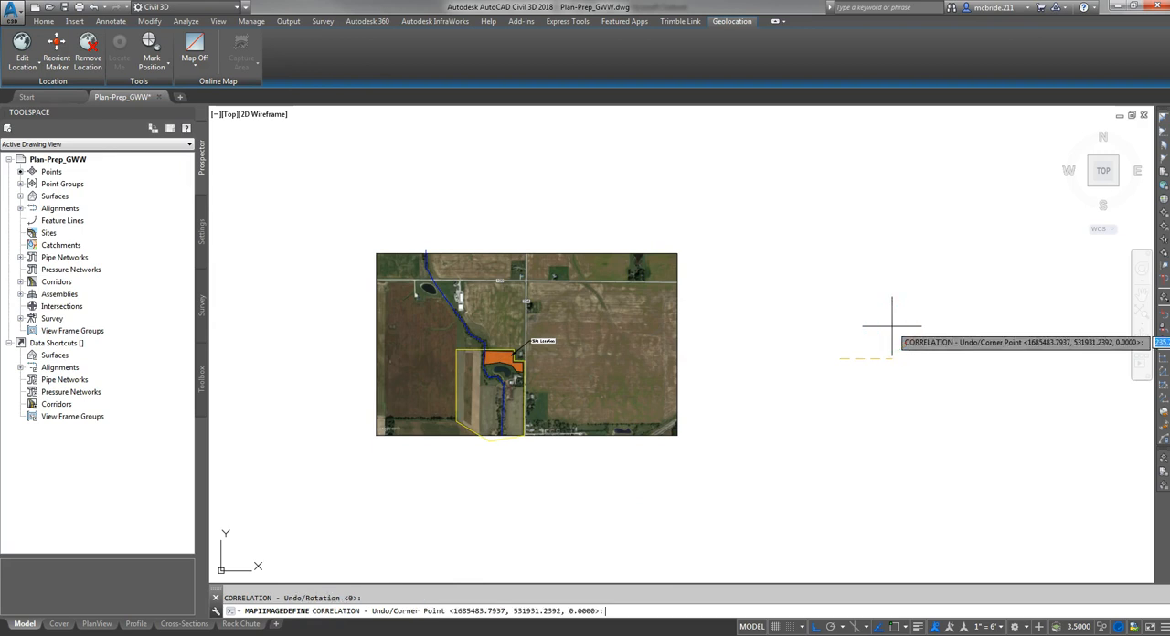
key(Return)
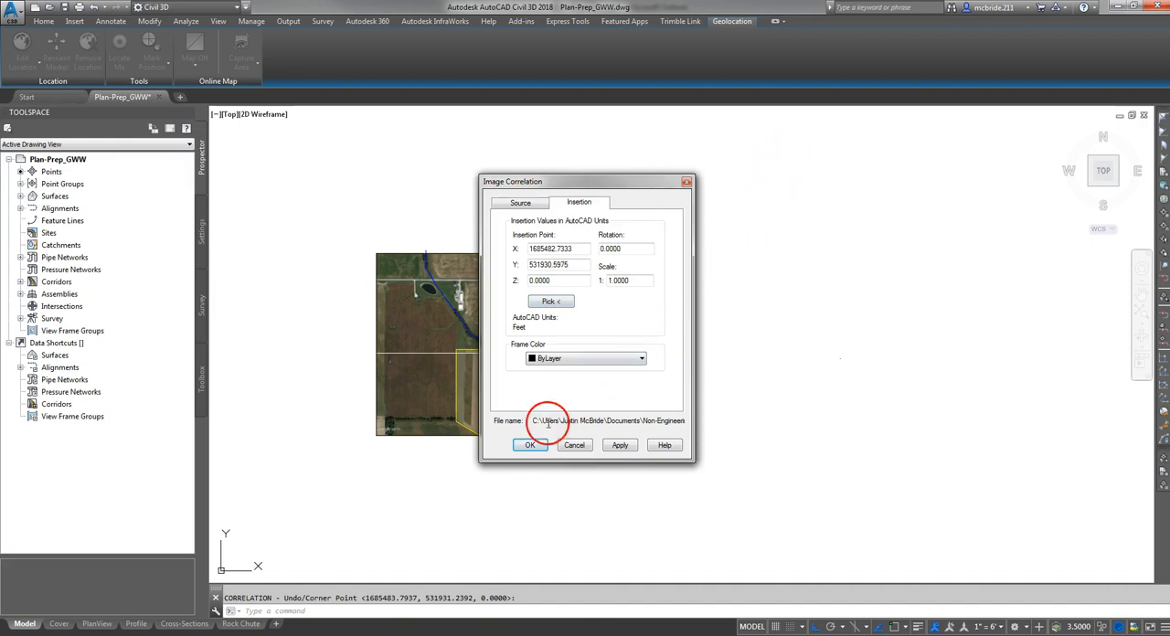
click(530, 446)
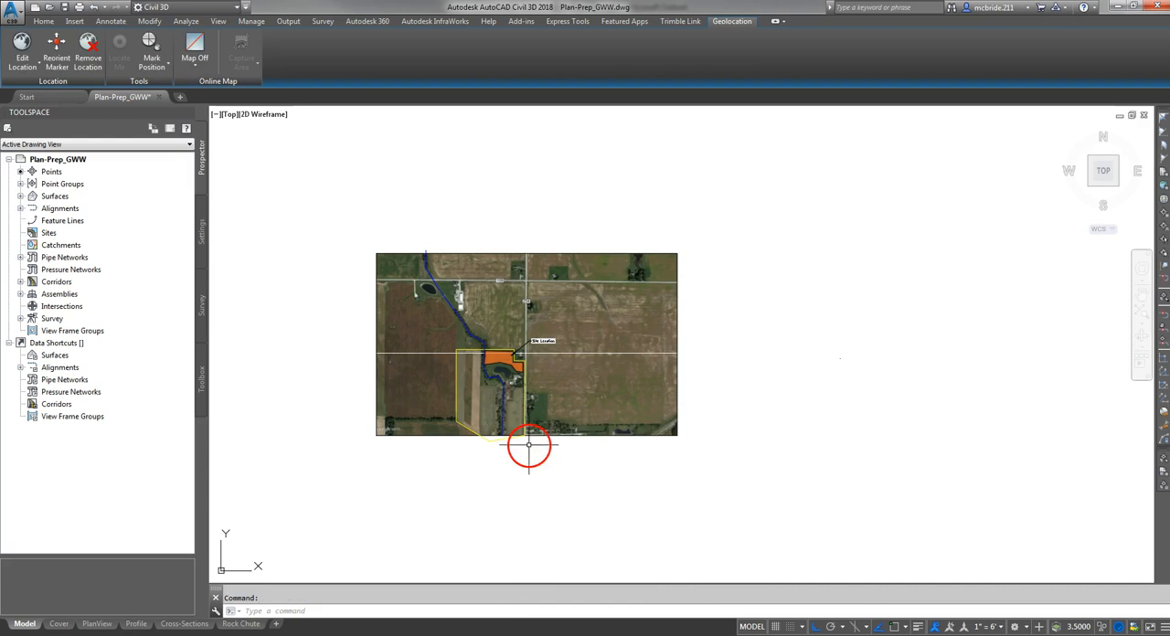
- Enlarge the inserted image by stretching its upper-right corner about 1195 ft, and compare it with the existing location map
click(817, 337)
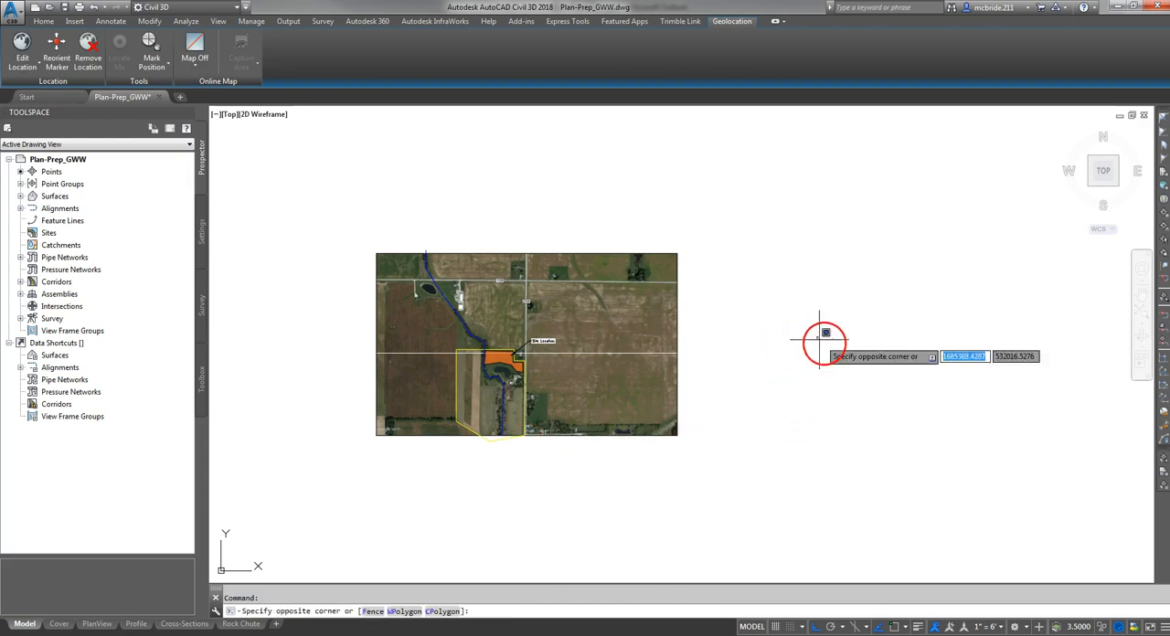
click(860, 373)
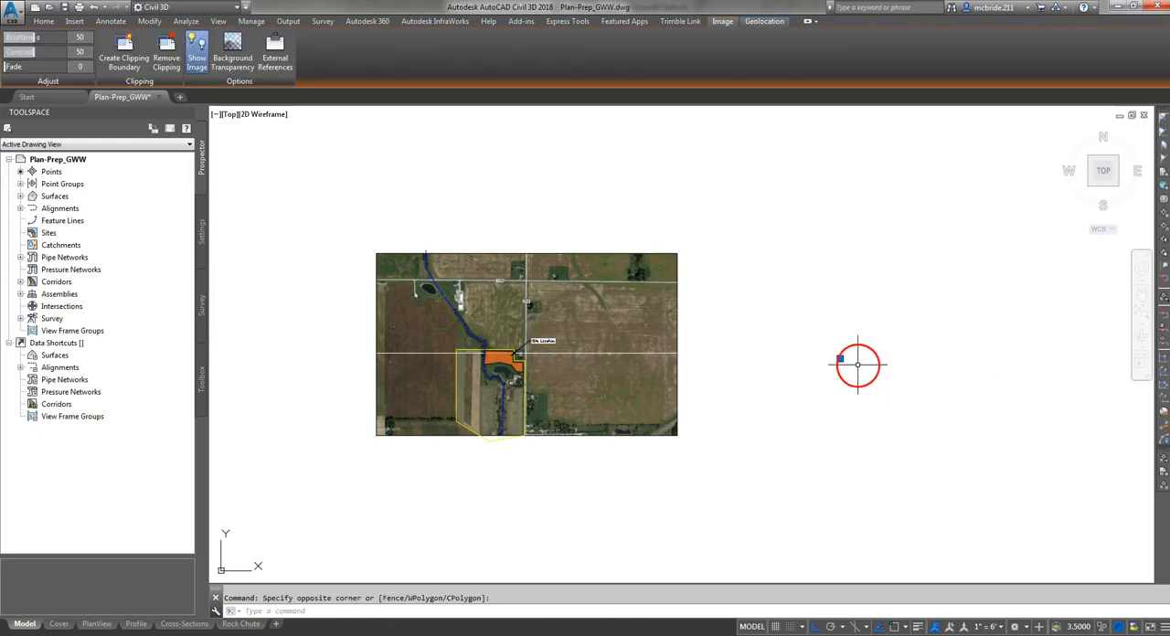
scroll(768, 398, up, 10)
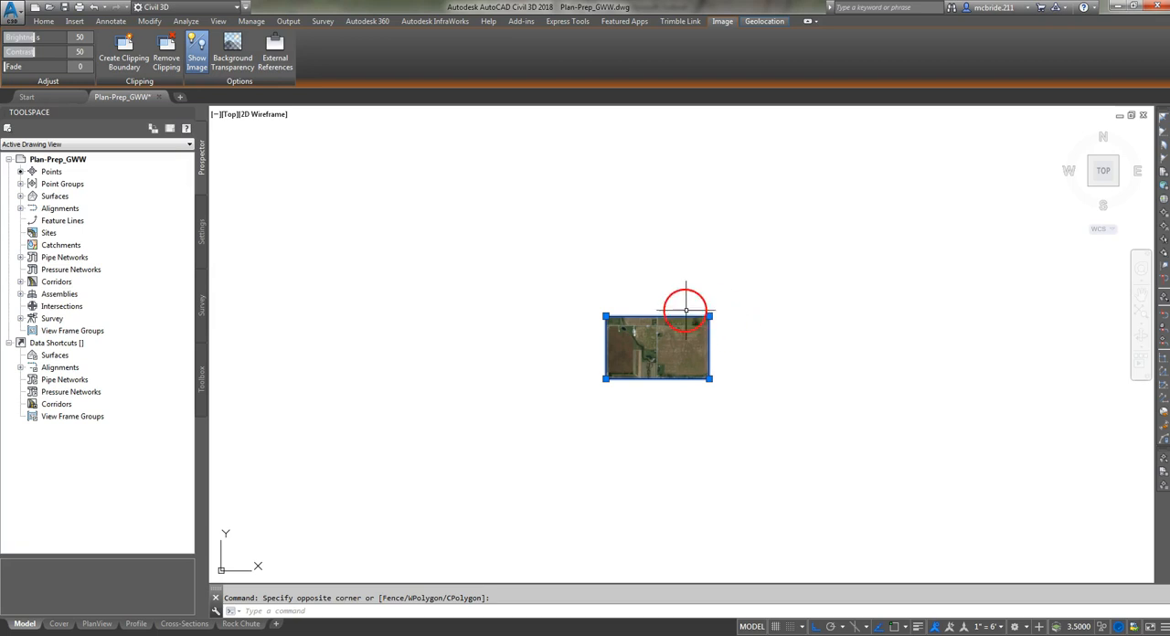
click(710, 316)
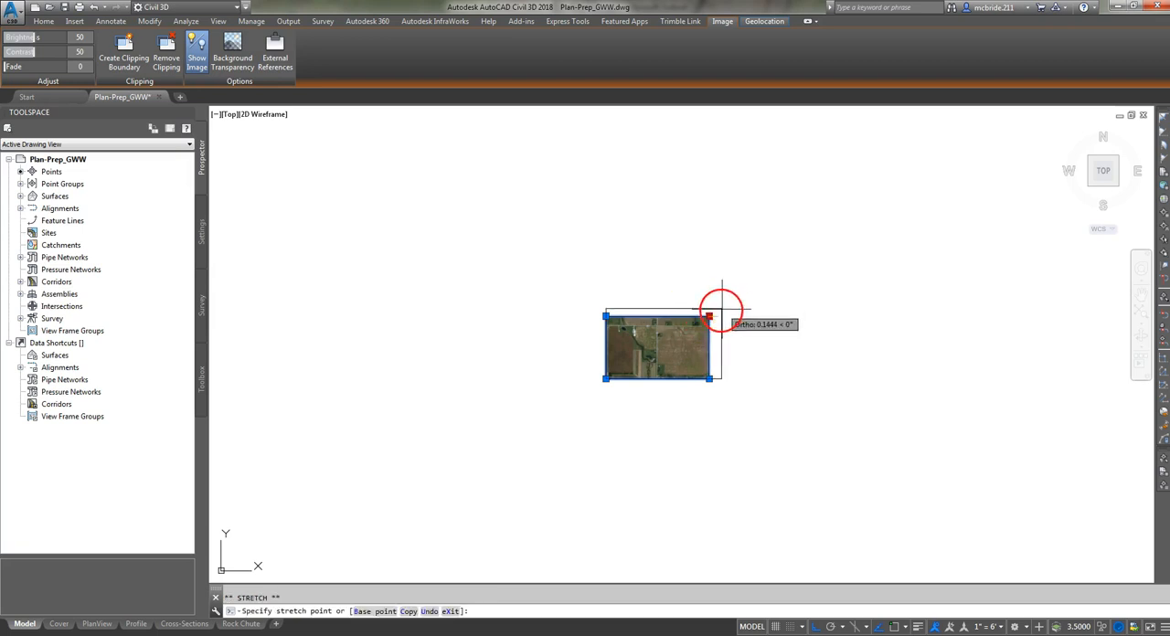
scroll(686, 349, down, 7)
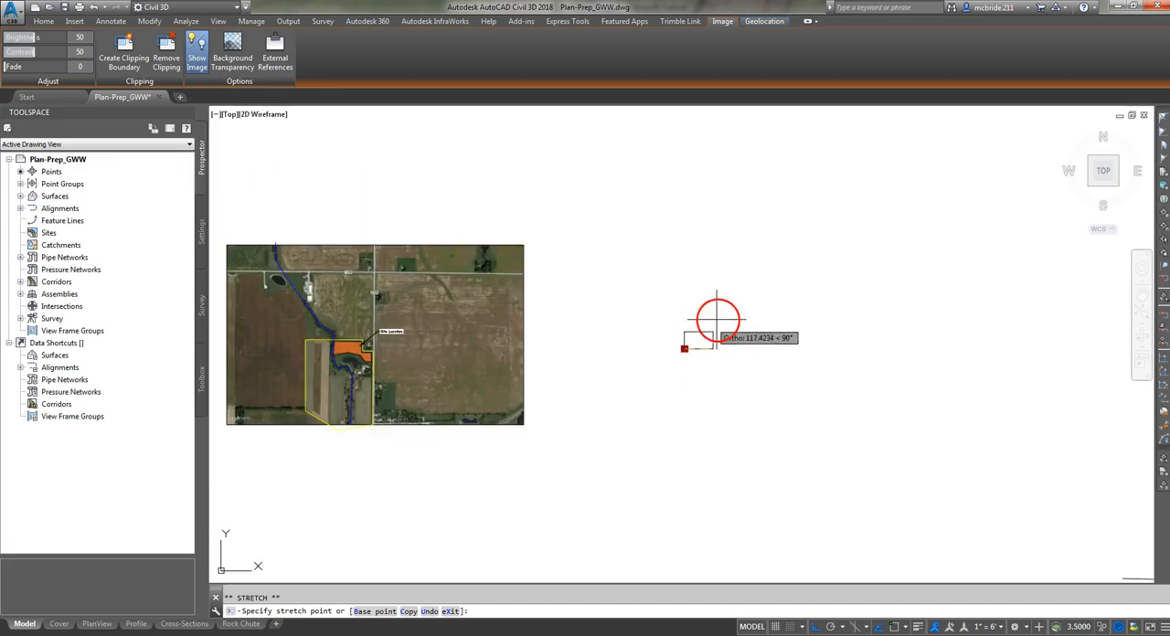
click(936, 229)
scroll(954, 233, up, 7)
scroll(953, 233, down, 3)
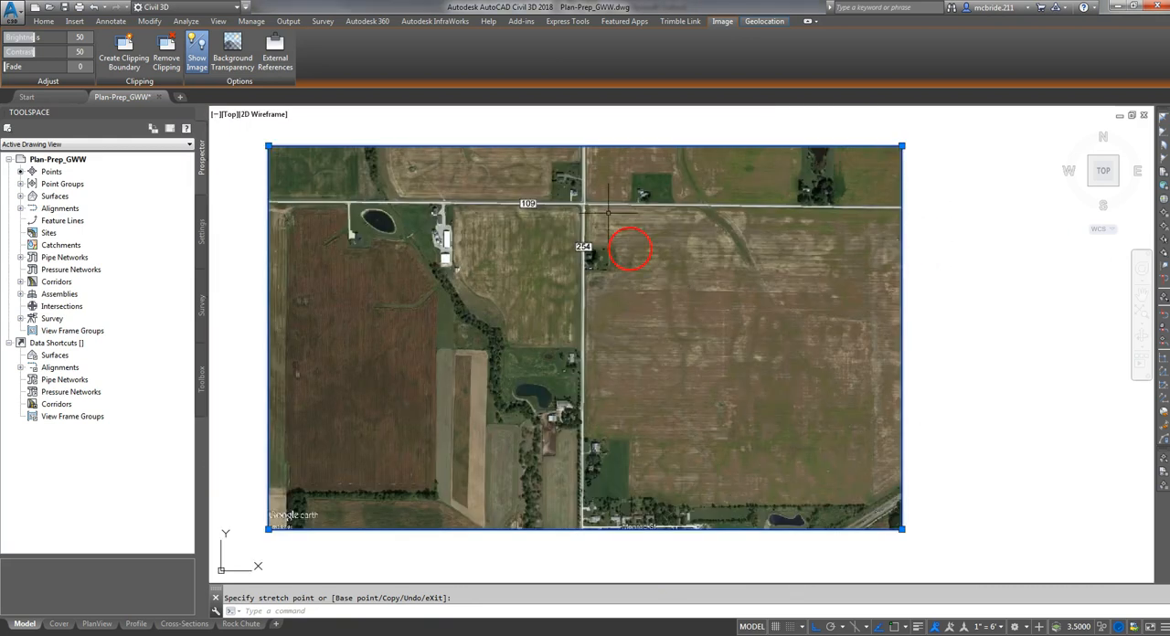
scroll(566, 158, down, 4)
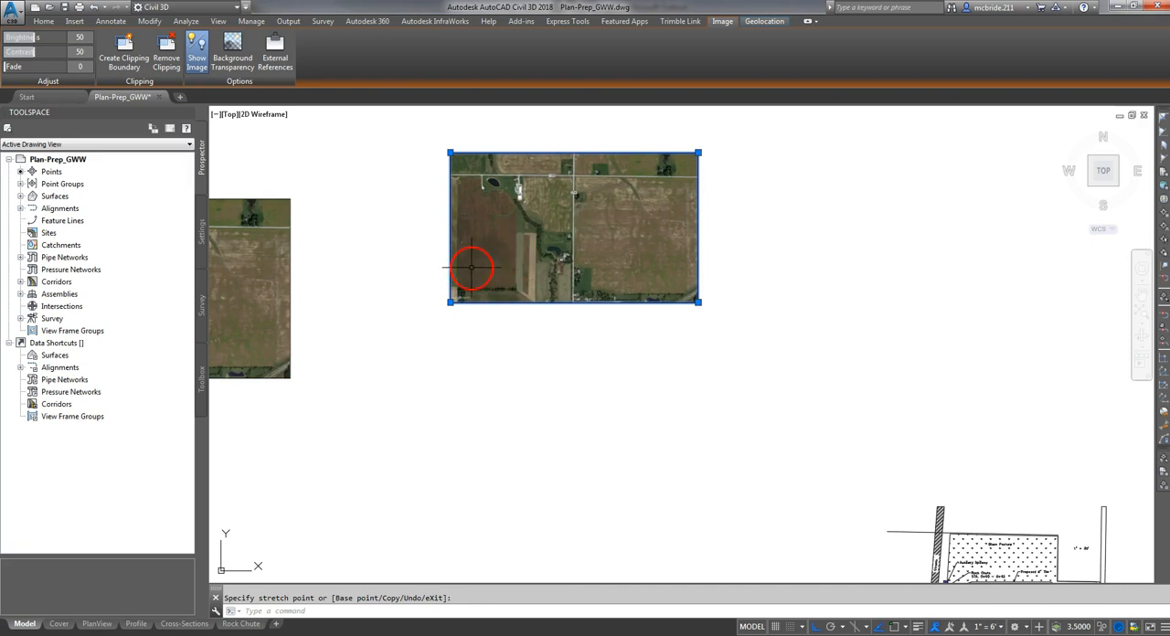
scroll(521, 256, down, 3)
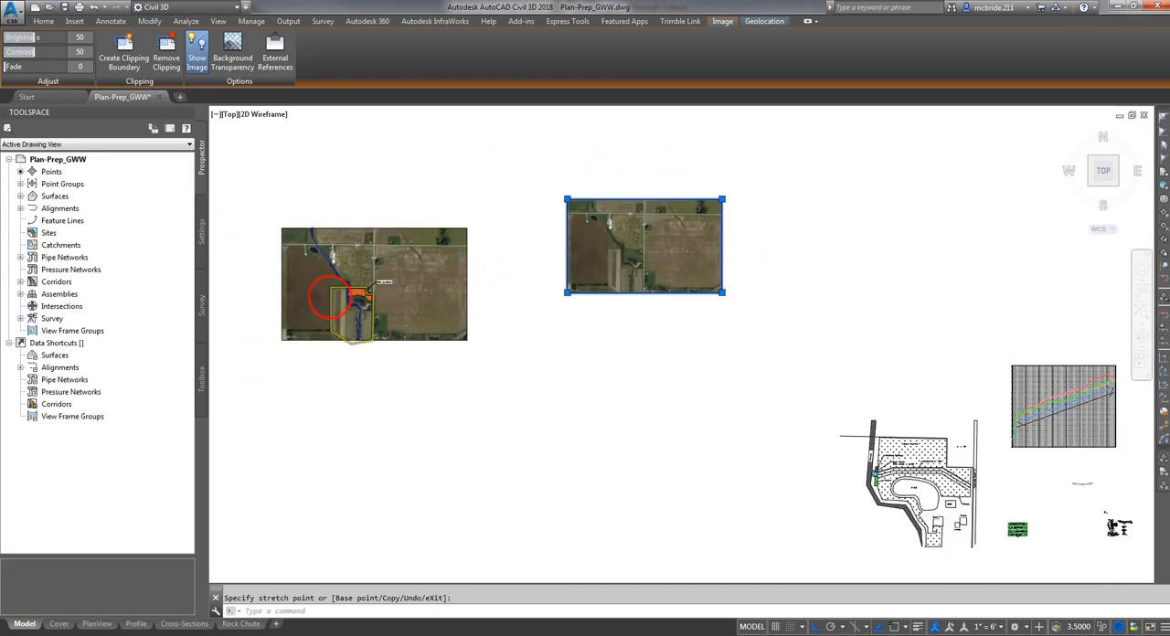
scroll(329, 320, up, 3)
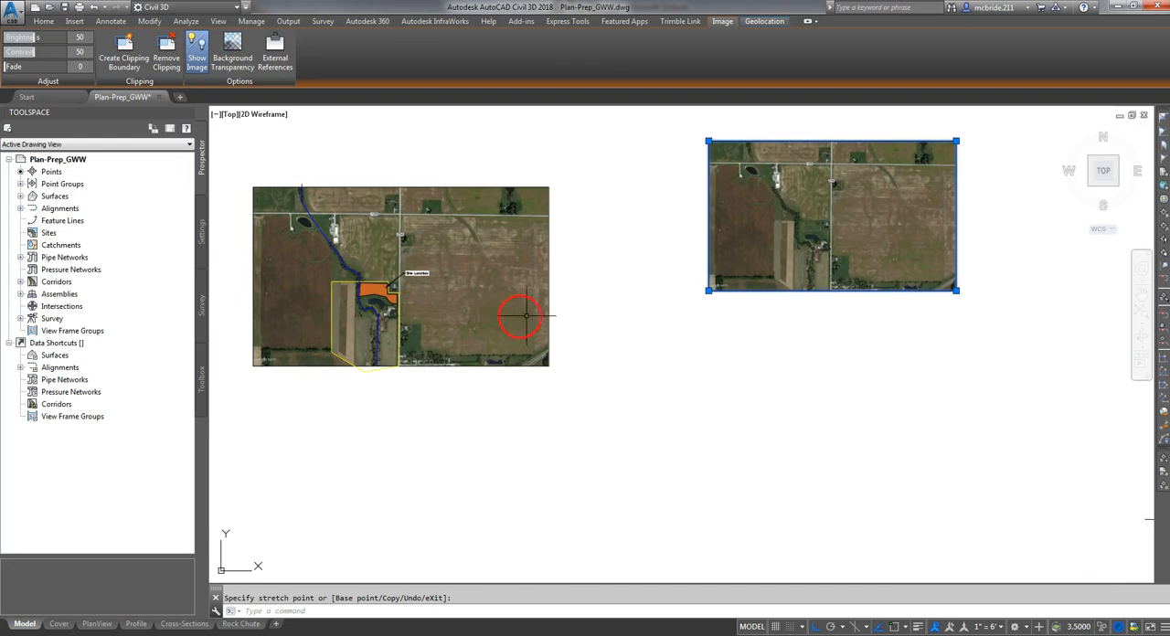
scroll(658, 326, down, 3)
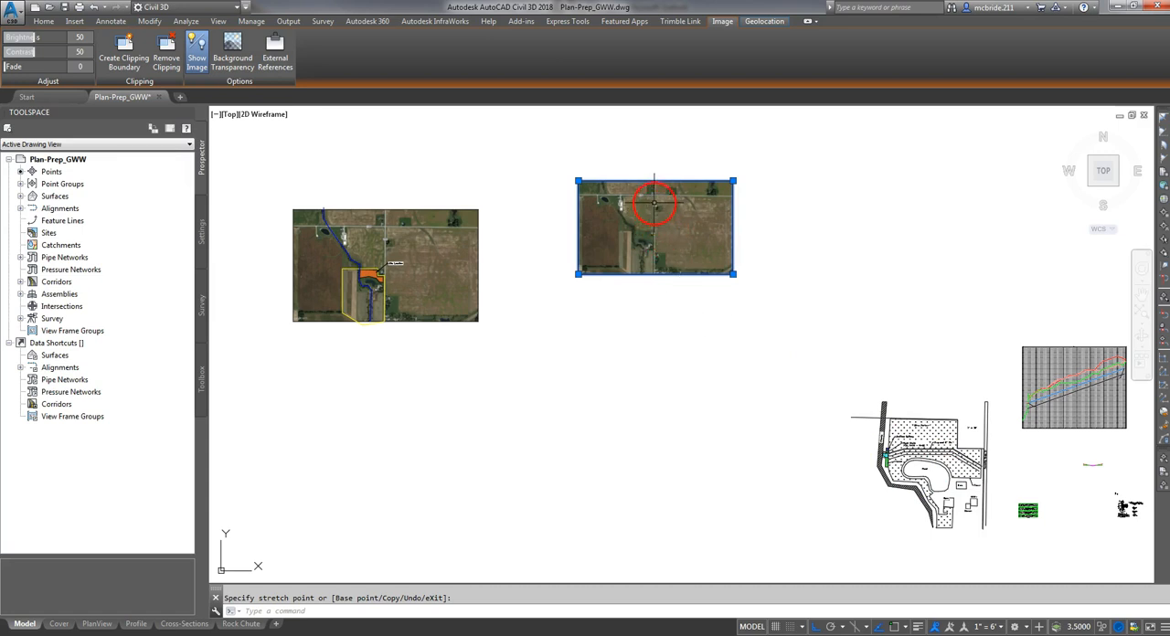
key(Escape)
- Try shrinking the annotated location map image from its upper-left corner with Ortho turned off
scroll(286, 223, up, 2)
scroll(286, 223, up, 2)
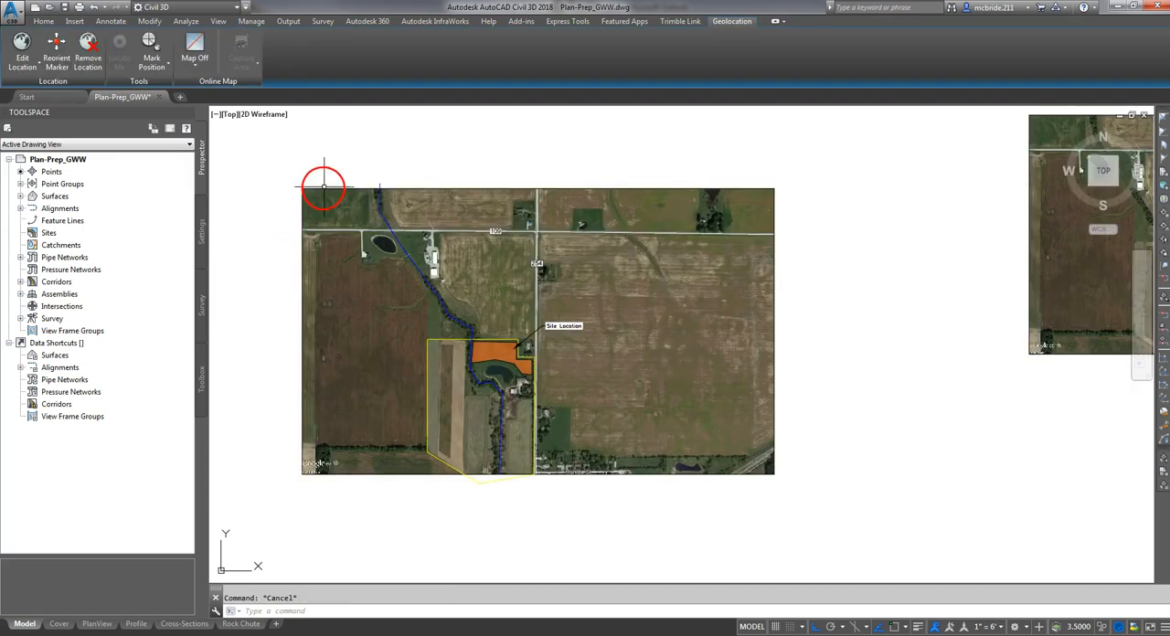
click(328, 188)
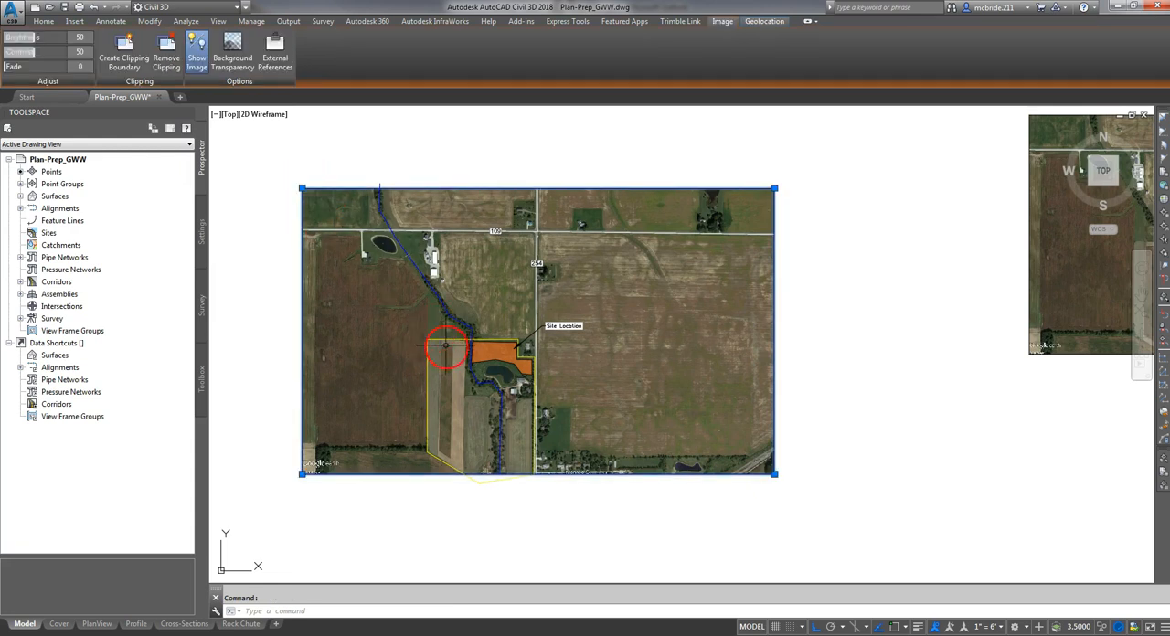
click(302, 189)
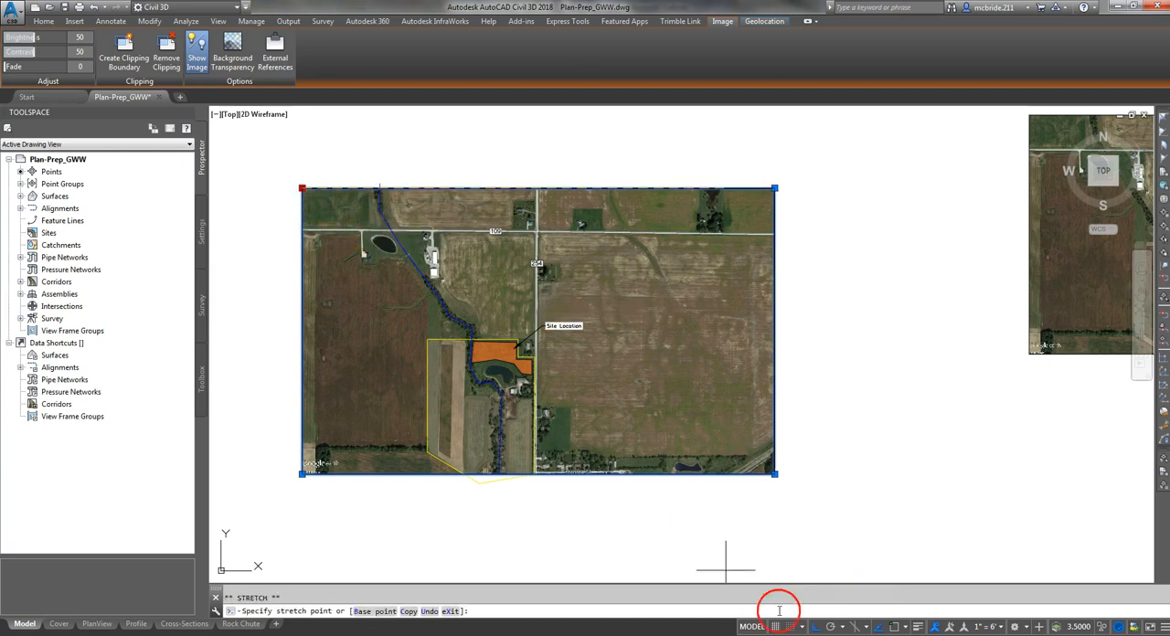
click(815, 627)
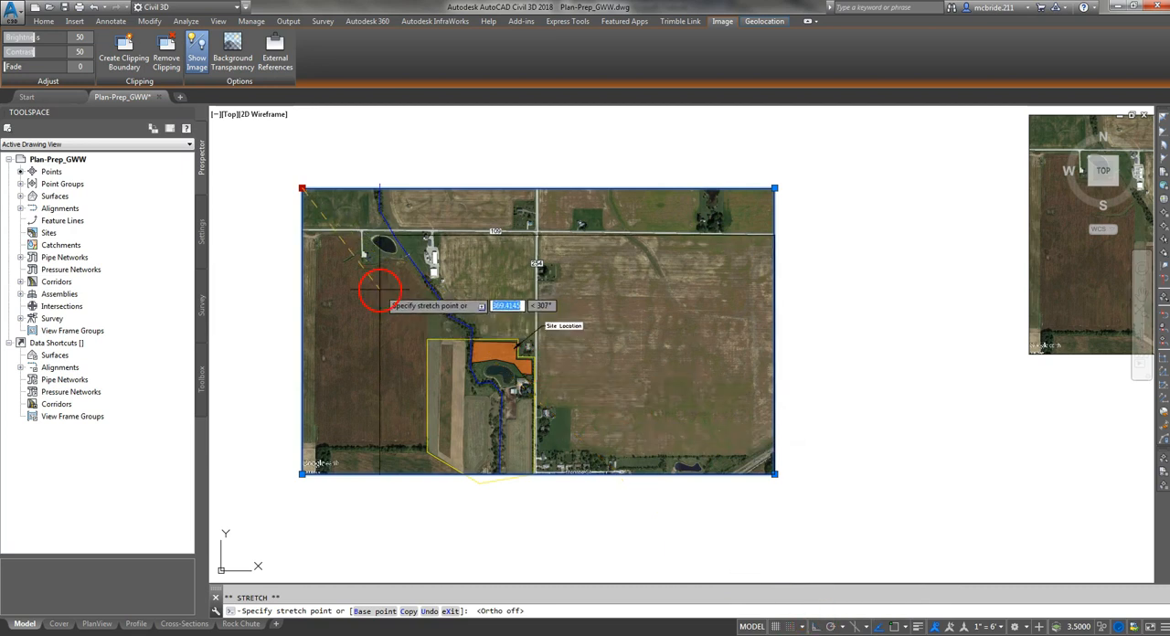
click(491, 286)
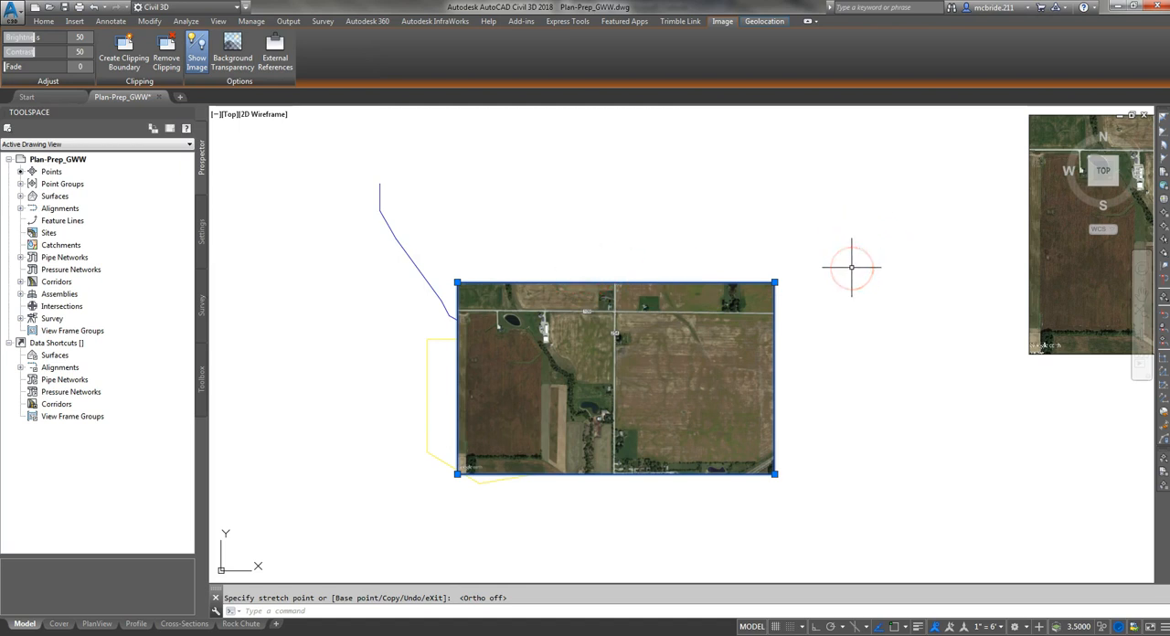
key(Escape)
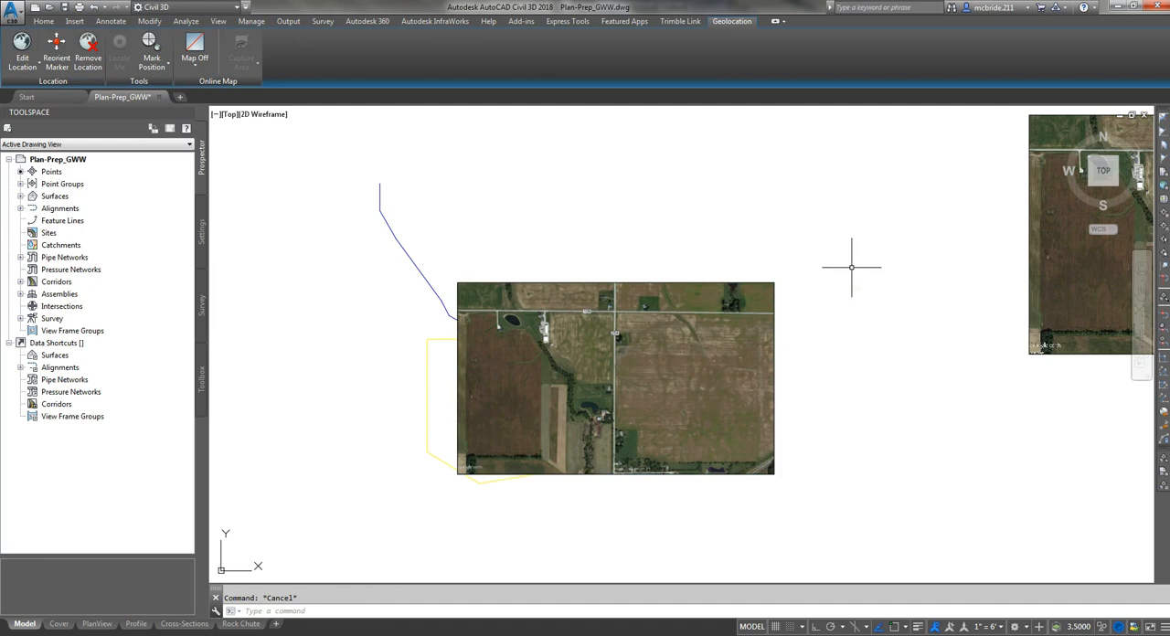
- Undo the resizing of the annotated location map image and regenerate the whole drawing
key(ctrl+z)
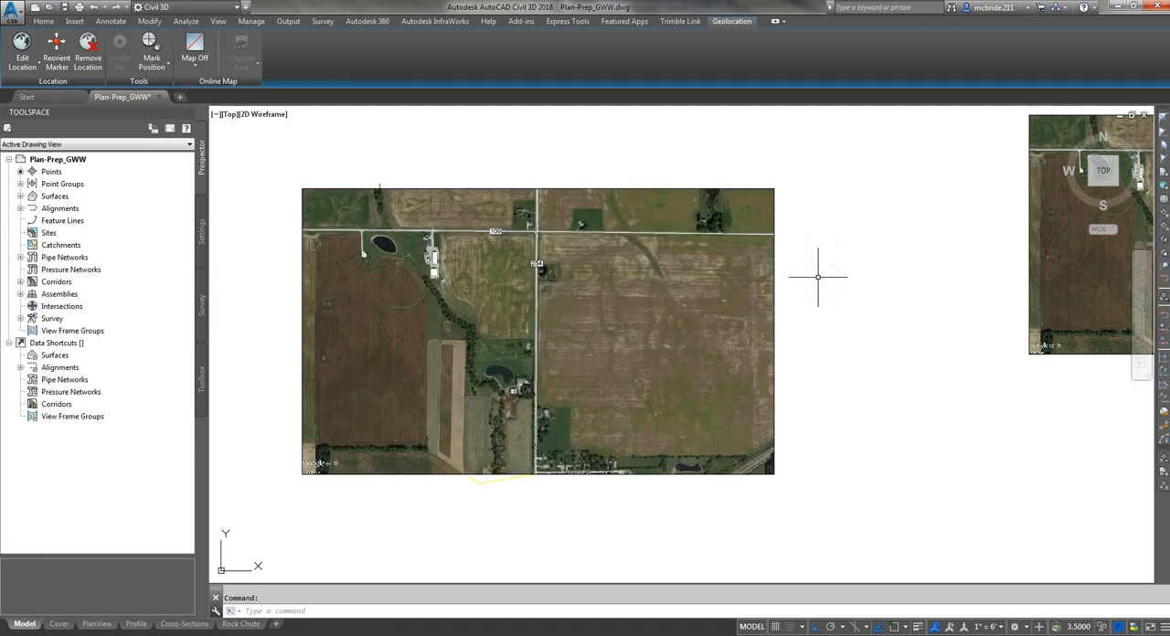
text(a)
key(Return)
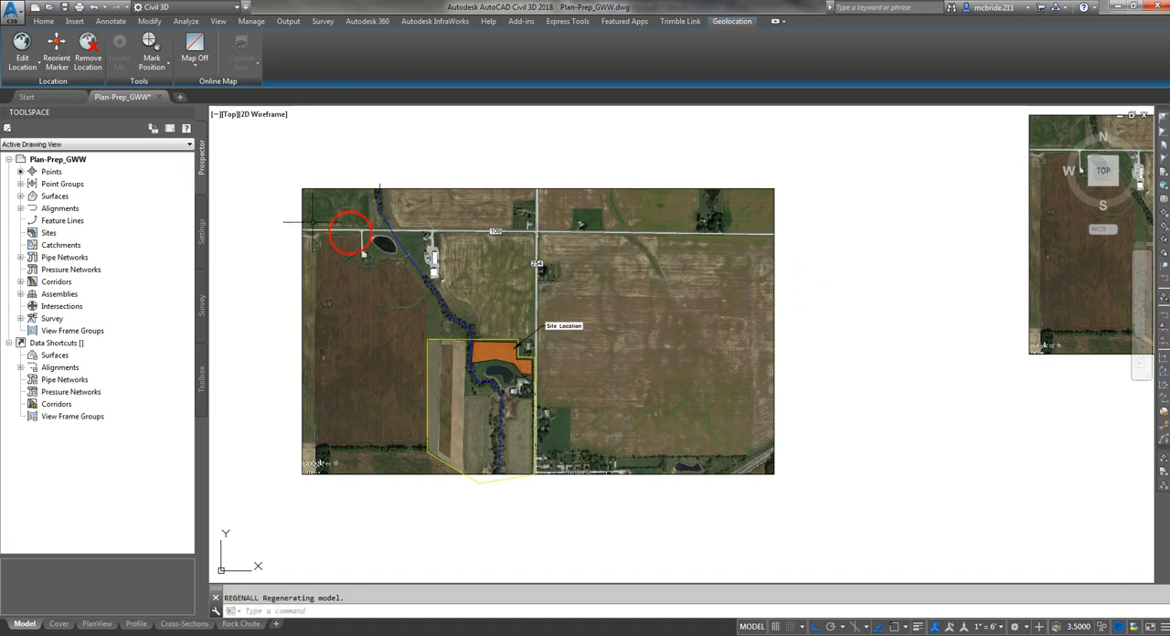
- Erase the newly inserted aerial image without annotations and detach it from the drawing
scroll(252, 189, down, 2)
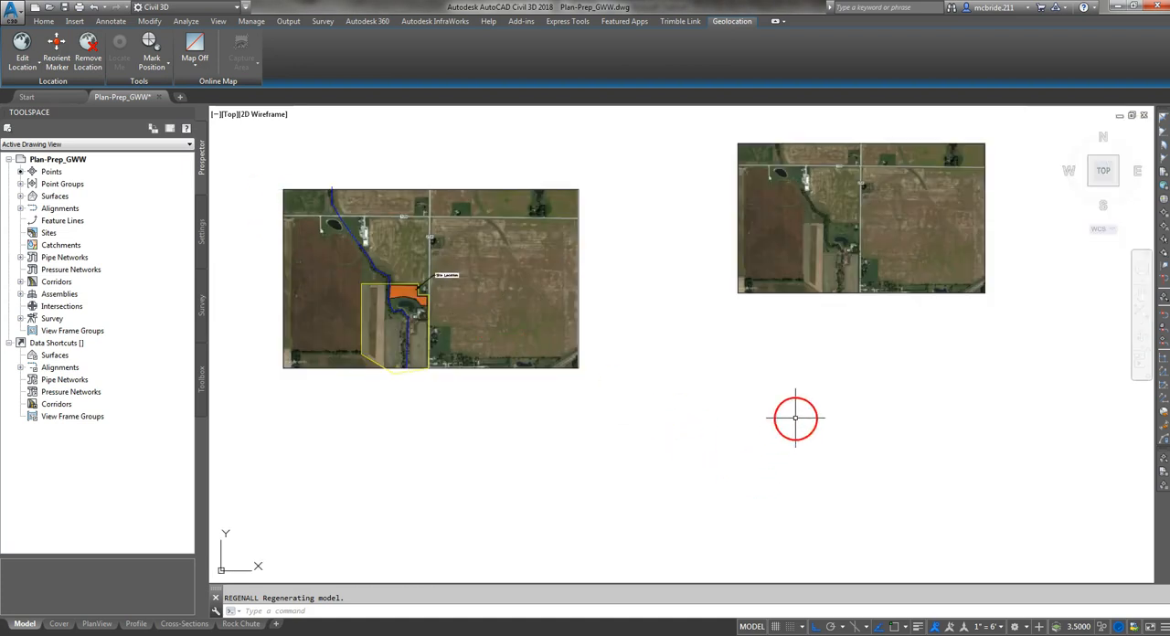
click(801, 292)
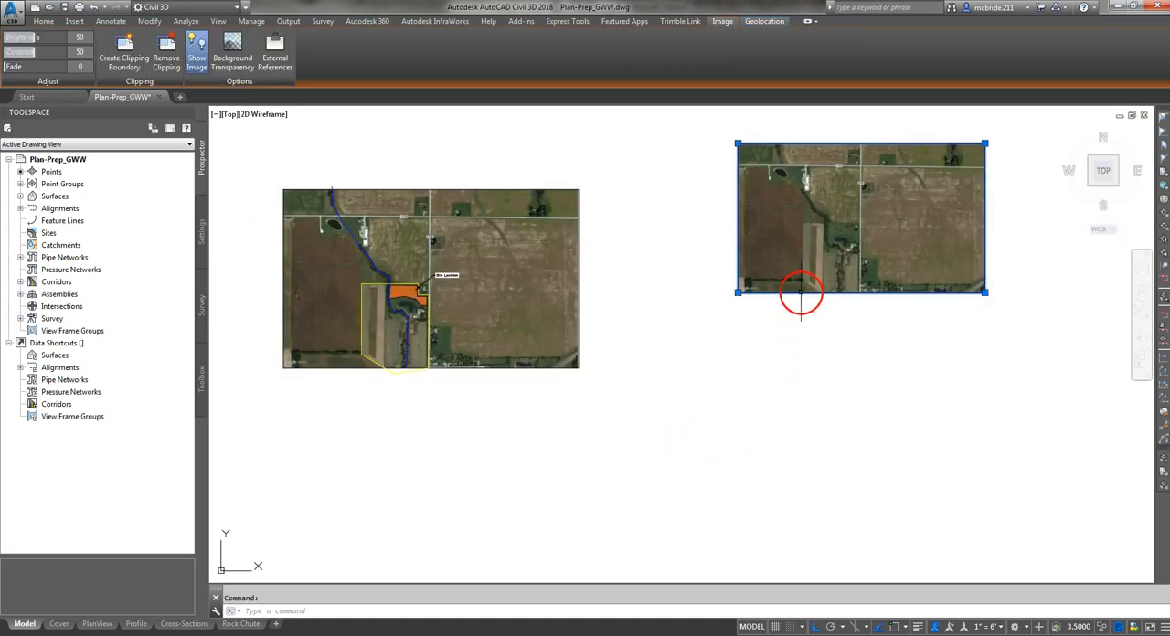
key(Delete)
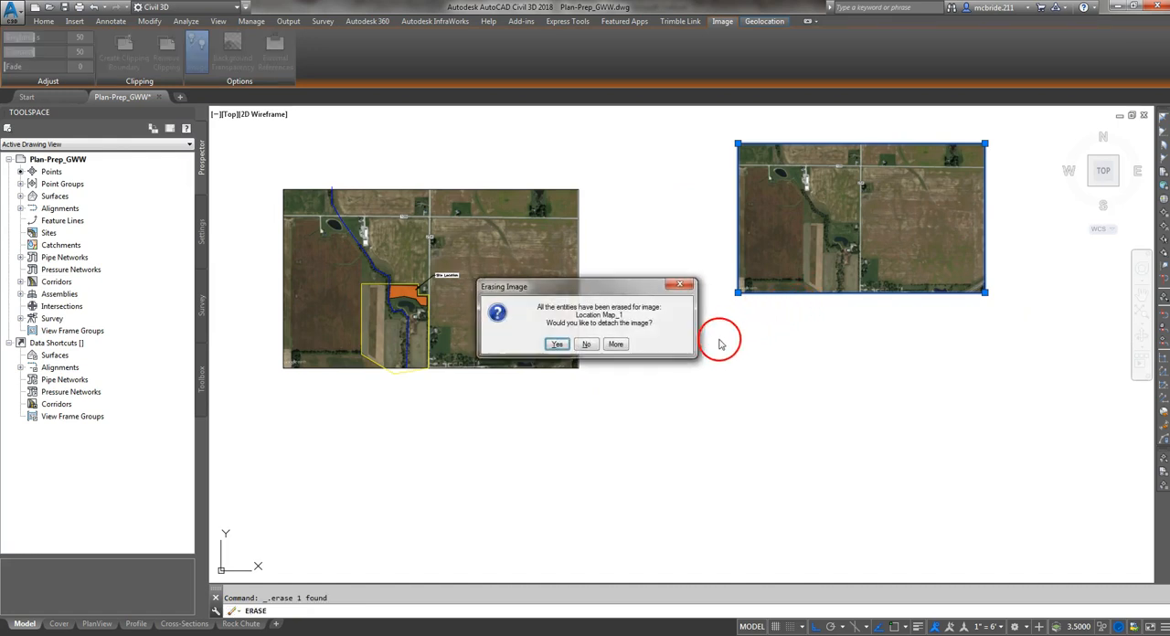
click(554, 368)
middle_drag(807, 483, 723, 408)
scroll(666, 376, down, 2)
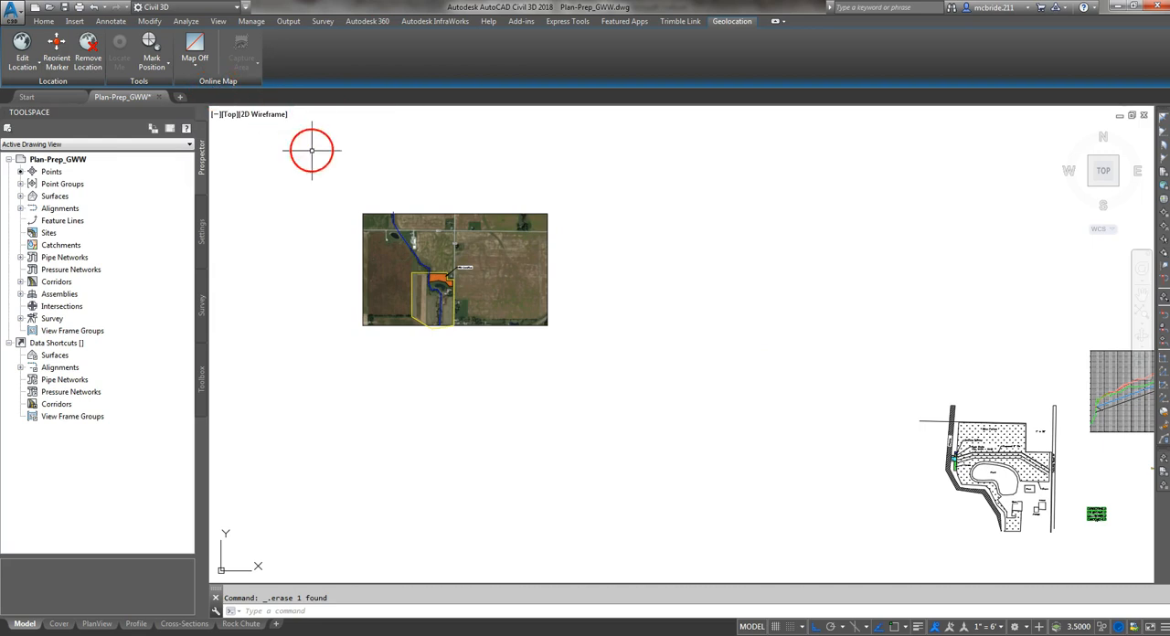
scroll(357, 196, up, 4)
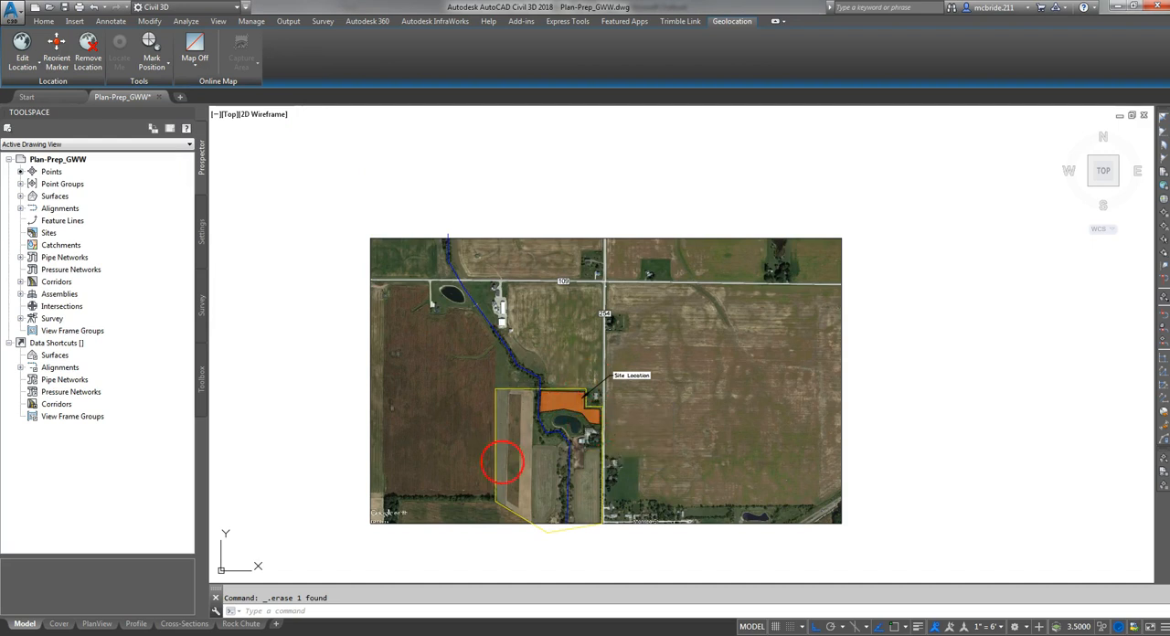
- Review the annotated location map and the surrounding model-space drawings, and open the Cover layout
scroll(555, 425, up, 2)
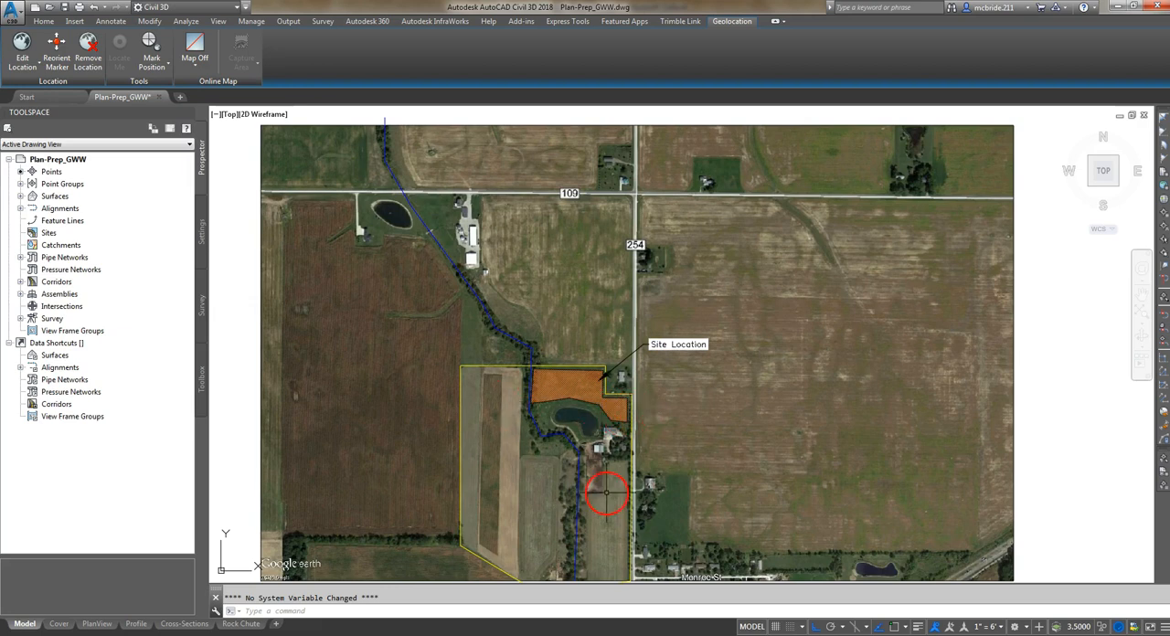
middle_drag(596, 498, 591, 452)
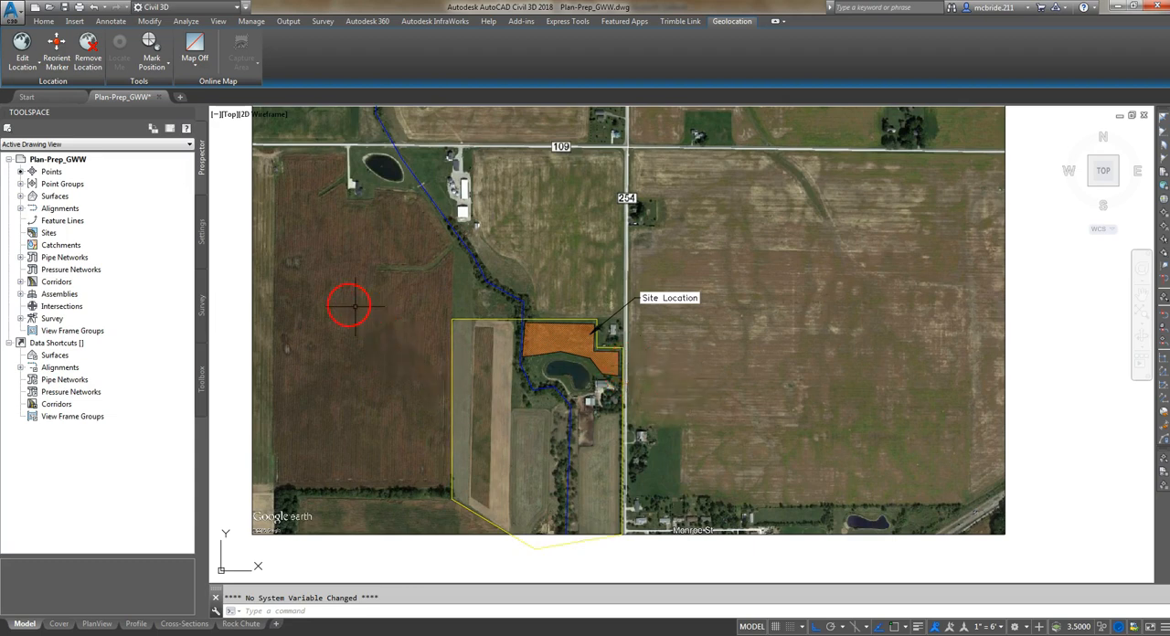
scroll(283, 302, down, 4)
scroll(274, 300, down, 3)
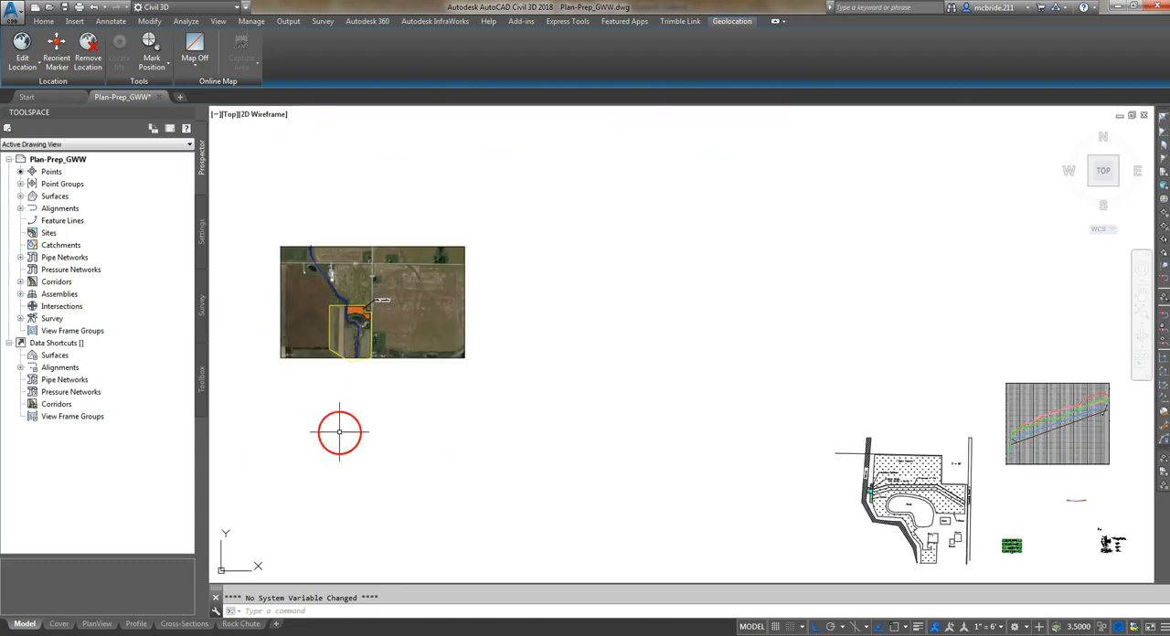
middle_click(355, 385)
middle_click(355, 385)
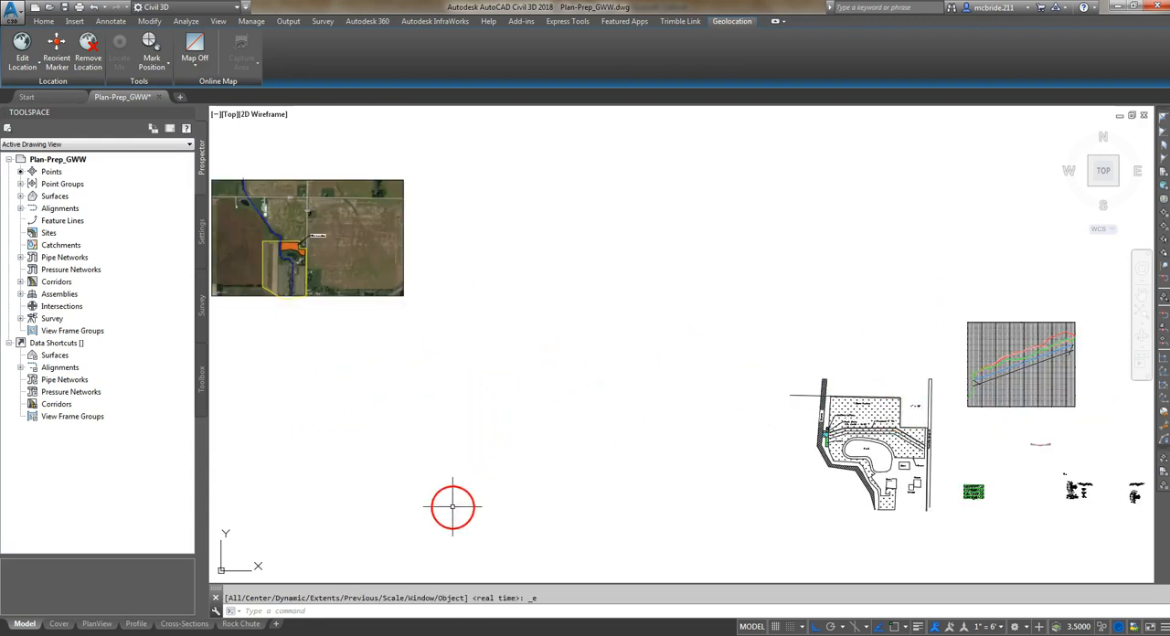
click(59, 623)
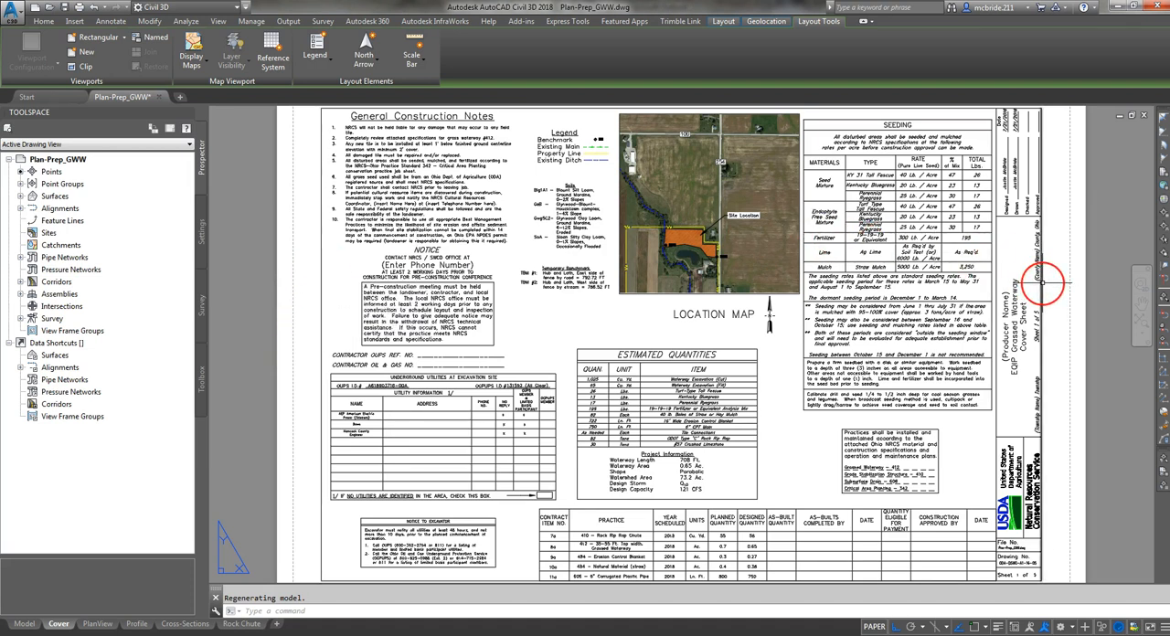
- Switch to Acrobat Reader and examine the general drawing requirements on the first pages of Part_541_1-5-15.pdf
mouse_move(1042, 283)
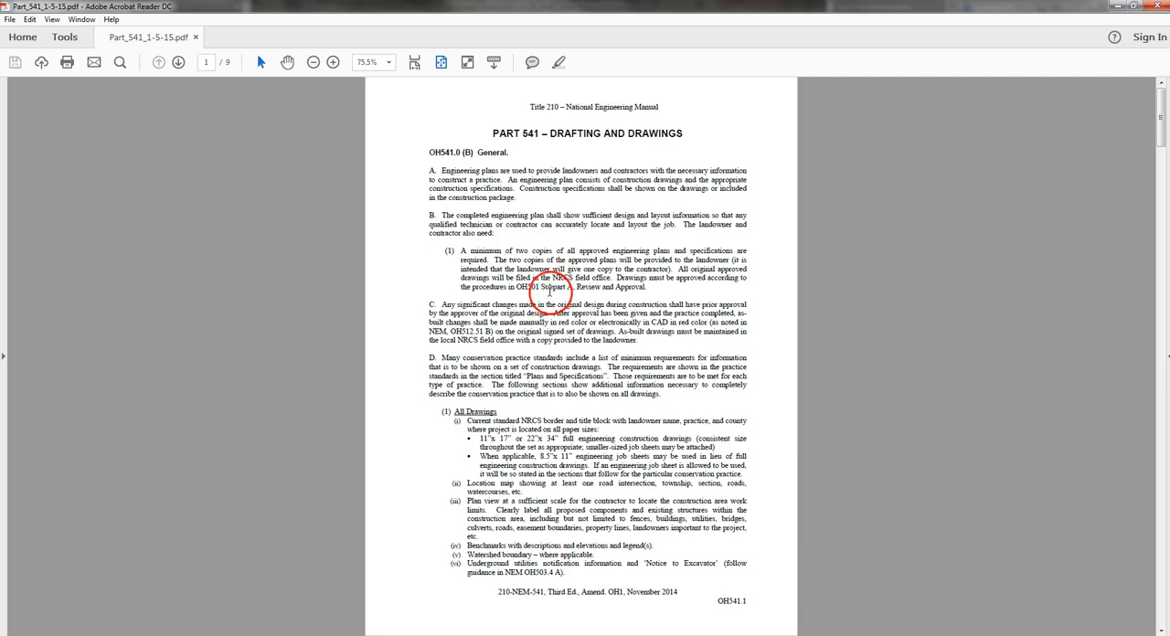
scroll(551, 297, down, 2)
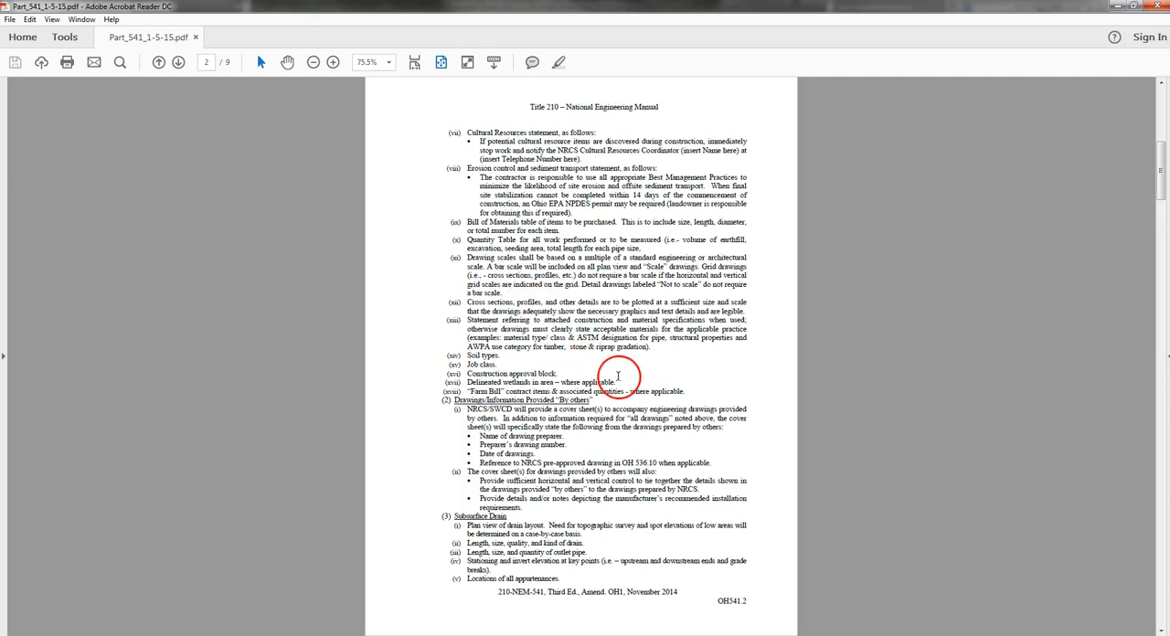
scroll(605, 380, down, 4)
scroll(543, 341, up, 6)
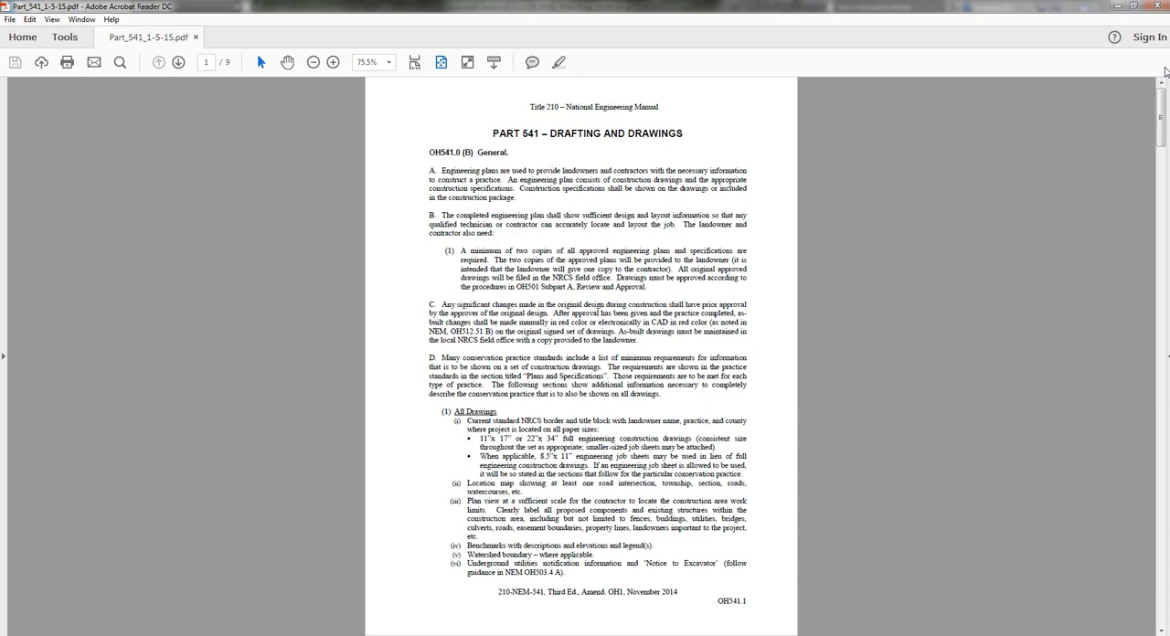
- Bring up the browser window with the USDA title block details, maximize it, and reduce the zoom to view the sheet identification block
drag(1165, 72, 445, 148)
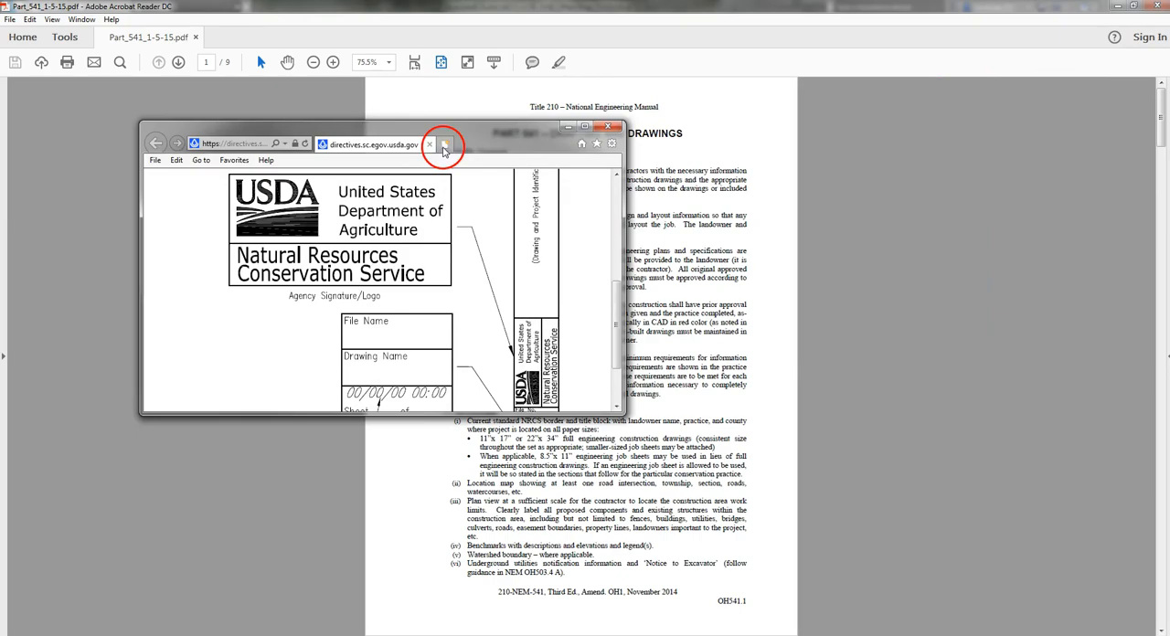
click(586, 126)
mouse_move(509, 606)
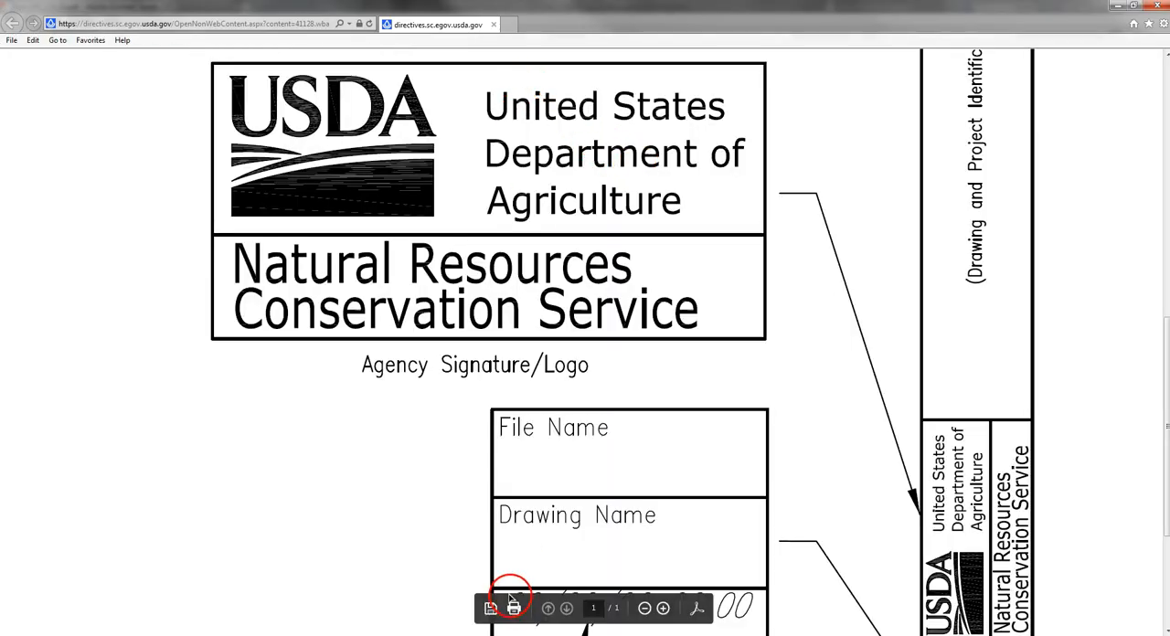
click(644, 608)
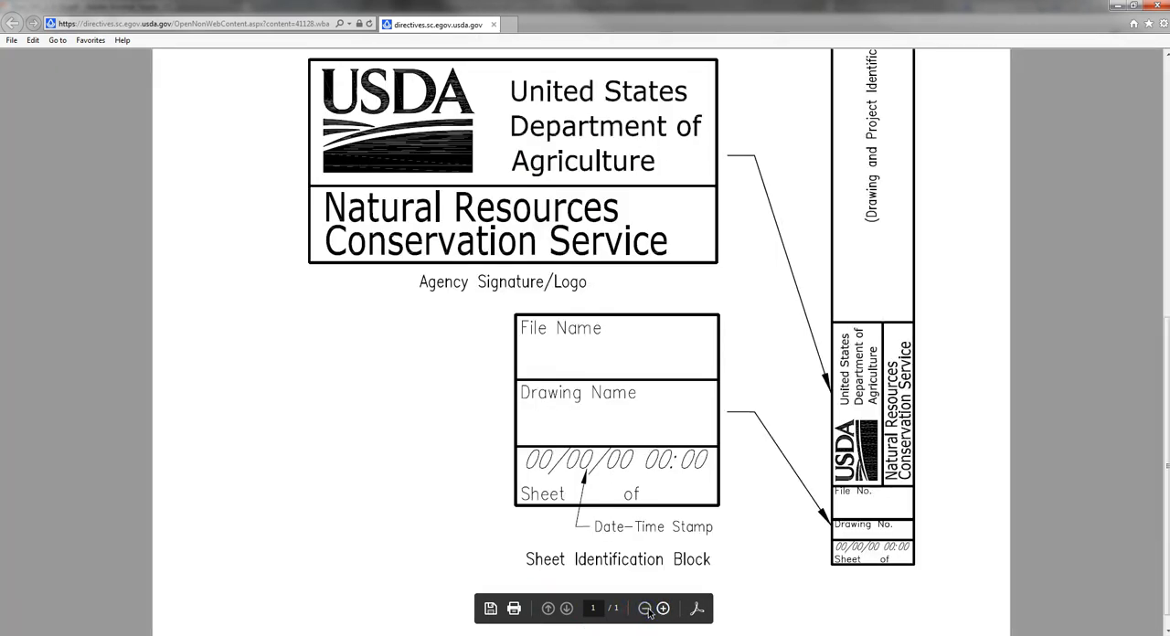
click(645, 608)
click(645, 608)
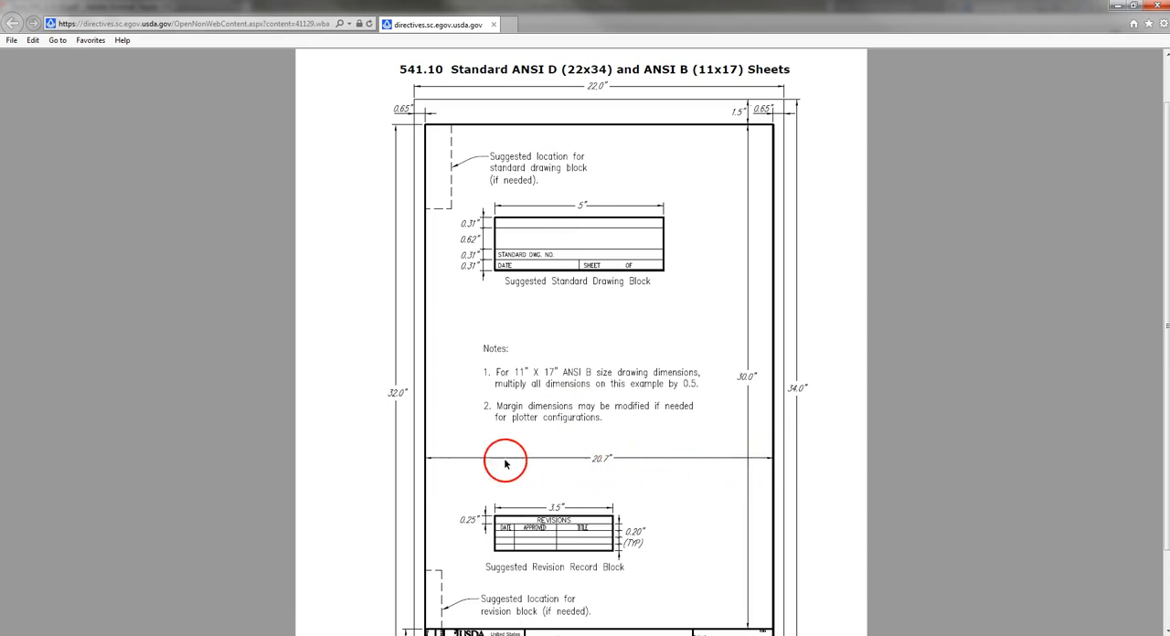
- Examine the 541.10 Standard ANSI D and ANSI B sheet layout, including its border dimensions, suggested blocks and title block
scroll(700, 451, down, 2)
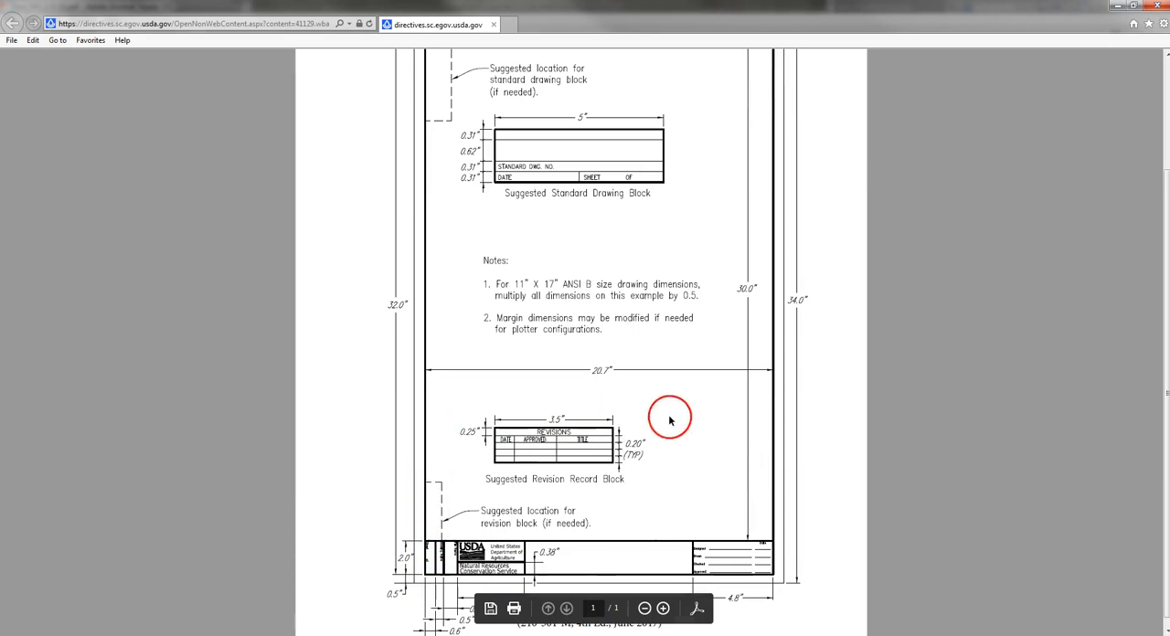
scroll(783, 413, down, 1)
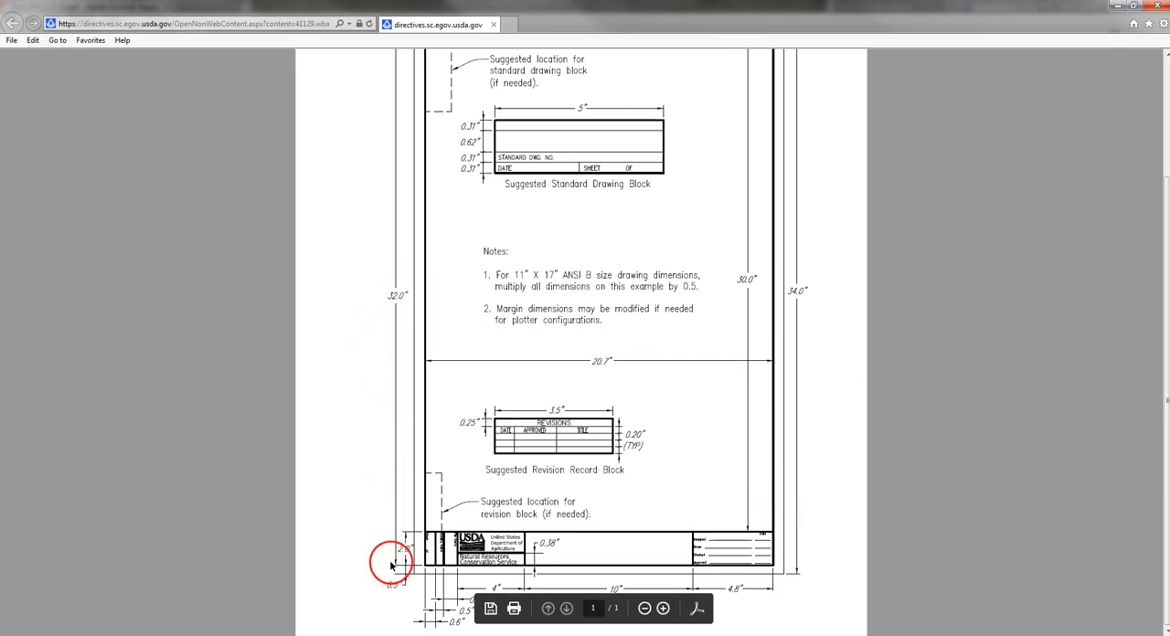
scroll(387, 548, up, 2)
scroll(395, 132, down, 1)
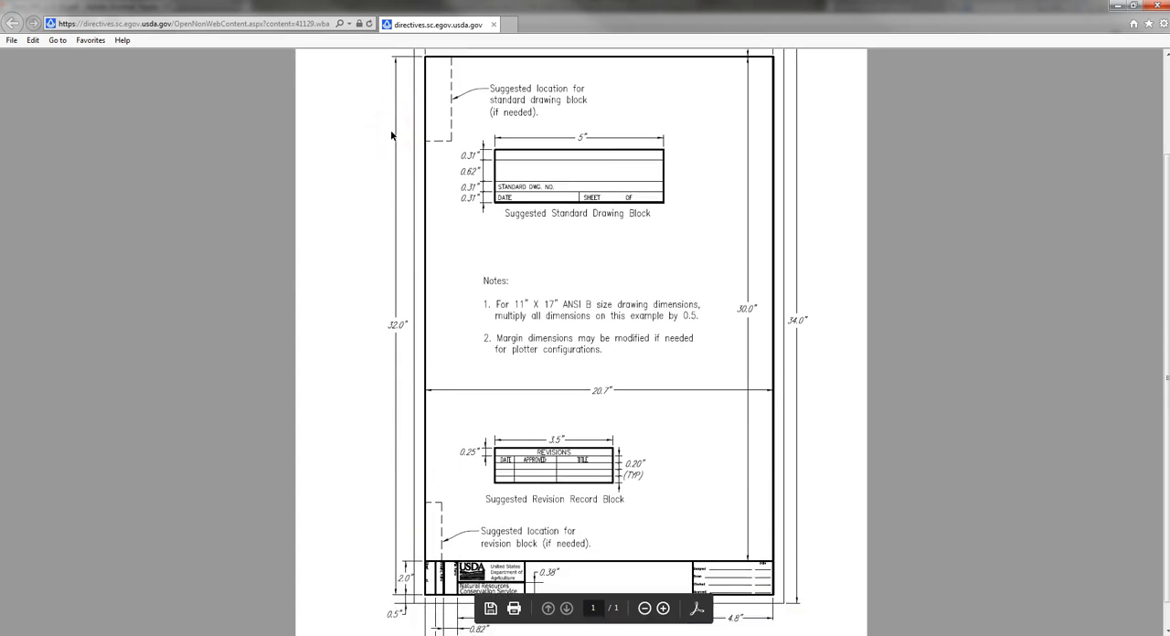
scroll(368, 212, up, 2)
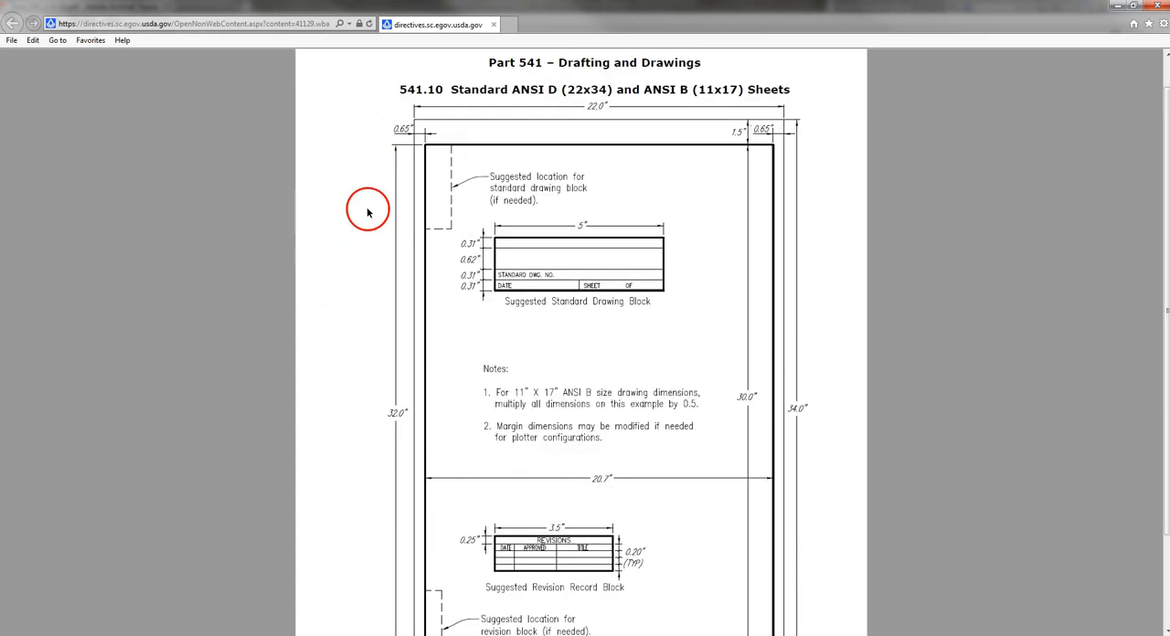
scroll(1073, 371, down, 3)
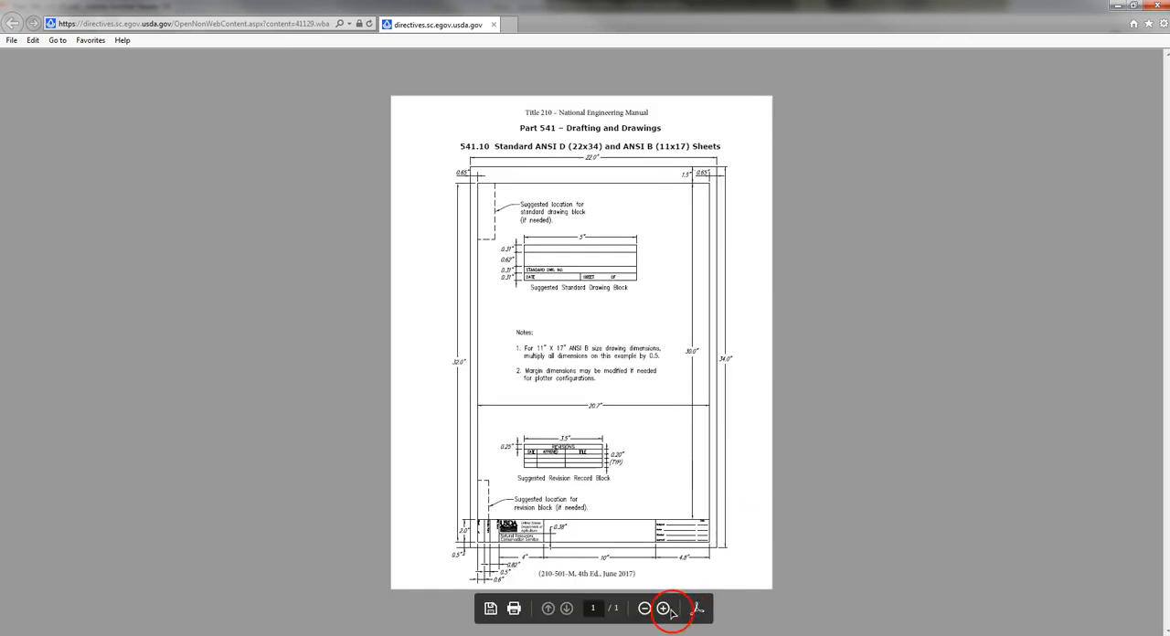
click(665, 609)
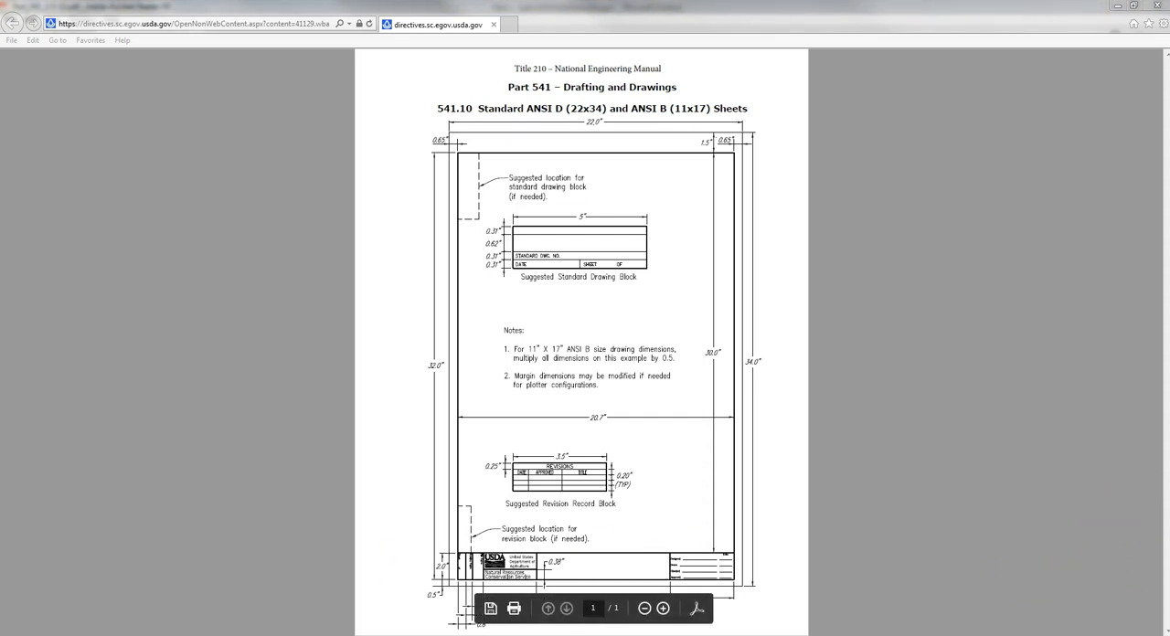
- Bring up the maximized Chapter 1 Computer Aided Design (CAD) Standards PDF and review it from the cover page to the contents page
drag(1169, 80, 520, 80)
double_click(550, 80)
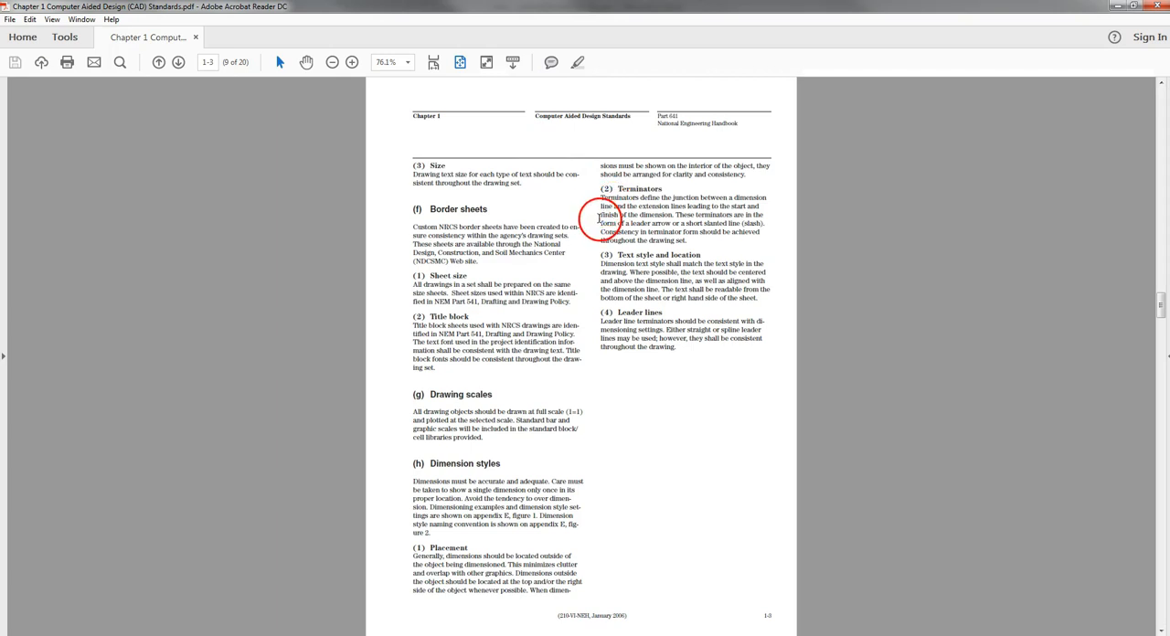
scroll(581, 178, up, 10)
scroll(582, 183, up, 5)
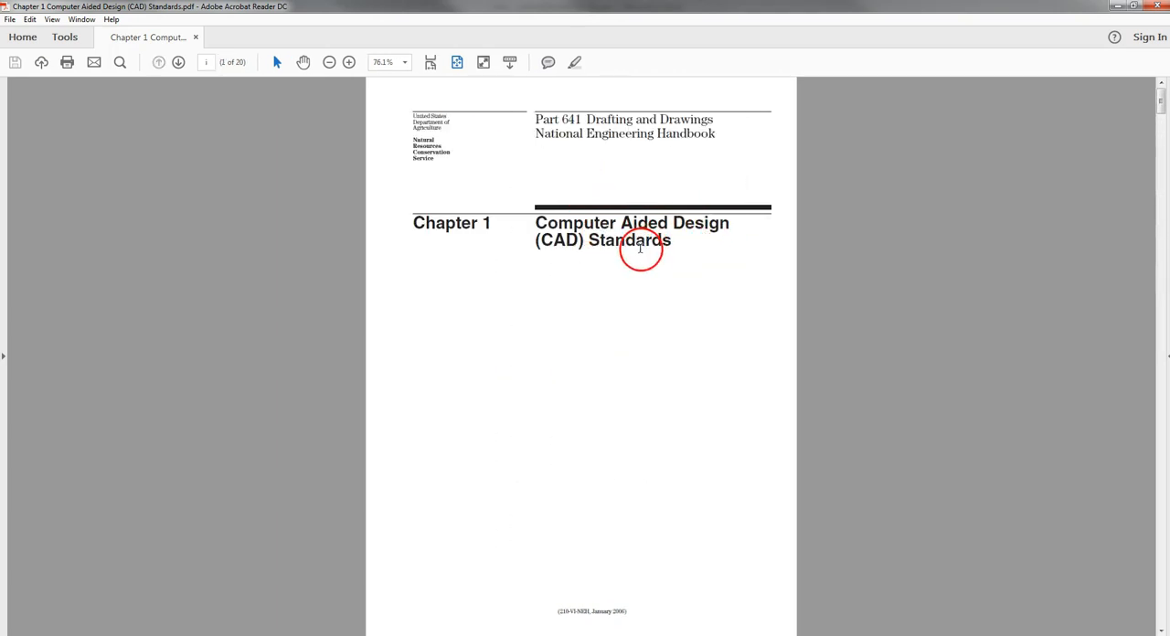
scroll(625, 305, down, 3)
scroll(625, 306, down, 3)
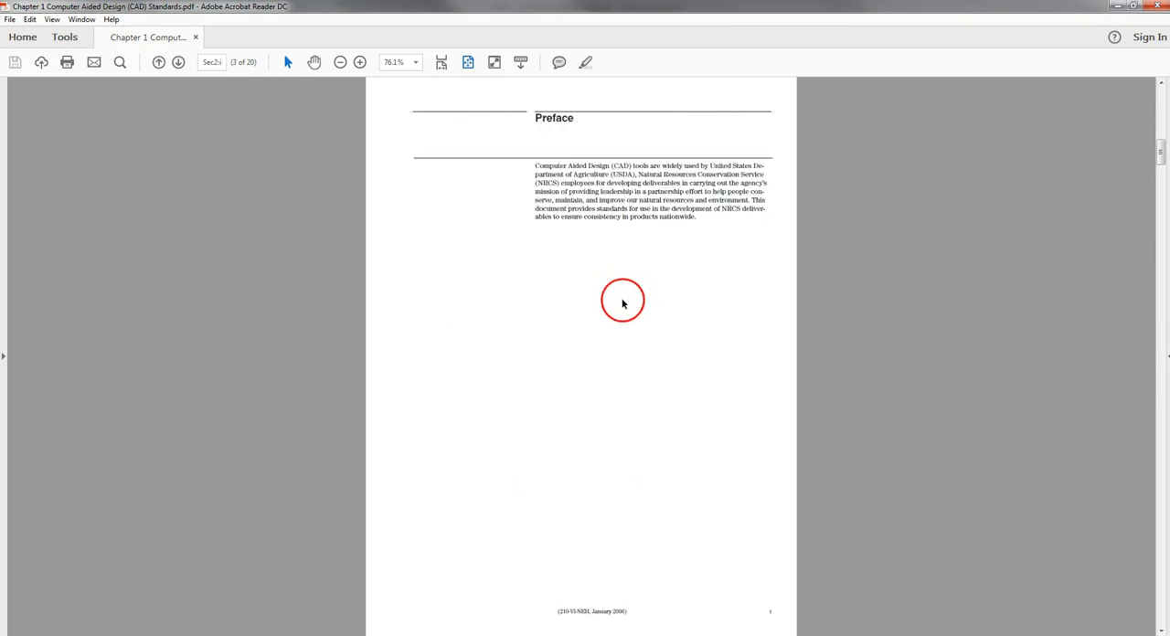
scroll(622, 301, down, 3)
scroll(622, 295, down, 3)
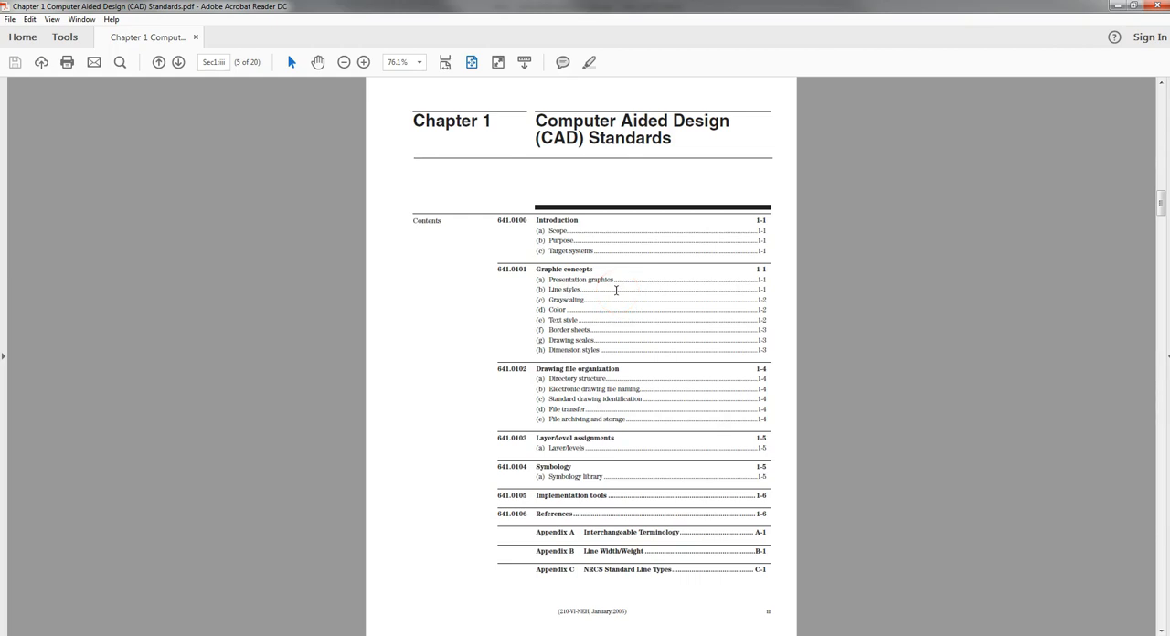
click(634, 287)
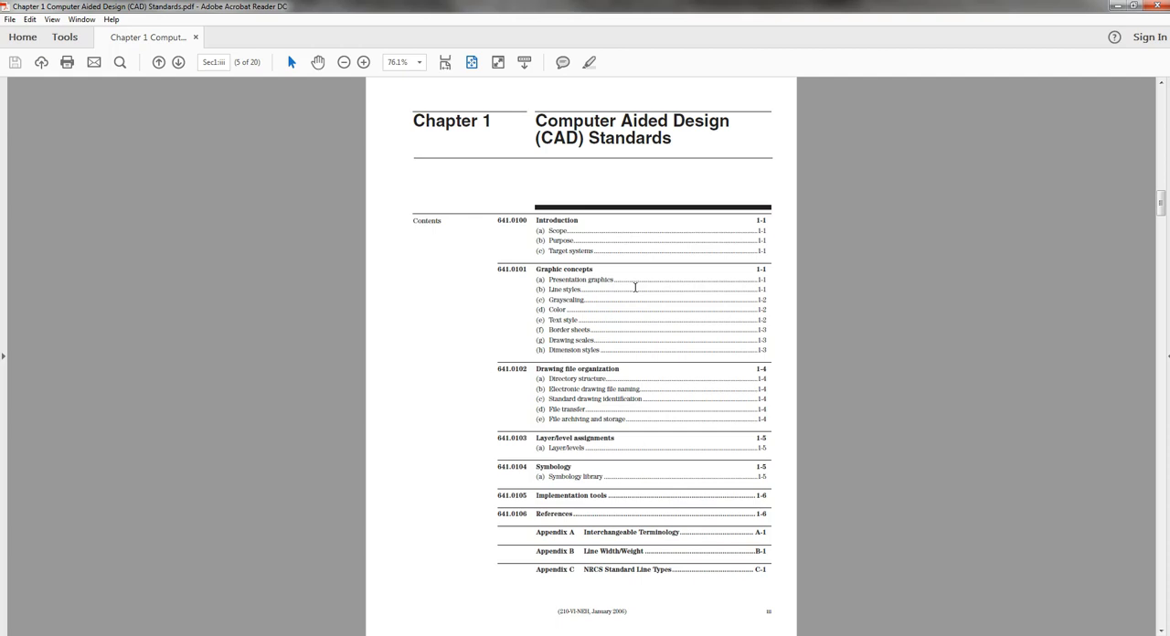
- Examine the CAD Standards appendices on terminology, line widths, NRCS line types, text sizes and styles, and layer naming
scroll(851, 400, down, 3)
scroll(851, 400, down, 5)
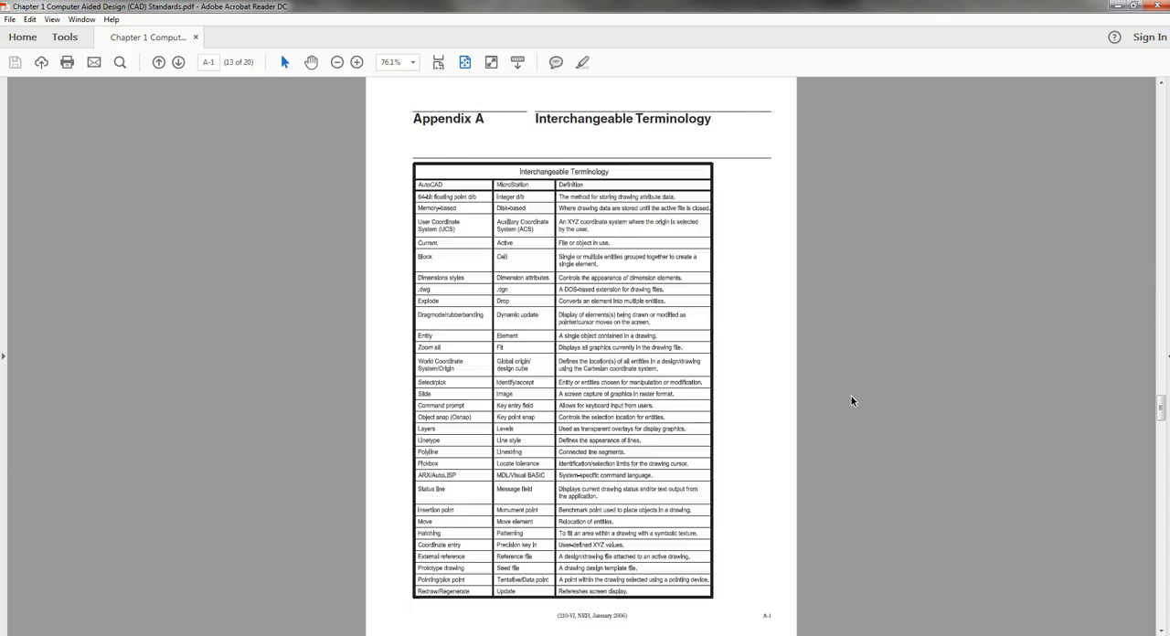
scroll(851, 396, down, 2)
scroll(851, 396, up, 1)
click(793, 395)
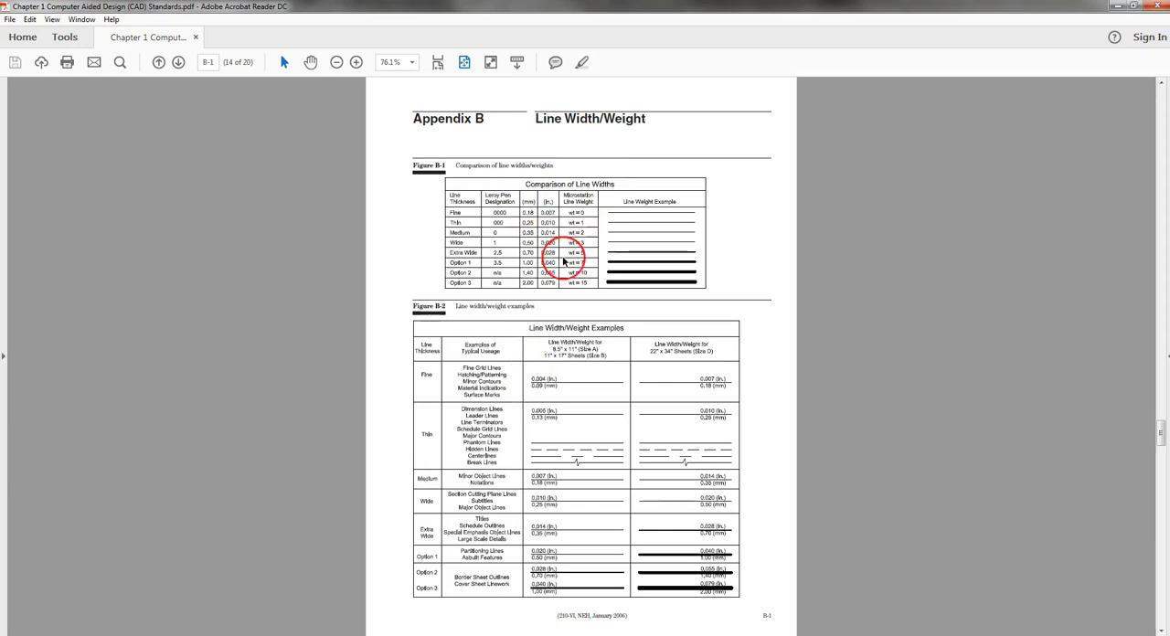
scroll(613, 472, down, 1)
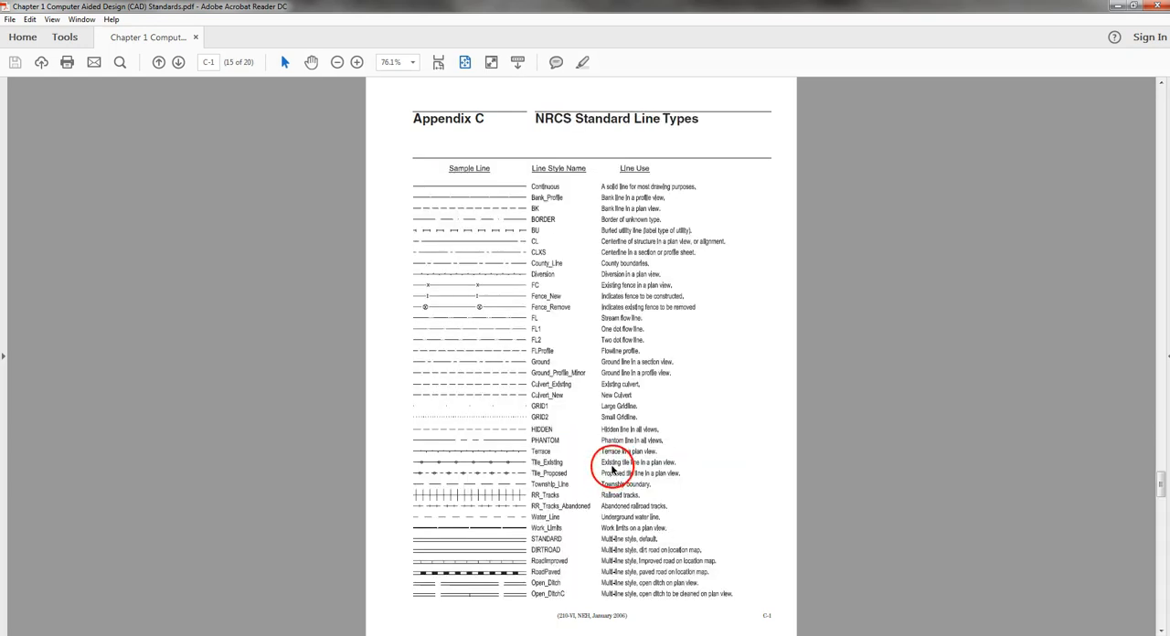
scroll(613, 471, down, 1)
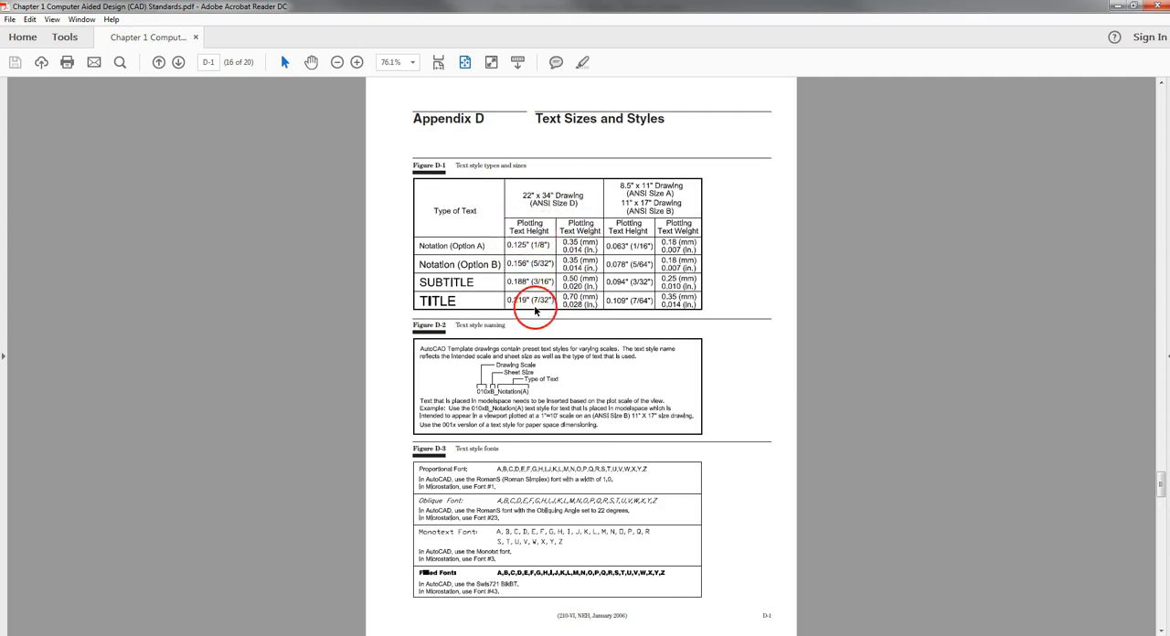
scroll(536, 250, down, 3)
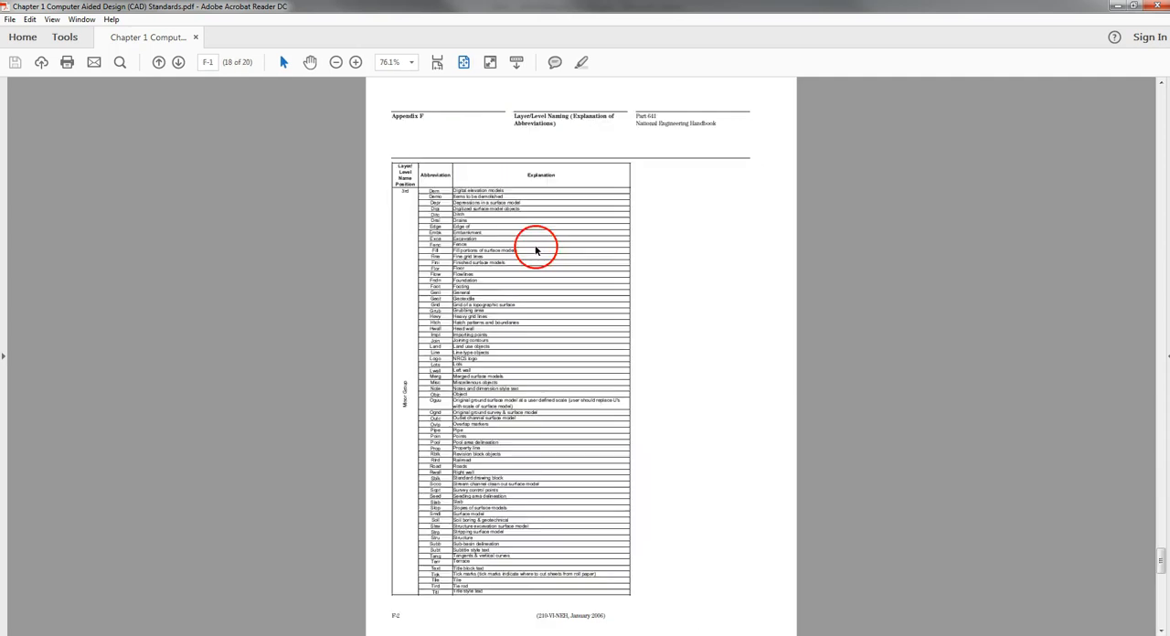
- Minimize the CAD Standards PDF to return to the Civil 3D Cover sheet, and read its General Construction Notes and pre-construction notice
click(1115, 9)
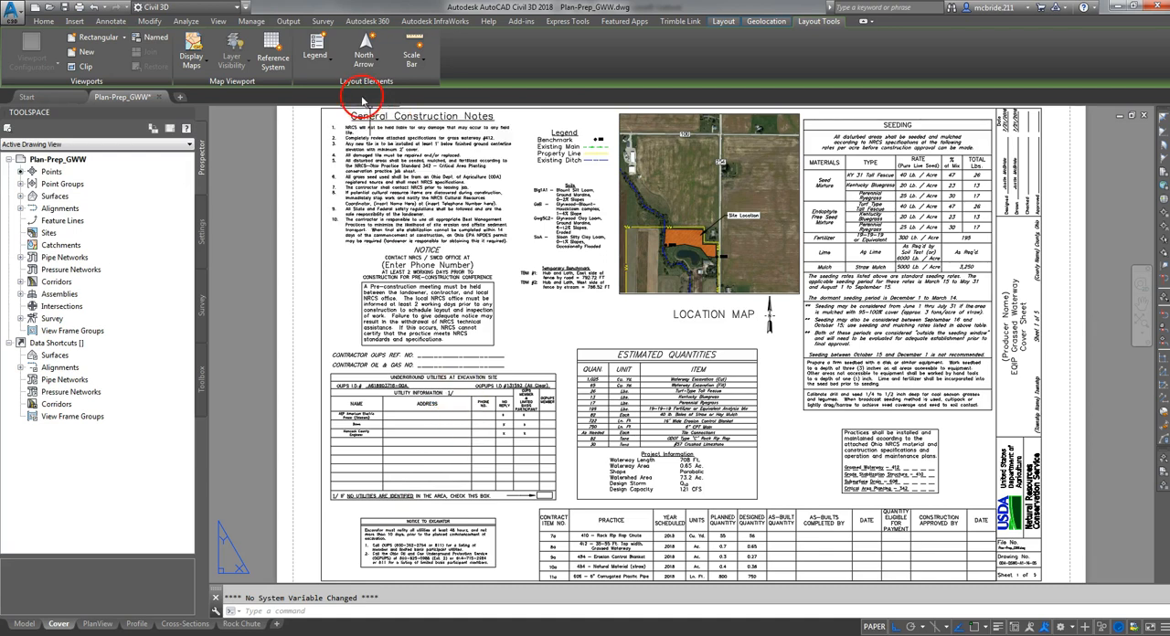
scroll(366, 109, up, 3)
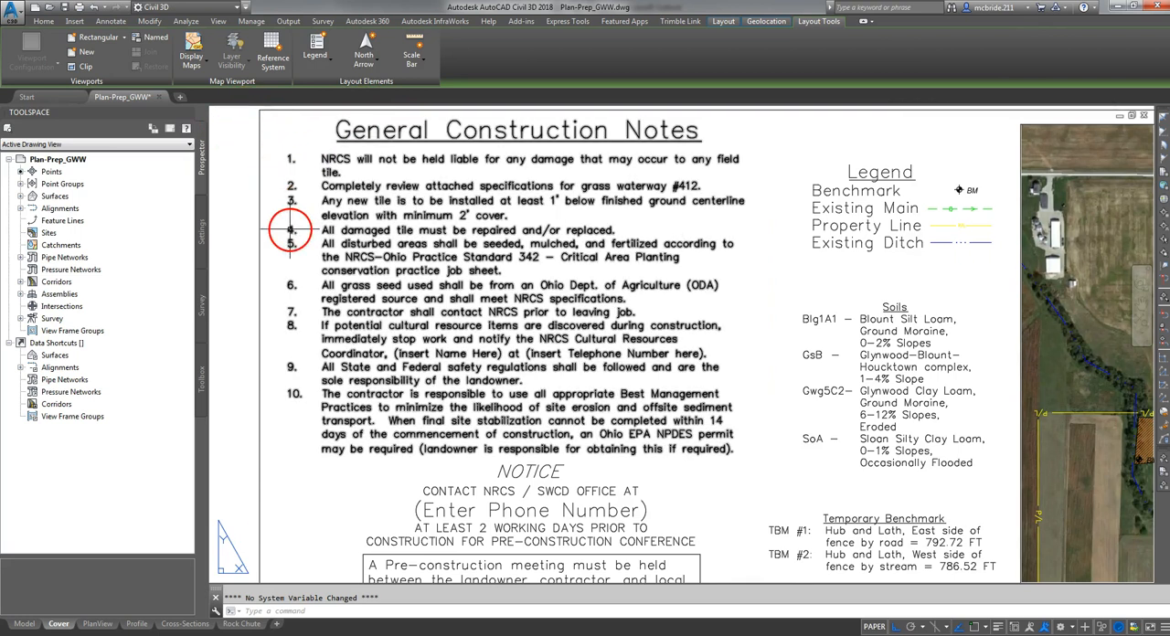
scroll(287, 222, up, 2)
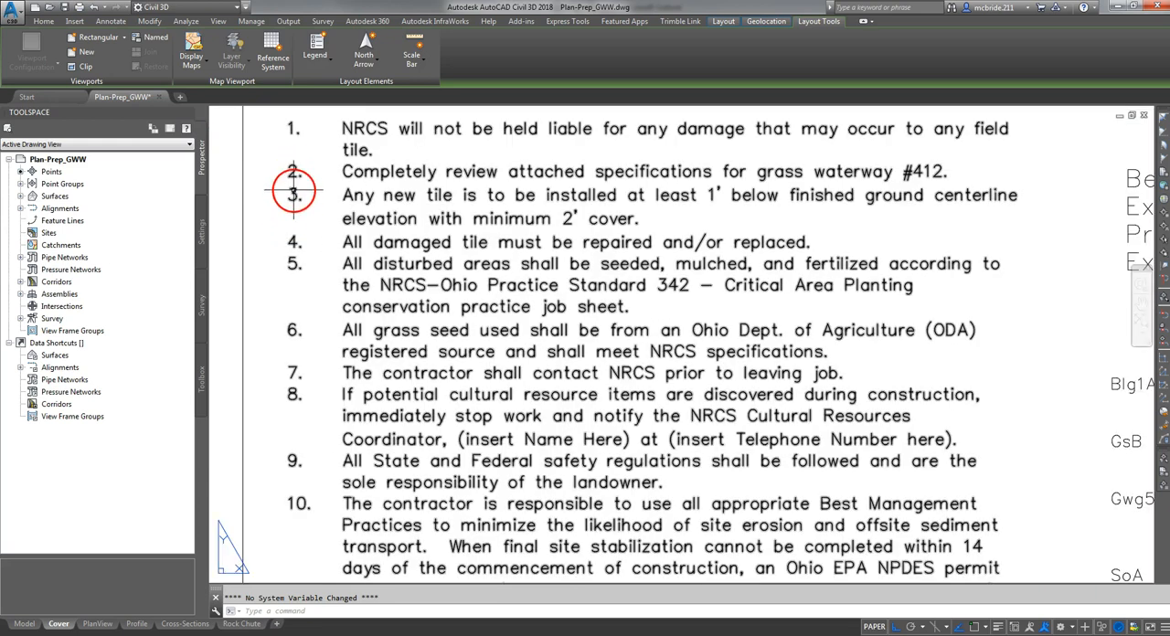
scroll(294, 174, down, 2)
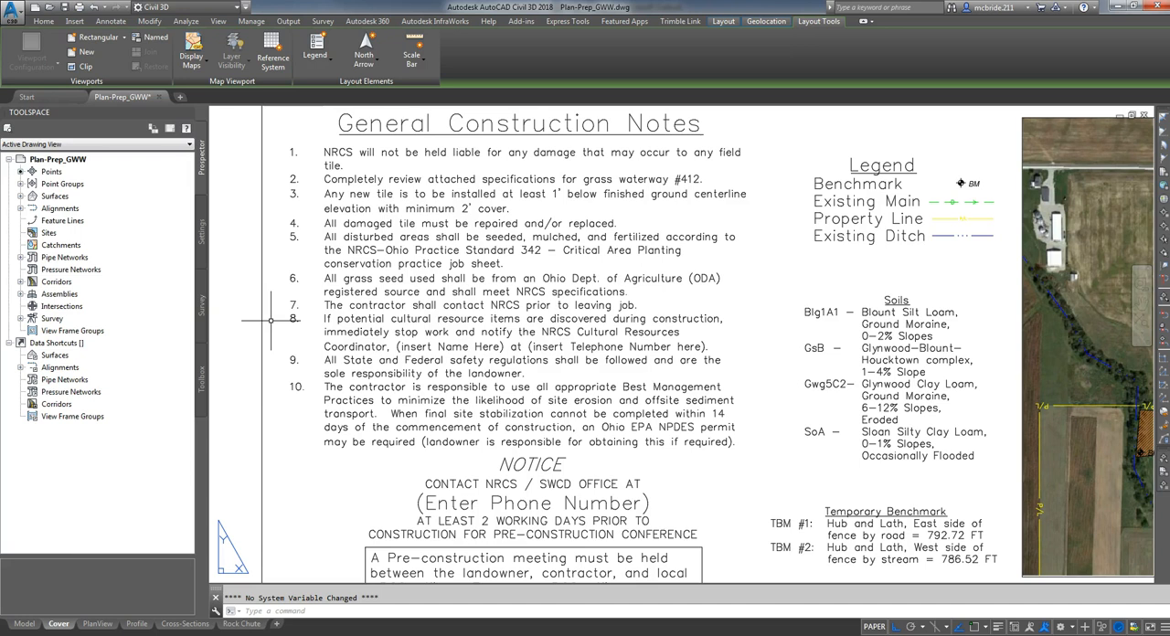
click(247, 396)
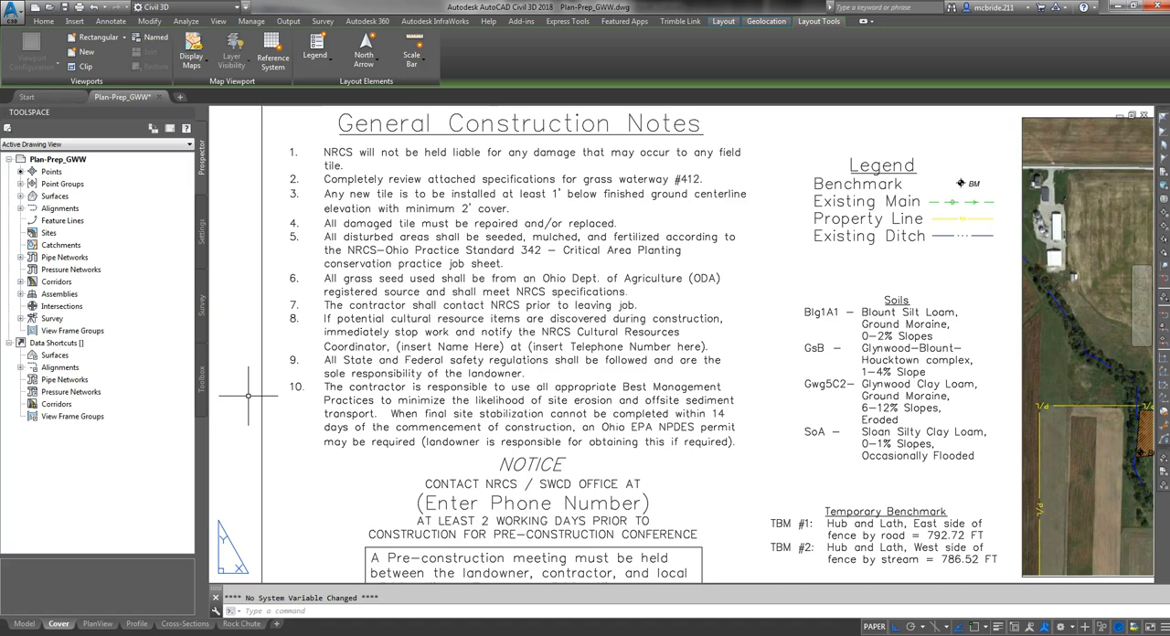
click(259, 390)
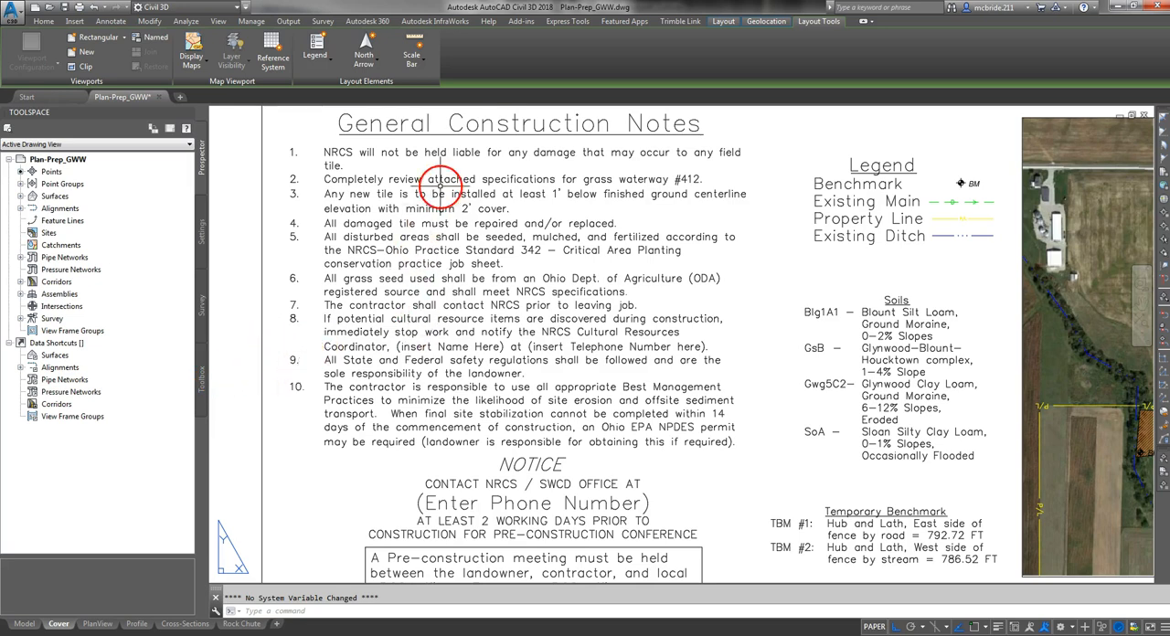
middle_drag(632, 468, 645, 228)
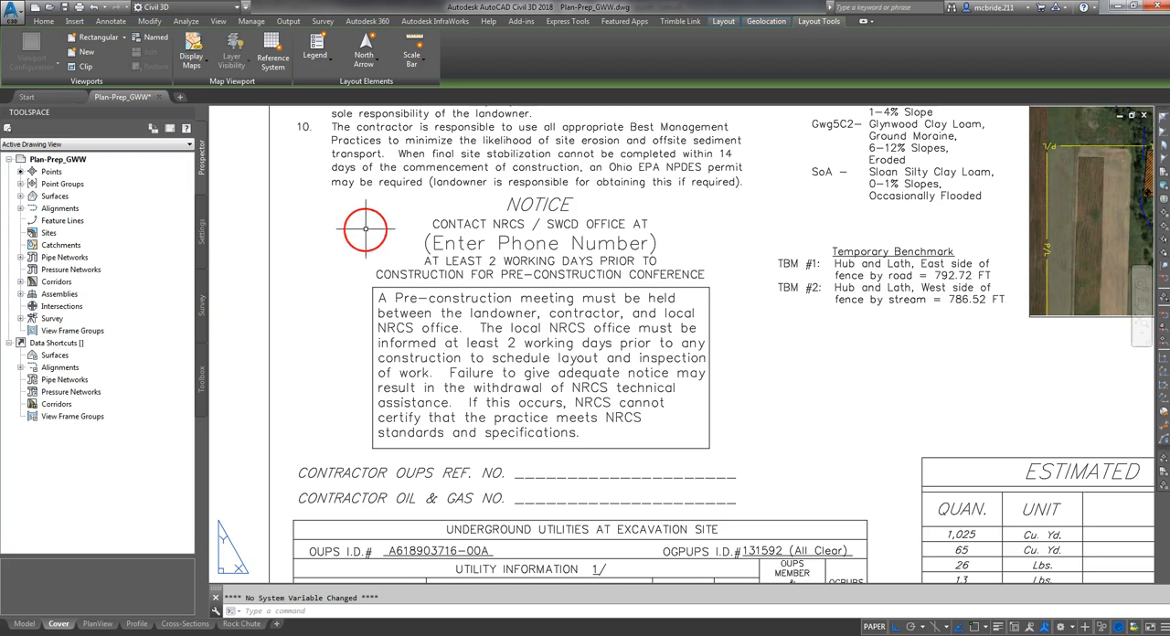
- Review the Cover sheet's contractor reference lines, the Underground Utilities at Excavation Site table and the Notice to Excavator
click(621, 230)
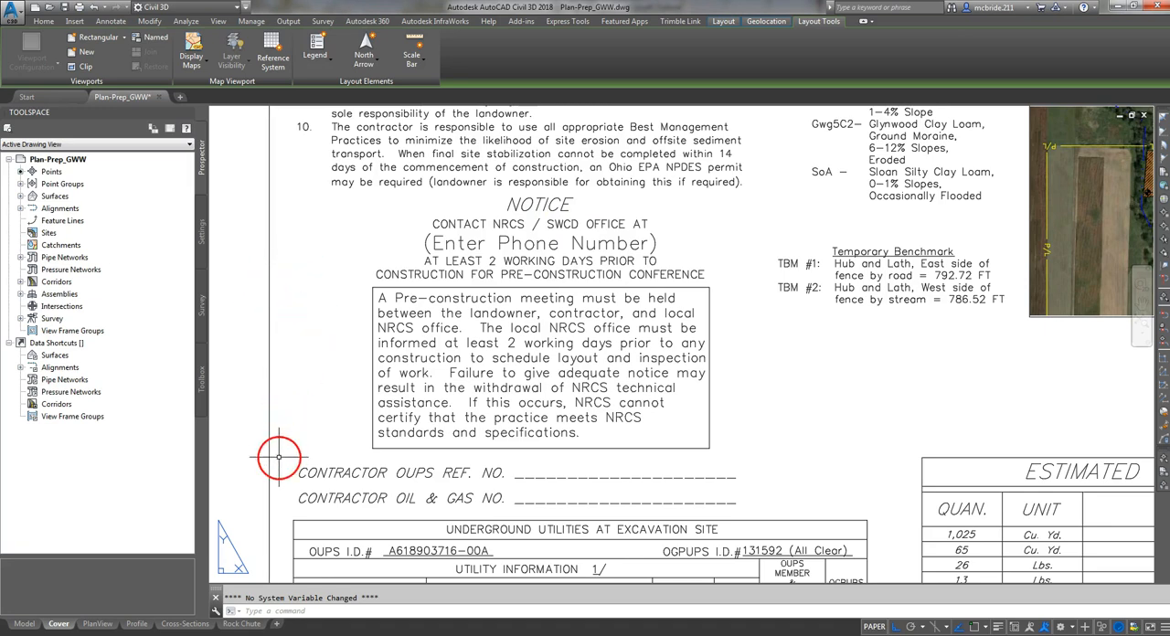
mouse_move(280, 425)
middle_down()
mouse_move(277, 183)
mouse_move(265, 183)
middle_up()
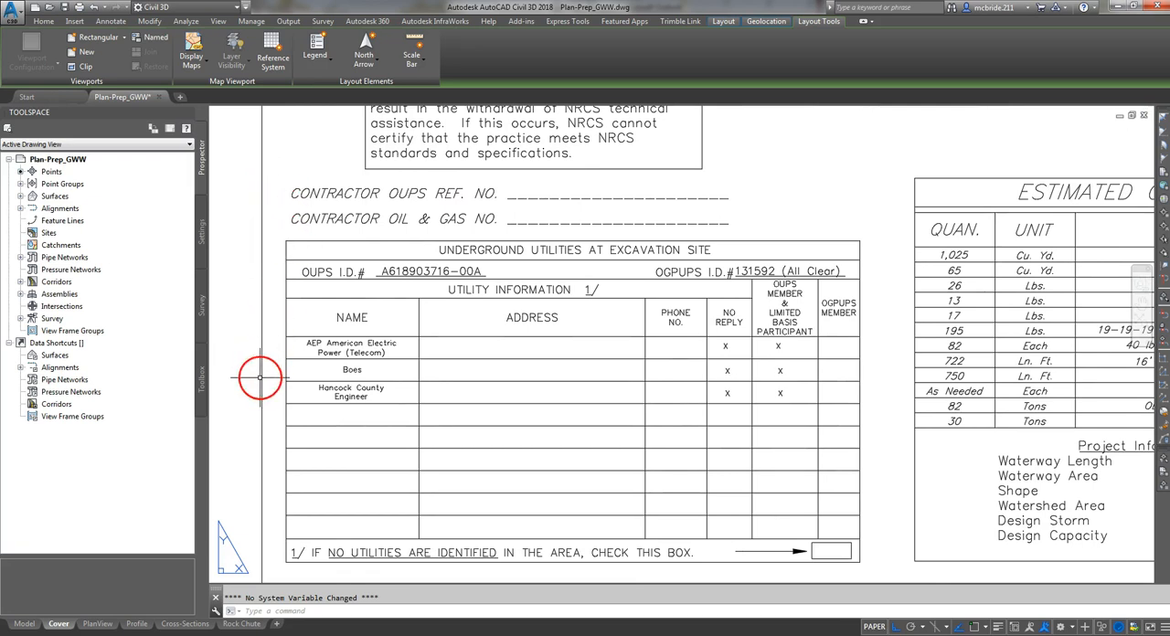
middle_drag(274, 392, 265, 330)
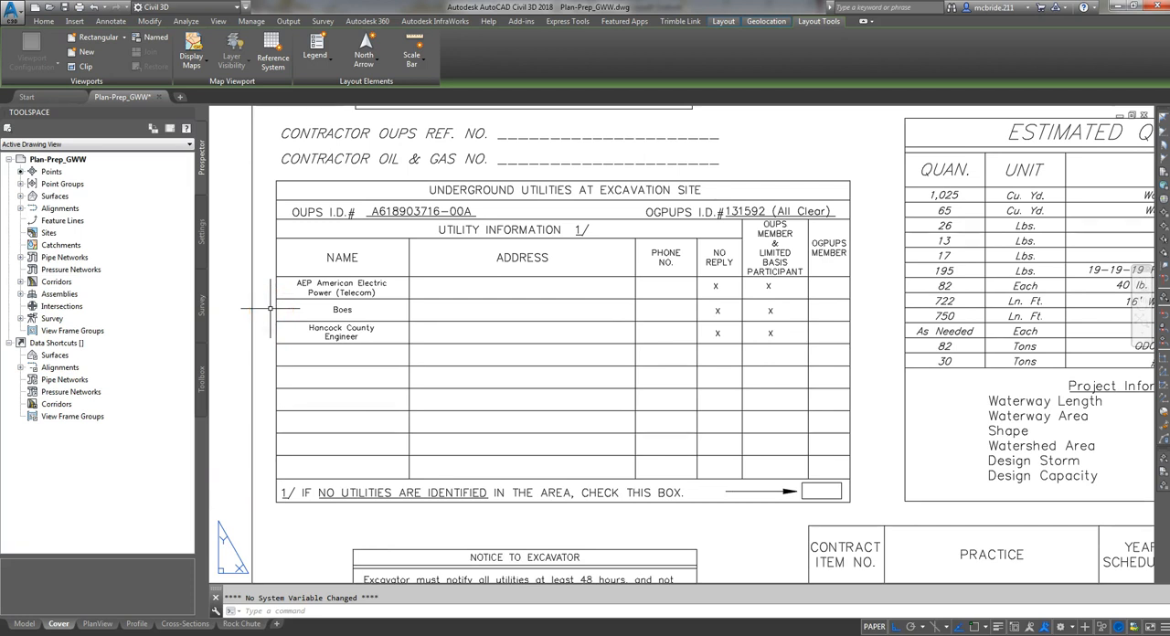
middle_drag(431, 513, 431, 445)
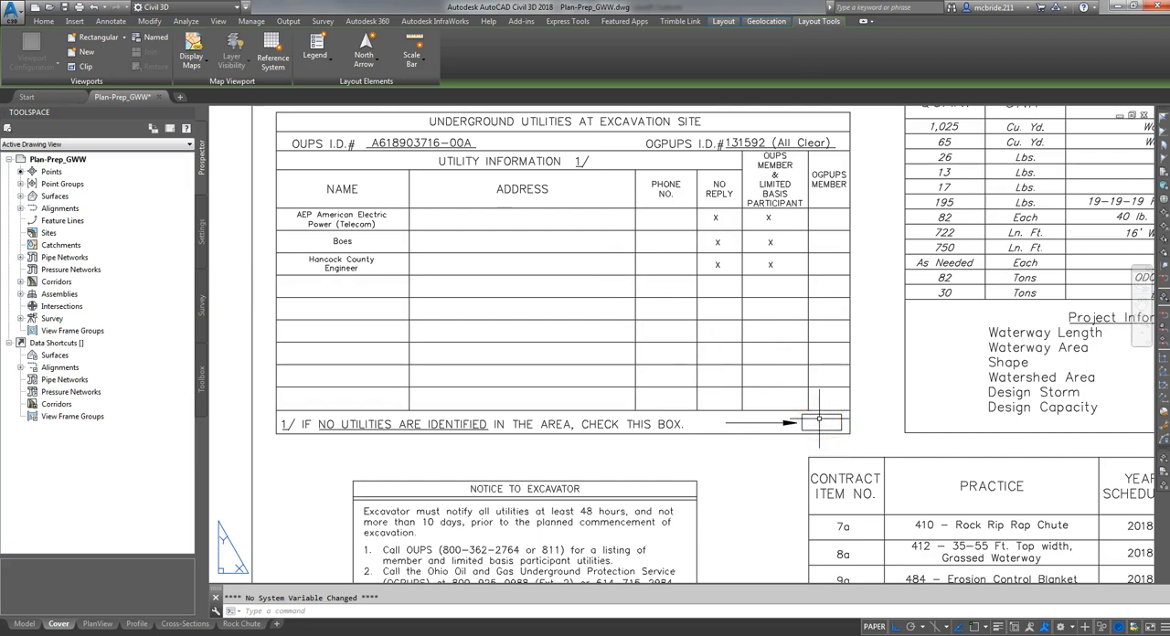
click(692, 369)
click(692, 367)
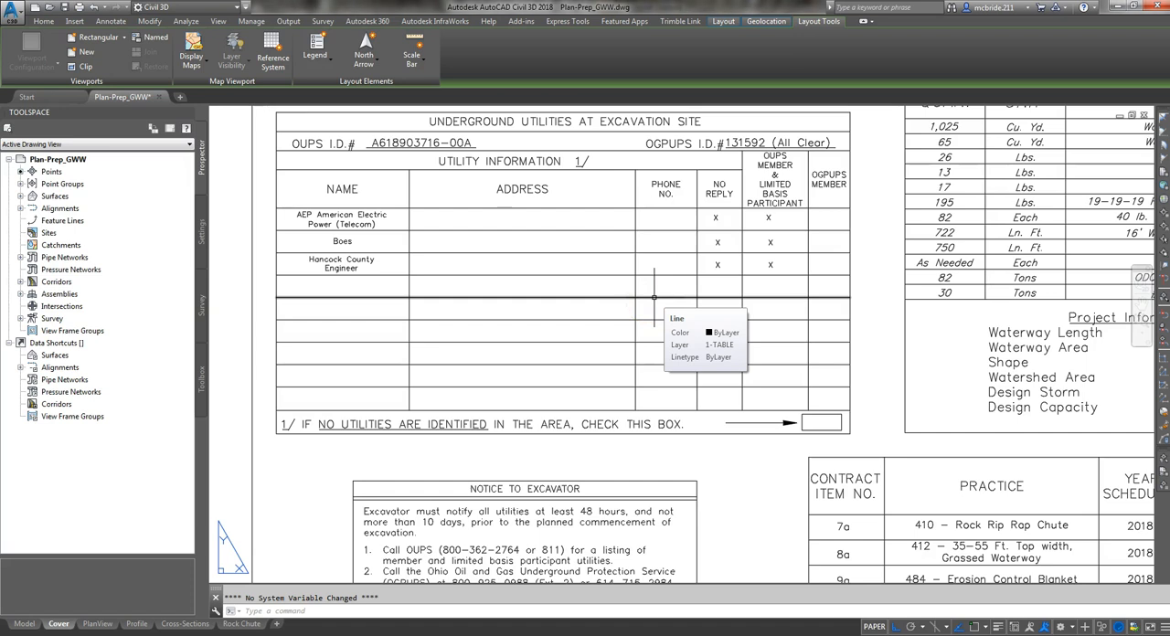
middle_drag(311, 491, 339, 347)
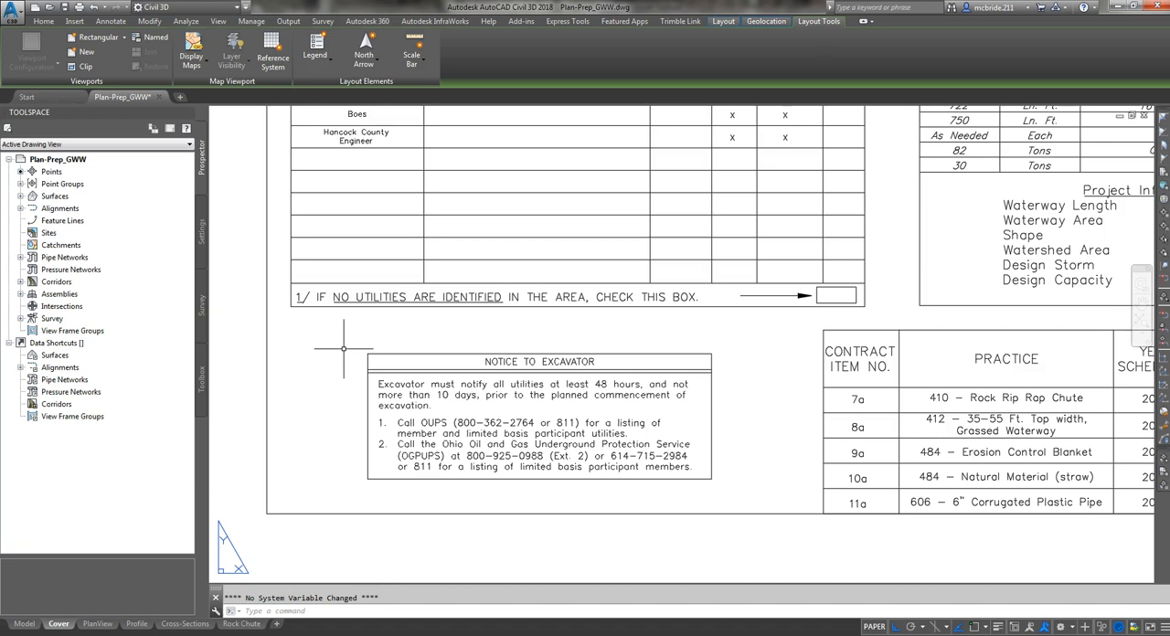
middle_click(349, 347)
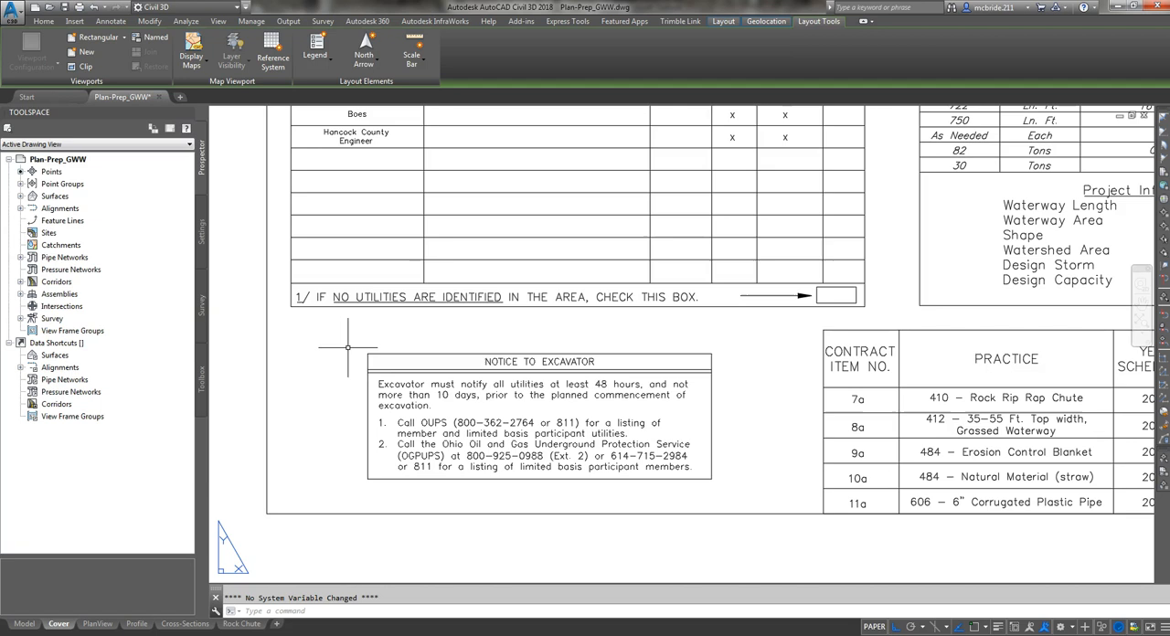
middle_click(352, 346)
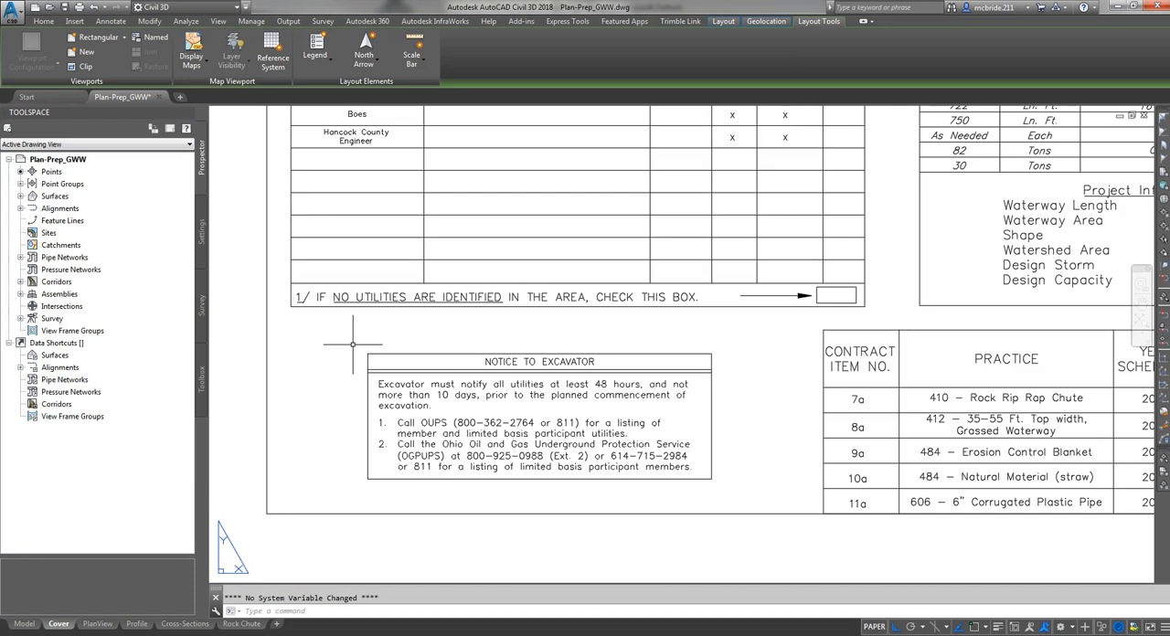
click(385, 327)
- Recheck the Contractor OUPS and Oil & Gas number lines against the utilities table and the excavator notice
middle_drag(783, 333, 780, 541)
middle_drag(588, 254, 608, 355)
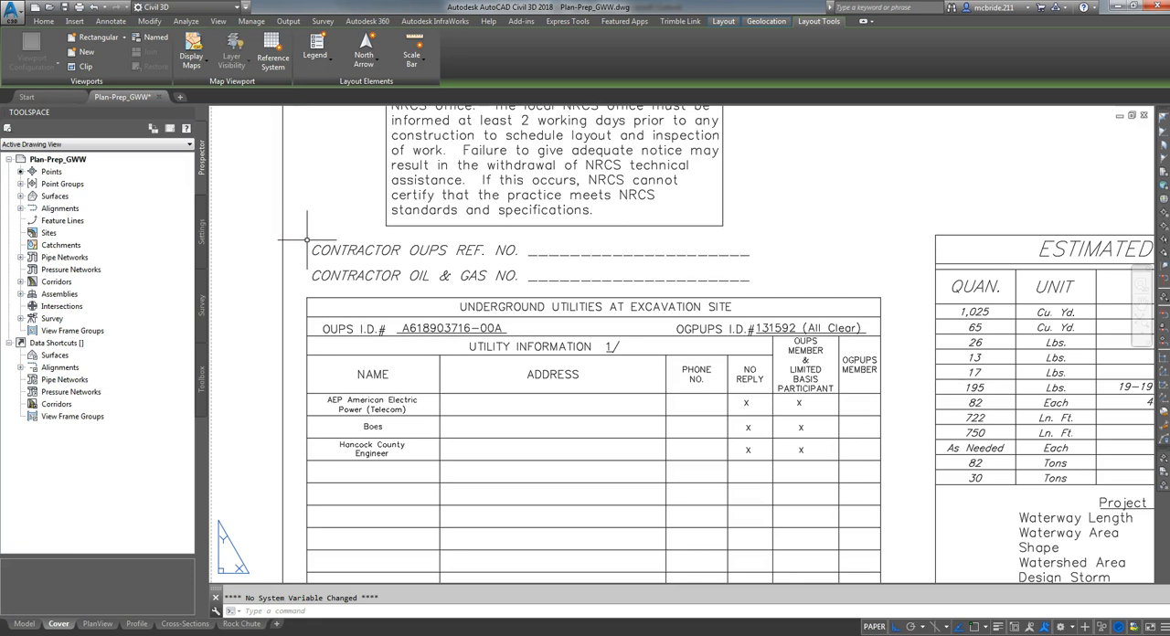
middle_drag(307, 241, 300, 201)
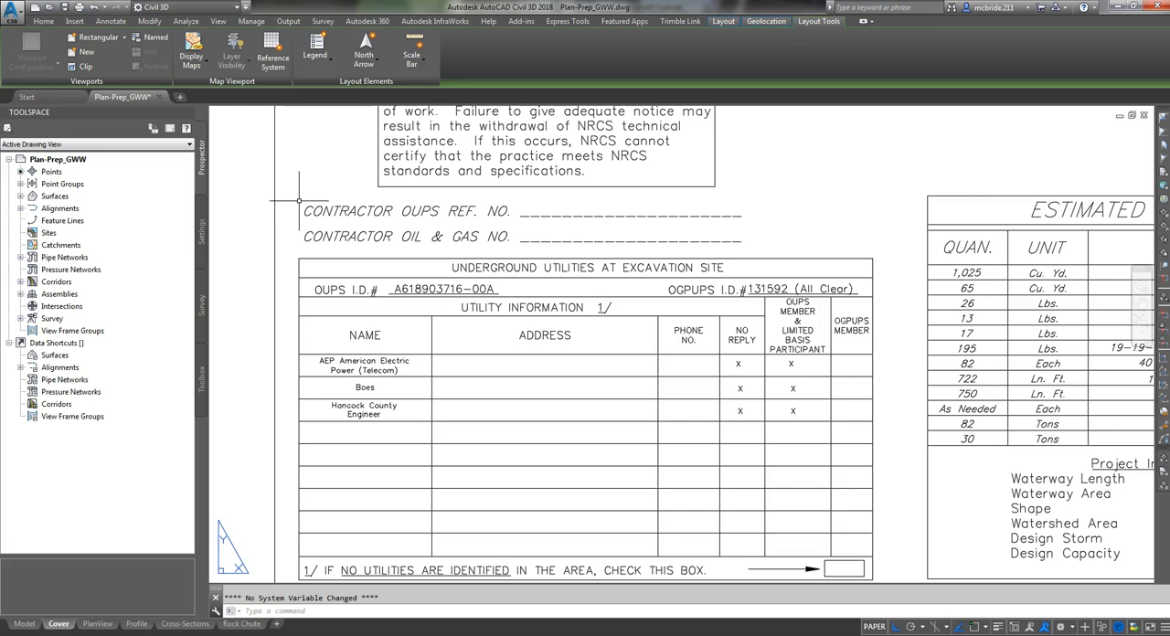
mouse_move(413, 426)
middle_down()
mouse_move(476, 470)
mouse_move(470, 308)
mouse_move(466, 325)
middle_up()
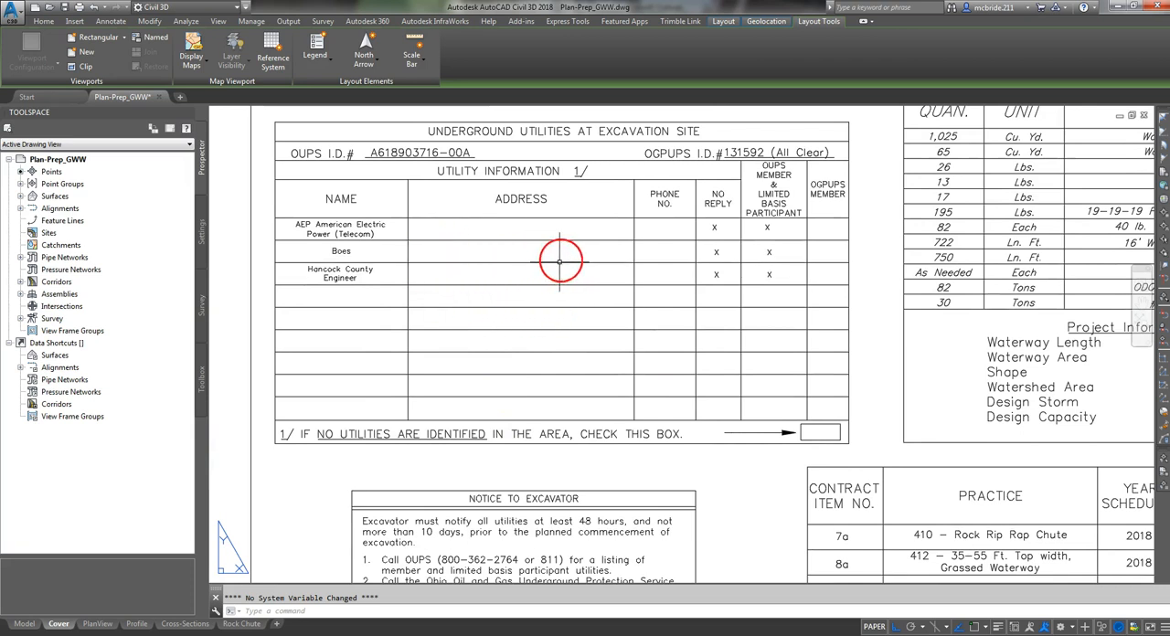
middle_drag(592, 468, 569, 391)
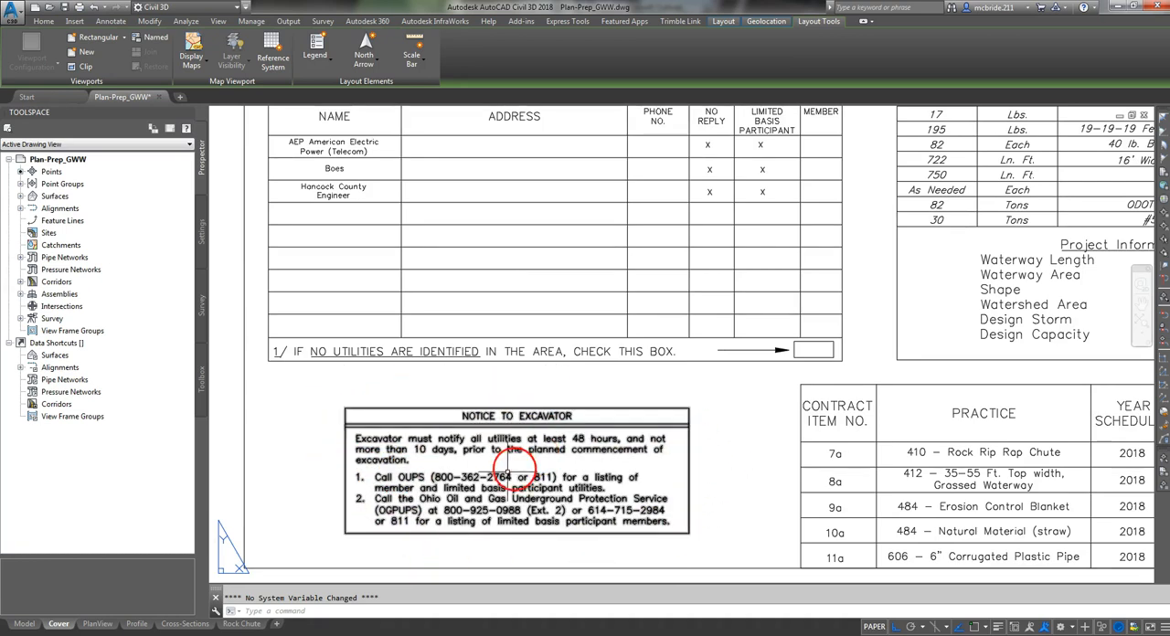
- Examine the Cover sheet's legend, soils list, temporary benchmarks and location map
middle_drag(811, 389, 436, 495)
scroll(436, 495, down, 4)
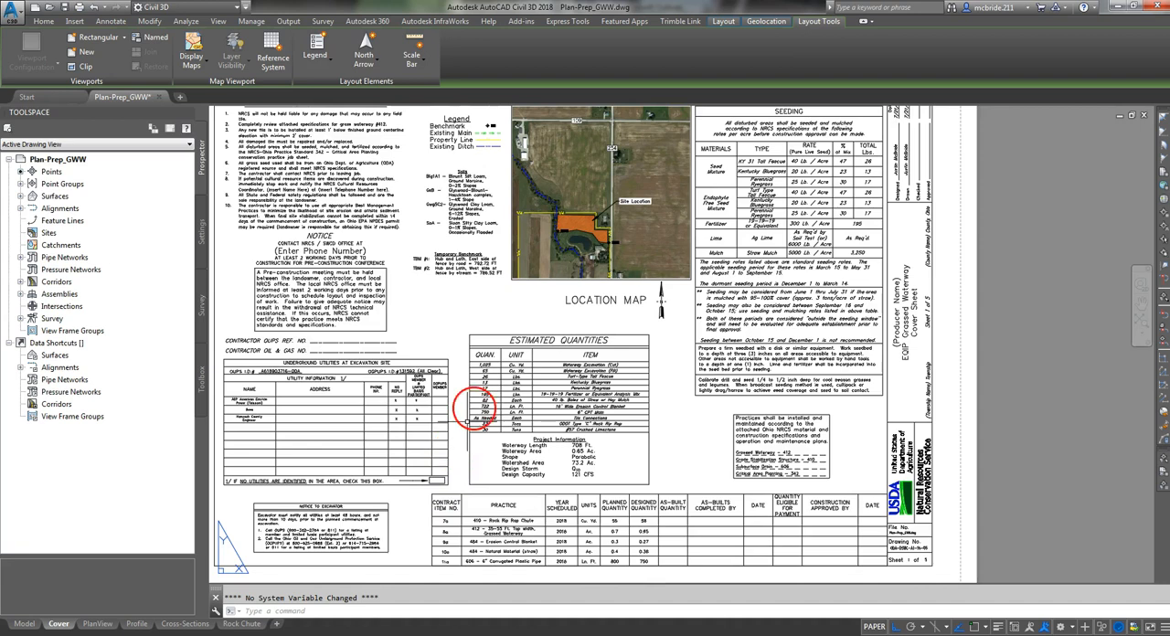
middle_drag(520, 288, 507, 455)
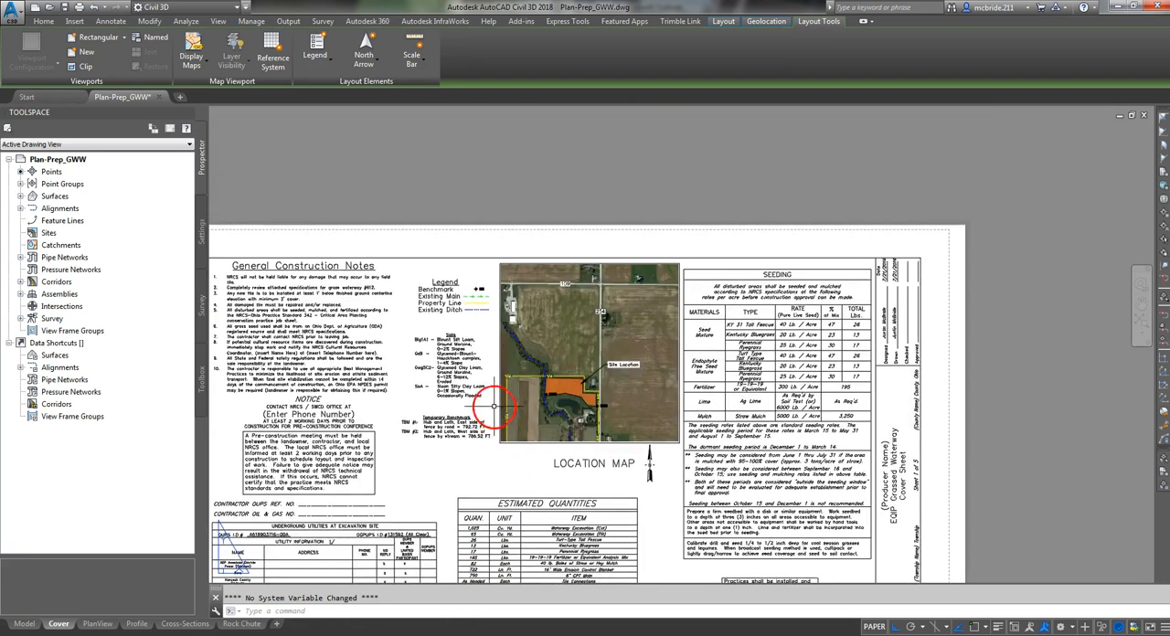
scroll(455, 367, up, 2)
scroll(454, 368, up, 3)
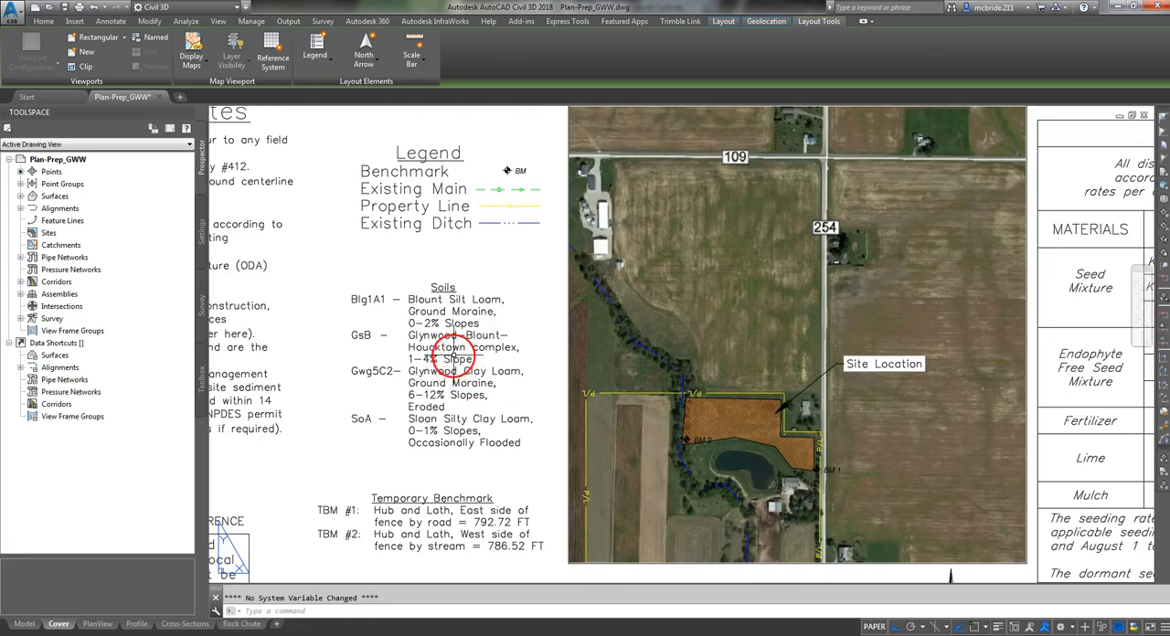
middle_drag(512, 371, 451, 353)
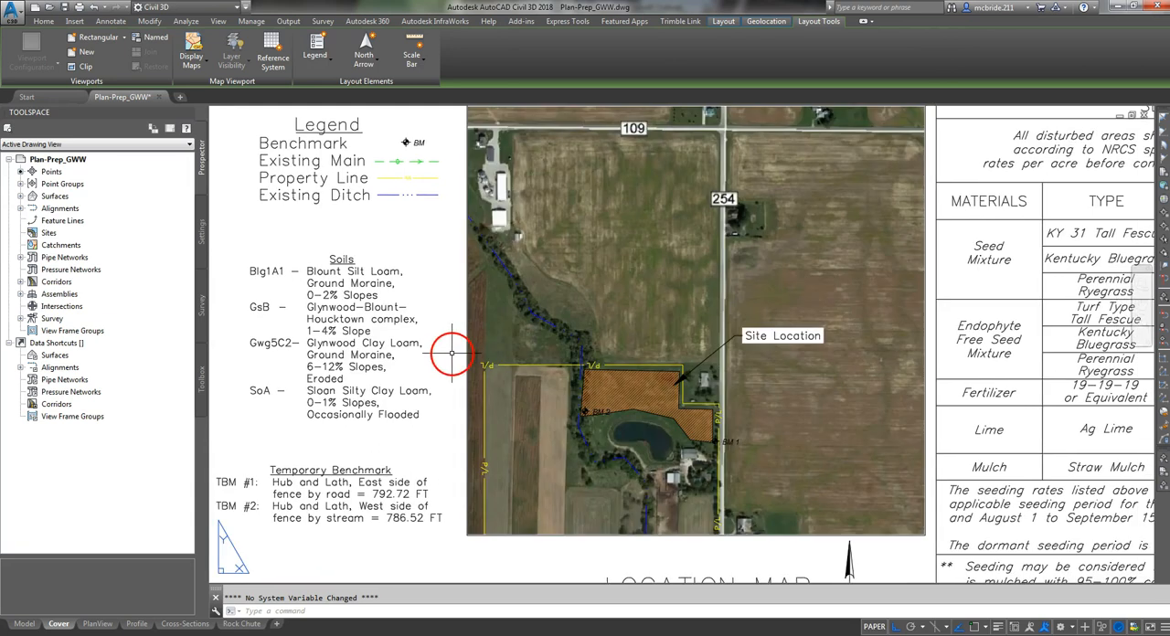
scroll(452, 352, down, 2)
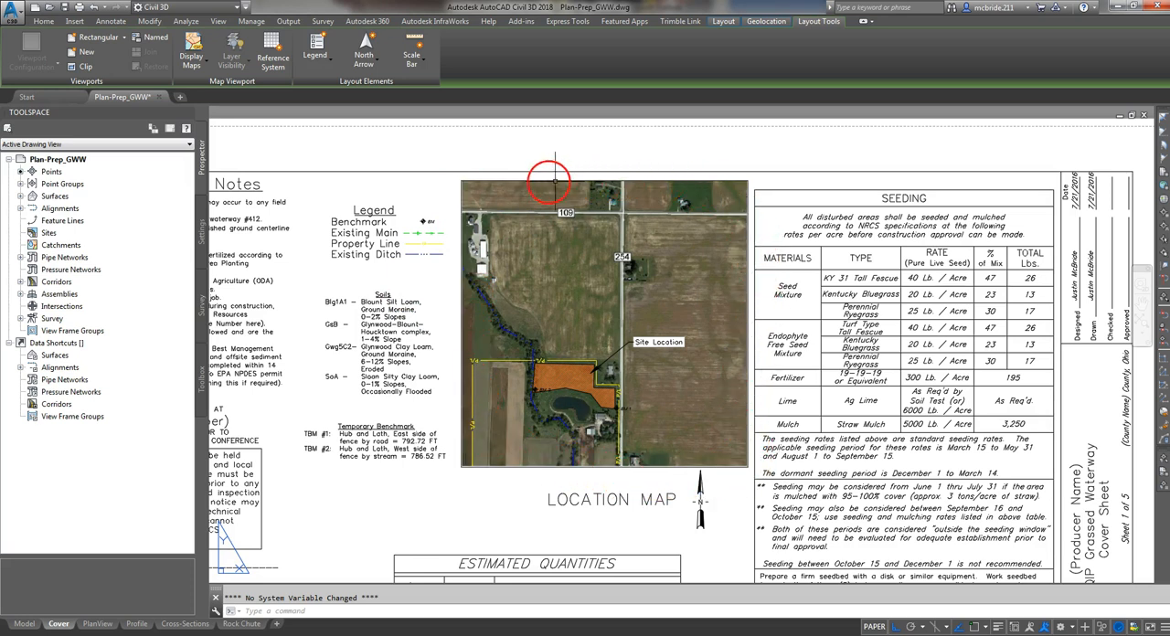
- Create a small rectangular viewport in the blank area below the Temporary Benchmark notes
click(461, 195)
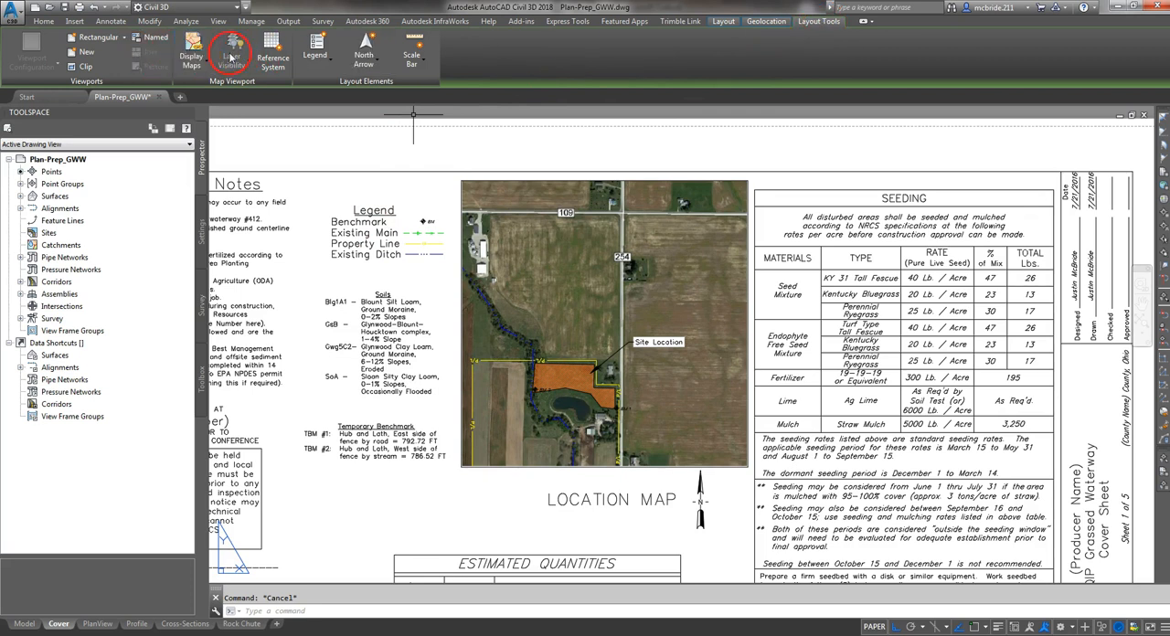
click(127, 38)
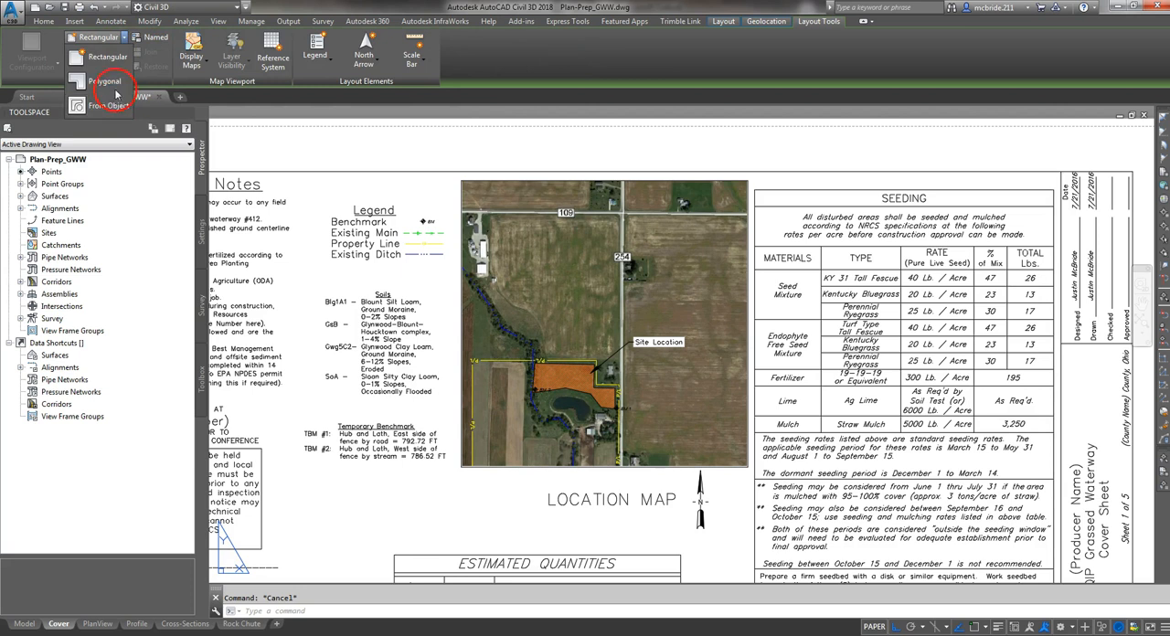
click(116, 63)
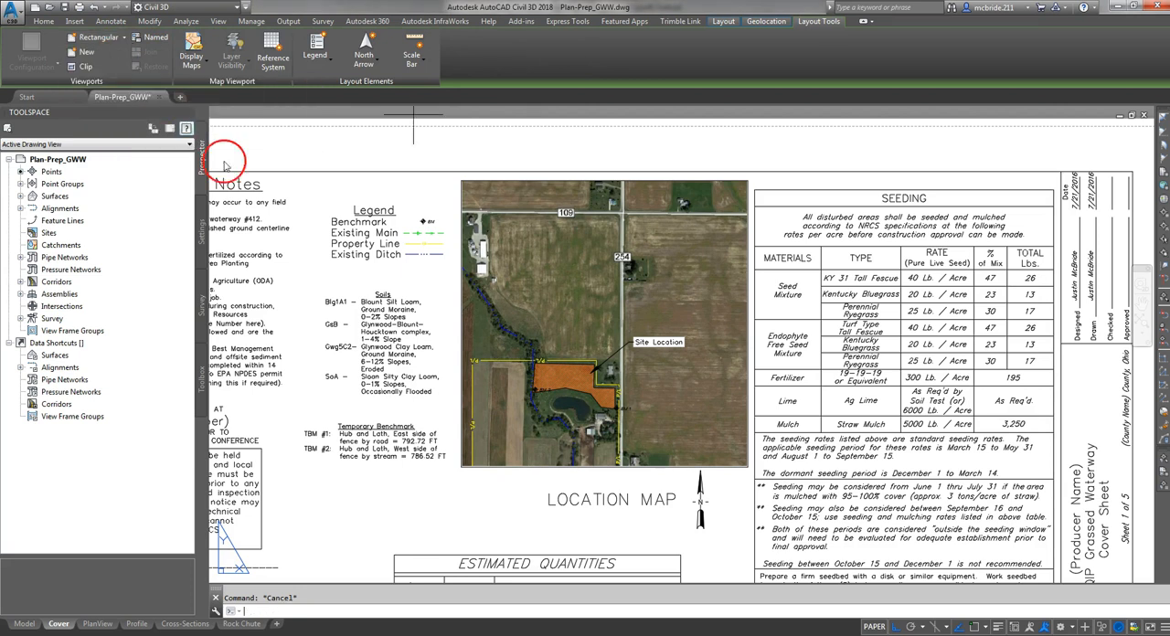
click(326, 469)
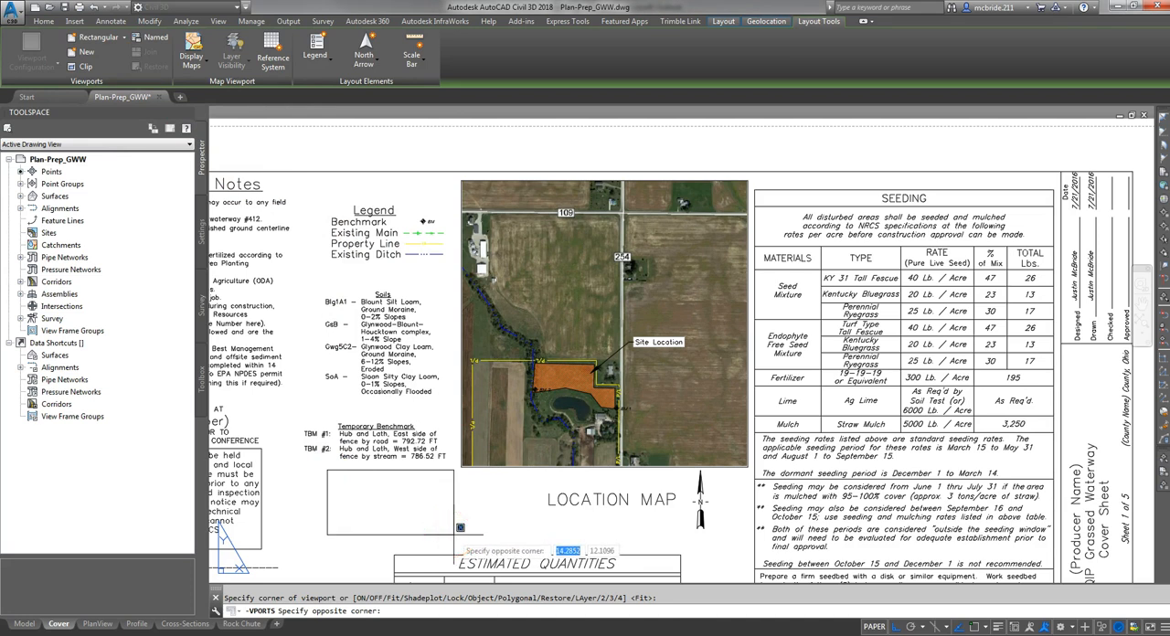
click(454, 533)
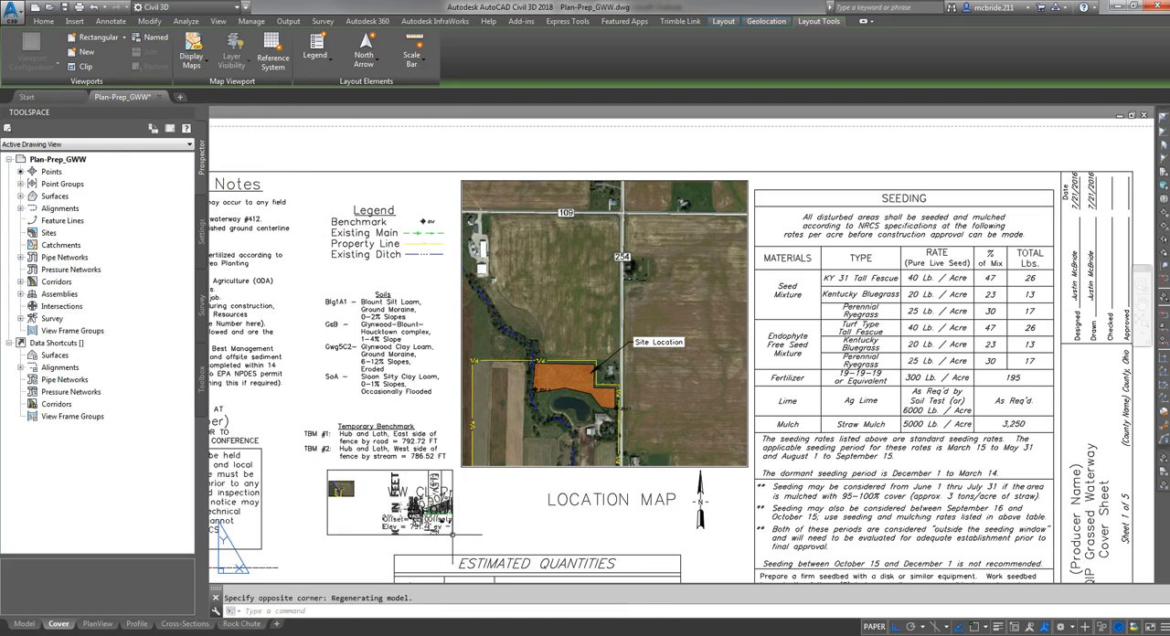
- Zoom the new viewport's model view in on the orange hatched site, and delete the viewport from the sheet
double_click(366, 498)
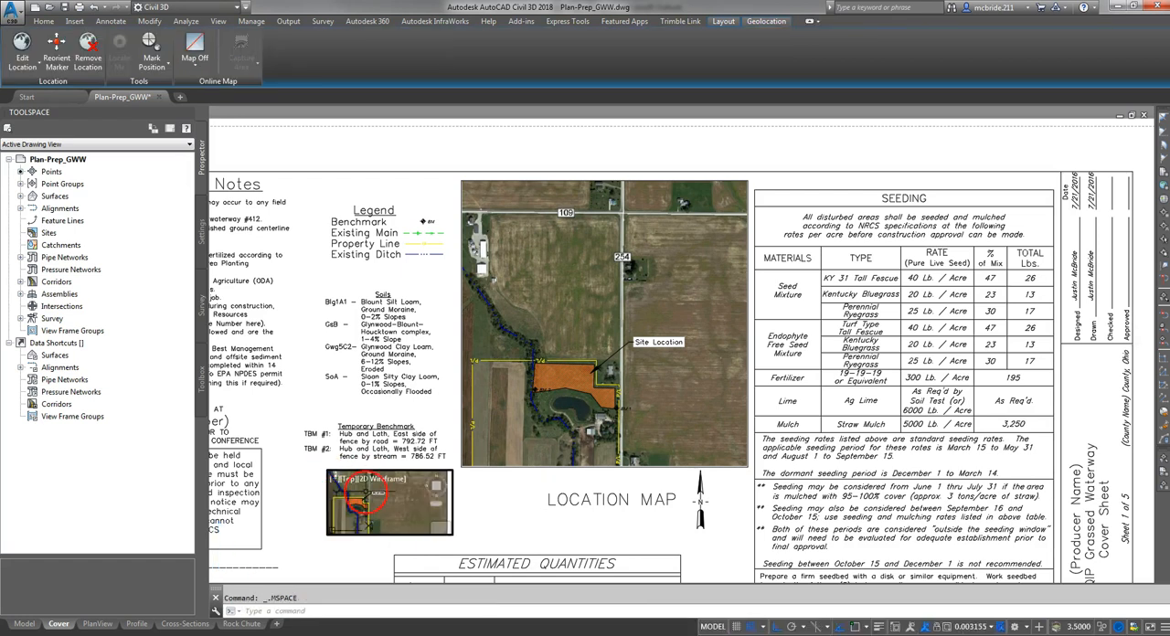
scroll(375, 506, up, 4)
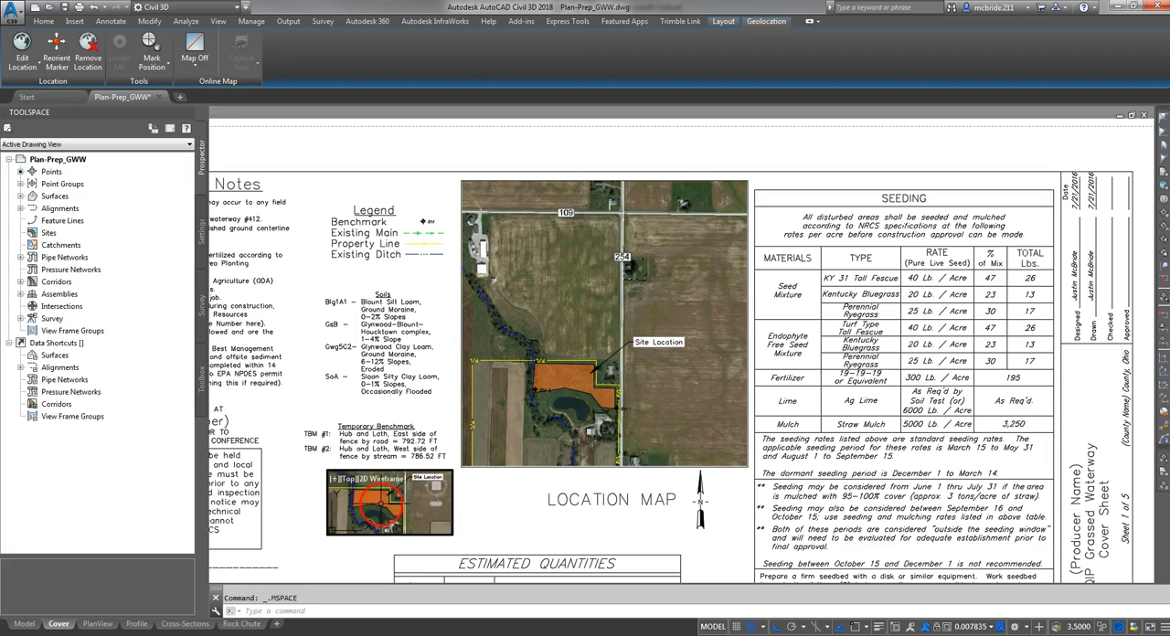
scroll(361, 503, up, 2)
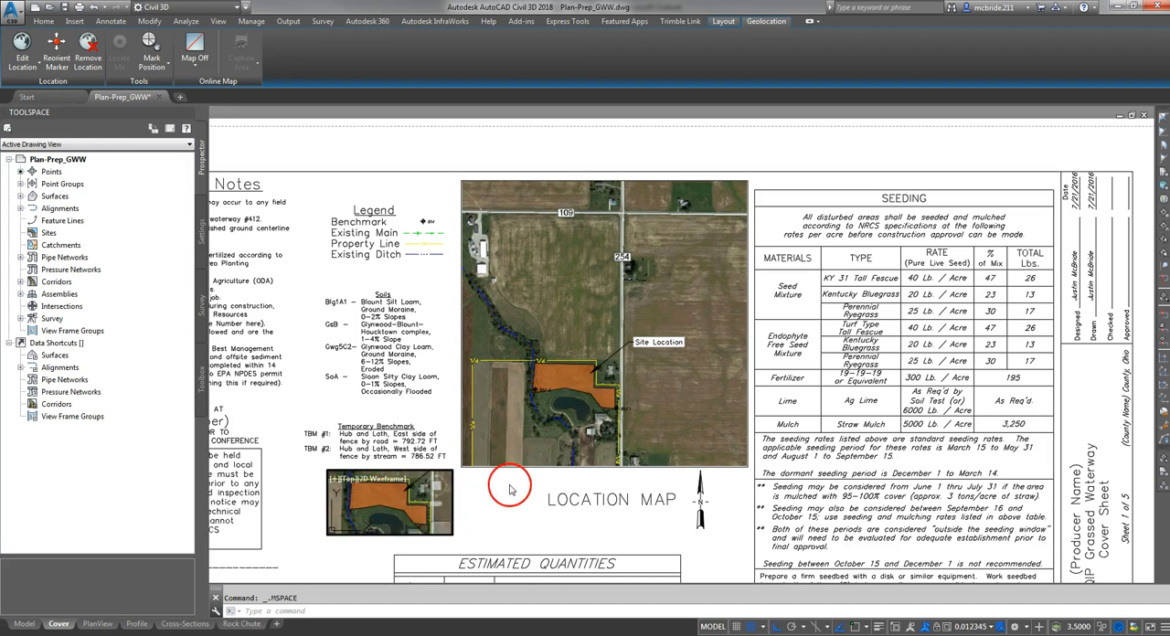
double_click(486, 505)
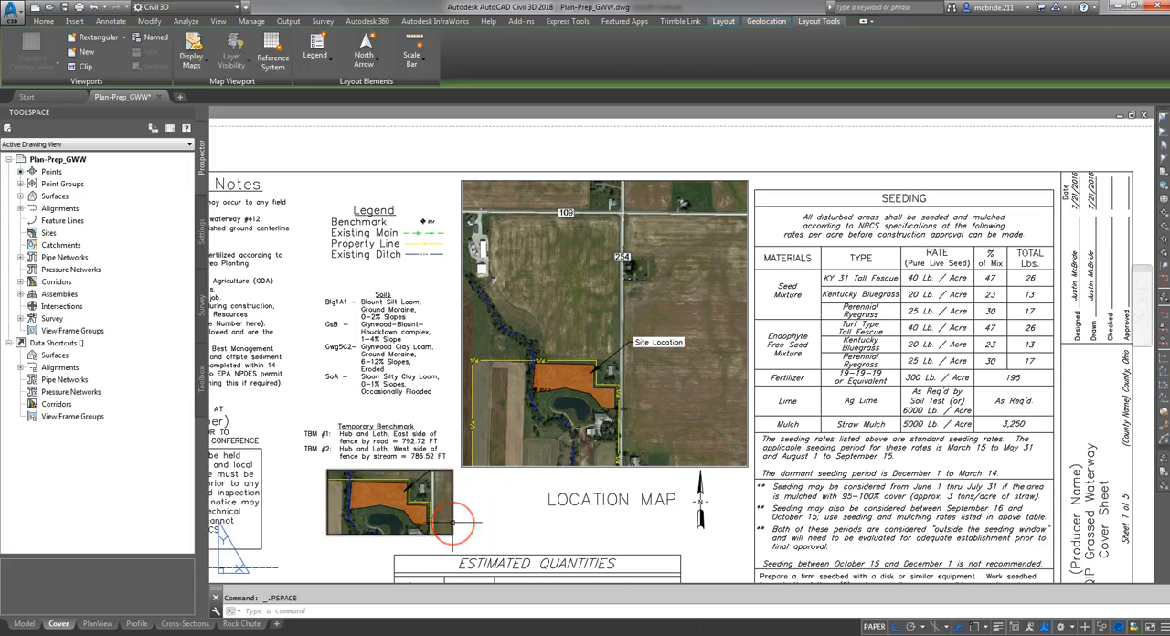
click(451, 523)
key(Delete)
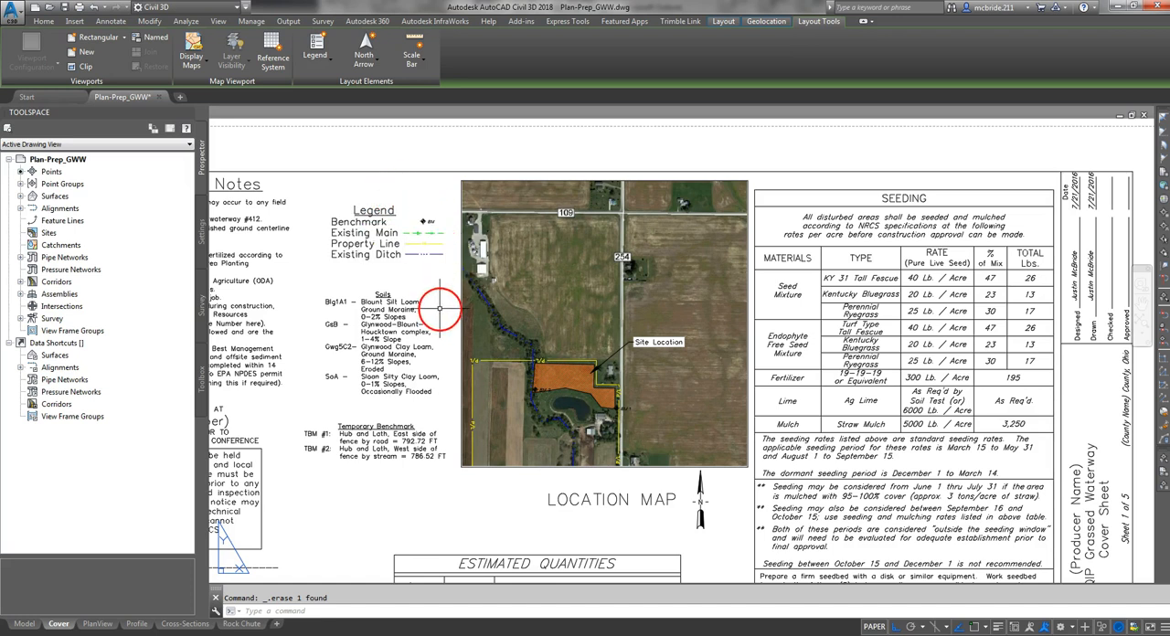
- Compare the legend symbols with the location map's linework, and read the soils and temporary benchmark descriptions
scroll(335, 209, up, 5)
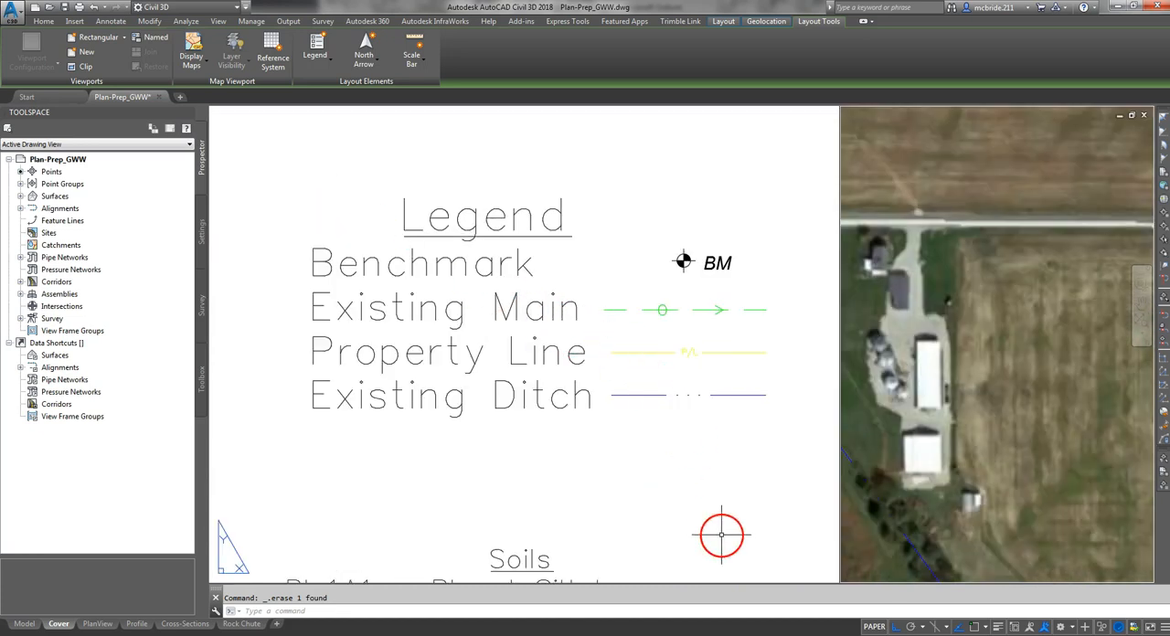
mouse_move(724, 538)
middle_down()
mouse_move(621, 356)
mouse_move(439, 128)
middle_up()
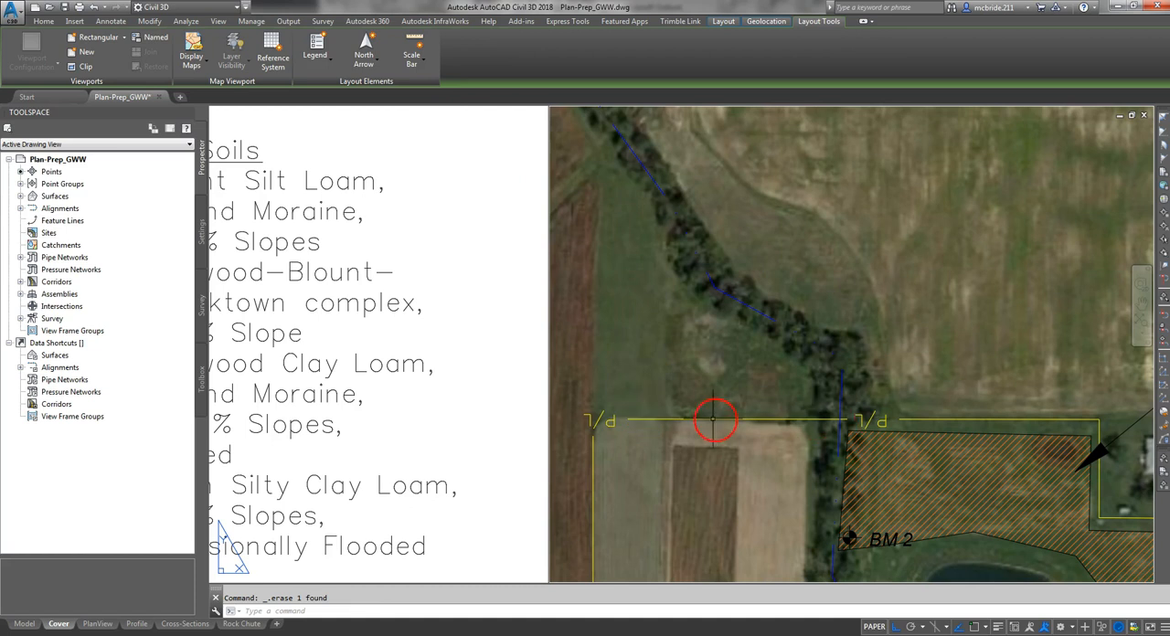
mouse_move(575, 227)
middle_down()
mouse_move(557, 405)
mouse_move(705, 618)
middle_up()
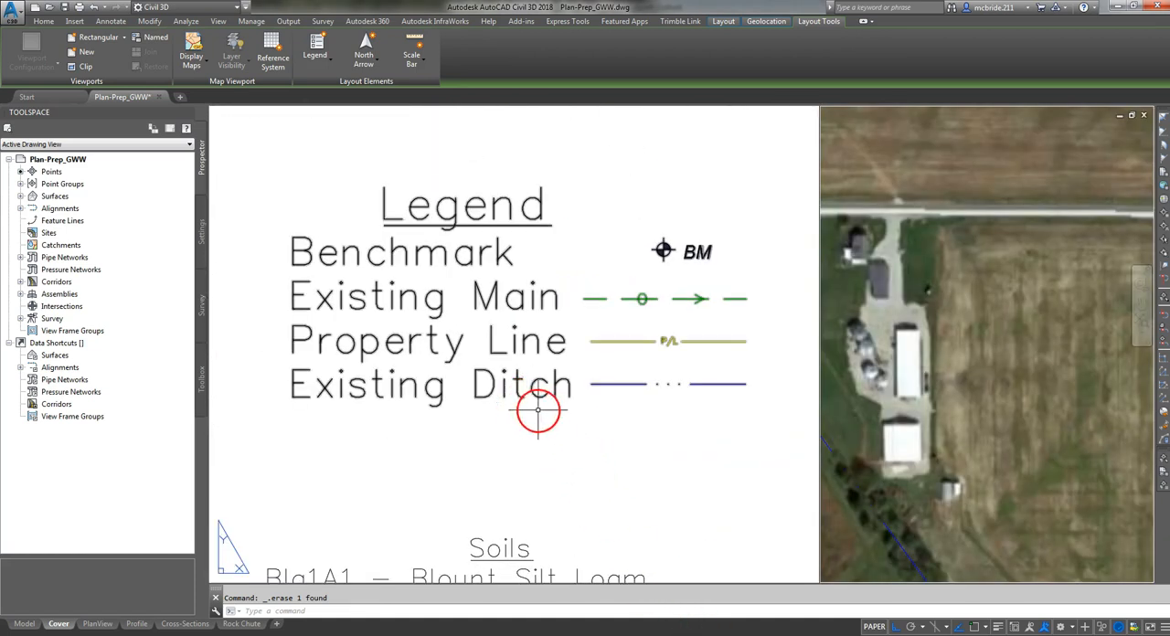
mouse_move(640, 476)
middle_down()
mouse_move(610, 419)
mouse_move(431, 279)
middle_up()
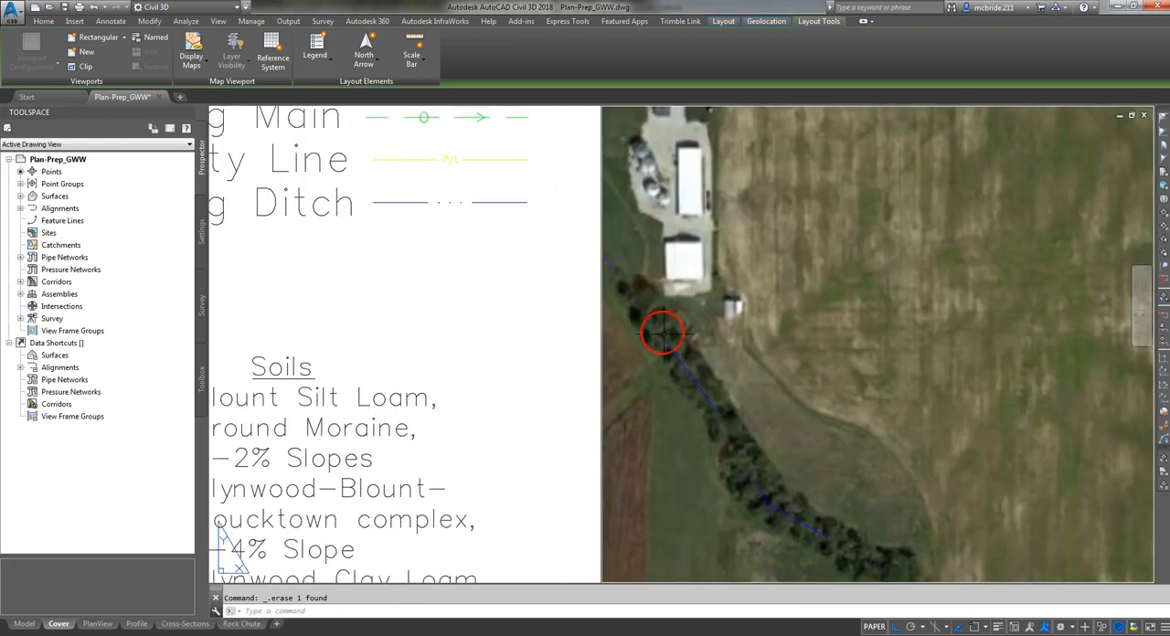
middle_drag(332, 262, 583, 423)
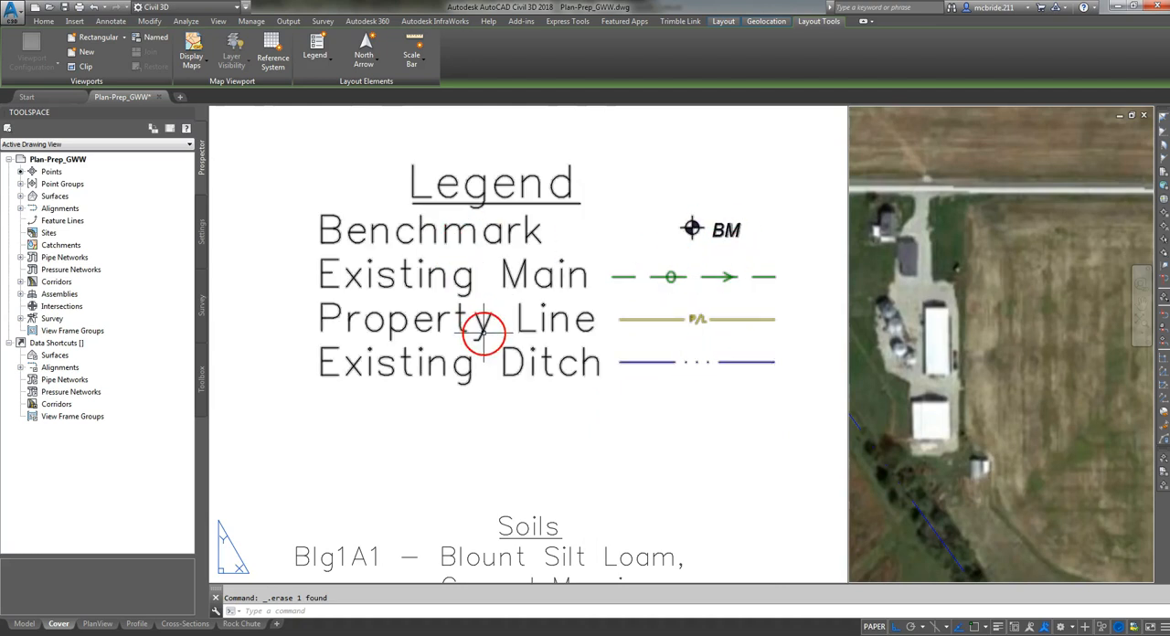
middle_drag(613, 444, 607, 259)
scroll(557, 262, down, 4)
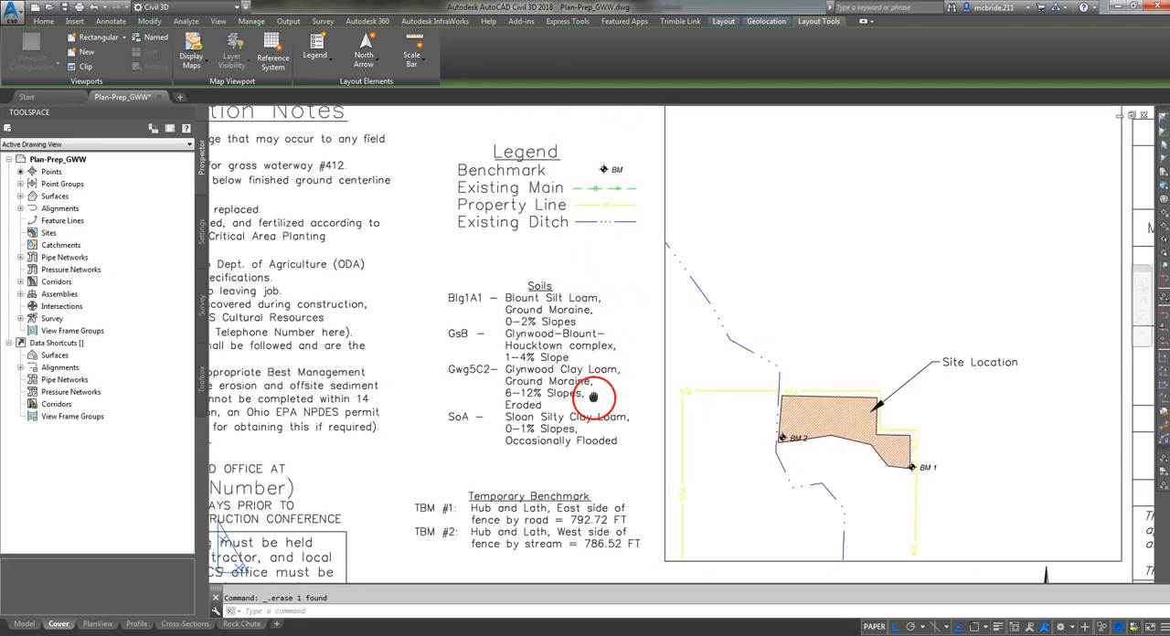
middle_drag(546, 470, 409, 320)
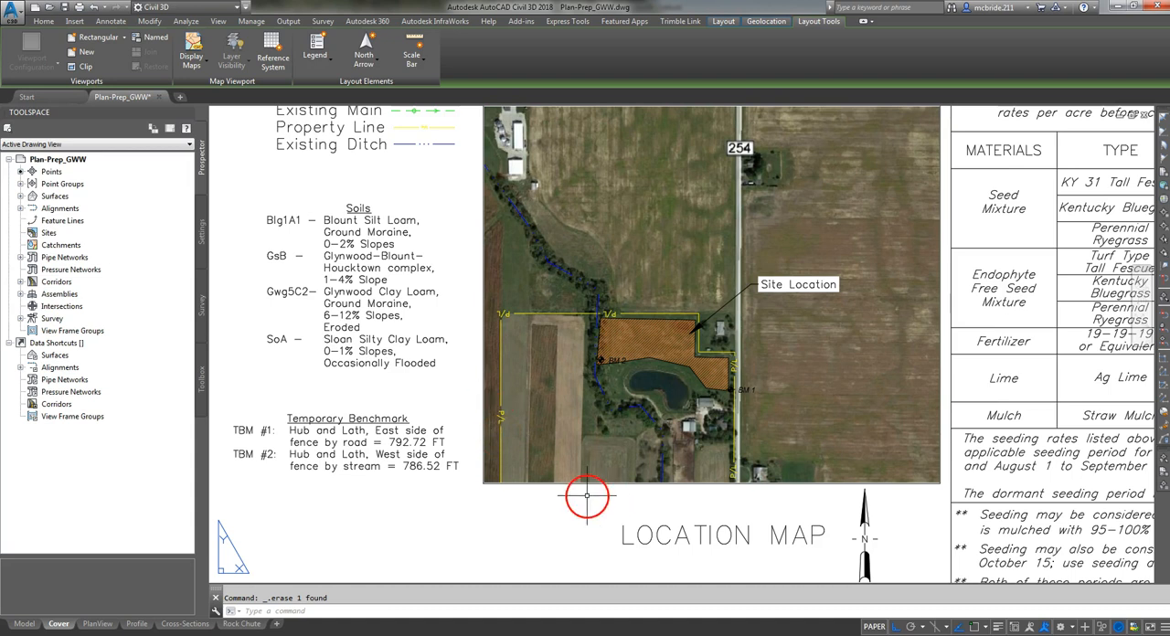
scroll(464, 530, down, 2)
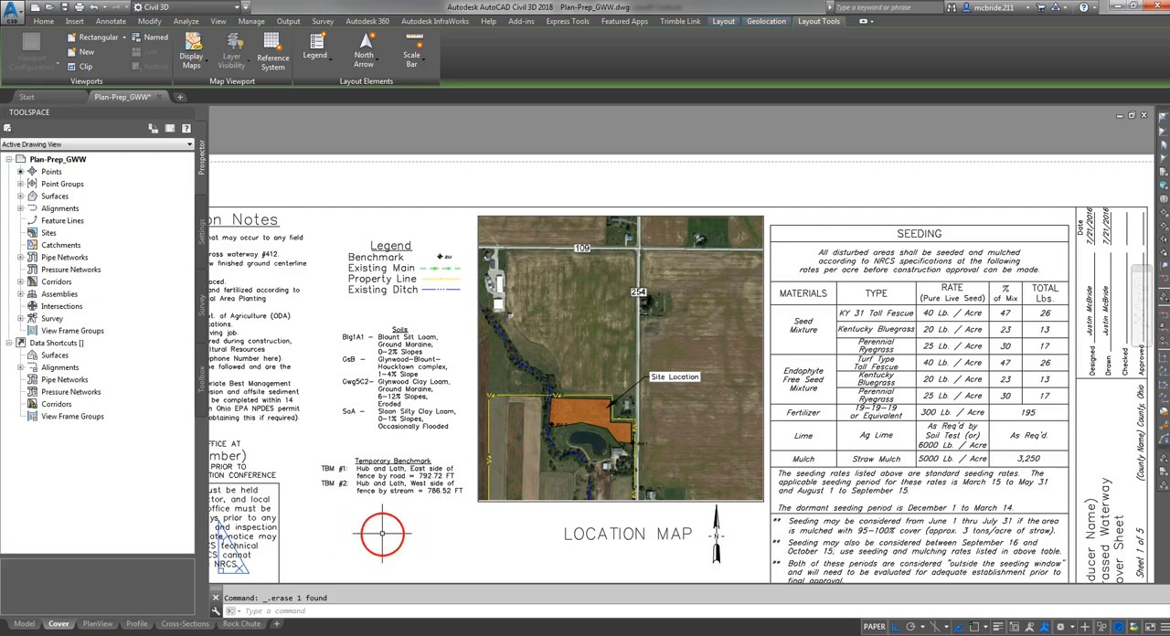
- Compare the Temporary Benchmark descriptions with the BM 1 and BM 2 markers on the location map
middle_drag(385, 530, 431, 528)
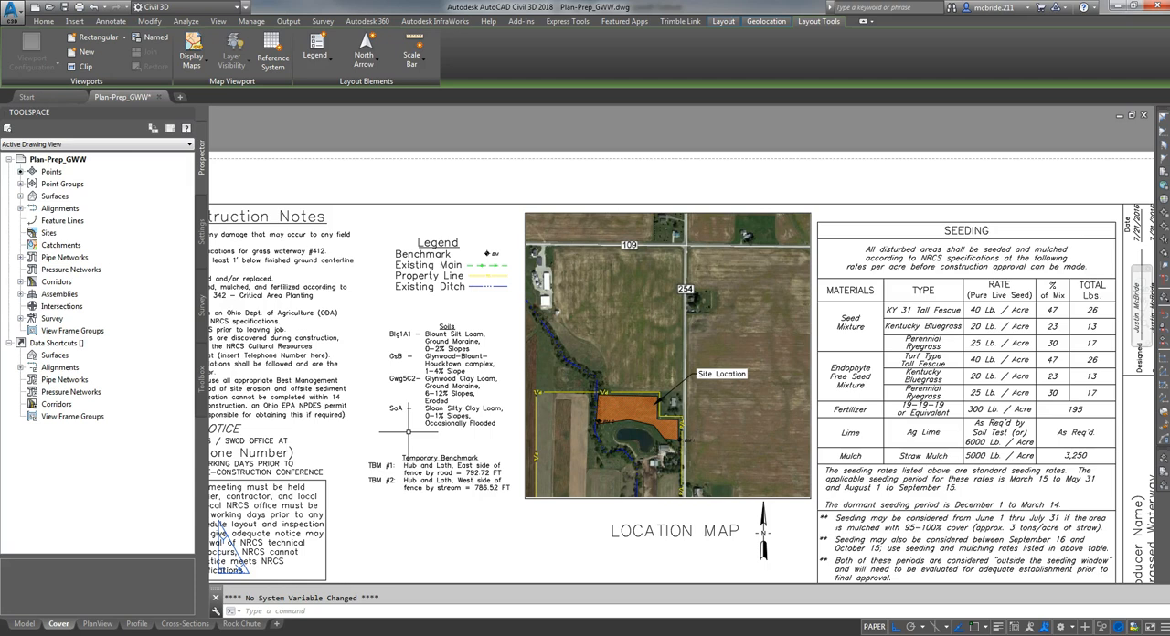
middle_drag(440, 526, 440, 453)
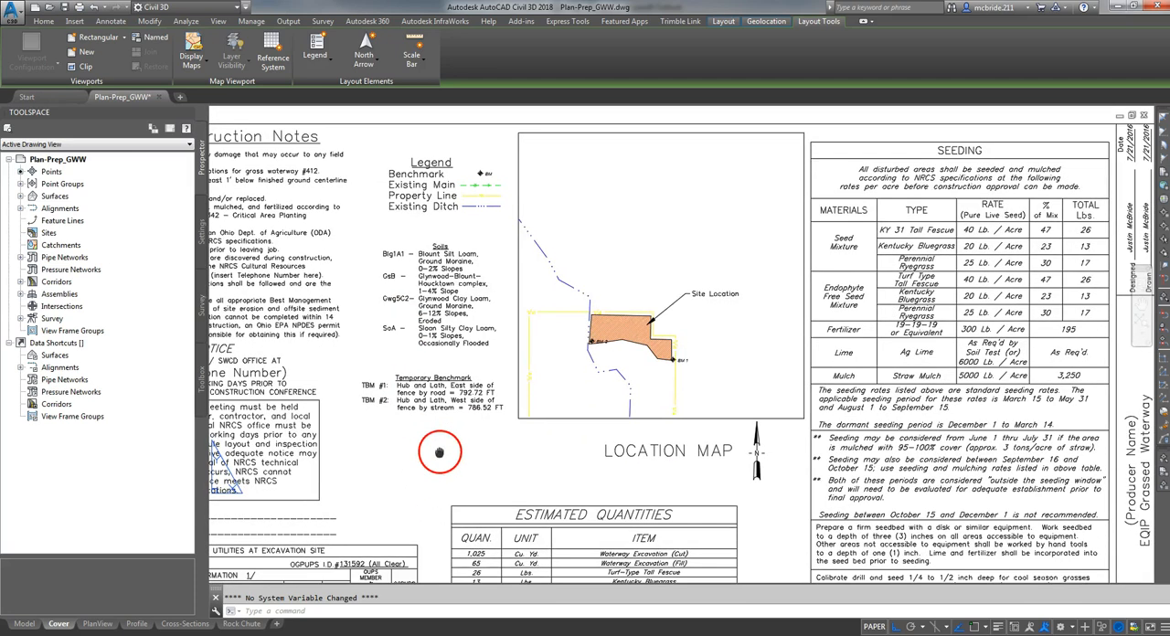
scroll(426, 508, up, 3)
scroll(750, 448, up, 2)
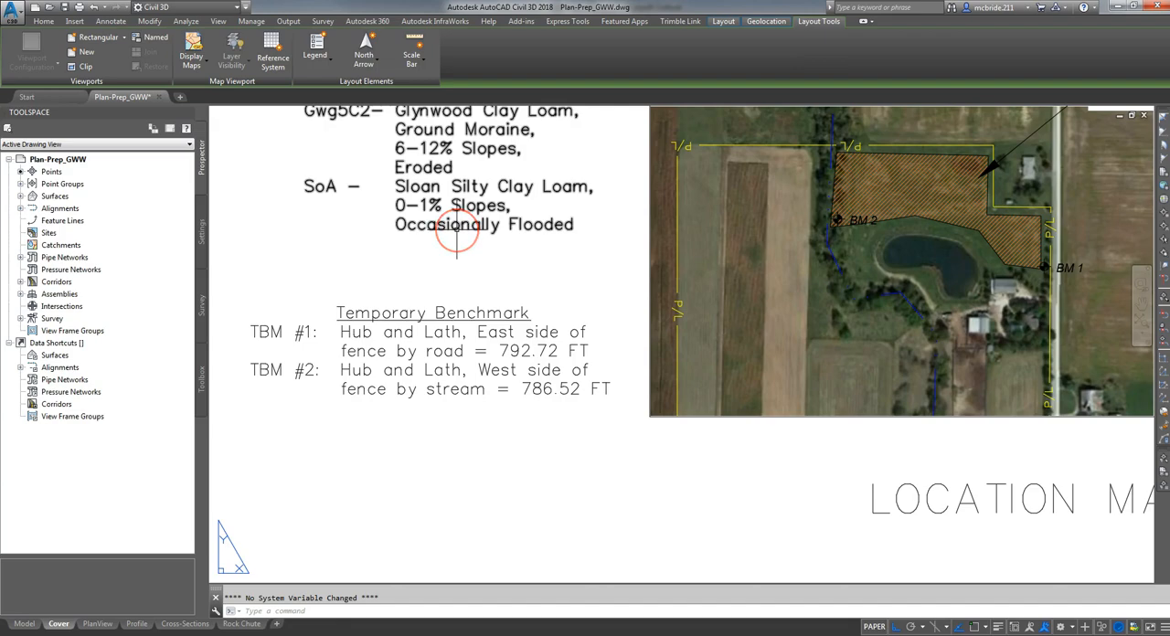
scroll(457, 233, down, 1)
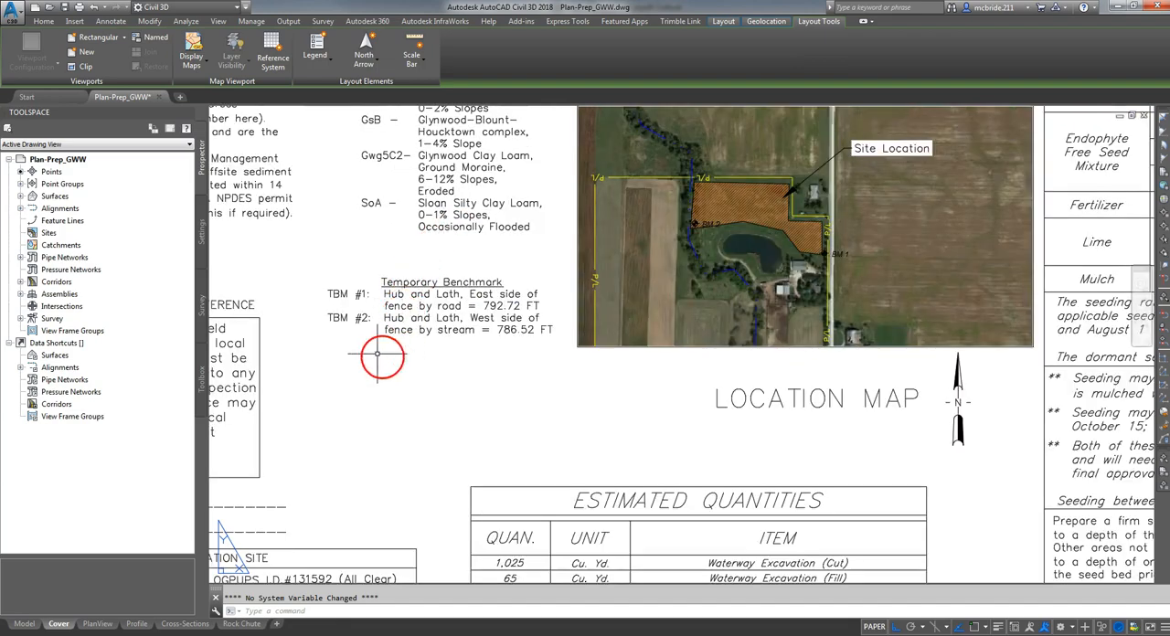
- Examine the Estimated Quantities table with its Project Information, and the contract item table's planned and designed quantities
scroll(342, 338, down, 1)
scroll(566, 460, up, 1)
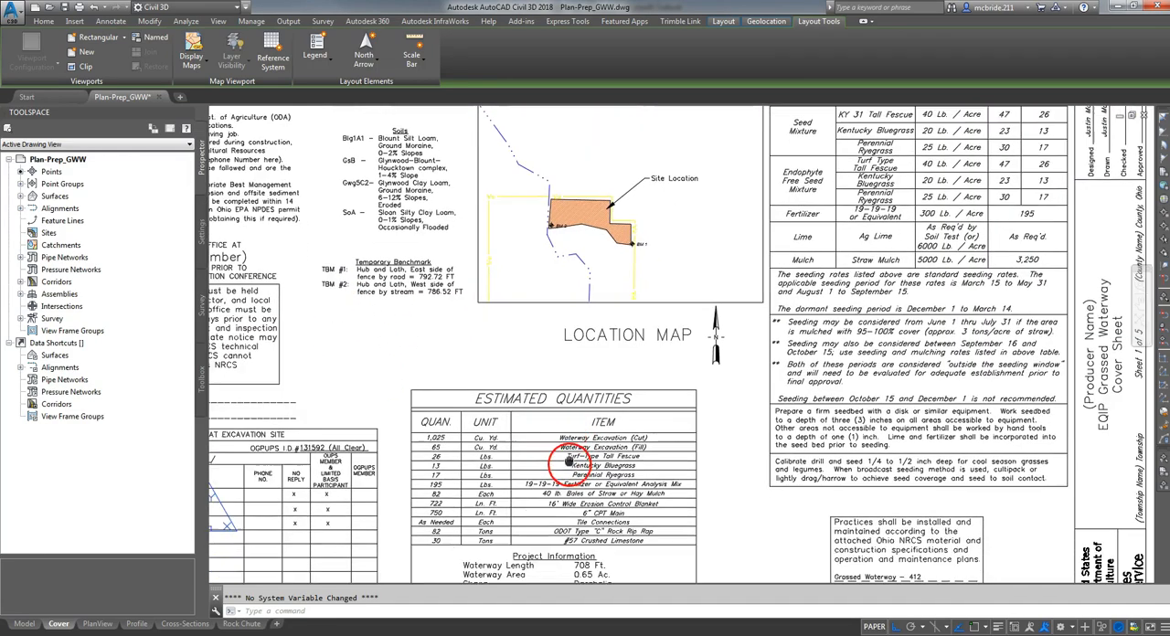
middle_drag(569, 461, 699, 270)
scroll(698, 270, up, 2)
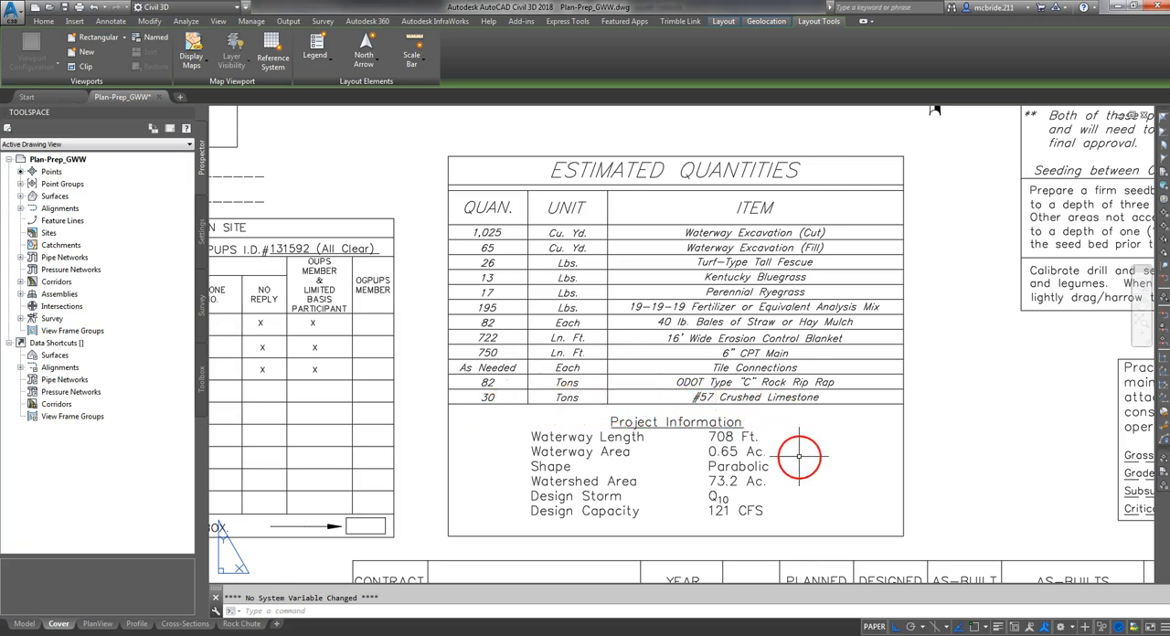
mouse_move(831, 539)
middle_down()
mouse_move(809, 451)
mouse_move(726, 310)
middle_up()
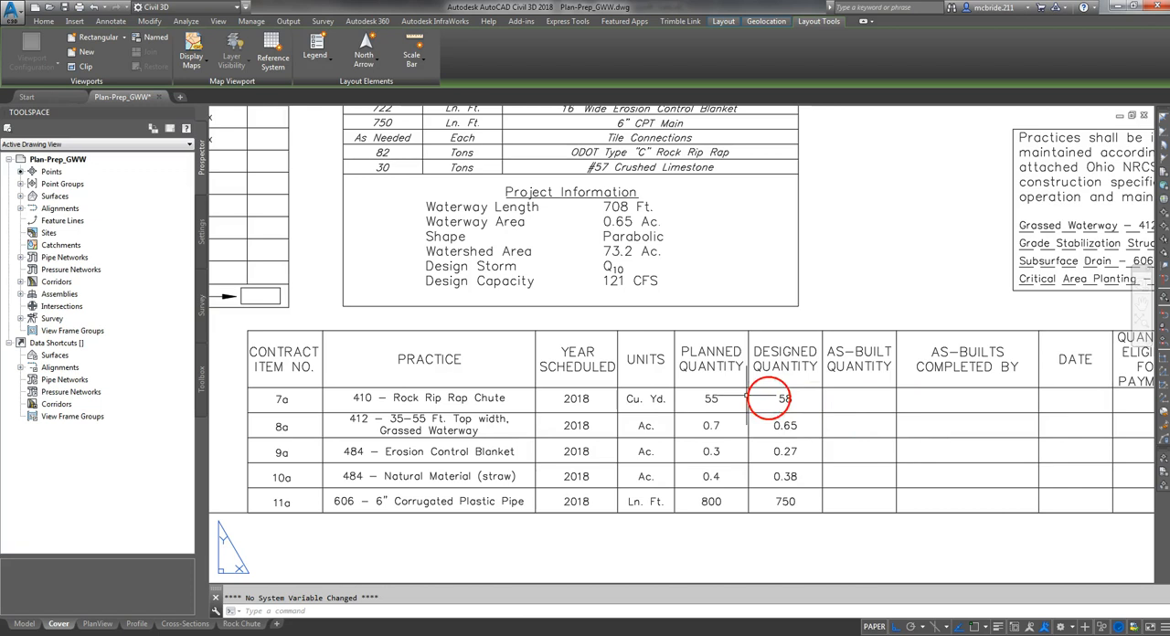
click(457, 399)
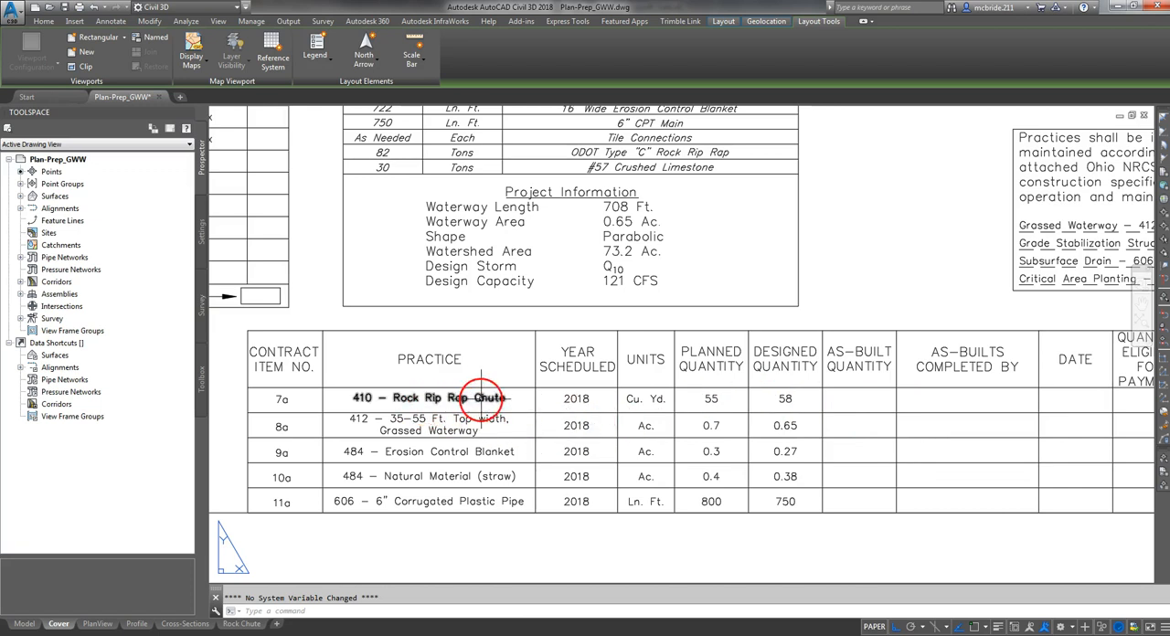
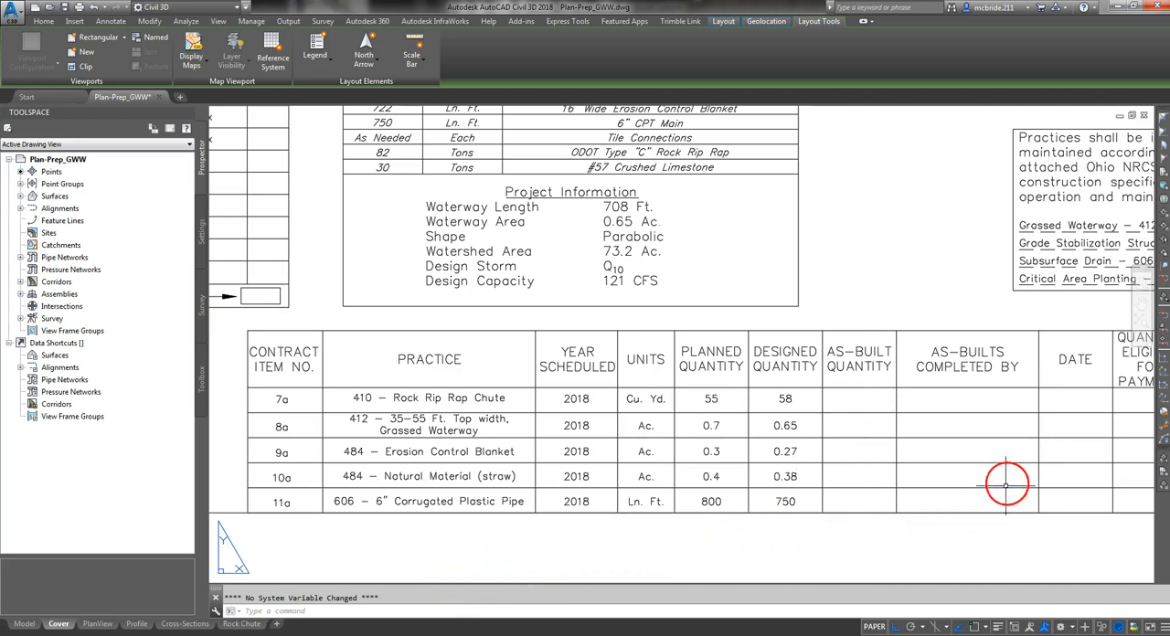
- Examine the contract item table's as-built, eligible payment quantity and construction approval columns
middle_drag(950, 552, 530, 541)
middle_drag(817, 514, 849, 515)
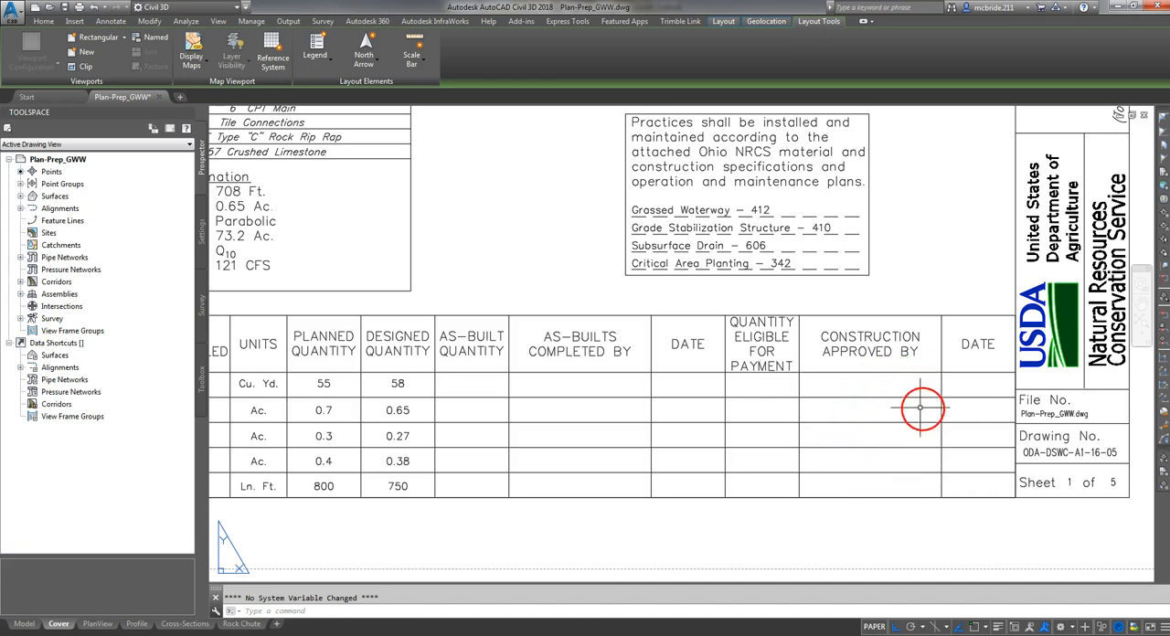
middle_drag(940, 243, 948, 488)
middle_drag(914, 344, 898, 481)
scroll(884, 466, down, 3)
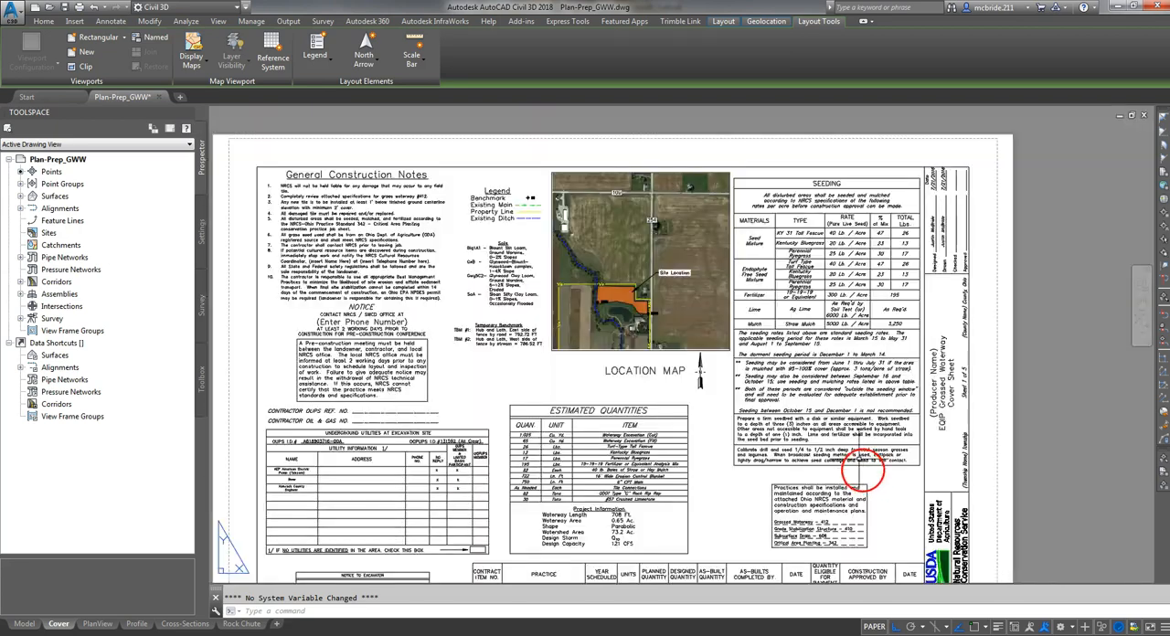
- Read the Seeding table's mixtures, rates and totals, along with its seeding period, seedbed preparation and drill calibration notes
scroll(904, 304, up, 2)
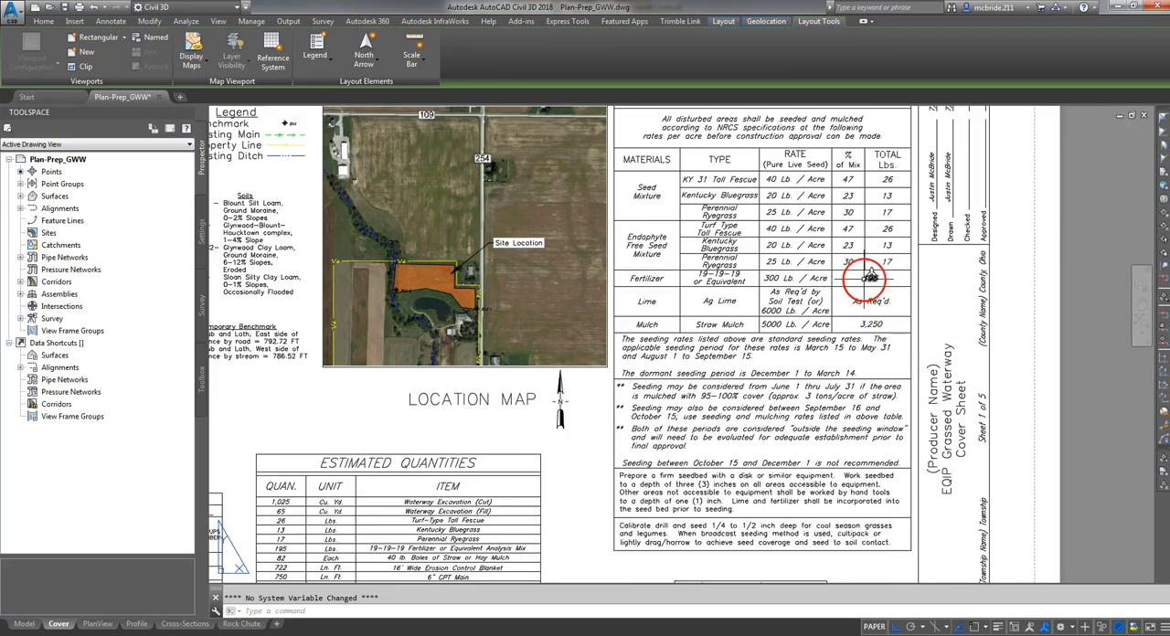
middle_drag(868, 295, 838, 335)
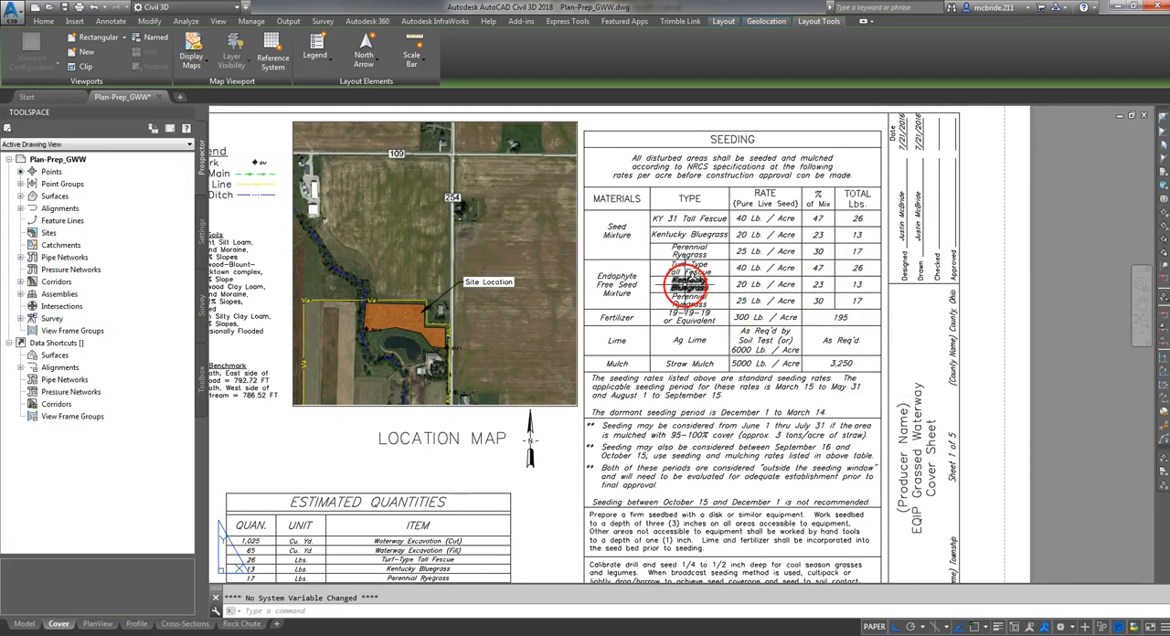
middle_drag(759, 460, 752, 353)
middle_drag(770, 301, 745, 409)
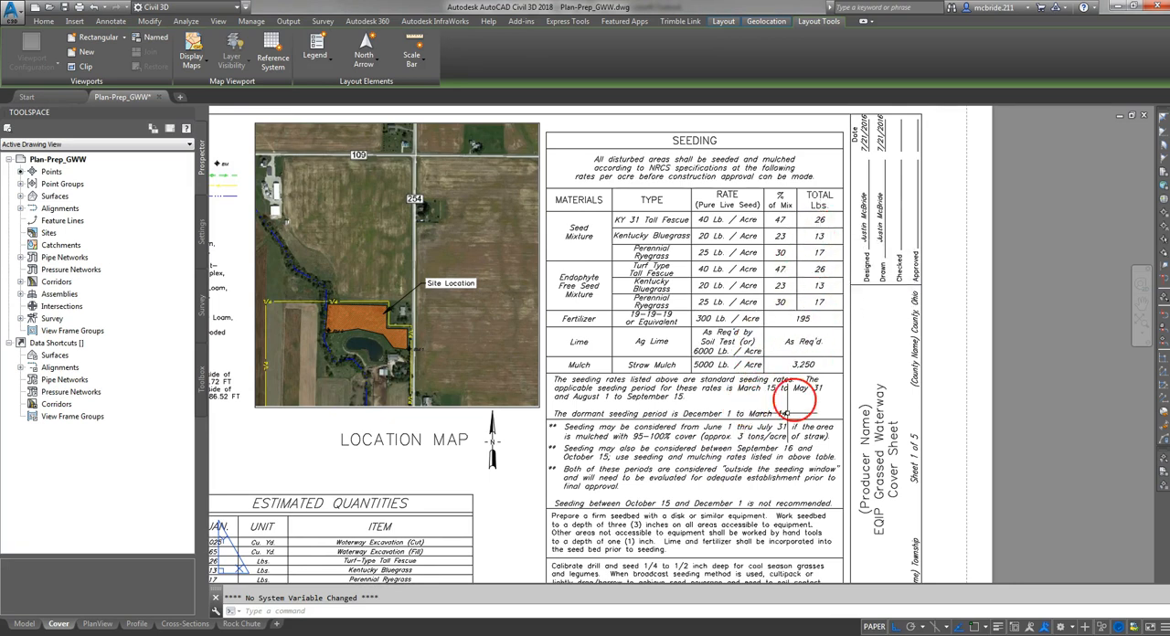
middle_drag(763, 456, 760, 384)
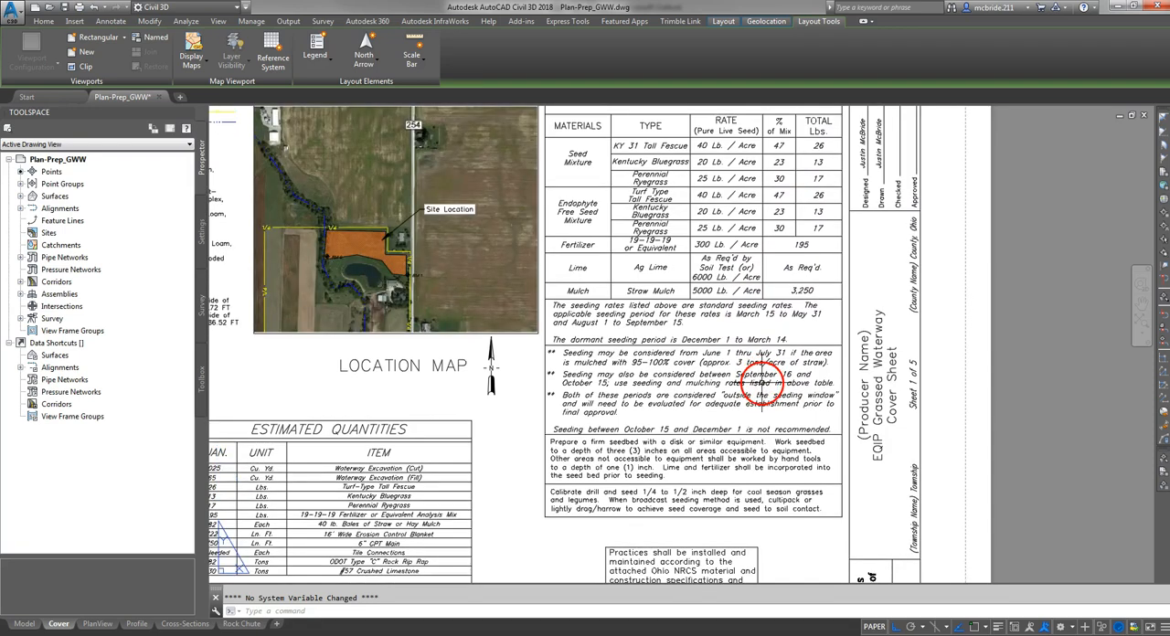
middle_drag(793, 526, 780, 462)
scroll(780, 463, up, 2)
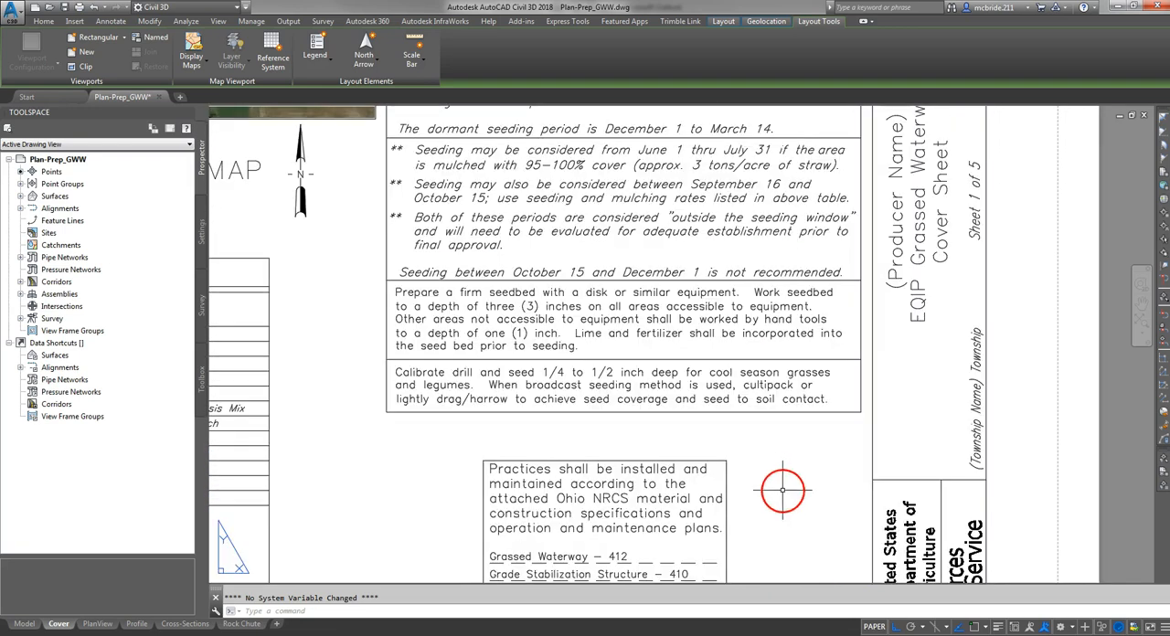
middle_drag(771, 331, 777, 483)
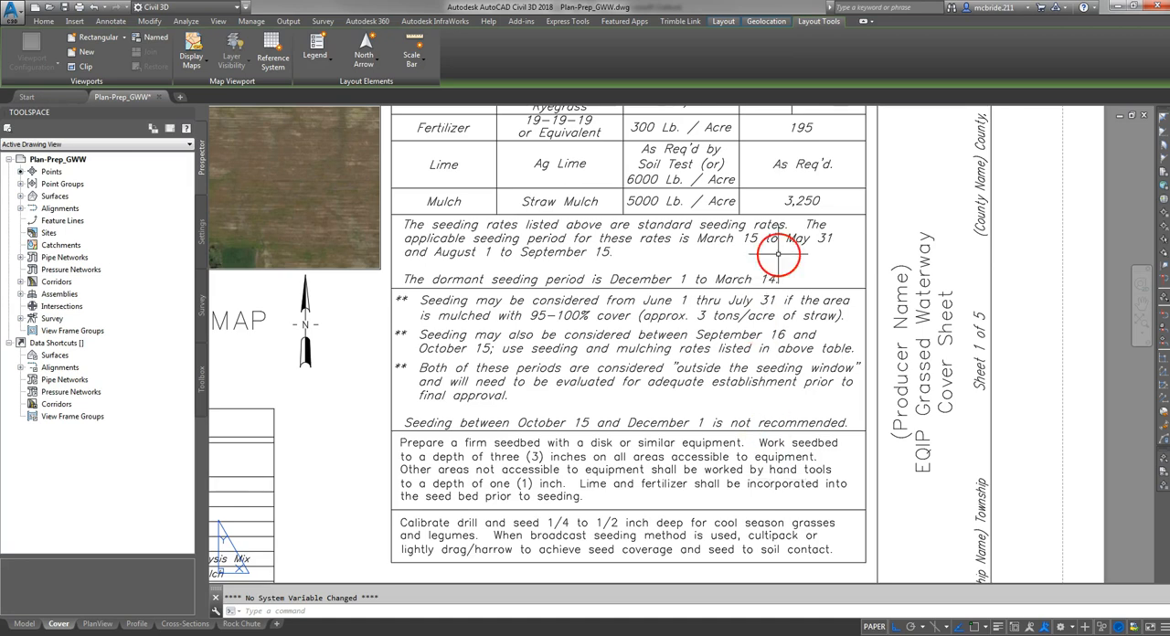
- Examine the note box listing the practices and their Ohio NRCS specification numbers beneath the Seeding table
scroll(776, 255, down, 2)
middle_drag(773, 533, 920, 444)
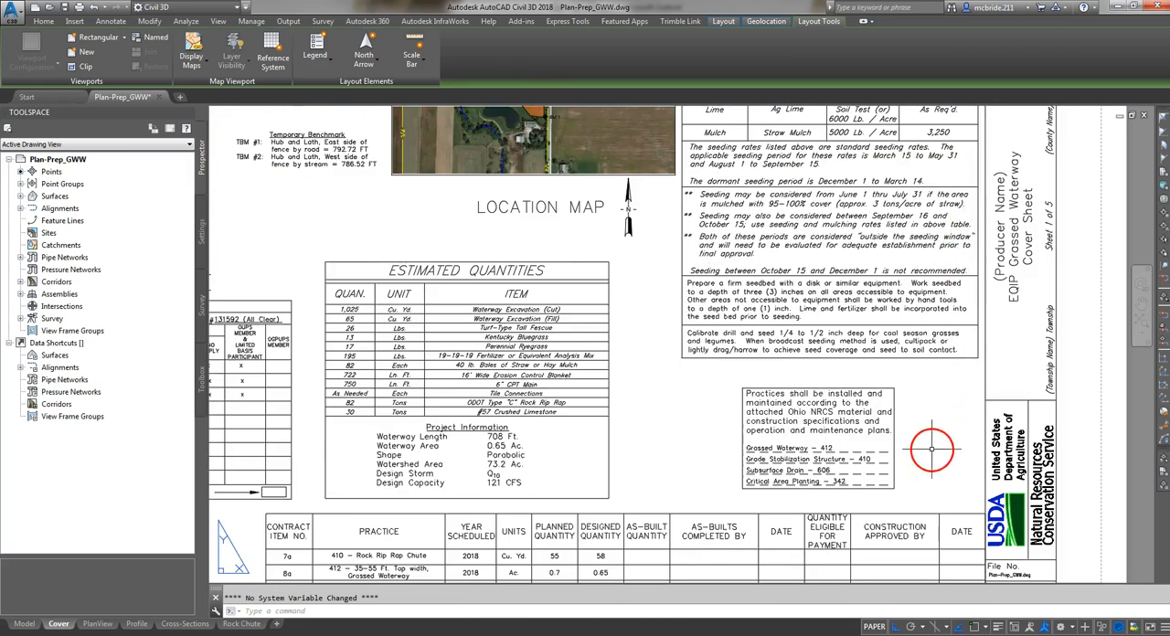
scroll(928, 457, up, 2)
scroll(905, 468, up, 2)
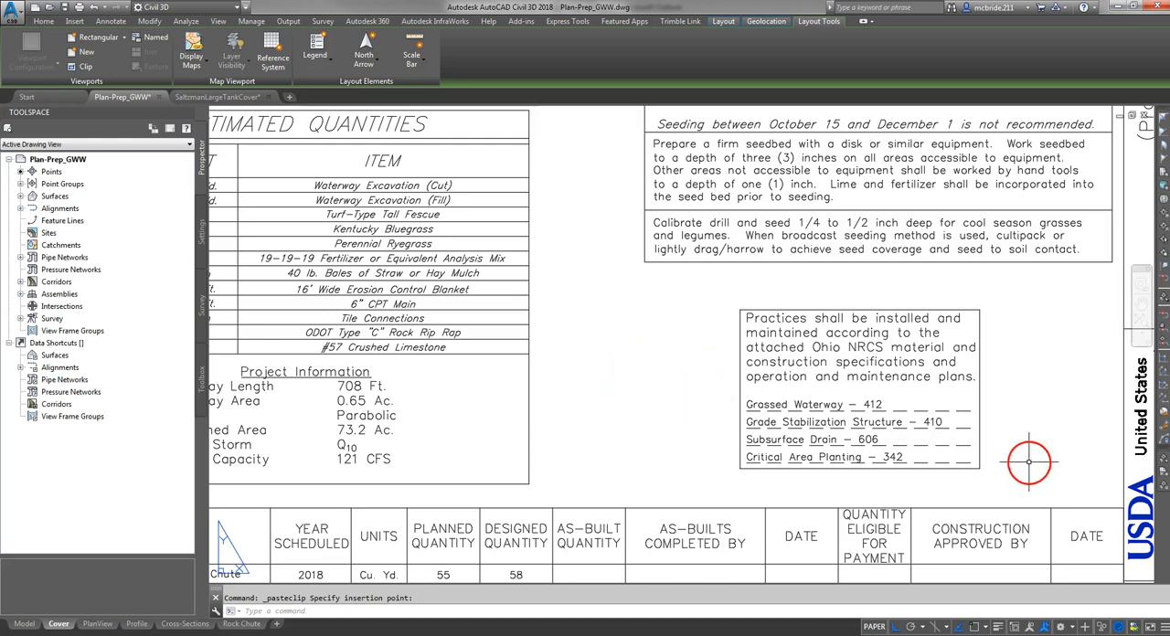
mouse_move(1034, 444)
middle_down()
mouse_move(914, 457)
mouse_move(777, 443)
middle_up()
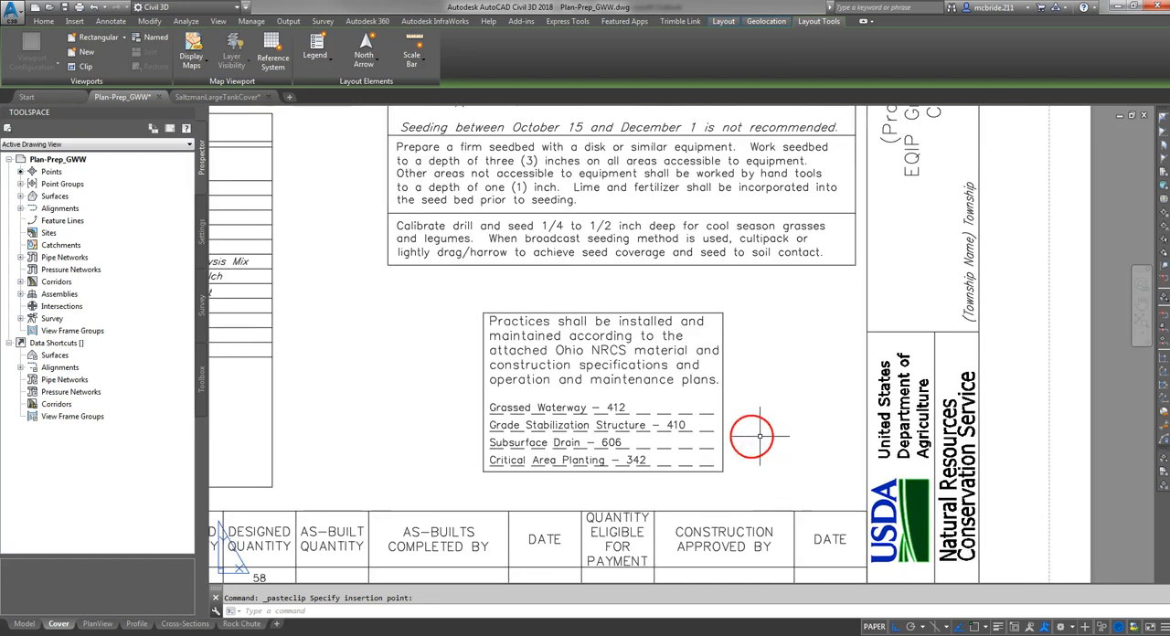
- Move the pasted Contractor Name and Construction Approval text block close to the Cover sheet's edge
scroll(655, 396, down, 2)
scroll(608, 393, down, 2)
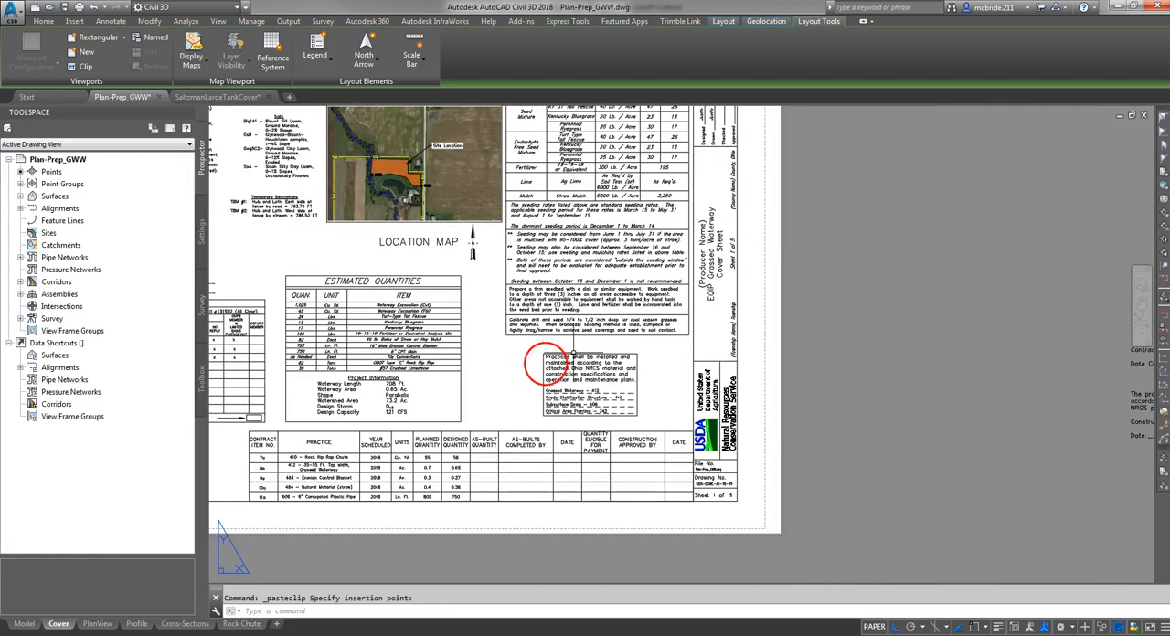
middle_drag(1097, 418, 689, 409)
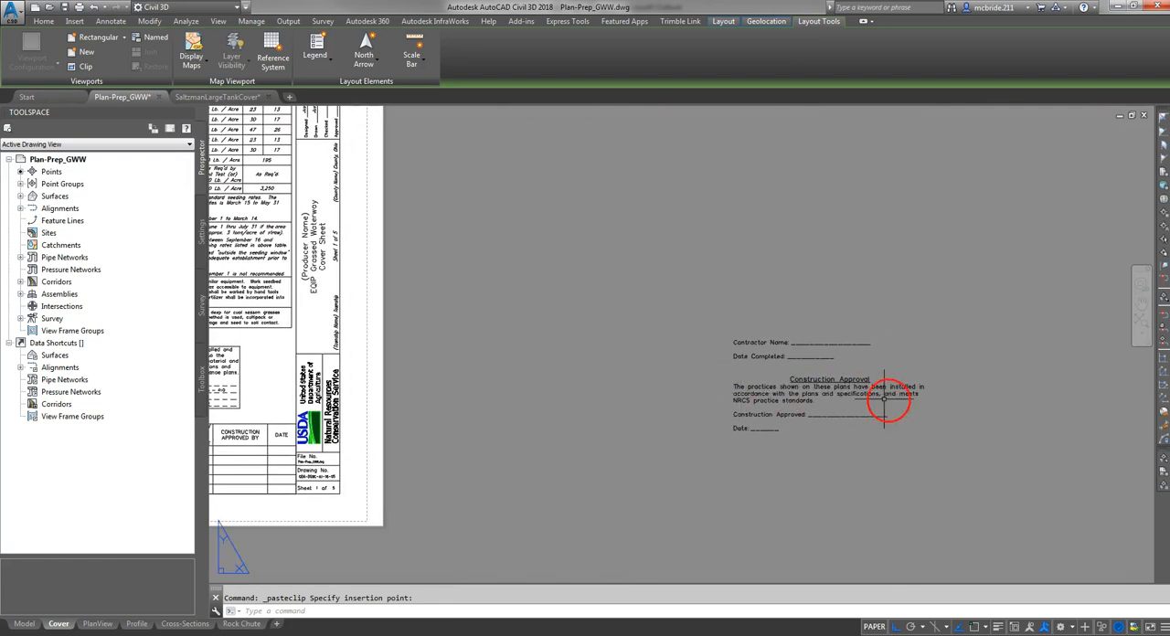
click(816, 444)
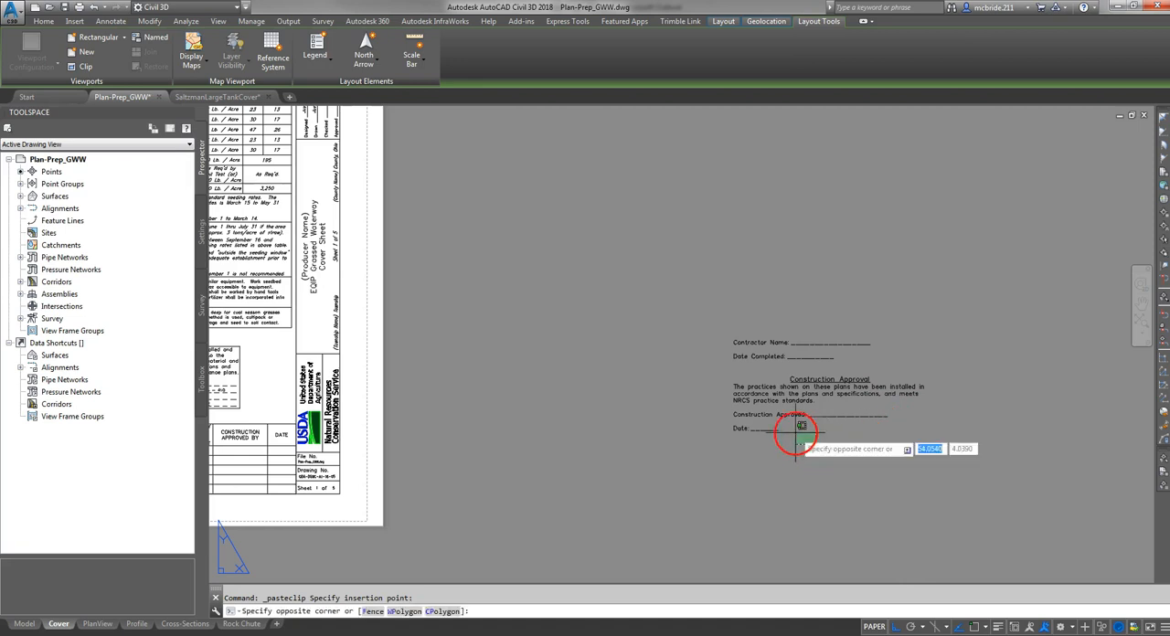
click(689, 317)
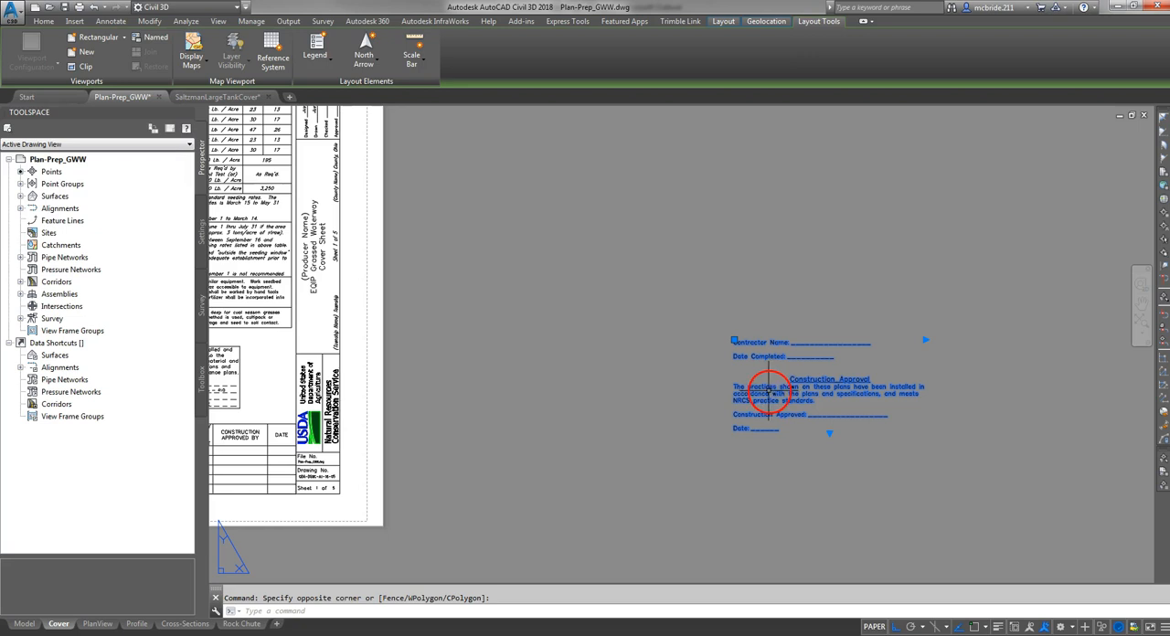
drag(769, 383, 412, 380)
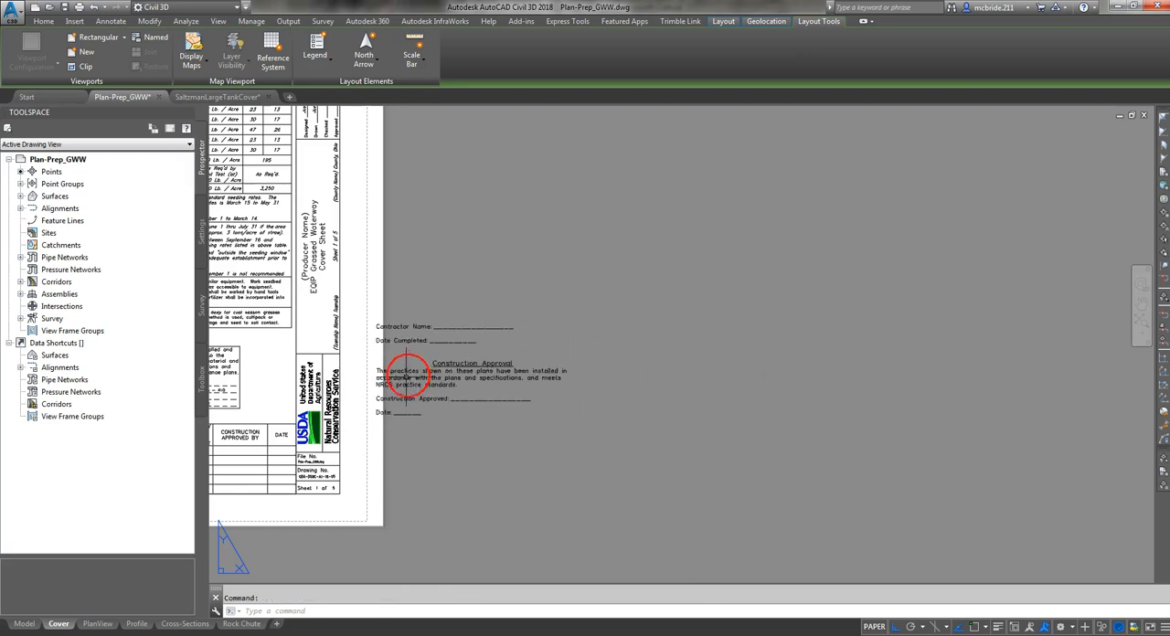
- Move the practice specifications note box below the Temporary Benchmark text, and place the Construction Approval block in its spot beneath the Seeding table
middle_drag(376, 465, 684, 469)
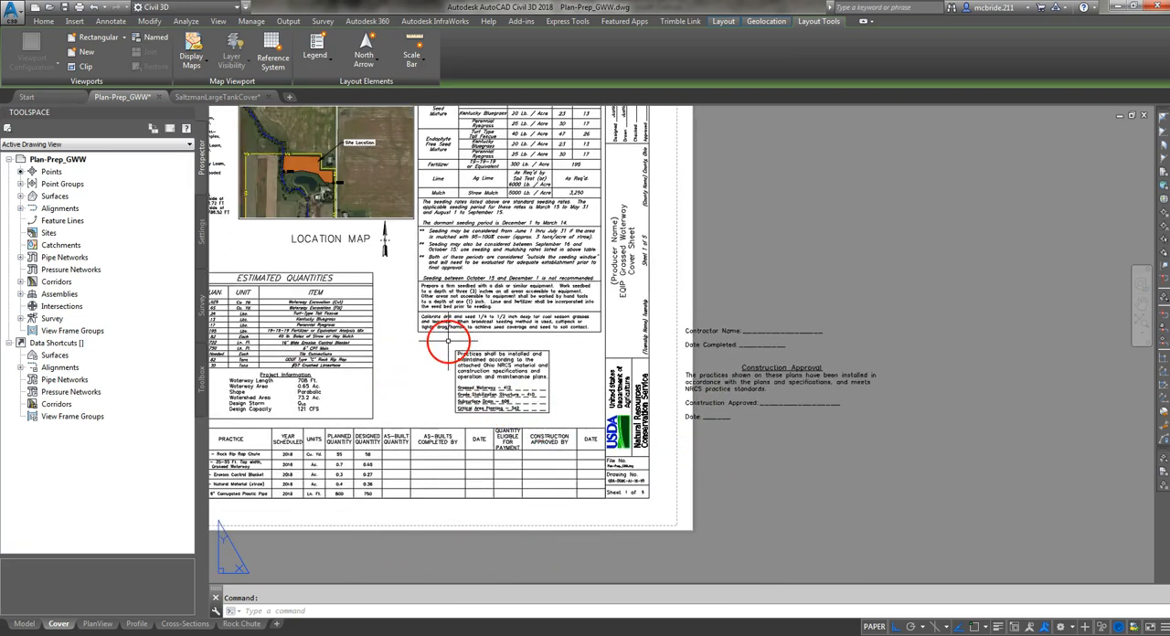
click(446, 341)
click(585, 418)
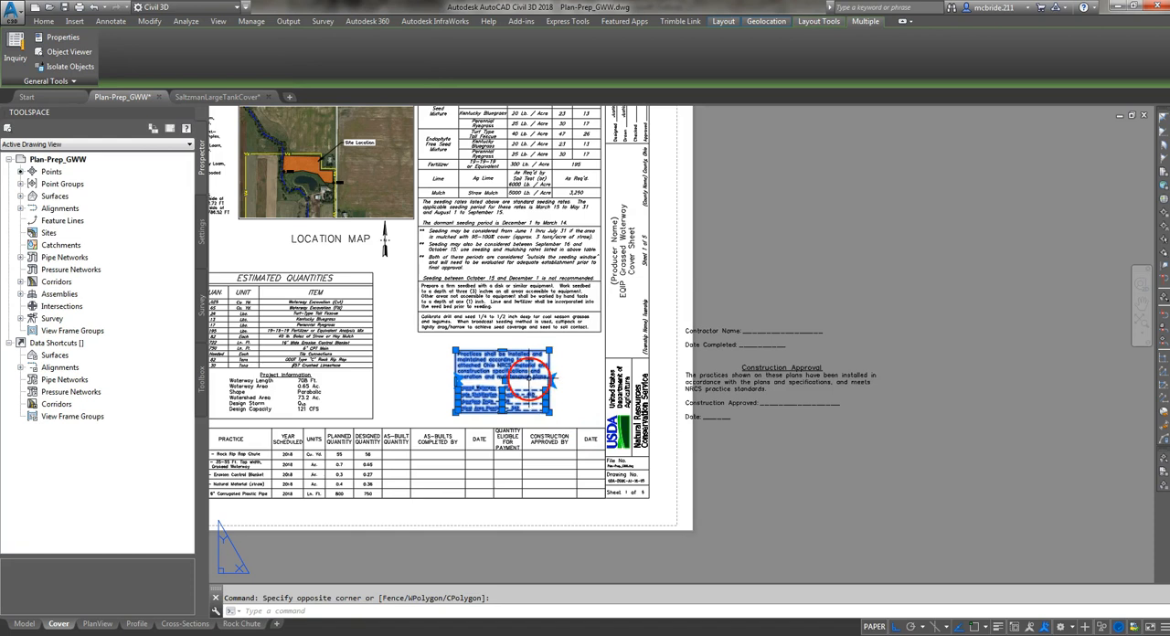
key(Escape)
scroll(814, 338, up, 4)
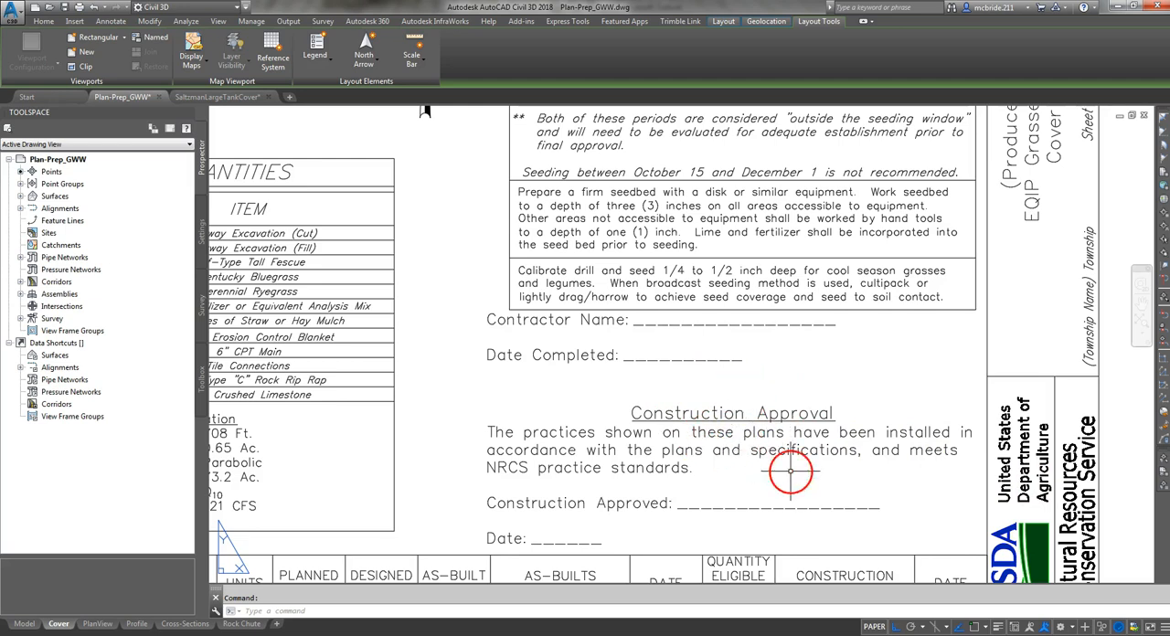
- Compare the Construction Approval statement and signature lines with the contract item table's as-built and approval columns
scroll(972, 456, down, 2)
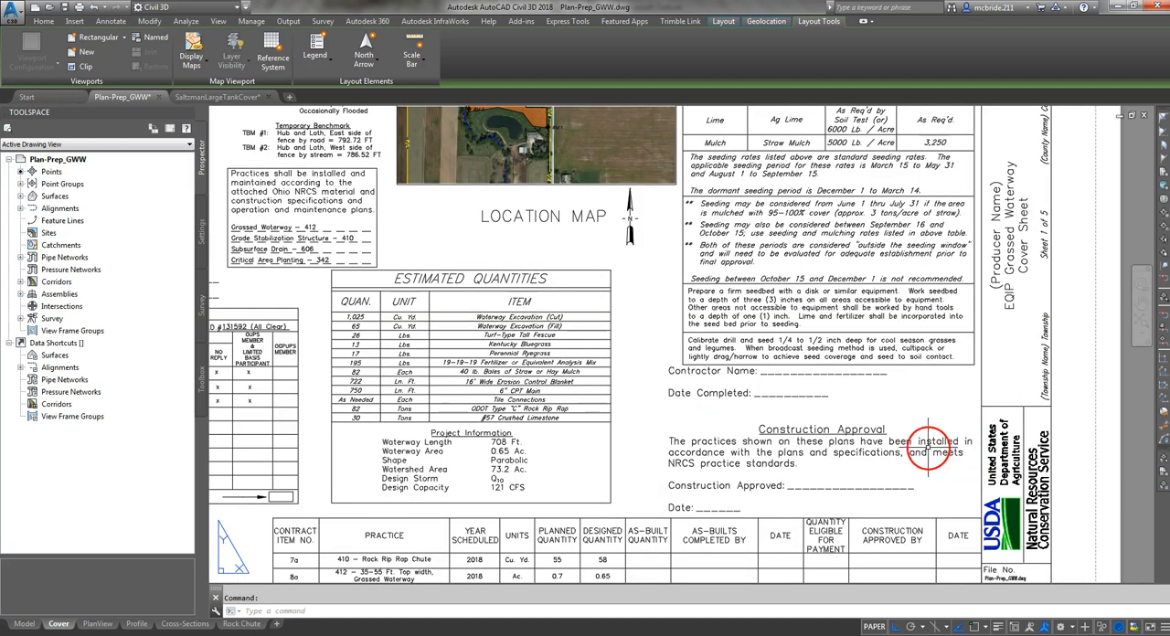
scroll(924, 441, down, 2)
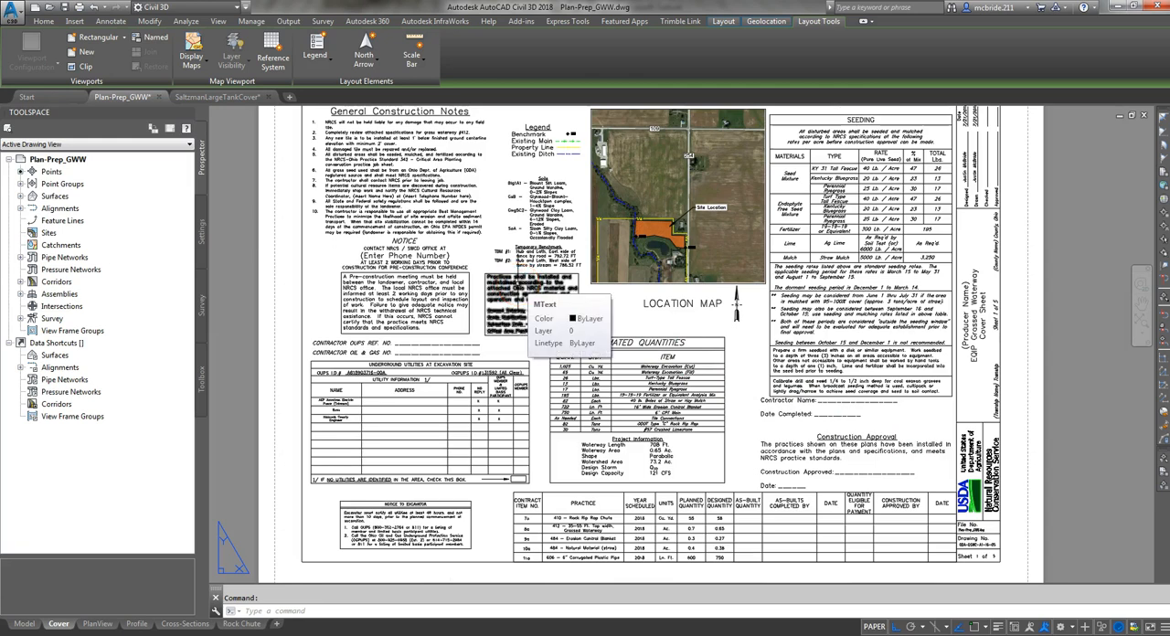
scroll(924, 473, up, 3)
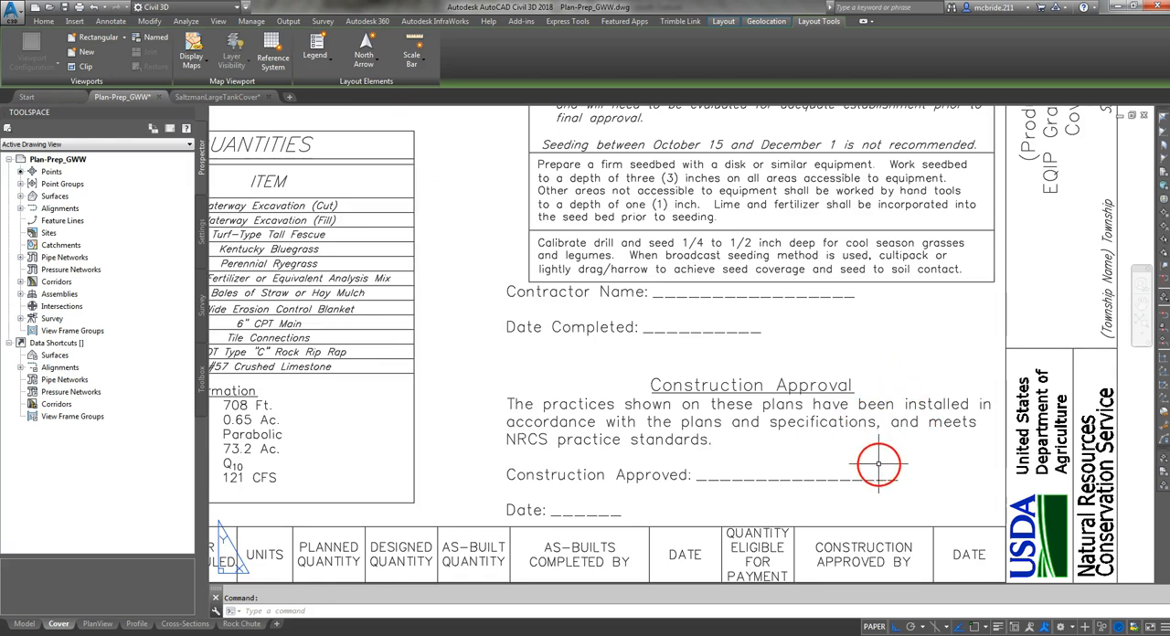
middle_drag(890, 493, 871, 285)
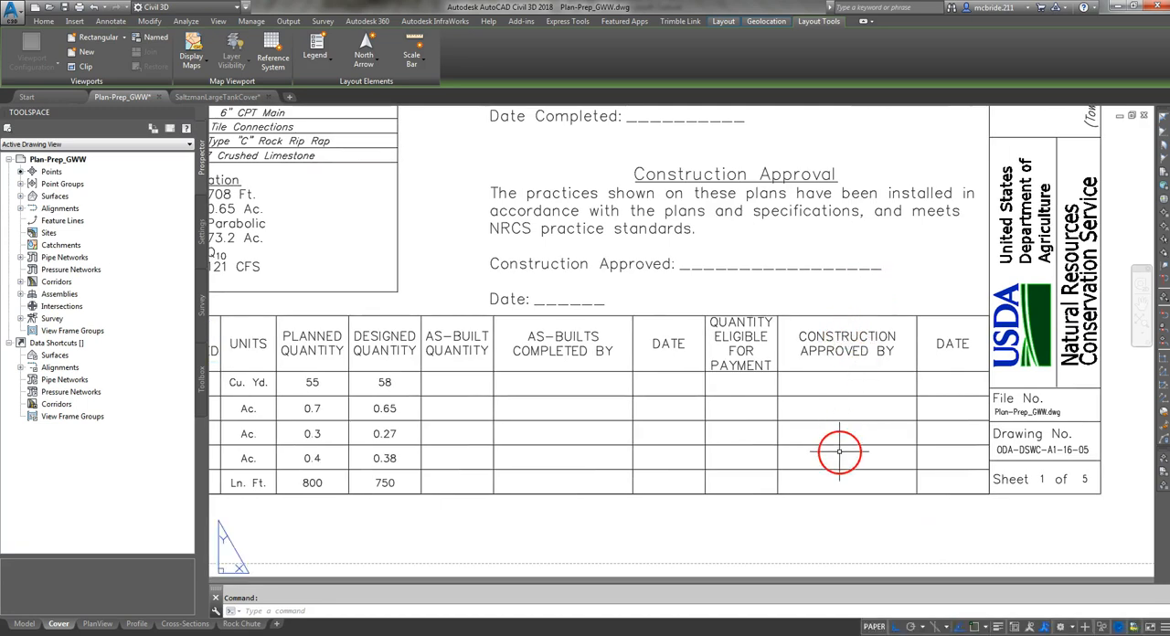
middle_drag(838, 223, 855, 388)
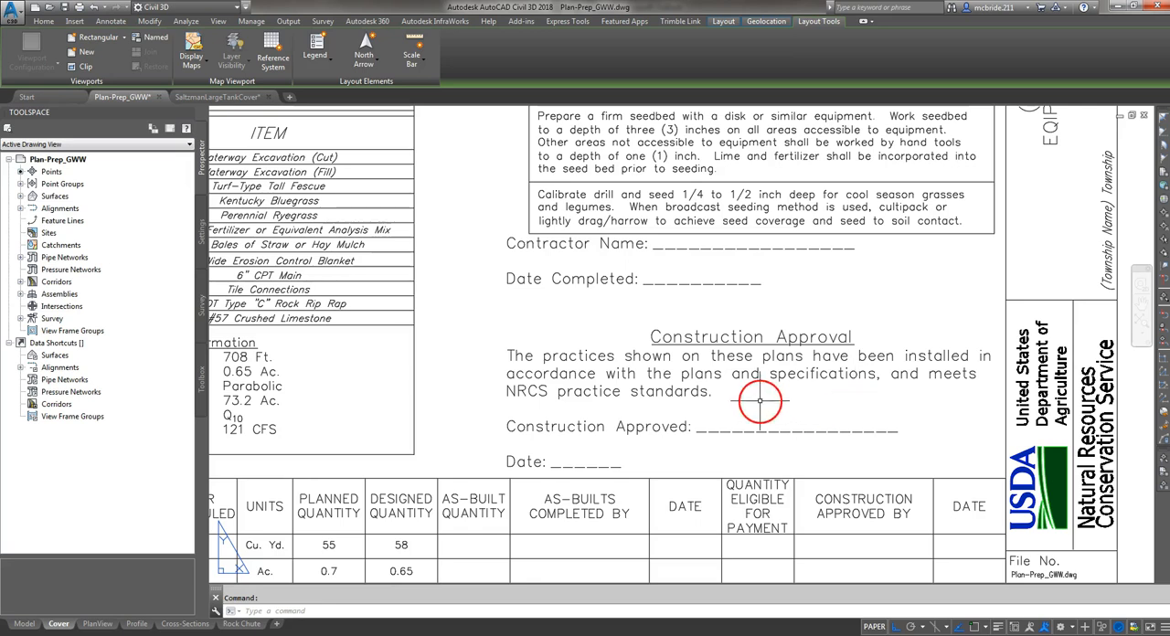
- Examine the title block's File No., Drawing No. and sheet number fields, and compare the file number with the open drawing's name
mouse_move(958, 447)
middle_down()
mouse_move(935, 421)
mouse_move(570, 290)
middle_up()
scroll(575, 282, up, 3)
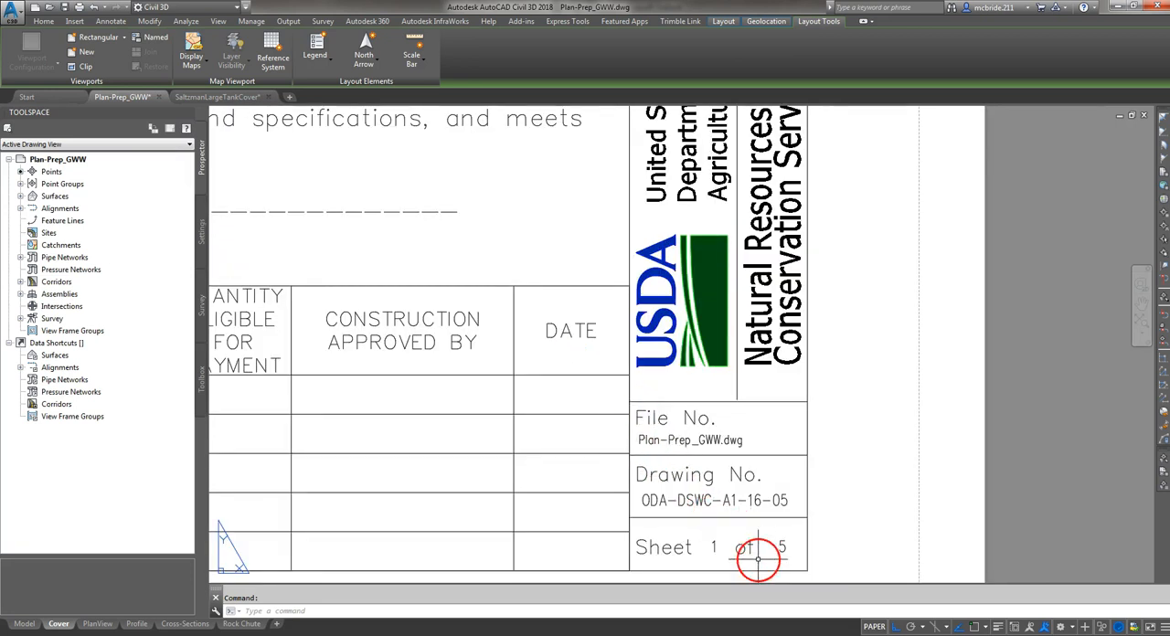
scroll(757, 556, up, 2)
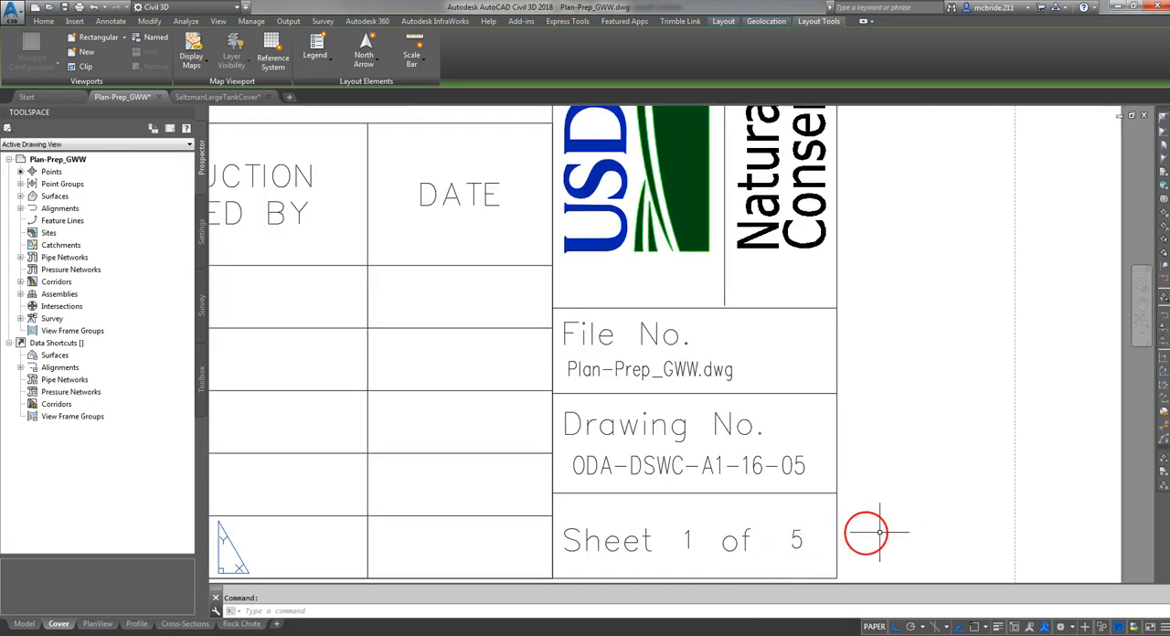
scroll(873, 535, up, 2)
middle_drag(877, 512, 889, 482)
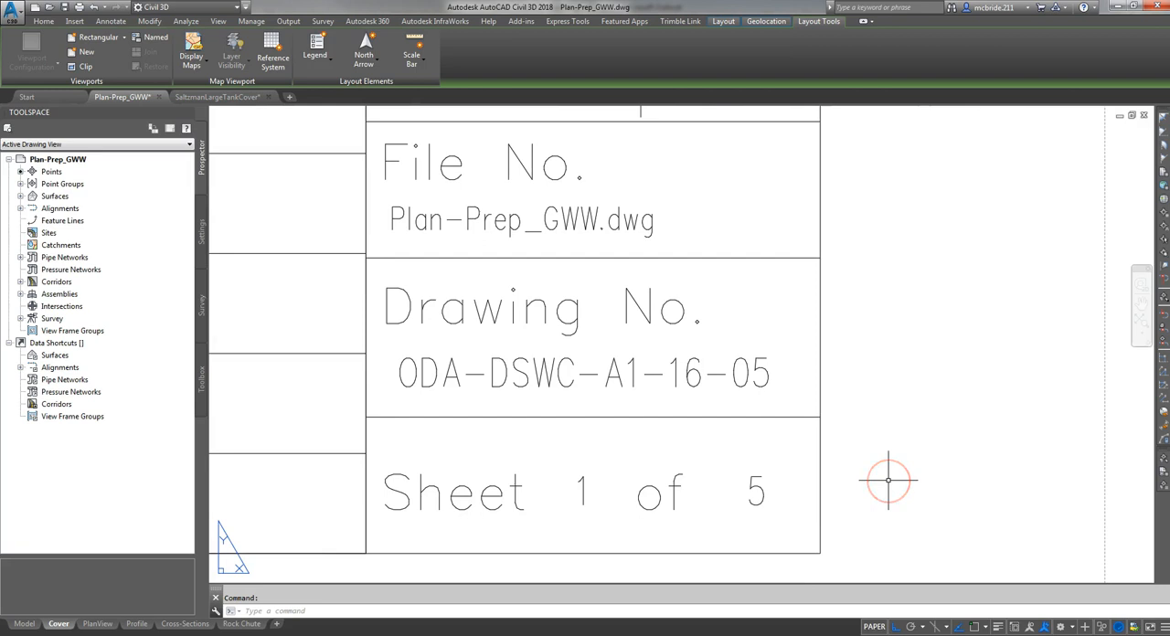
scroll(890, 483, down, 2)
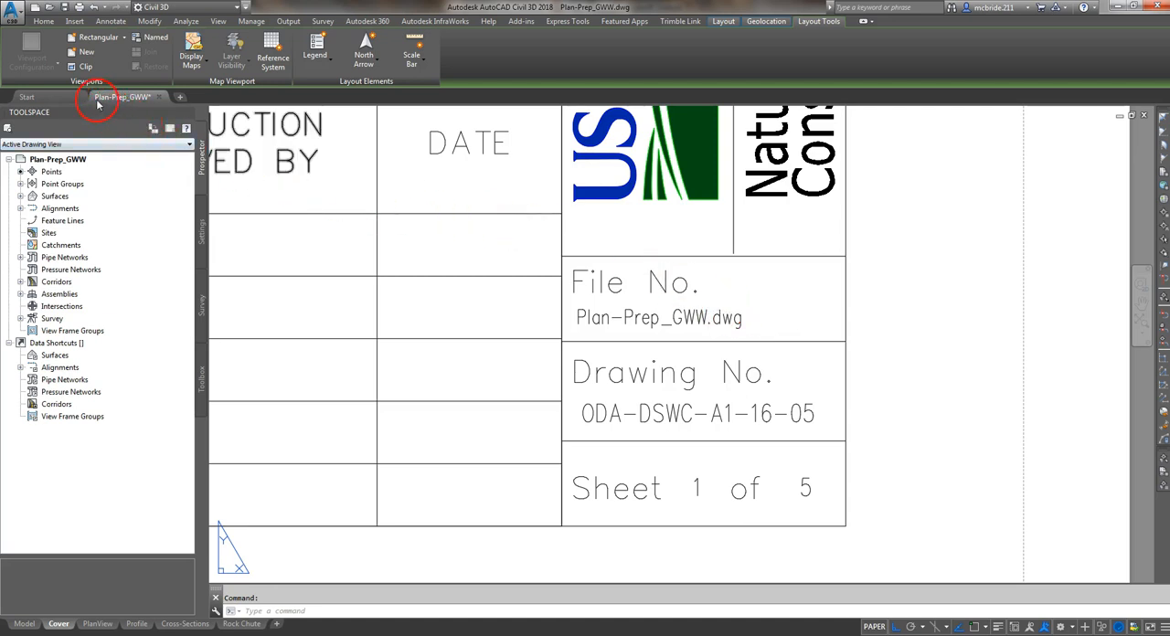
mouse_move(103, 108)
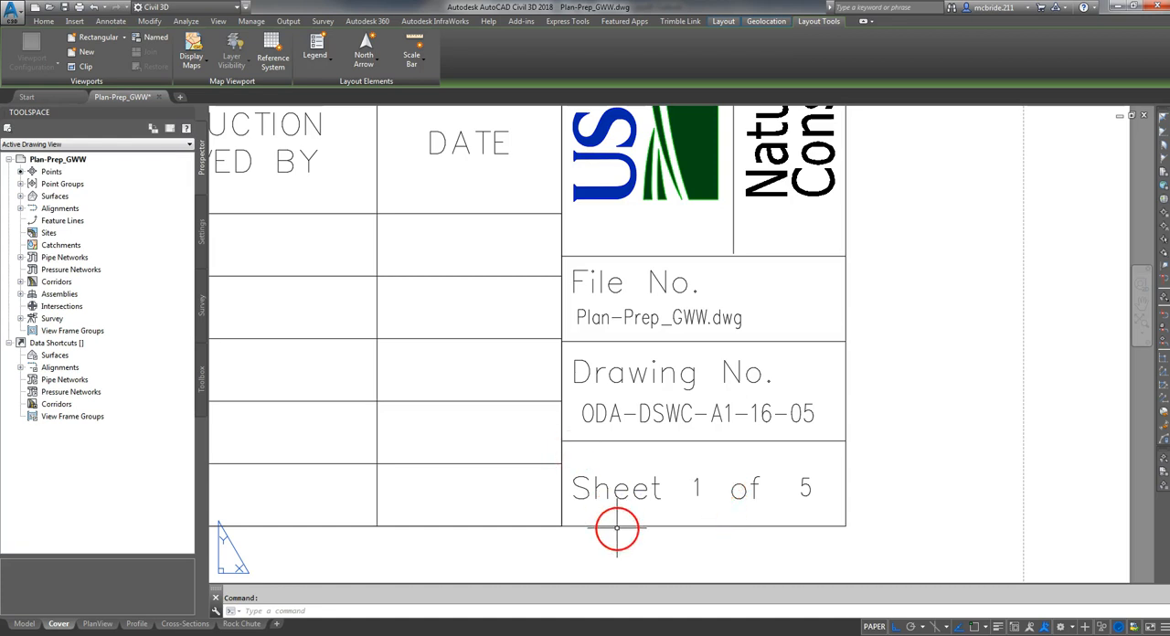
- Examine the title block's USDA logo and agency name, township and county fields, producer name and project title
scroll(617, 529, down, 6)
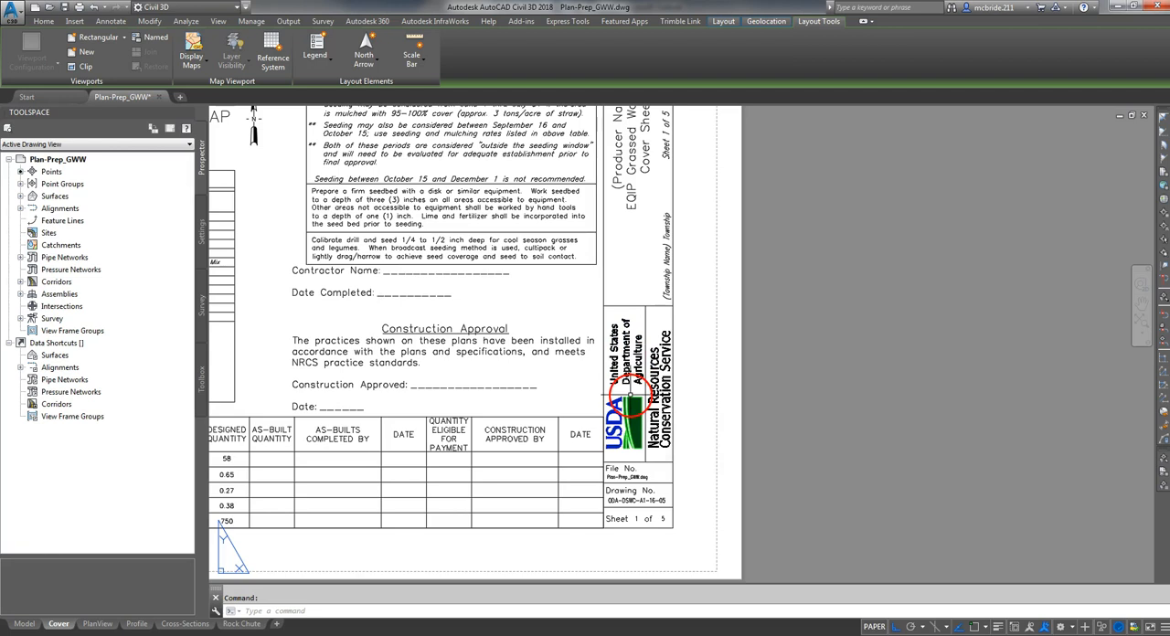
scroll(629, 393, up, 4)
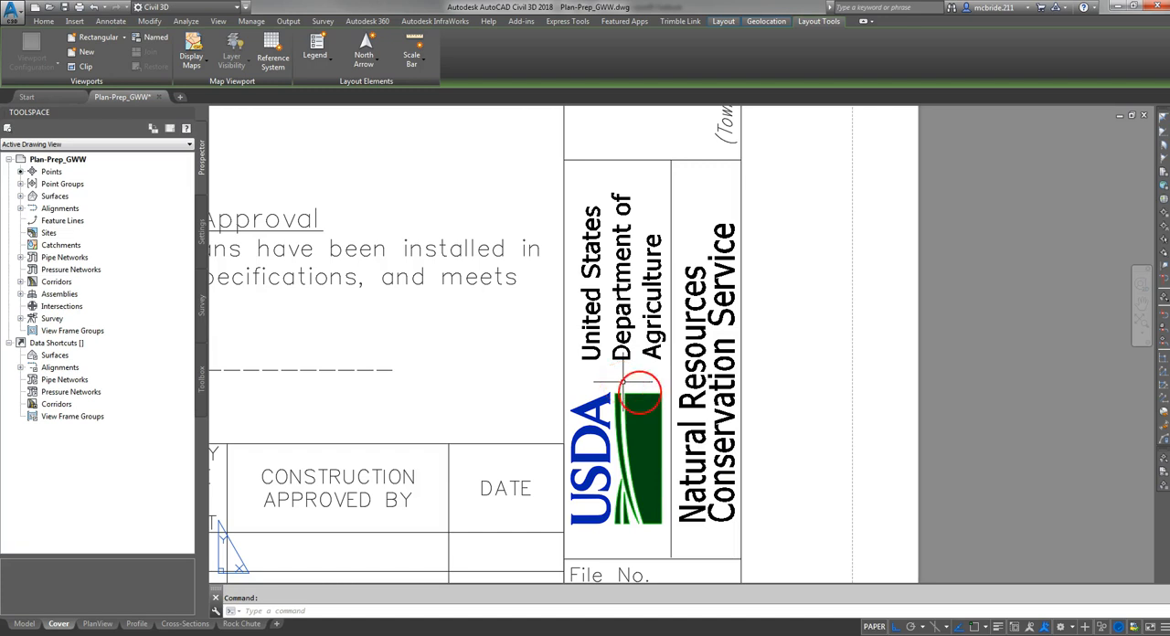
middle_drag(803, 199, 813, 522)
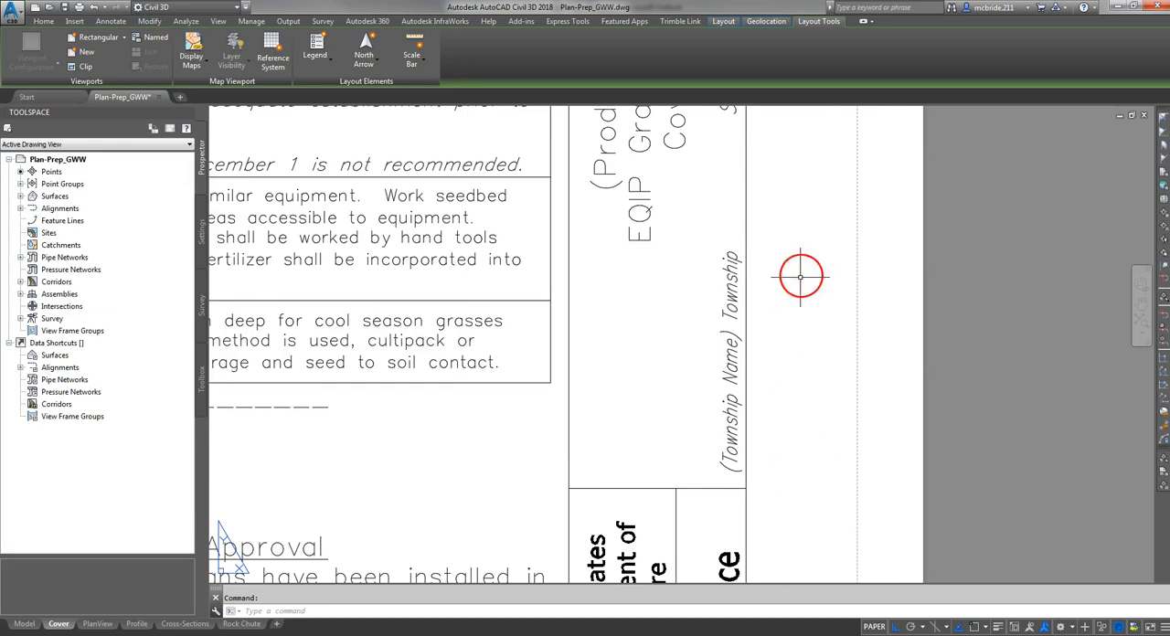
middle_drag(807, 263, 804, 436)
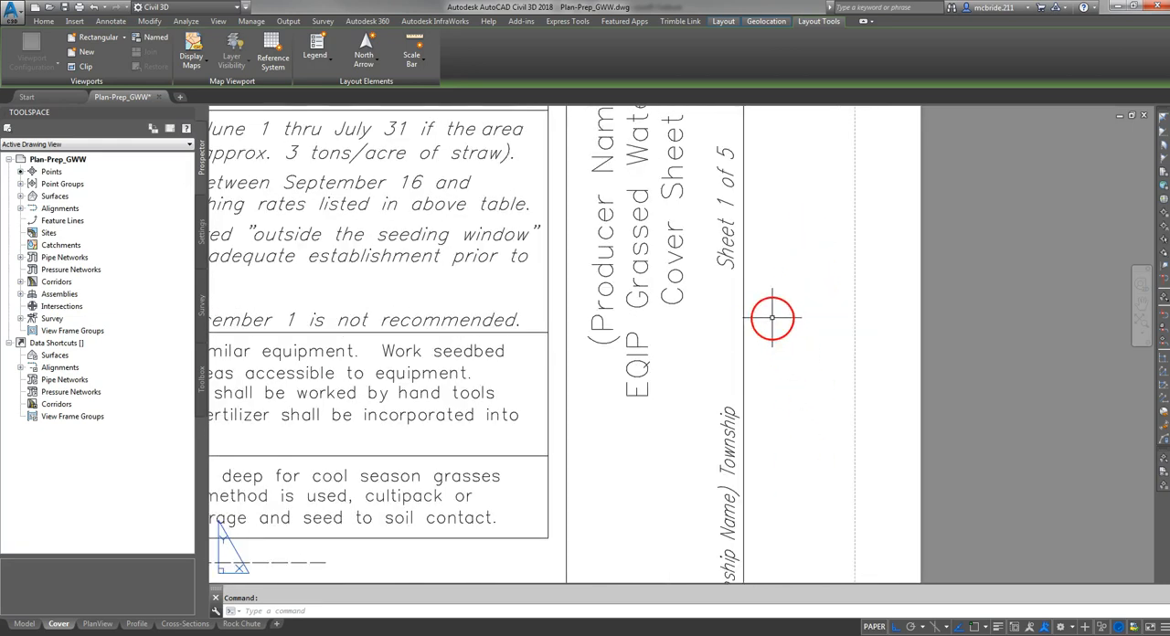
scroll(772, 318, down, 5)
middle_drag(788, 235, 764, 296)
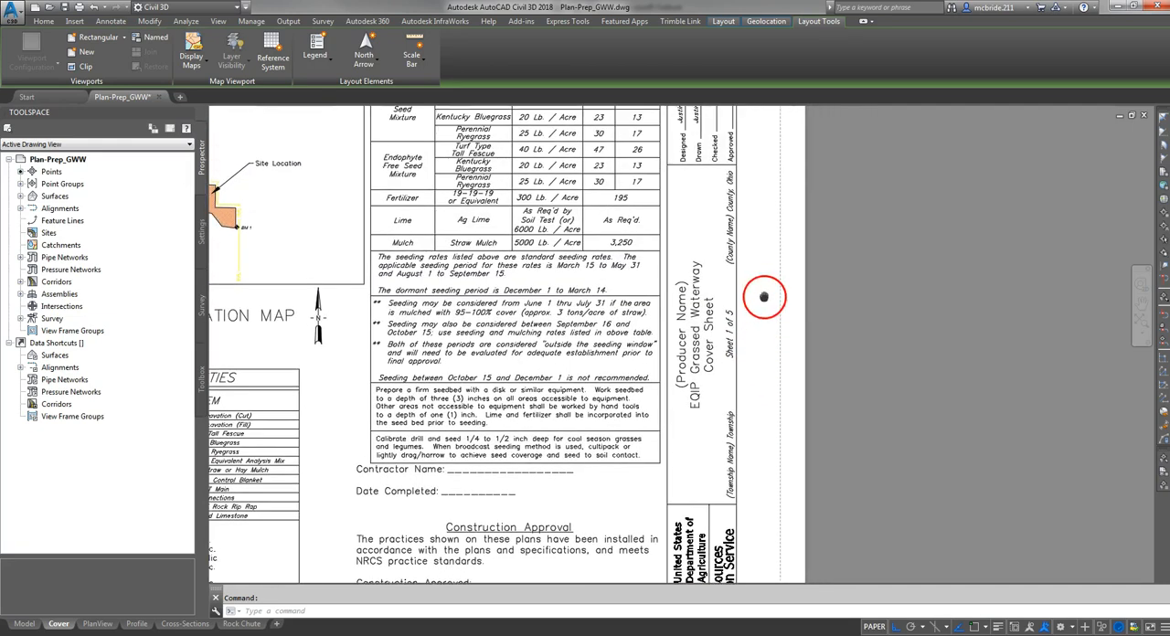
scroll(737, 356, up, 2)
middle_drag(695, 453, 672, 426)
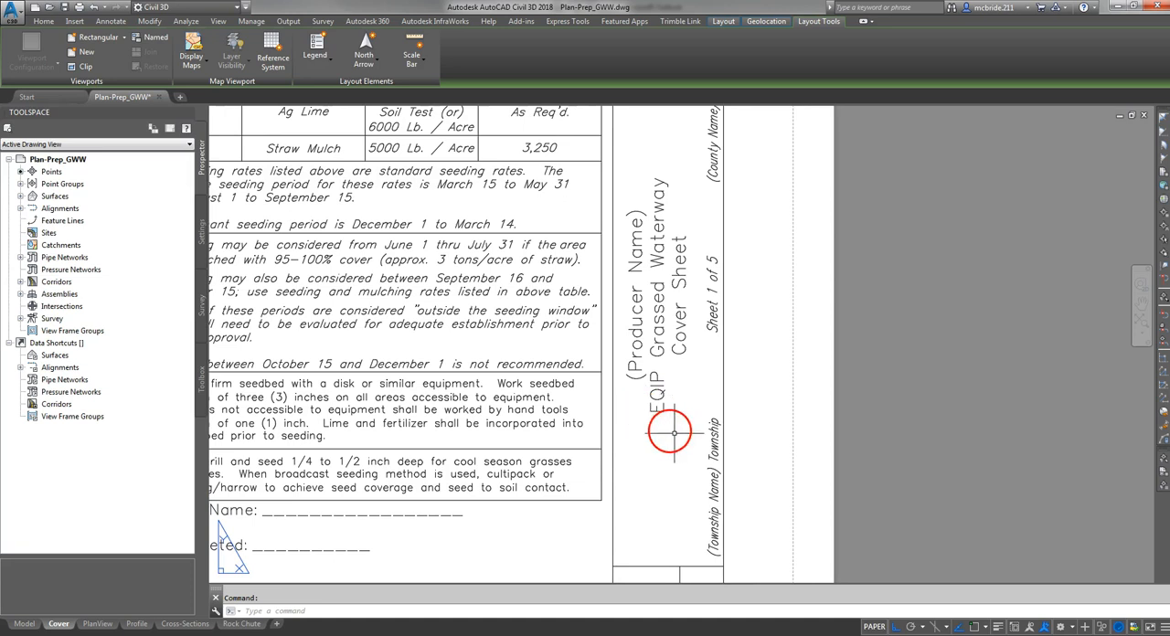
- Examine the title block's producer, project title and sheet lines, and its Designed, Drawn, Checked and Approved signature and date lines
middle_drag(748, 262, 781, 322)
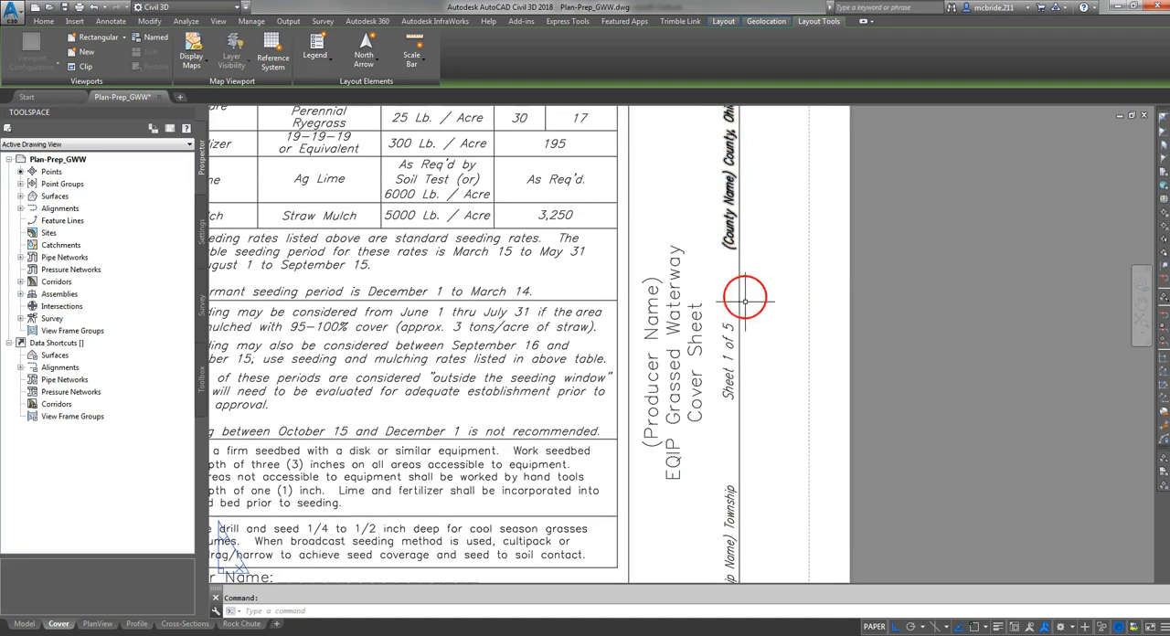
middle_drag(763, 421, 700, 306)
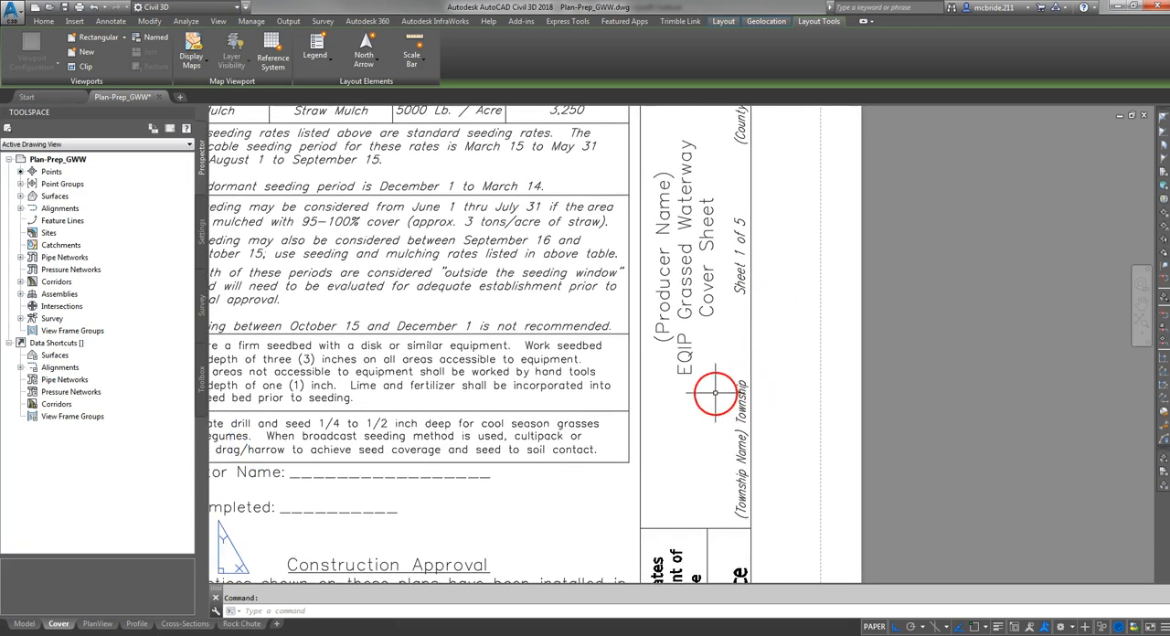
middle_drag(741, 285, 772, 345)
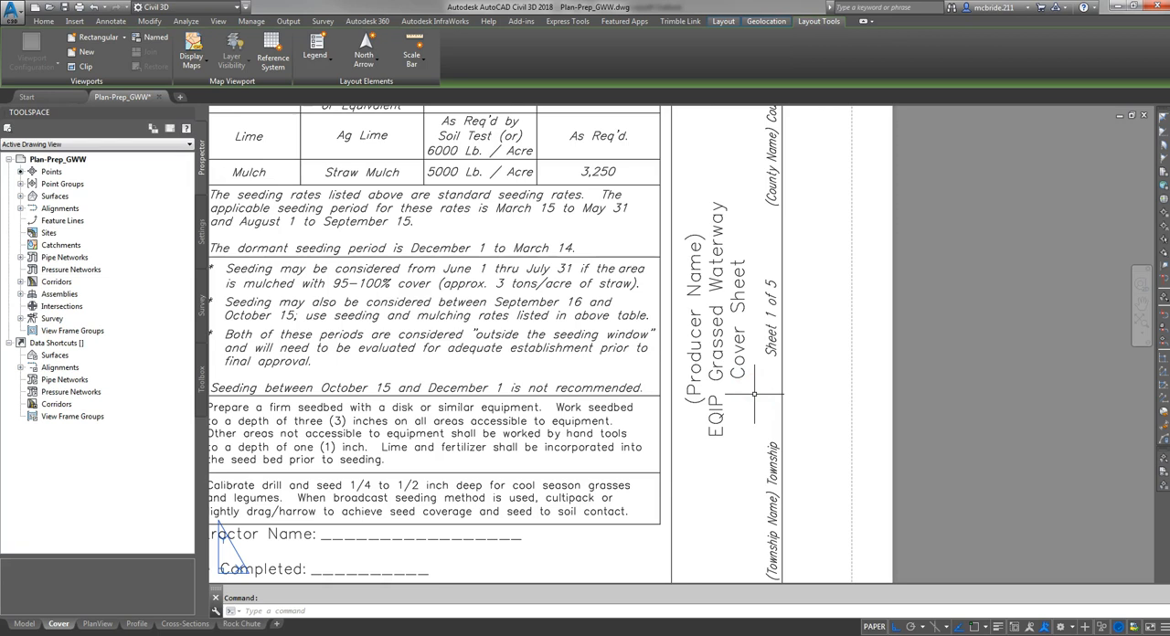
middle_drag(839, 196, 868, 480)
middle_drag(834, 232, 806, 327)
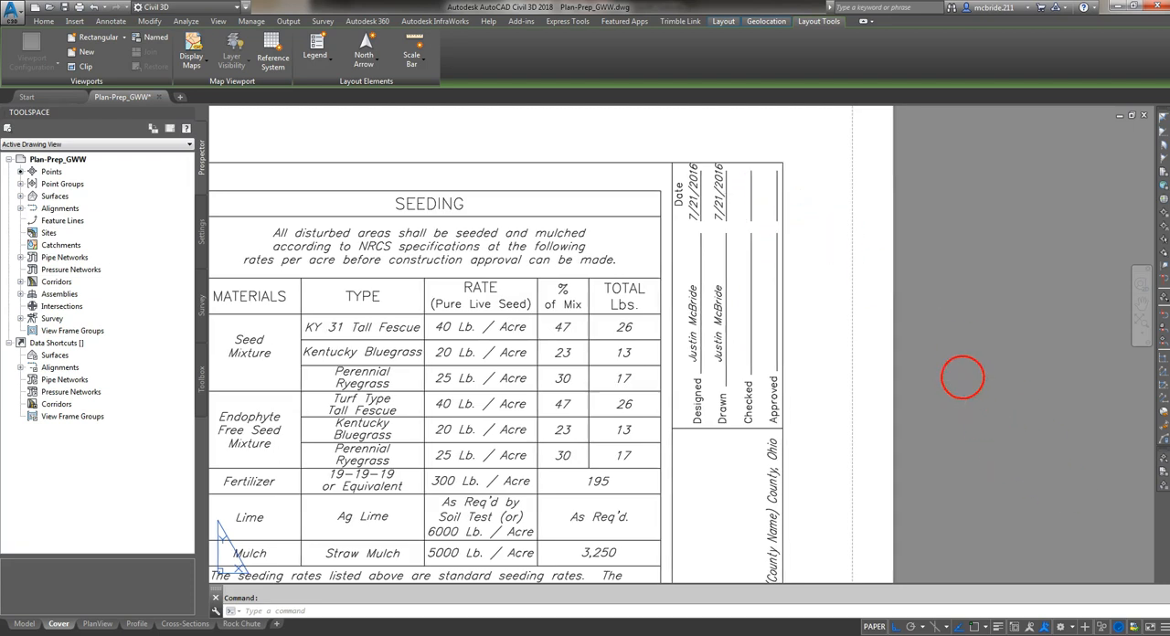
middle_click(962, 371)
middle_click(961, 370)
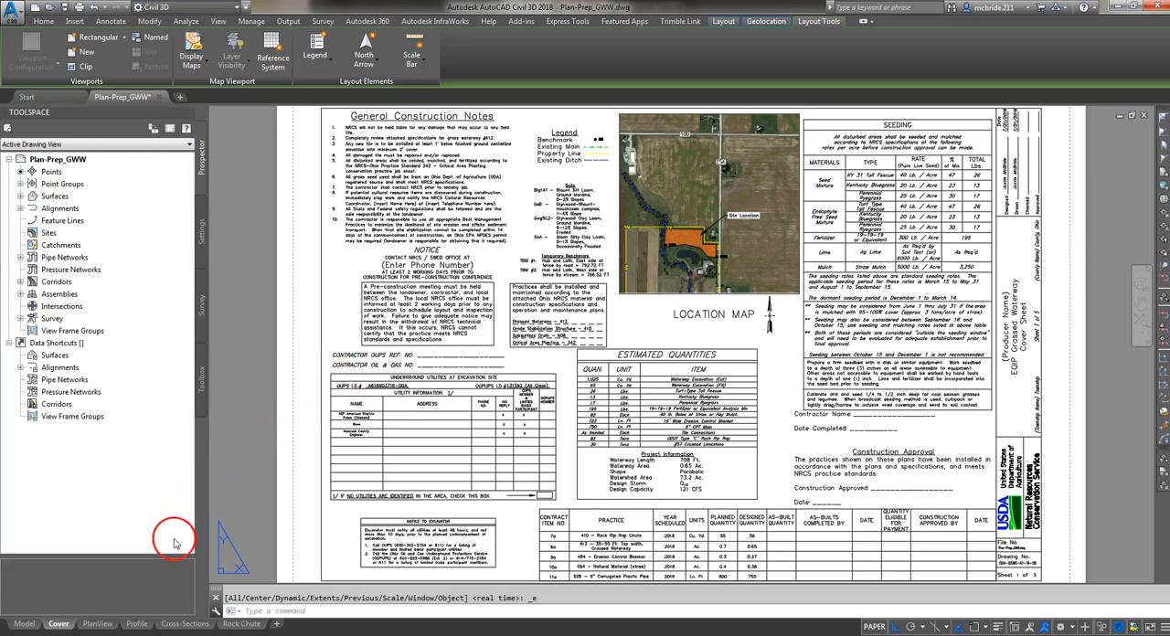
- Open the PlanView sheet, activate its plan viewport, unlock it and enlarge the plan inside the viewport
click(99, 624)
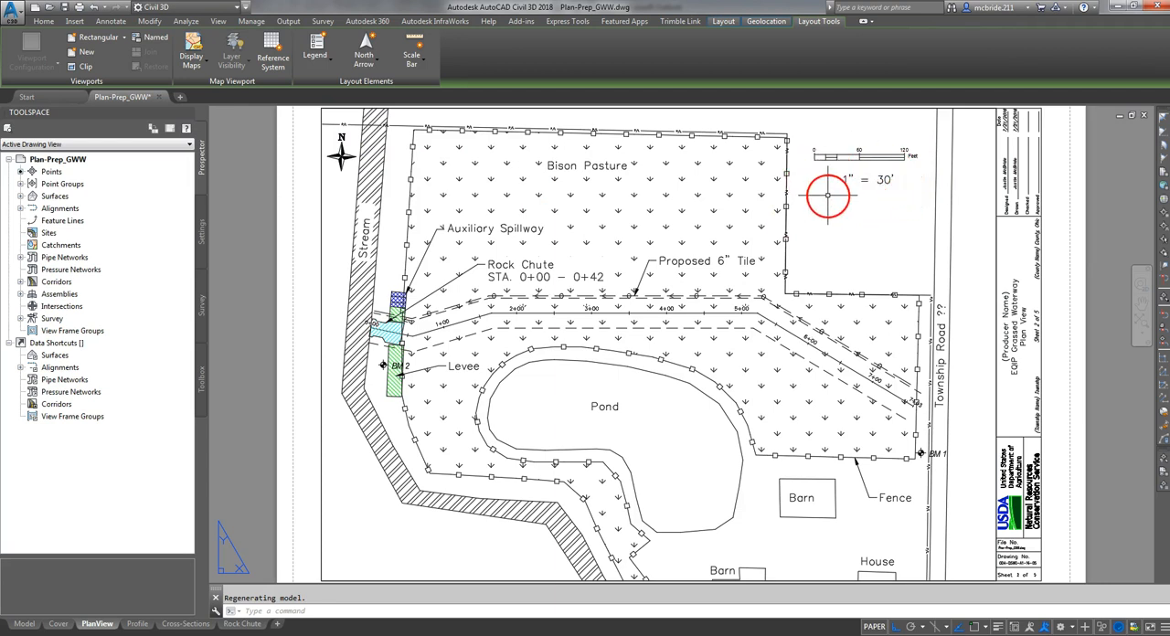
double_click(884, 248)
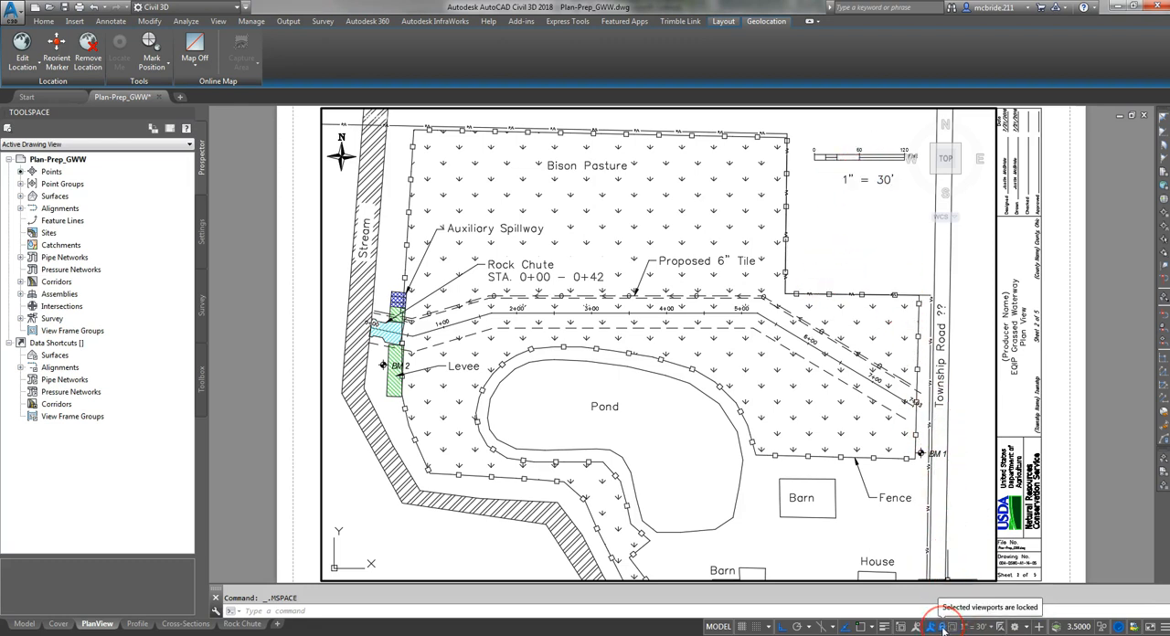
click(943, 629)
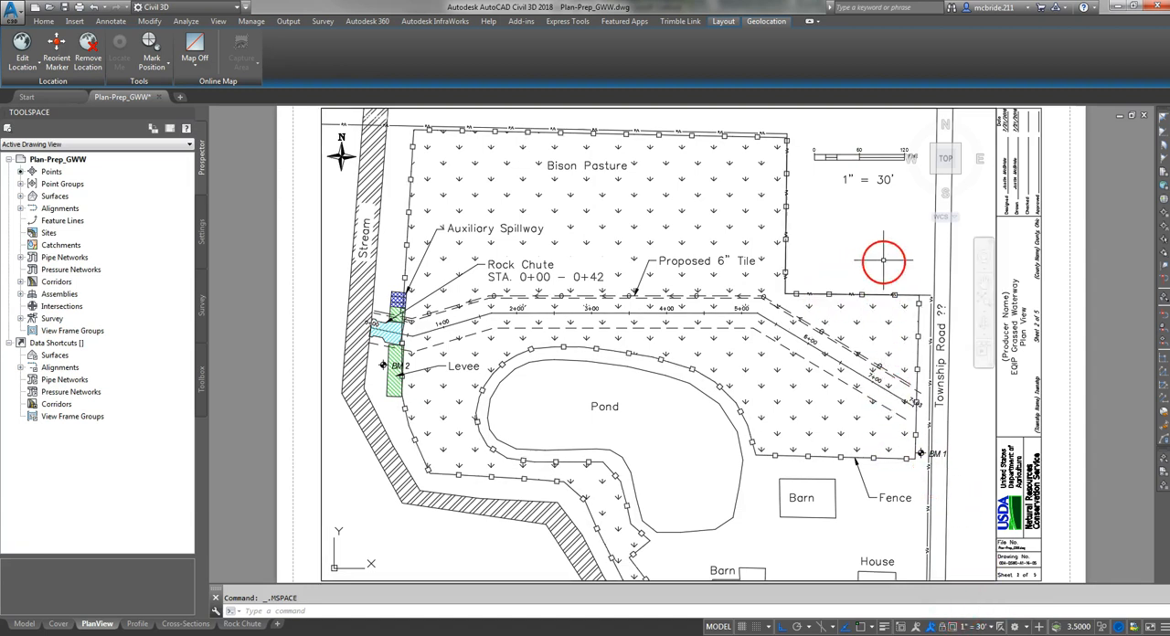
scroll(881, 245, up, 2)
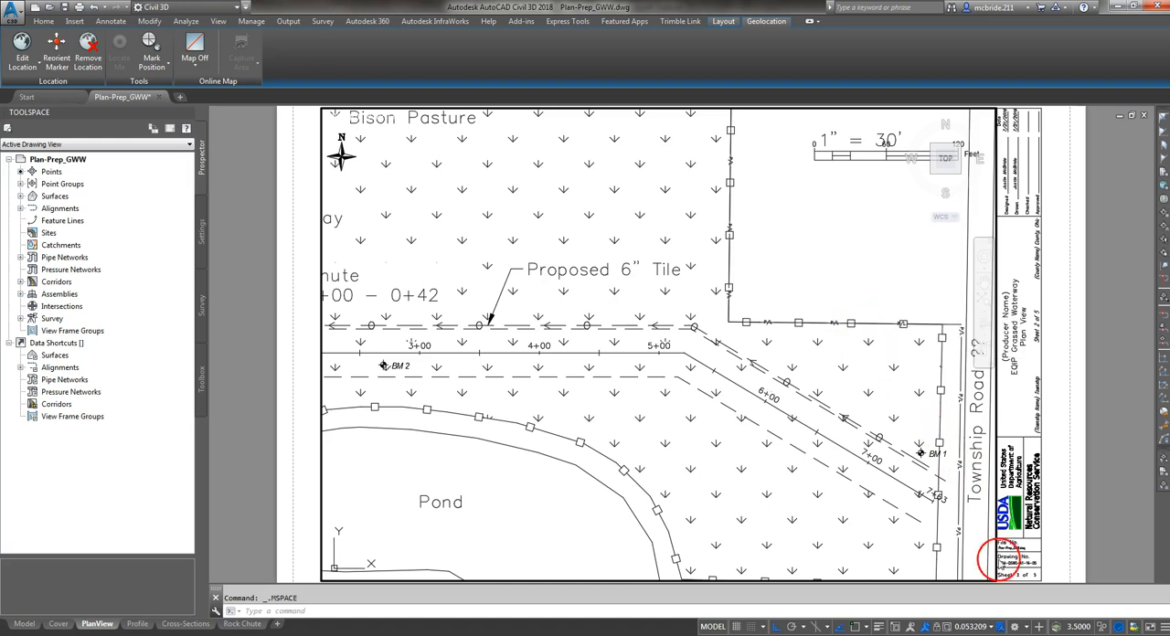
- Set the plan viewport's scale to 1" = 30', recenter the plan within it and return to paper space
click(991, 628)
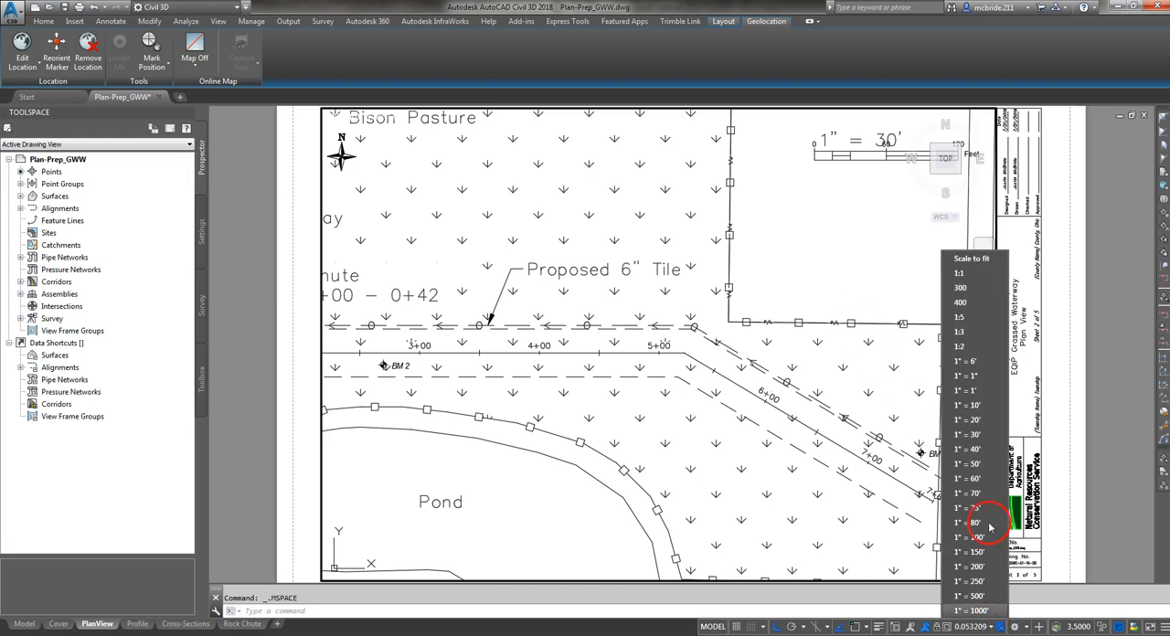
click(975, 436)
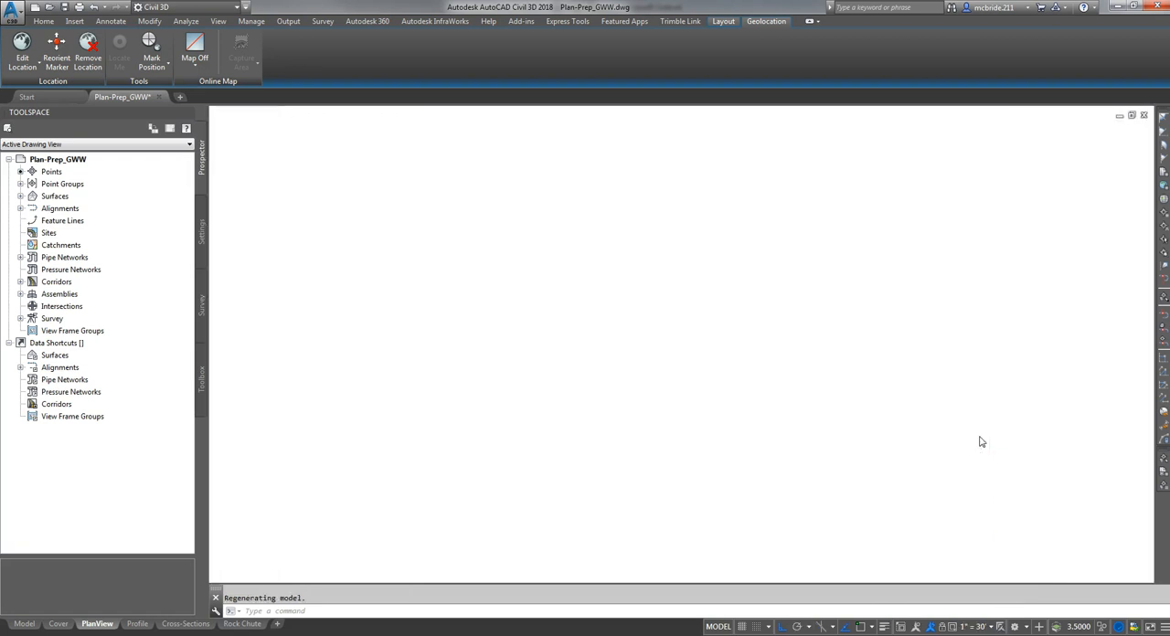
mouse_move(700, 444)
middle_down()
mouse_move(785, 443)
mouse_move(770, 436)
mouse_move(784, 422)
middle_up()
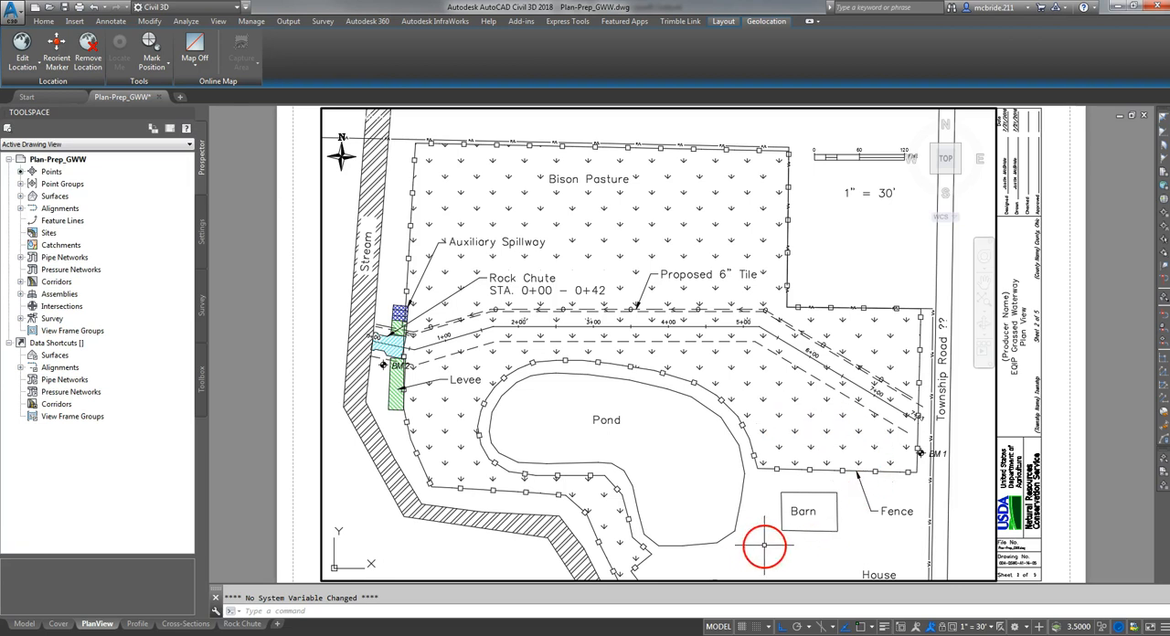
double_click(1079, 459)
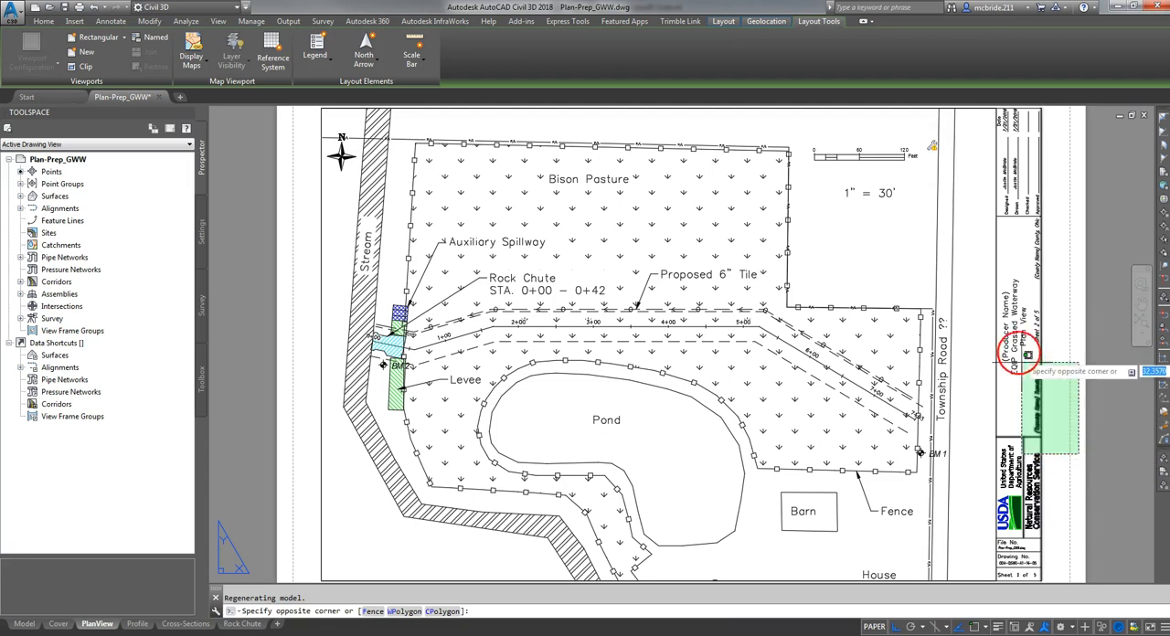
click(1089, 338)
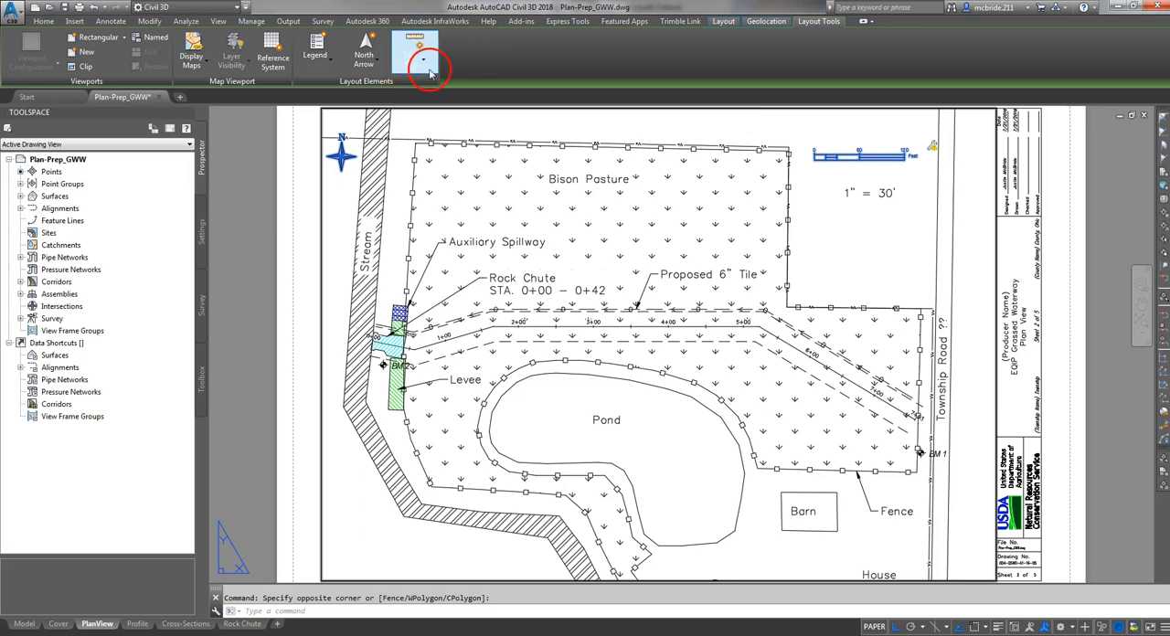
- Insert a ScaleBar2_Imperial scale bar for the plan viewport below the 1" = 30' text, with 60-foot divisions and a 1:360 scale ratio
click(408, 72)
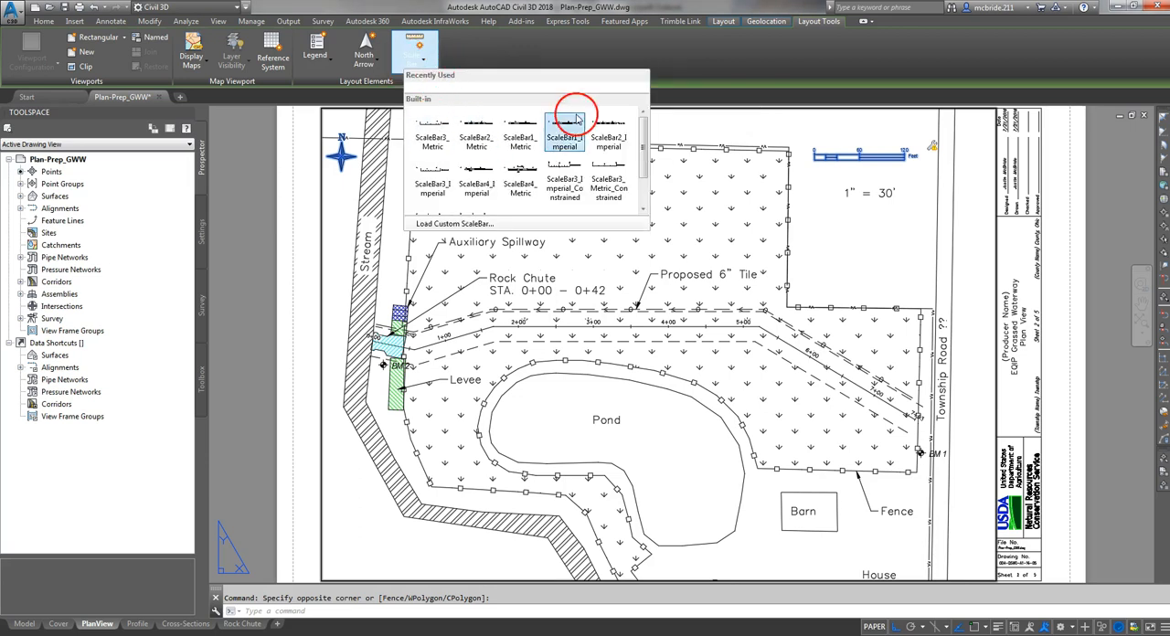
click(607, 139)
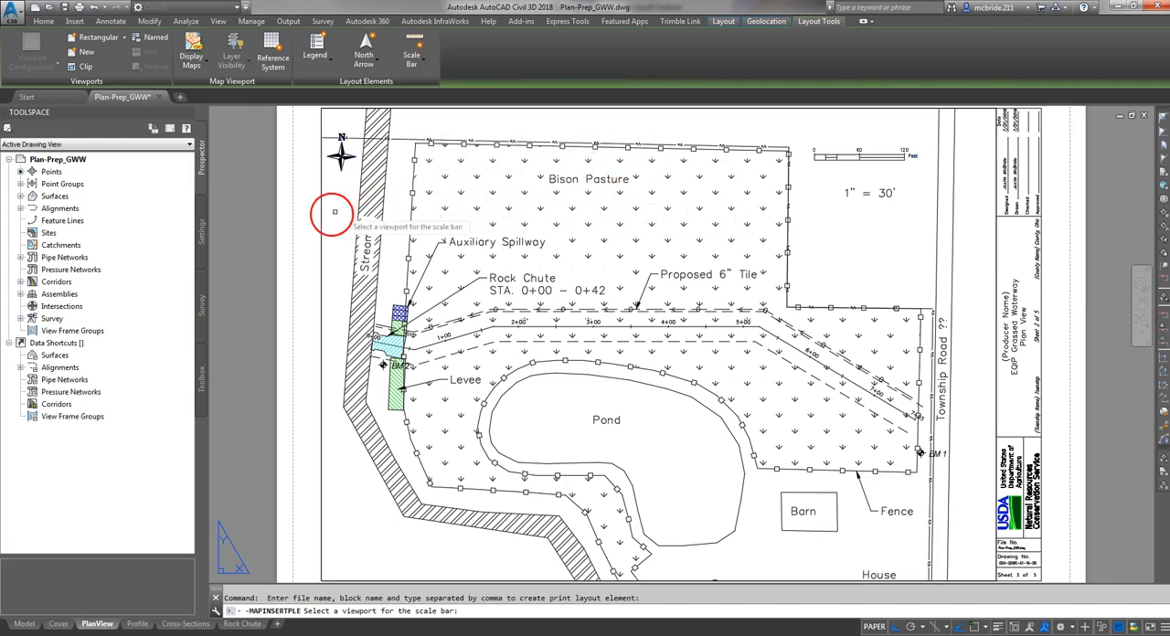
click(392, 108)
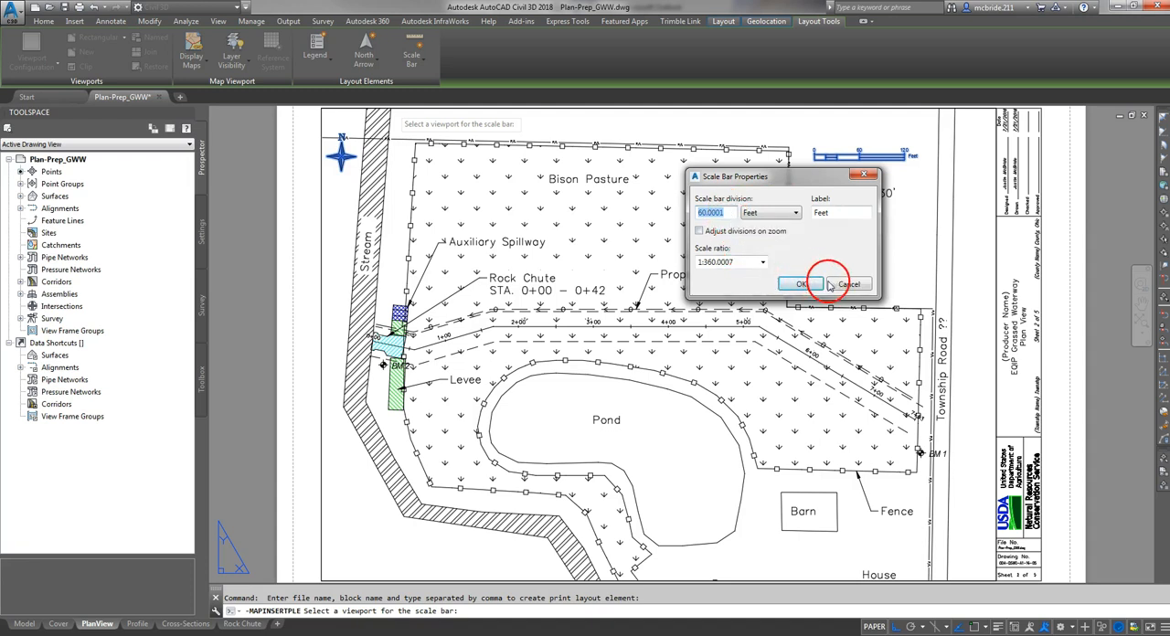
click(730, 212)
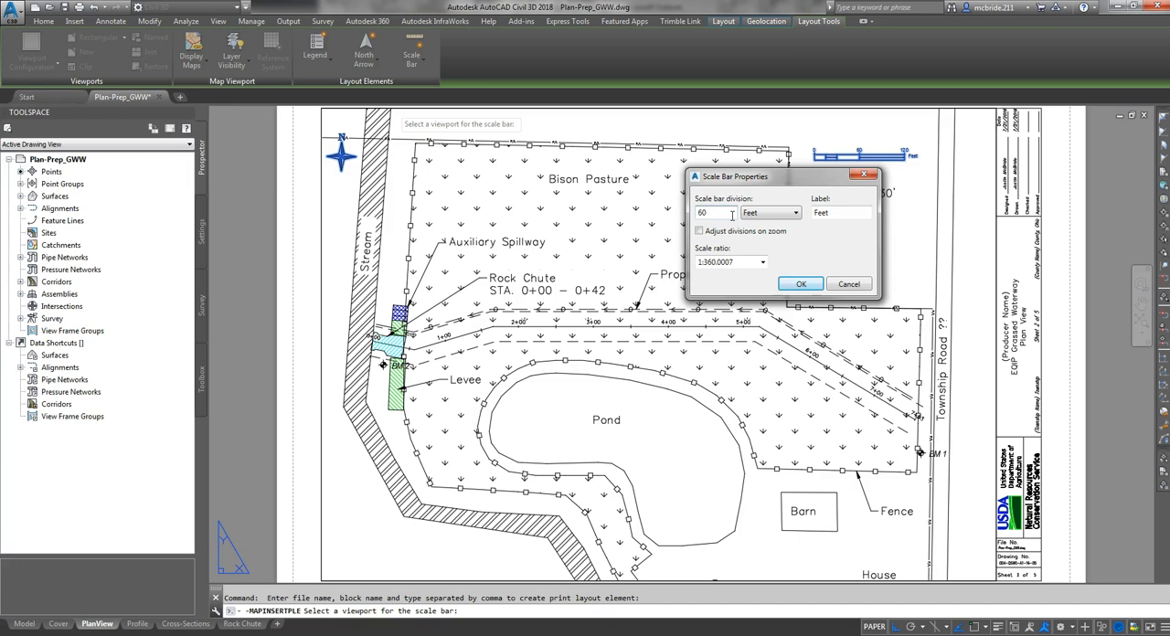
click(742, 263)
text(1:360)
click(816, 284)
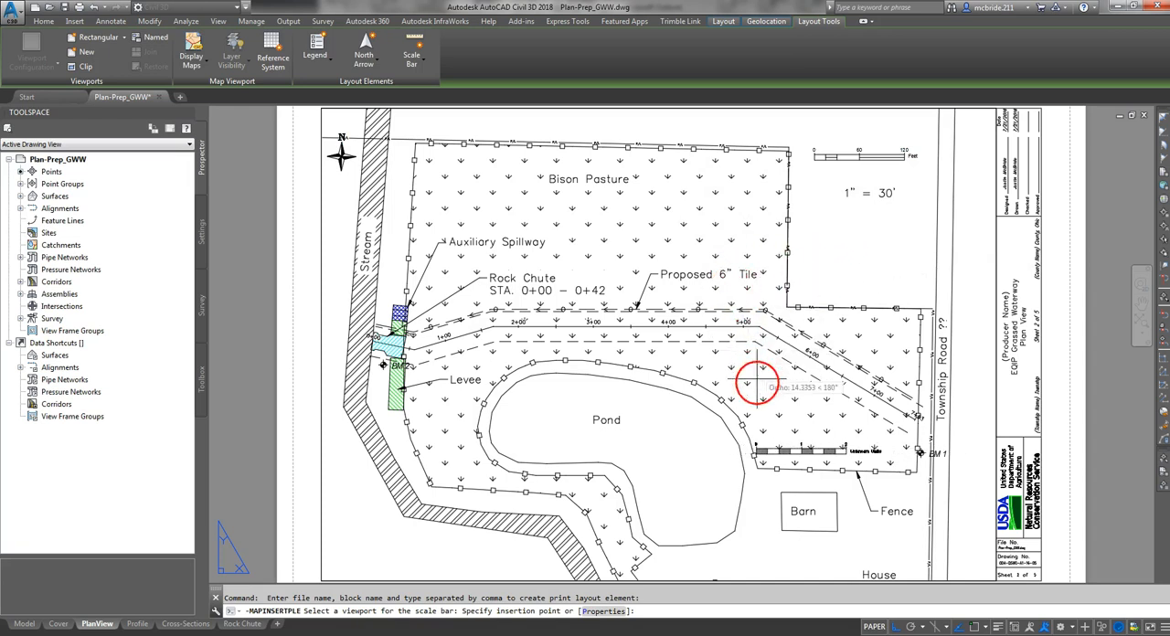
click(895, 626)
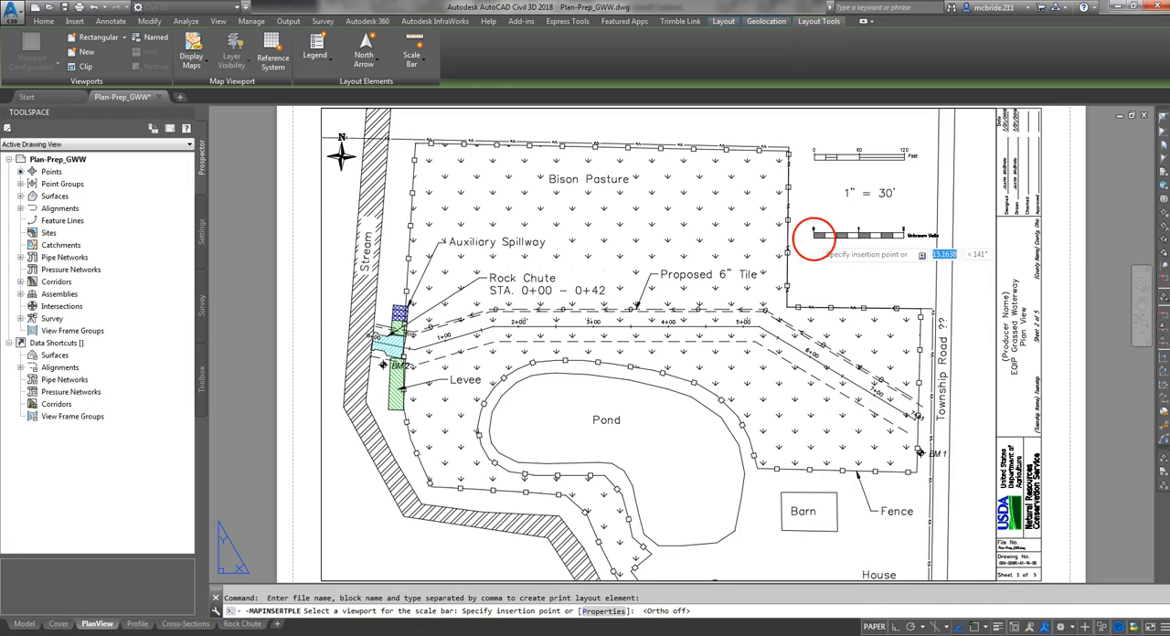
click(814, 235)
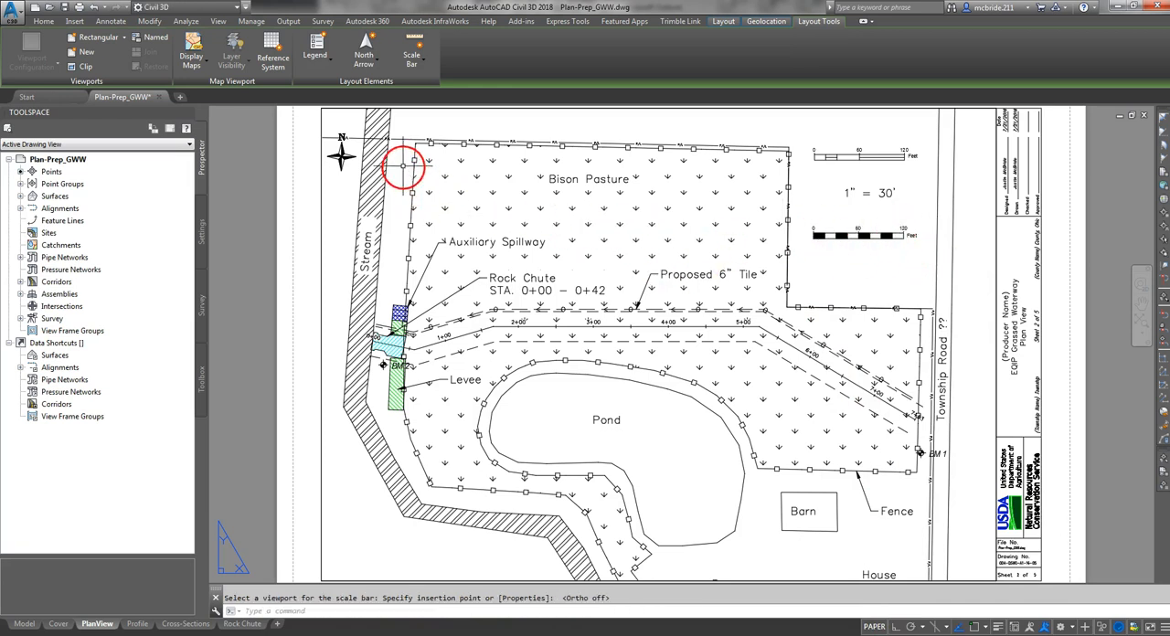
- Browse the built-in north arrow styles and try enlarging the existing north arrow beside the stream
click(373, 56)
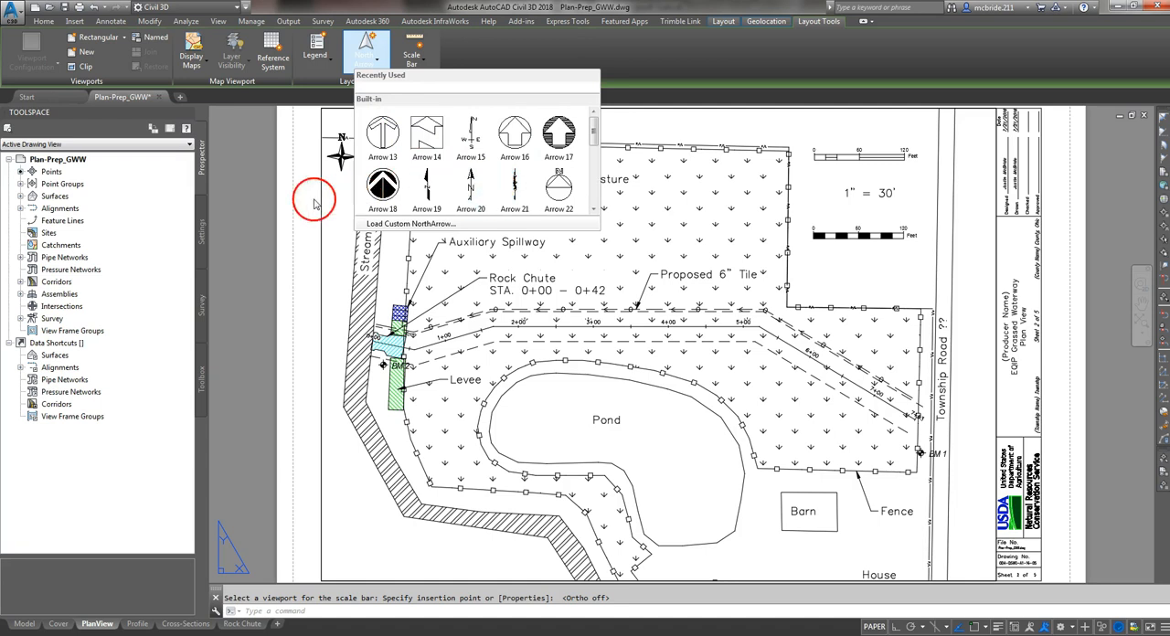
click(266, 209)
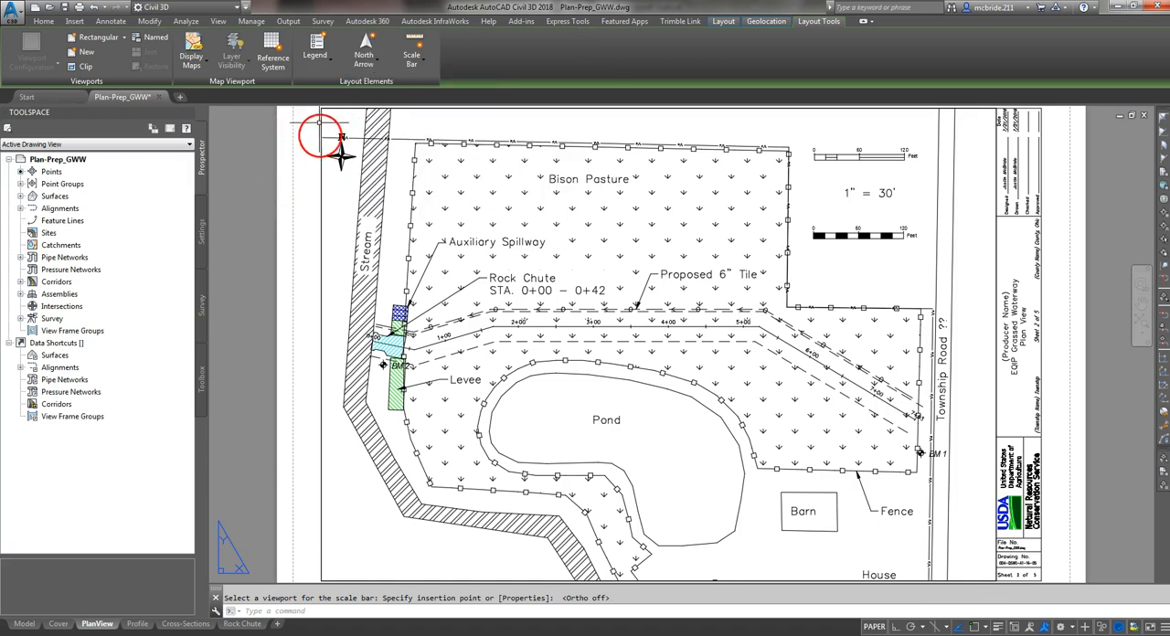
scroll(322, 116, up, 4)
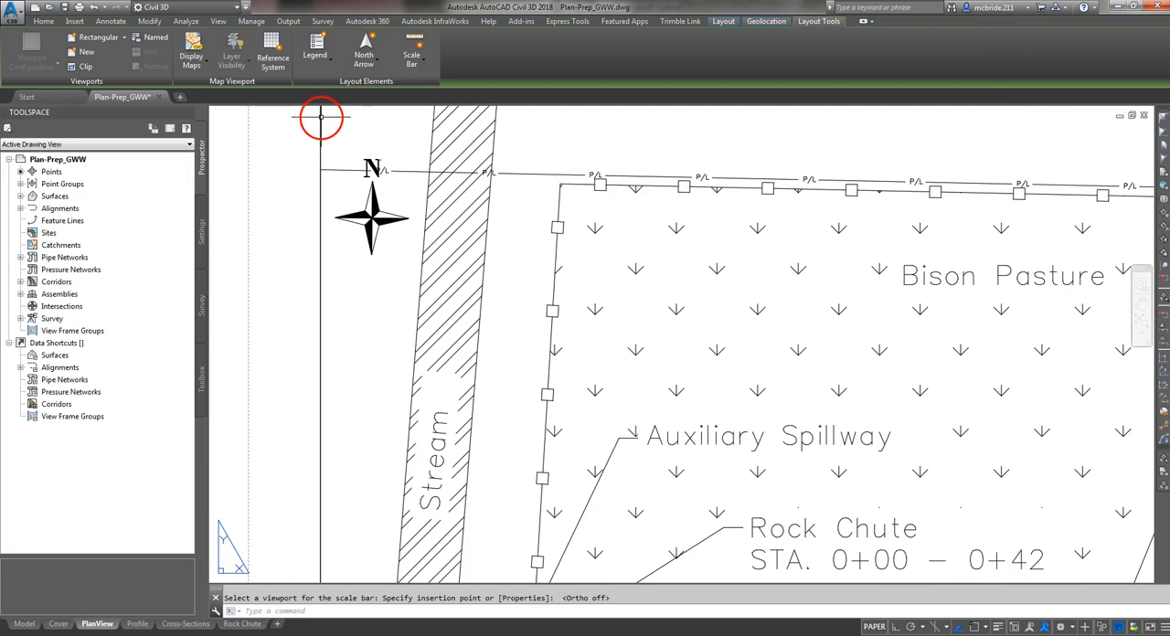
click(373, 169)
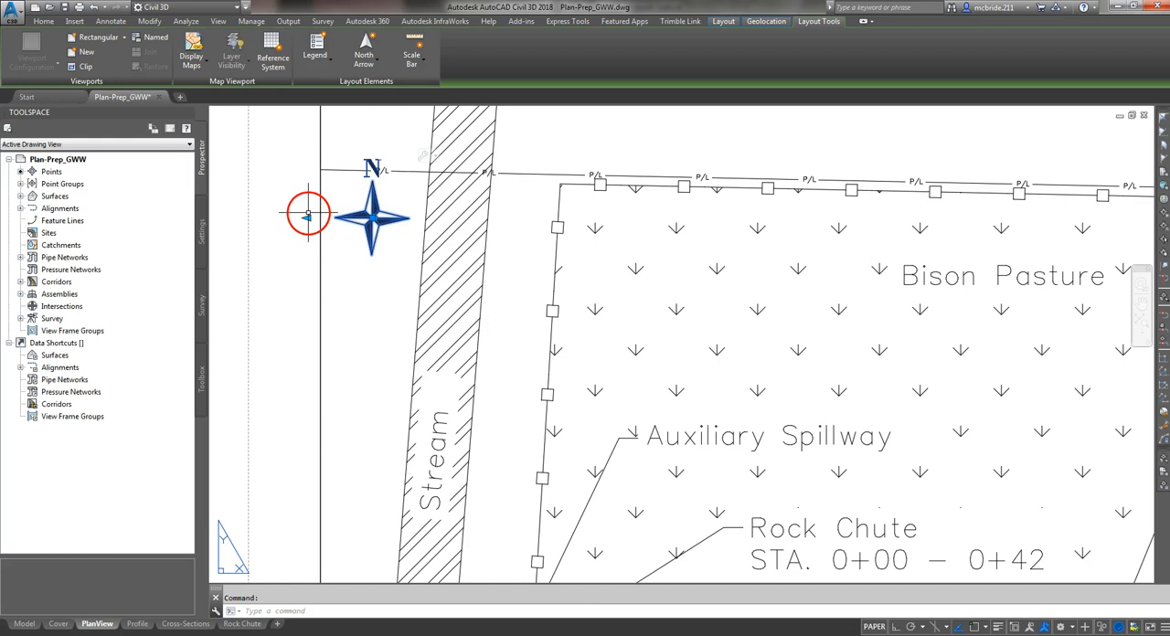
click(306, 217)
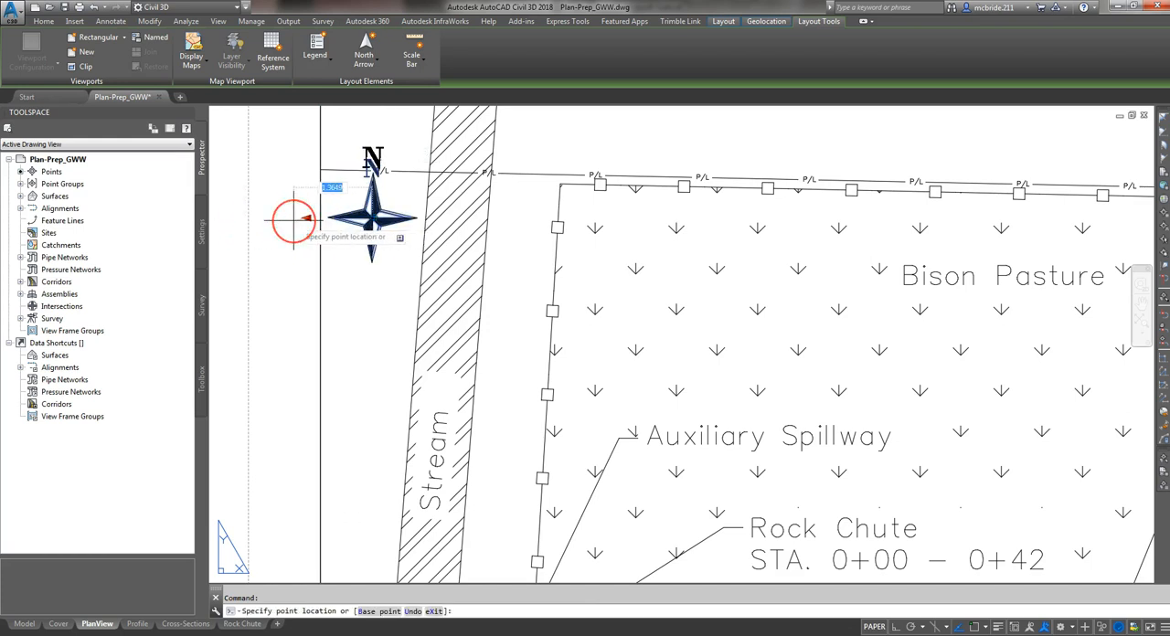
key(Escape)
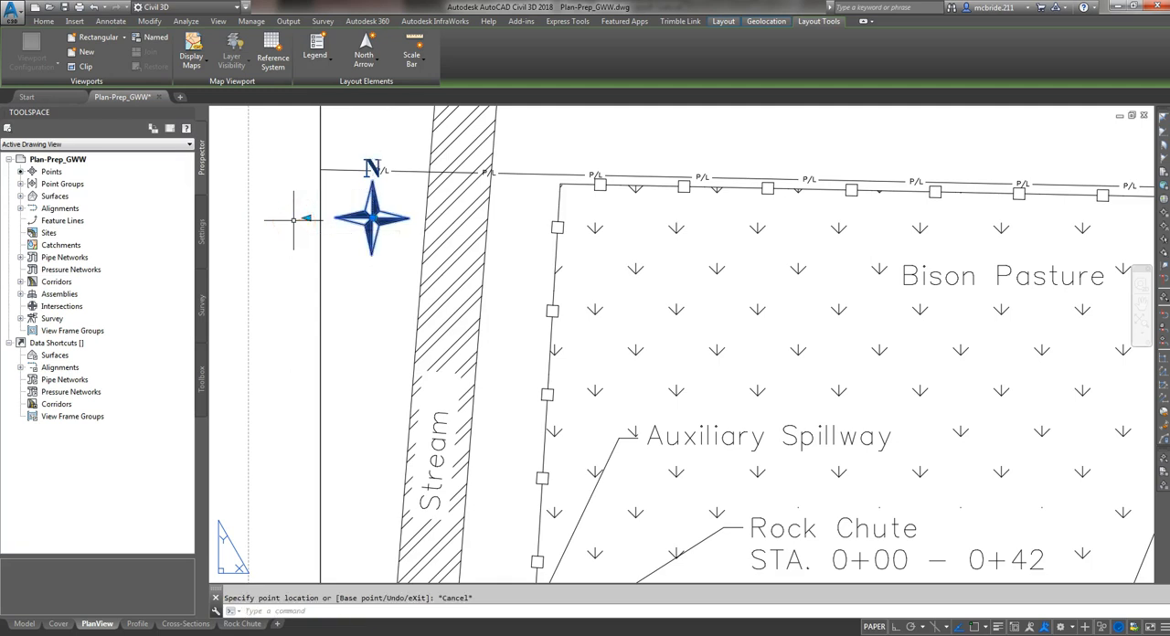
key(Escape)
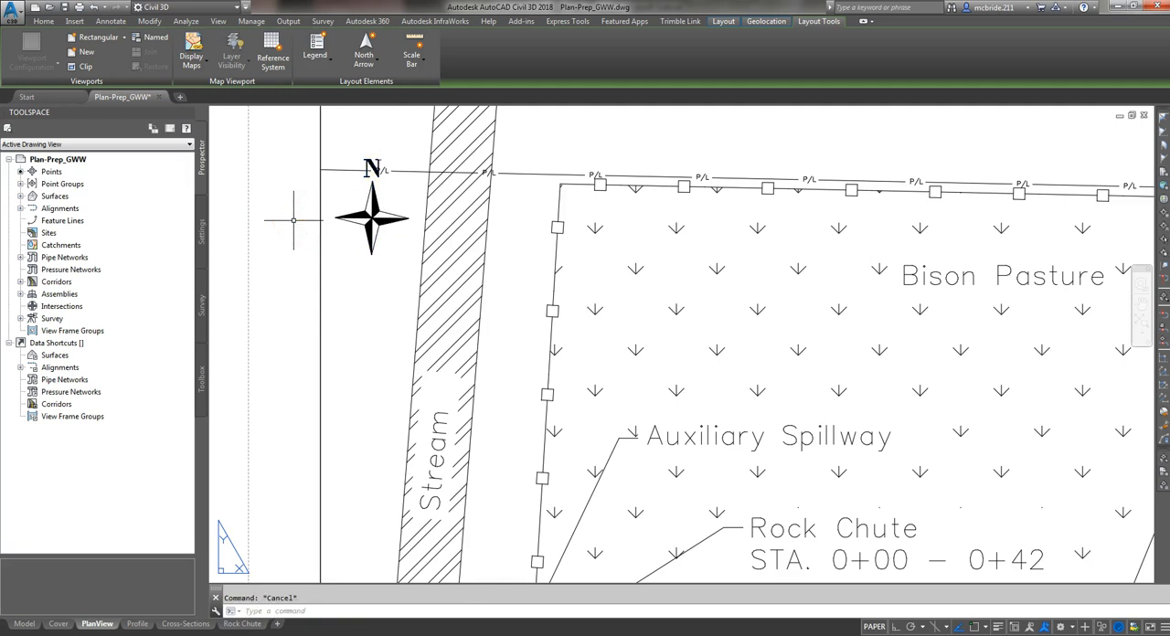
scroll(243, 217, down, 7)
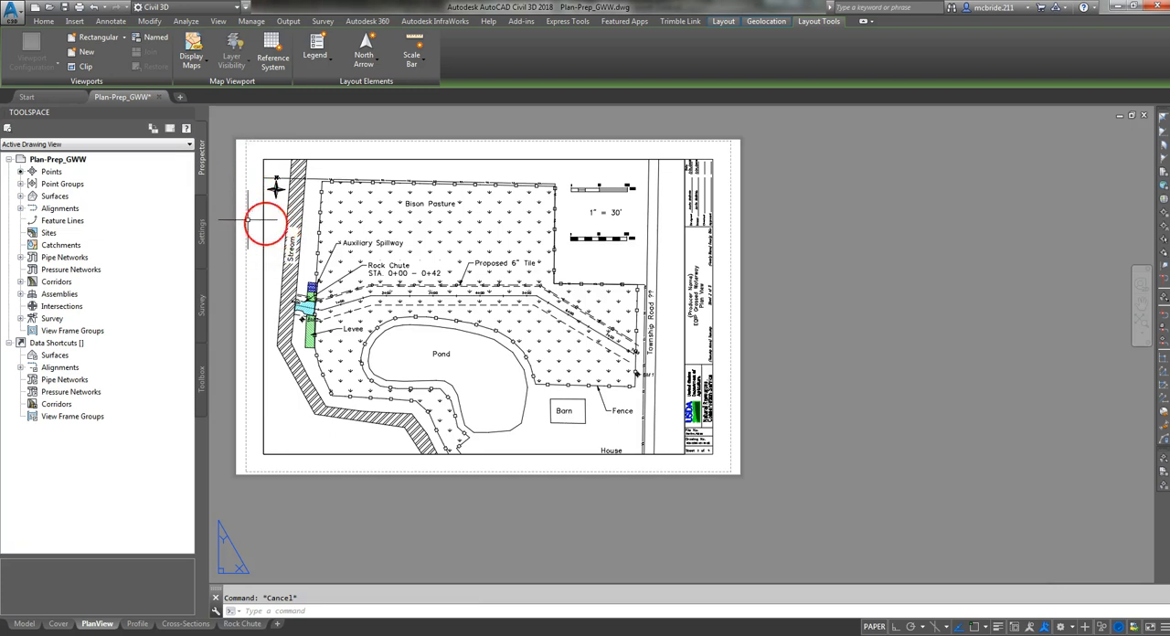
- Open the Profile sheet and turn off the _BoundaryLines layer
click(137, 623)
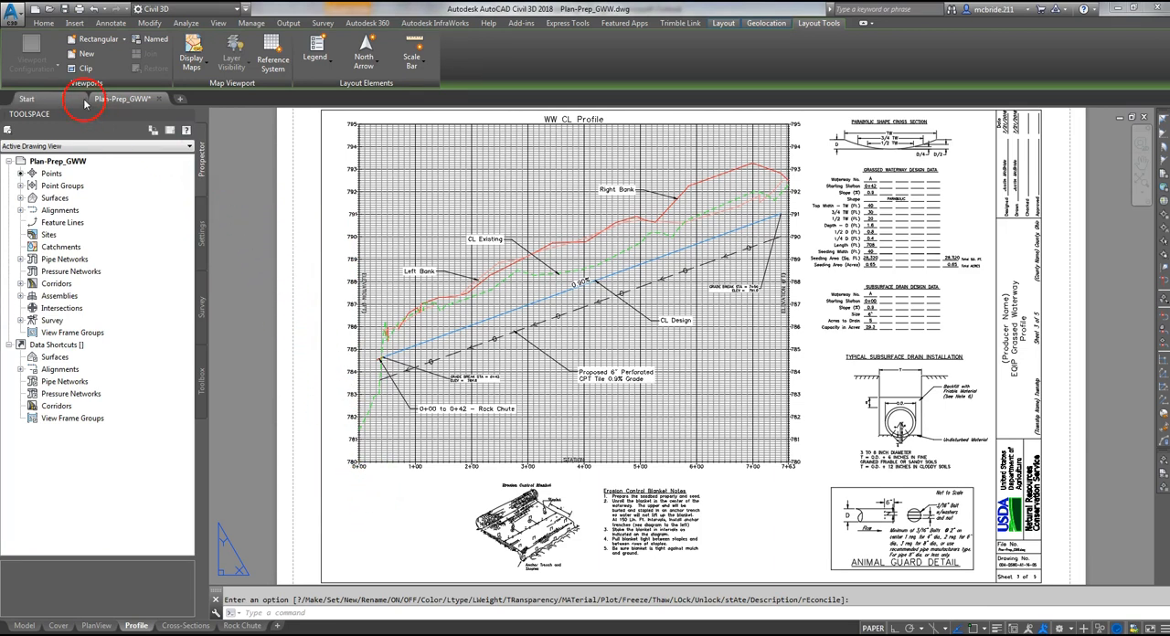
click(43, 22)
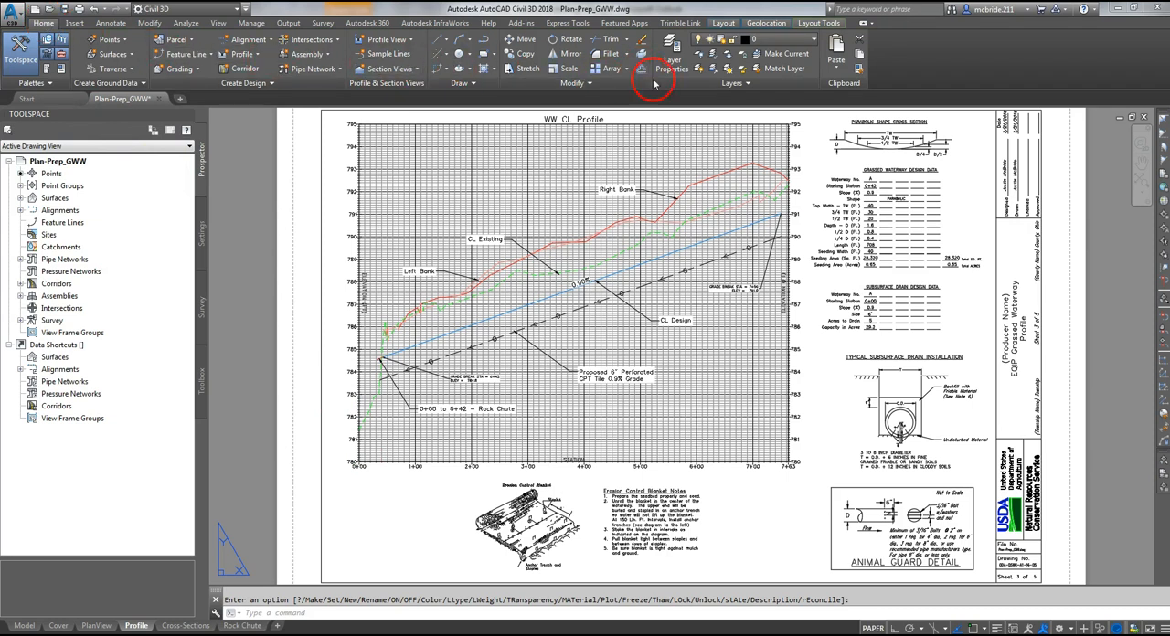
click(817, 39)
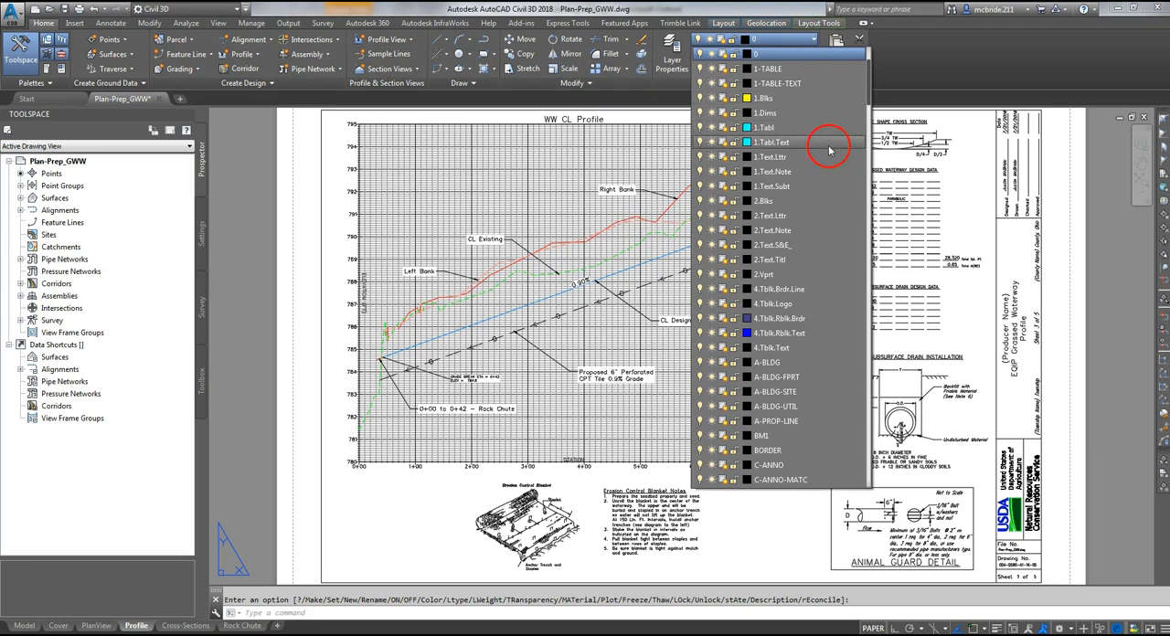
scroll(826, 148, up, 3)
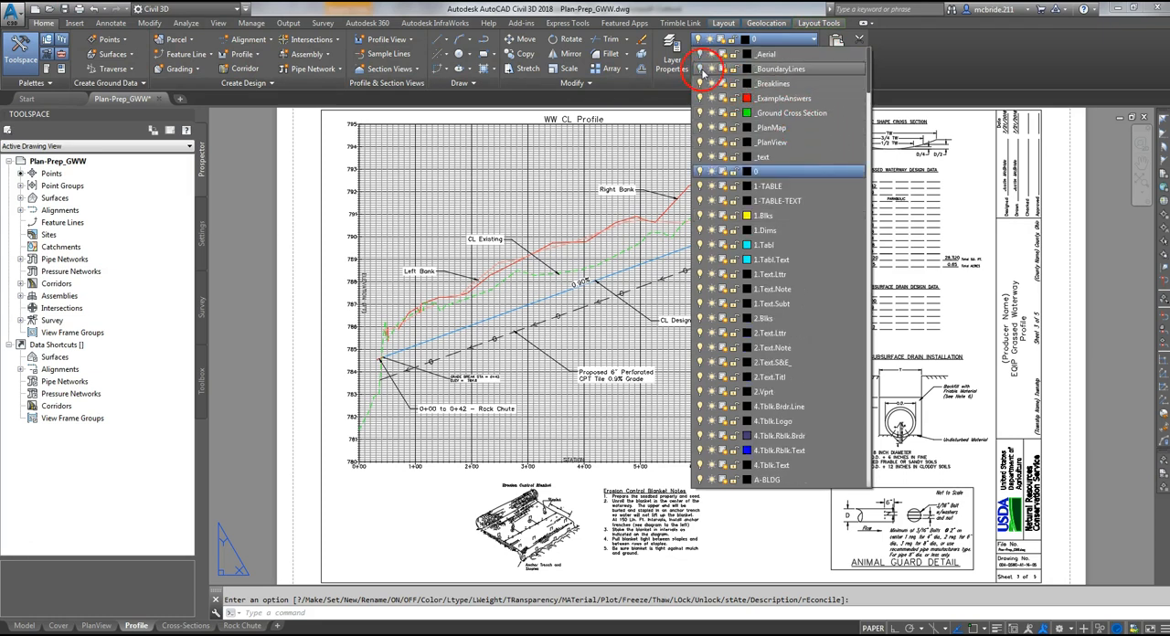
click(700, 69)
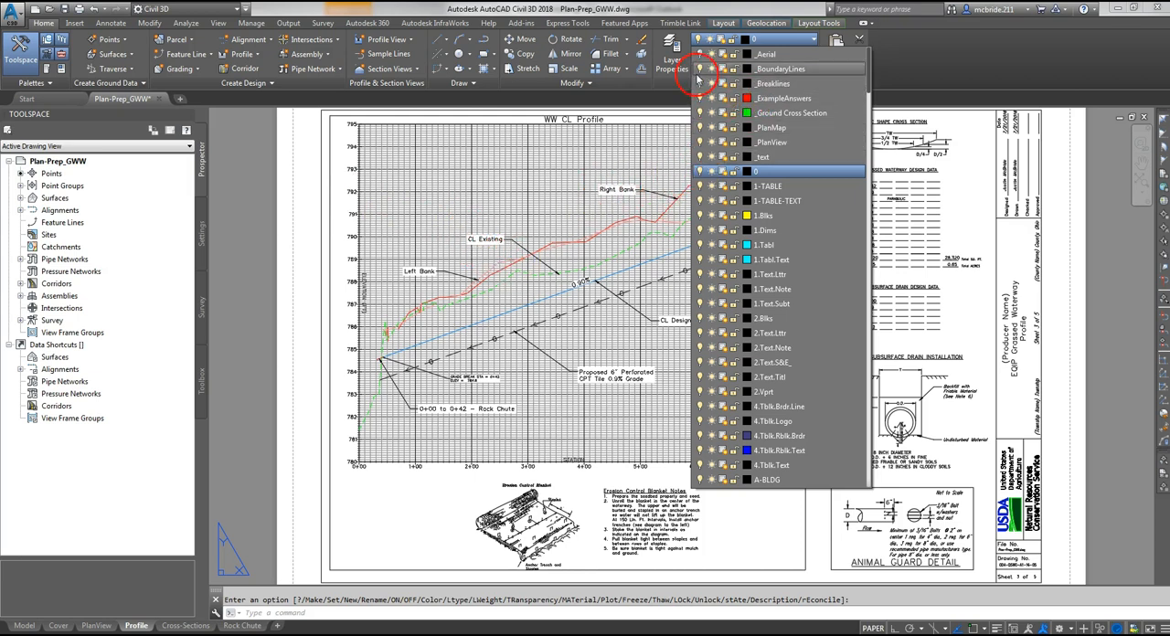
click(283, 314)
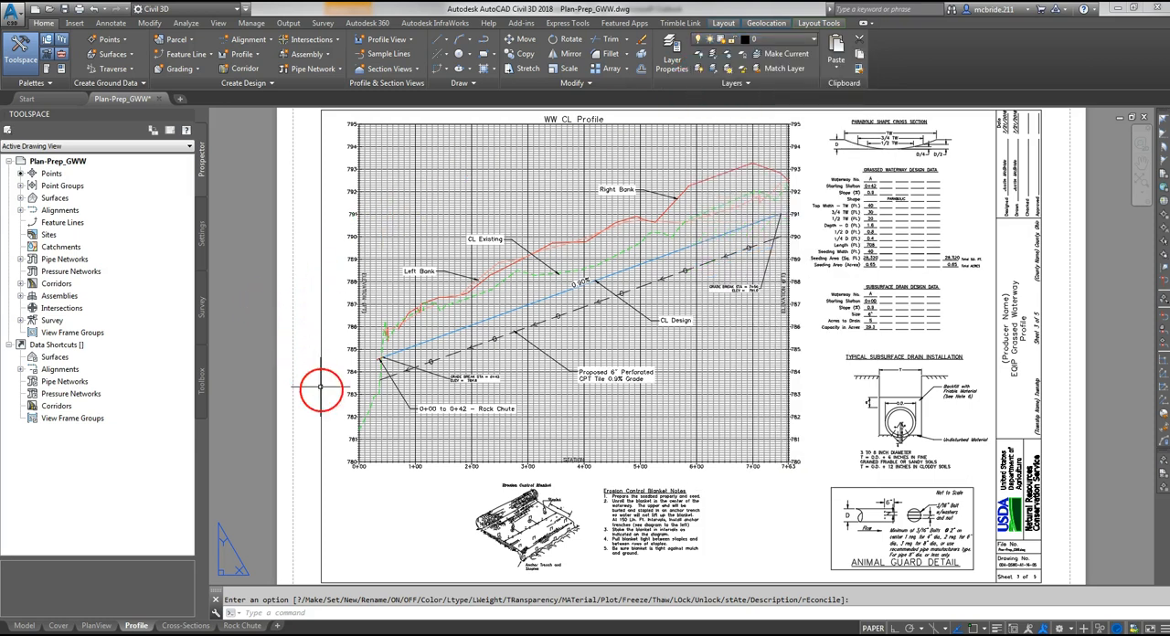
- Check the profile viewport's scale, return to paper space, and examine the bank, centerline, grade break and tile labels along the WW CL Profile
double_click(389, 480)
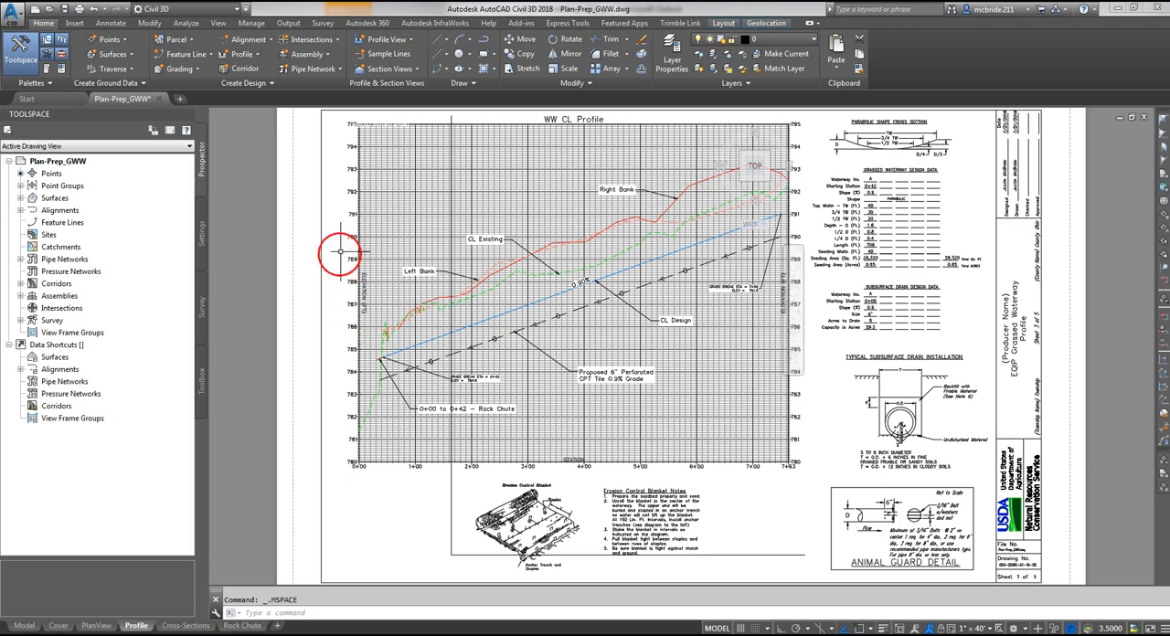
double_click(292, 255)
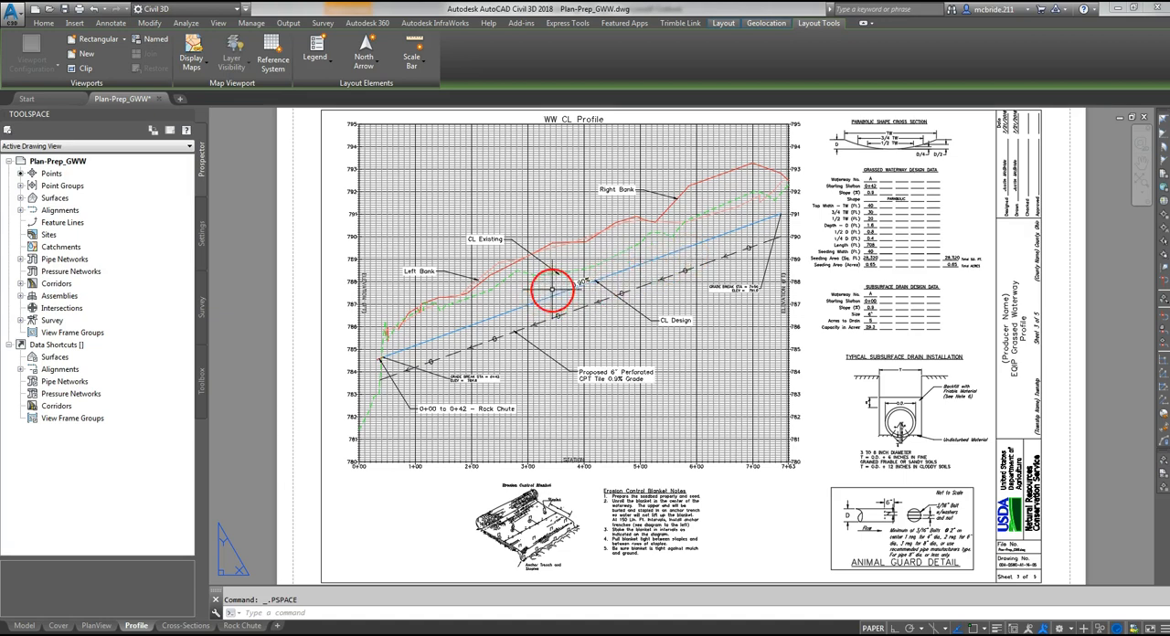
scroll(648, 238, up, 5)
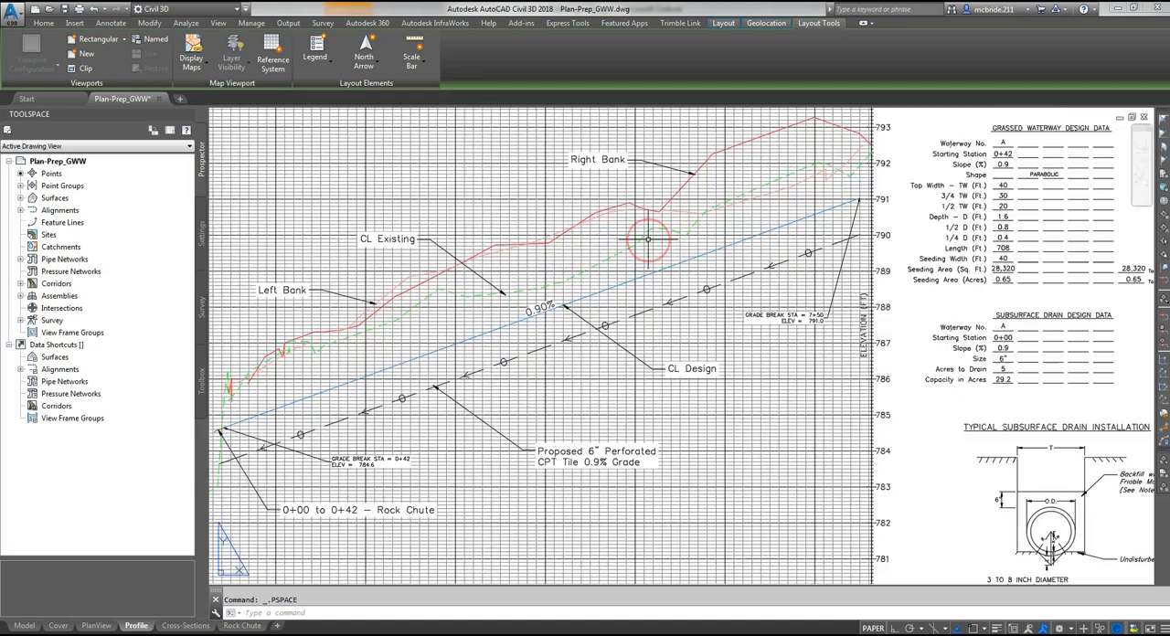
scroll(651, 247, down, 4)
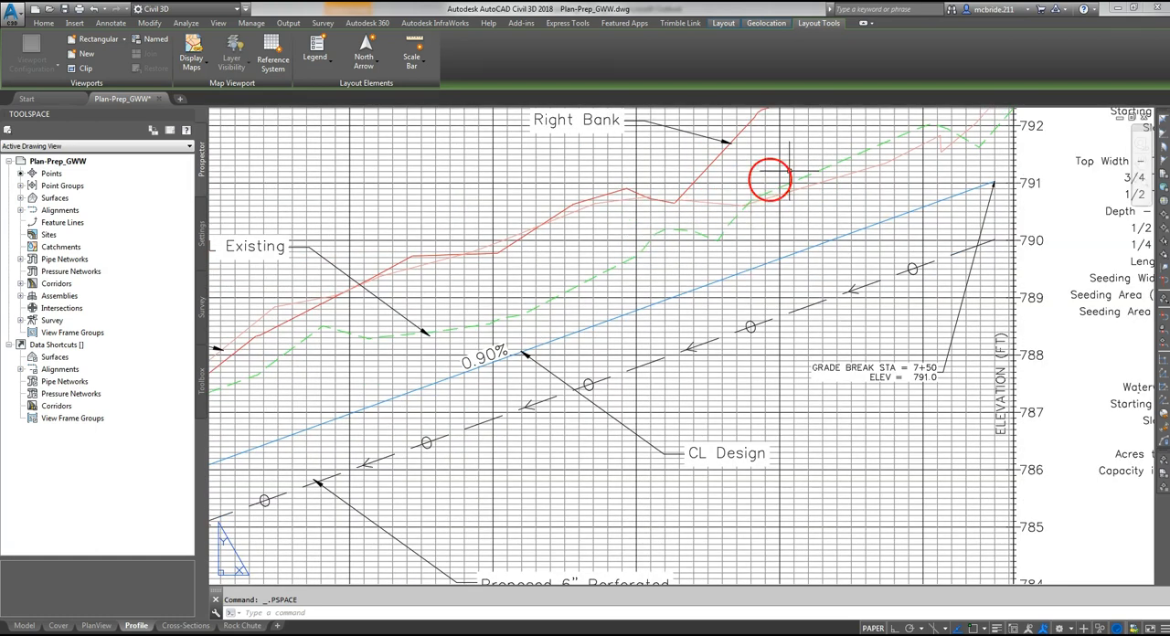
scroll(906, 178, down, 2)
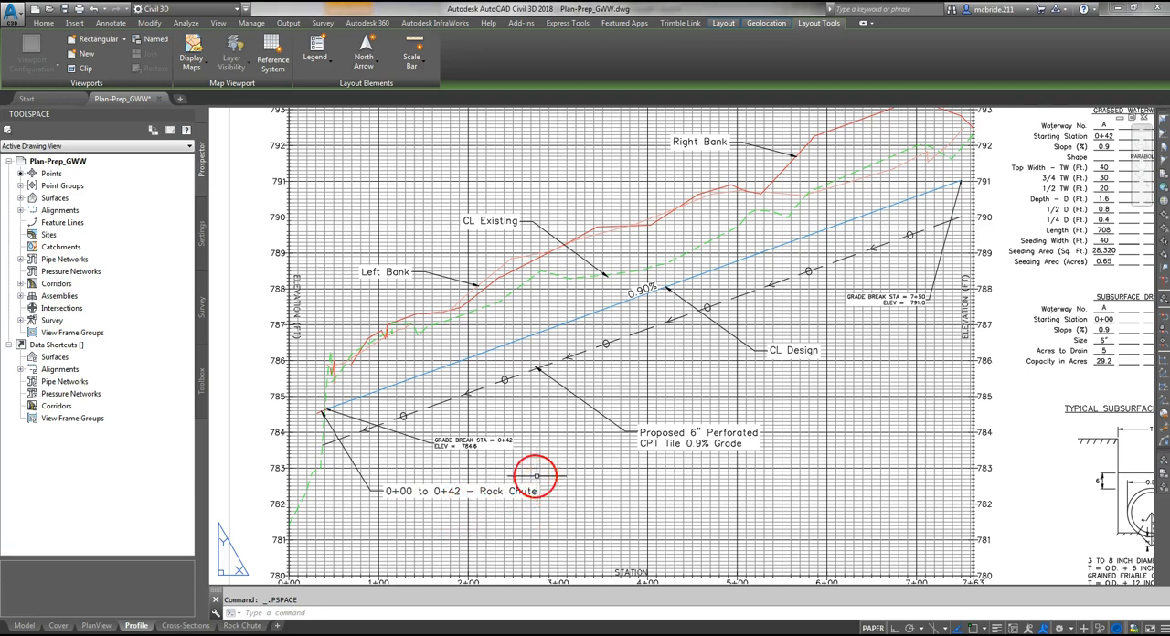
scroll(481, 455, up, 3)
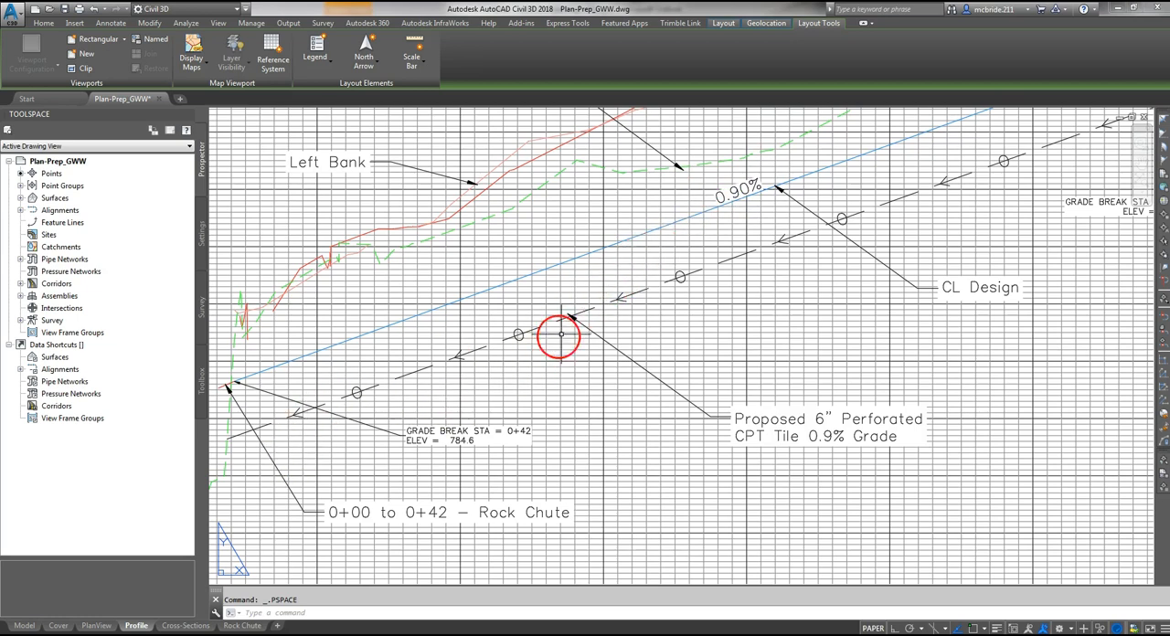
middle_drag(668, 256, 642, 331)
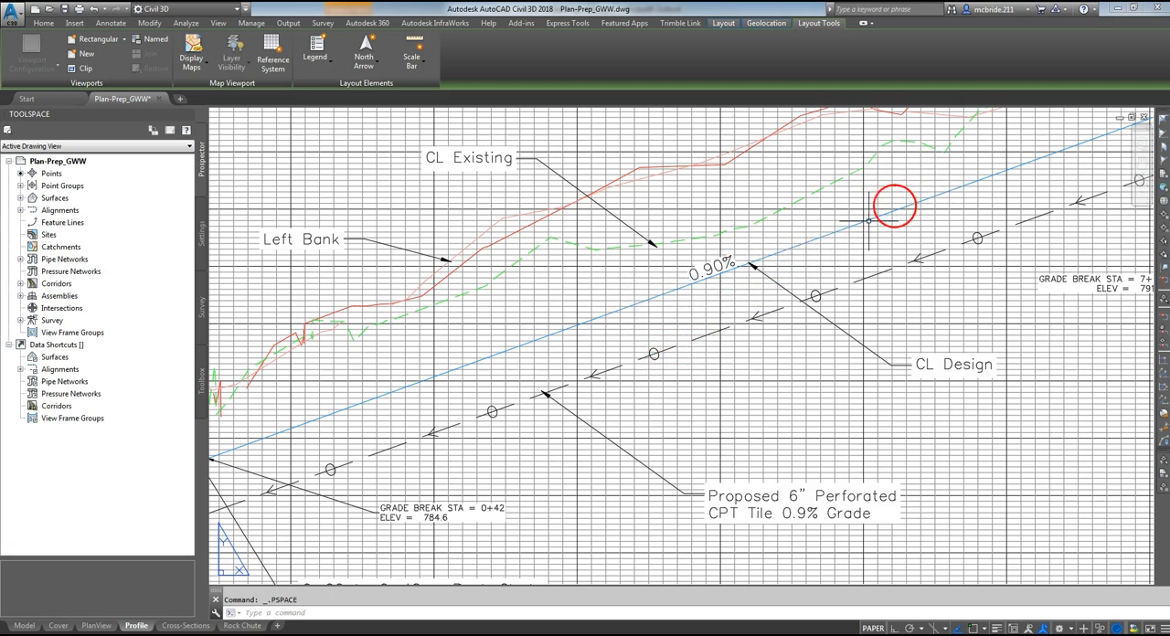
mouse_move(719, 374)
middle_down()
mouse_move(696, 316)
mouse_move(633, 275)
middle_up()
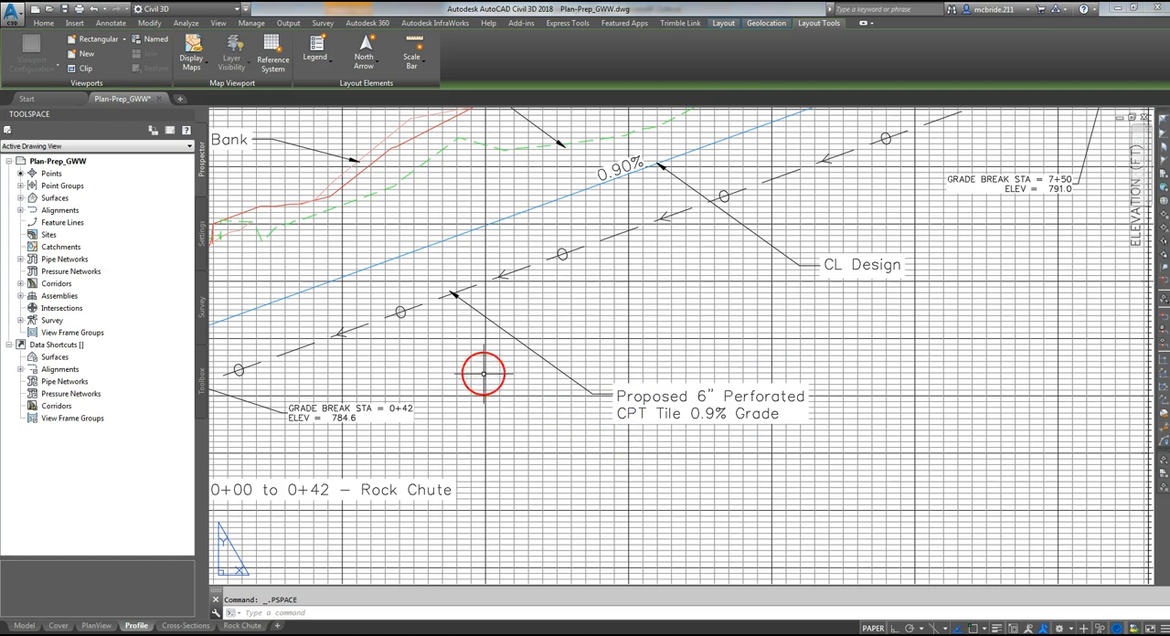
click(595, 249)
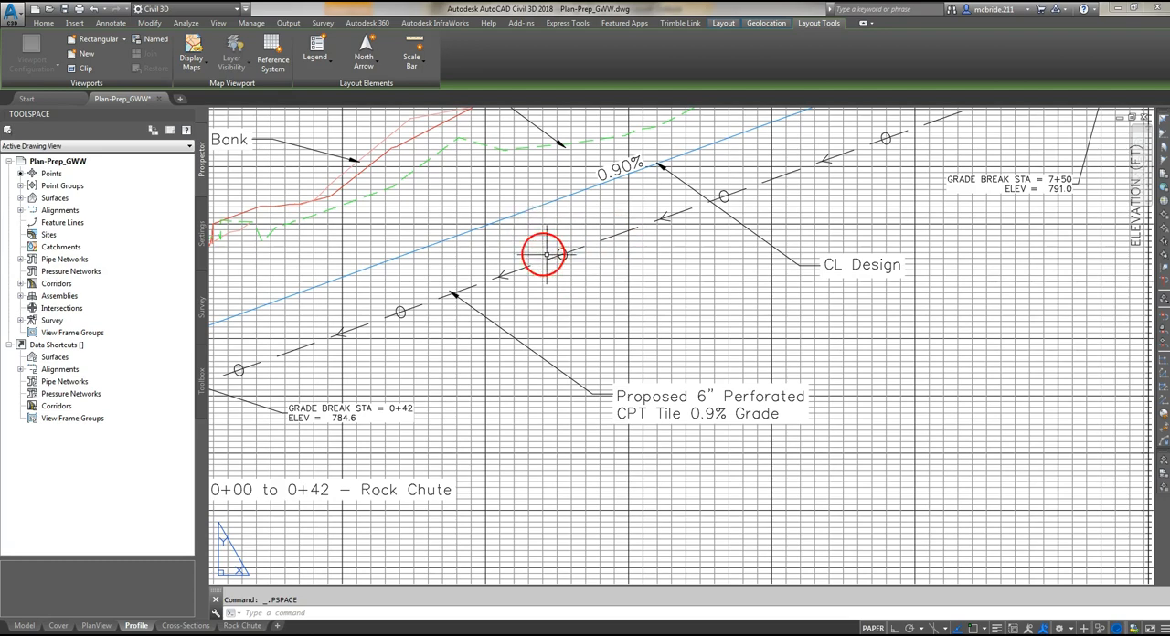
mouse_move(849, 223)
middle_down()
mouse_move(752, 256)
mouse_move(651, 378)
mouse_move(595, 345)
middle_up()
middle_drag(753, 269, 582, 414)
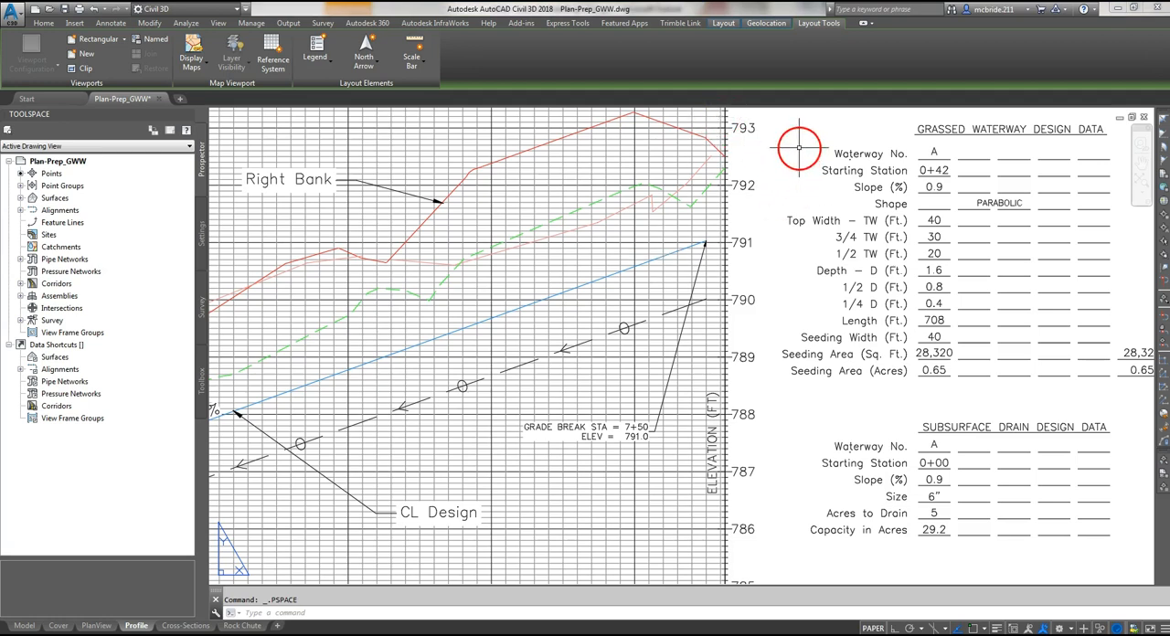
- Examine the erosion control blanket drawing with its notes and the animal guard detail on the Profile sheet
scroll(798, 144, down, 4)
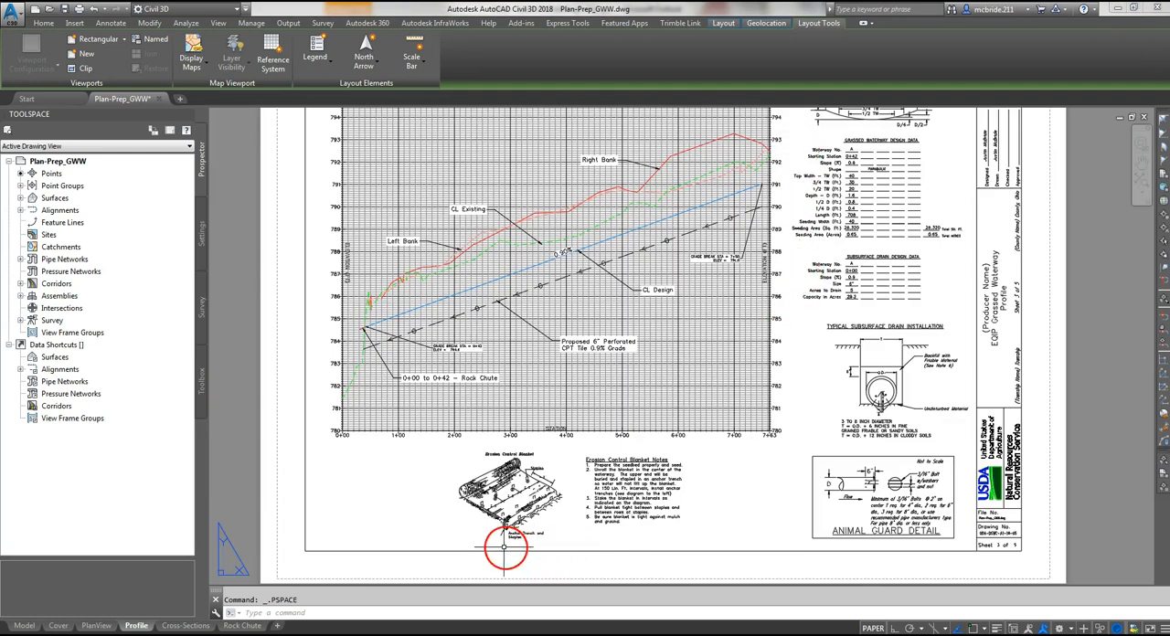
scroll(503, 547, up, 2)
scroll(504, 546, up, 1)
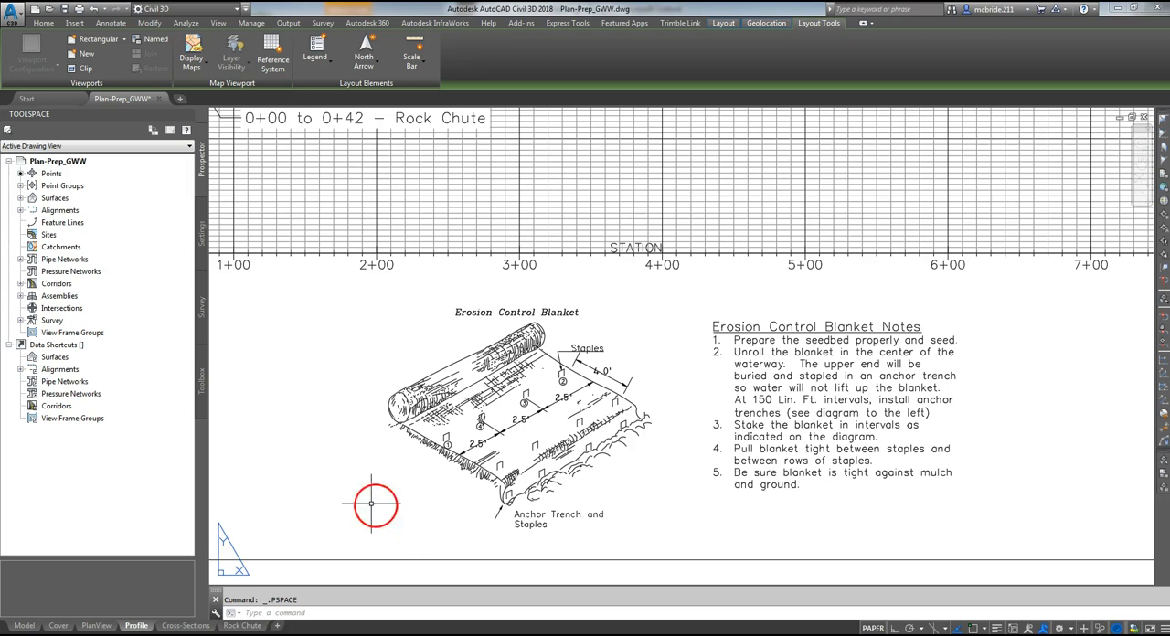
scroll(344, 497, down, 3)
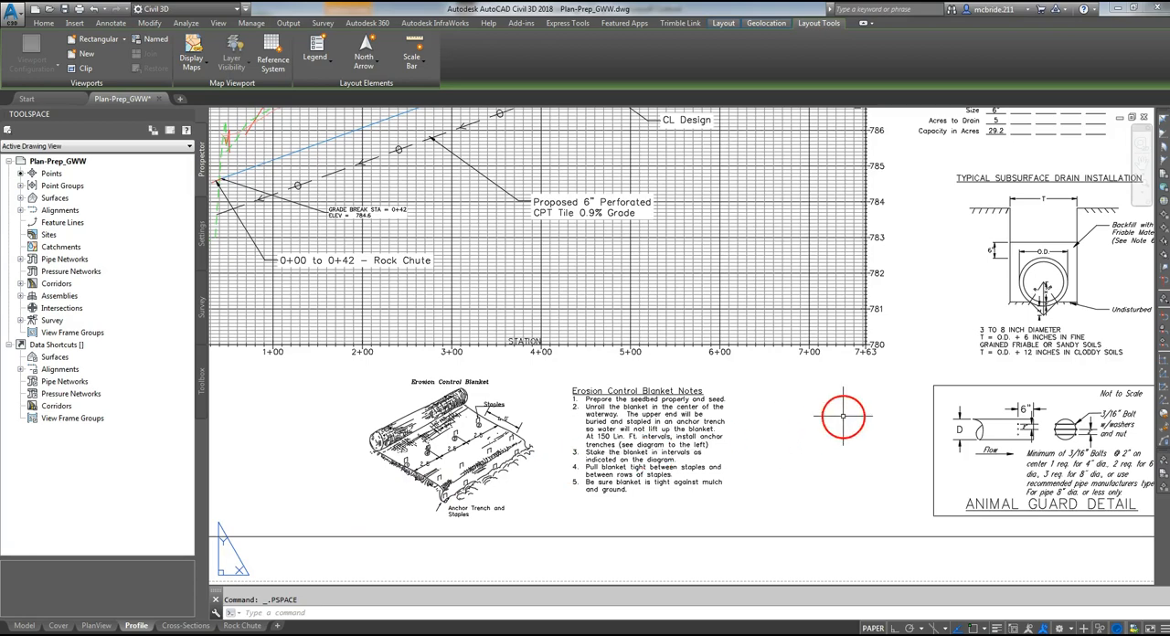
middle_drag(725, 413, 457, 417)
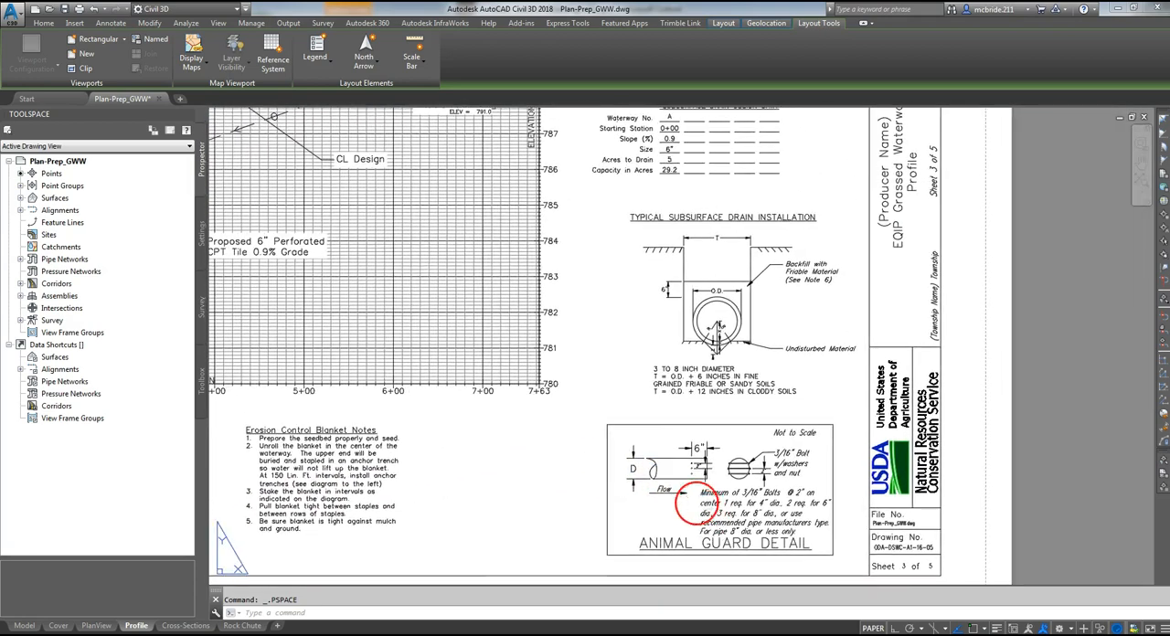
scroll(684, 475, up, 4)
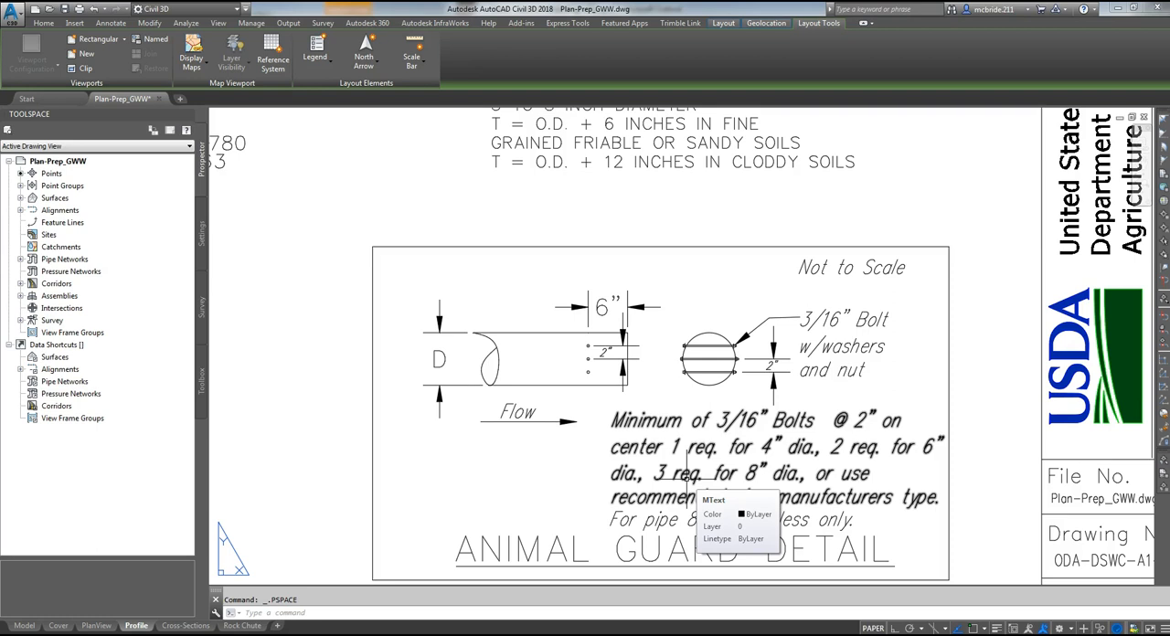
middle_drag(528, 487, 515, 381)
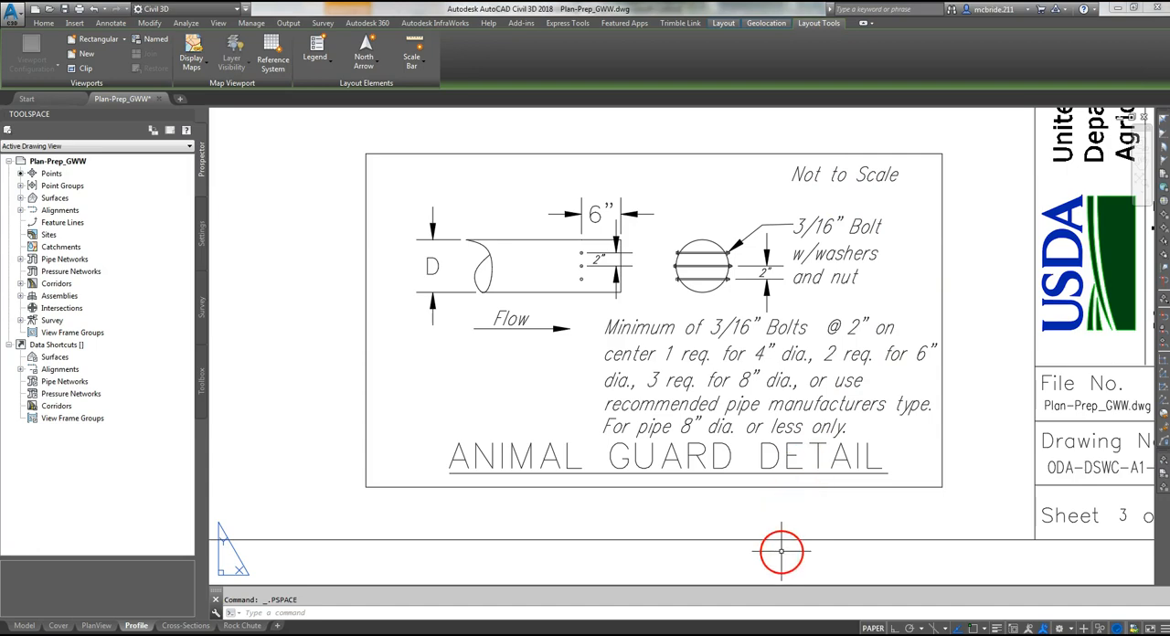
scroll(716, 561, down, 4)
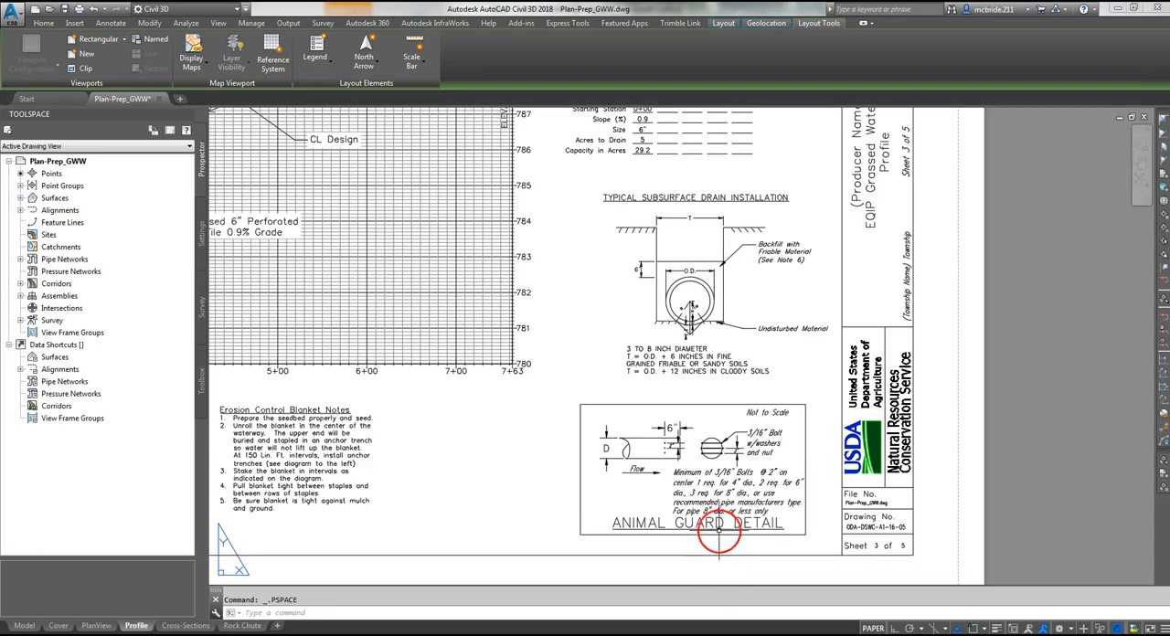
- Examine the typical subsurface drain installation detail and its trench width notes
middle_drag(768, 333, 784, 410)
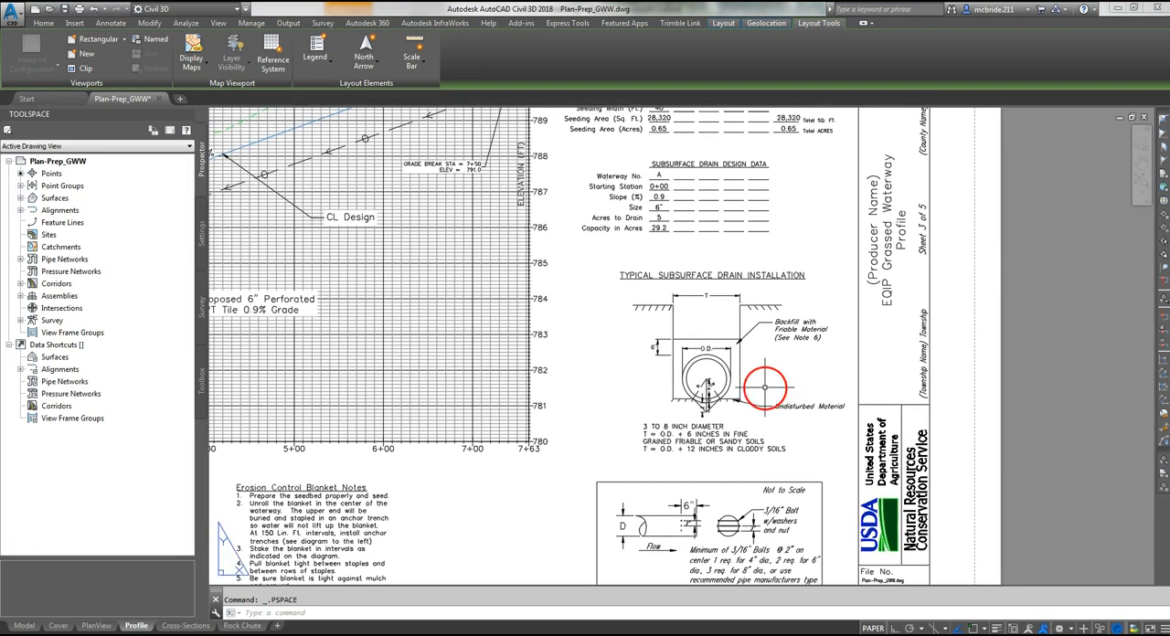
scroll(765, 388, up, 3)
scroll(632, 377, up, 1)
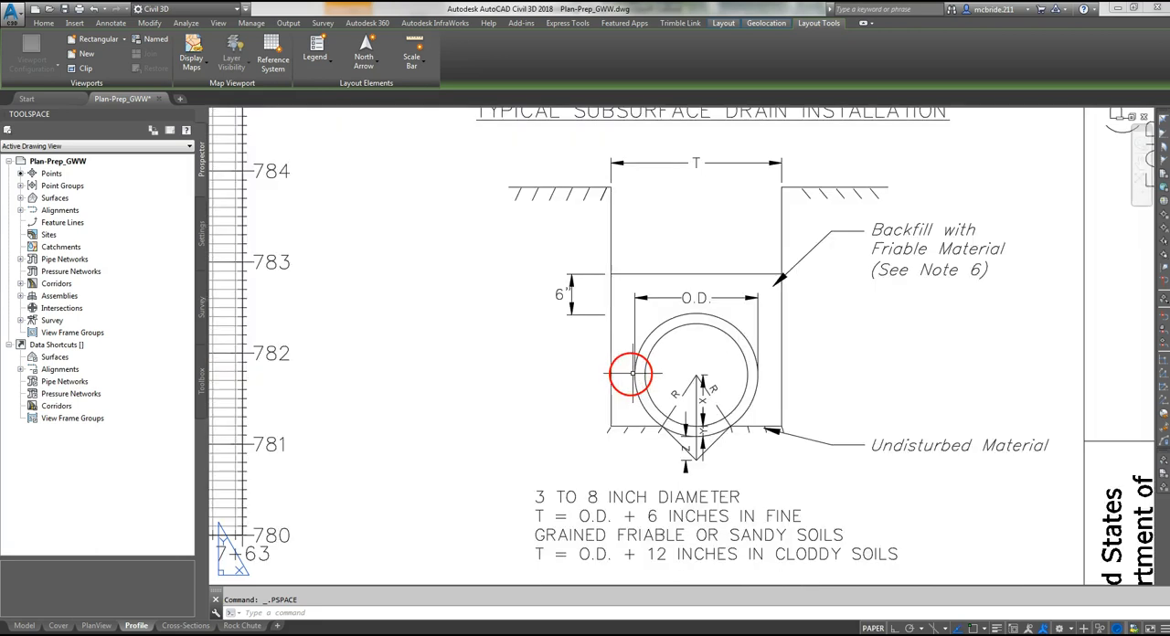
middle_drag(591, 419, 575, 381)
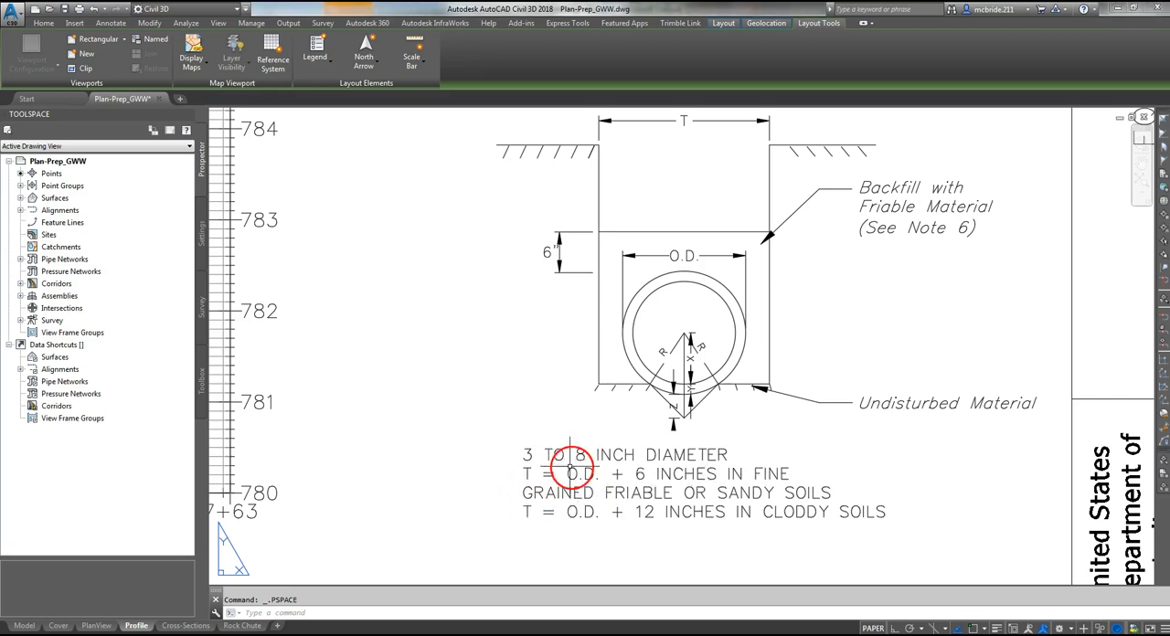
scroll(553, 444, down, 2)
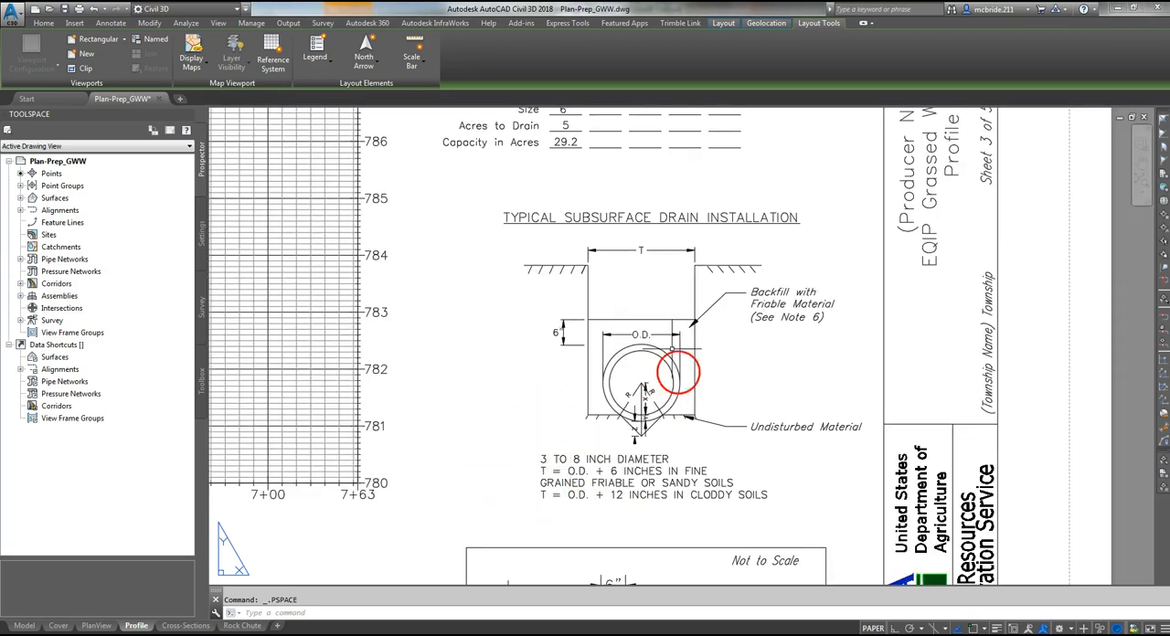
- Review the parabolic cross section with the grassed waterway and subsurface drain design data tables, and return to the full Profile sheet
mouse_move(634, 287)
middle_down()
mouse_move(655, 457)
mouse_move(662, 300)
mouse_move(627, 402)
mouse_move(627, 456)
middle_up()
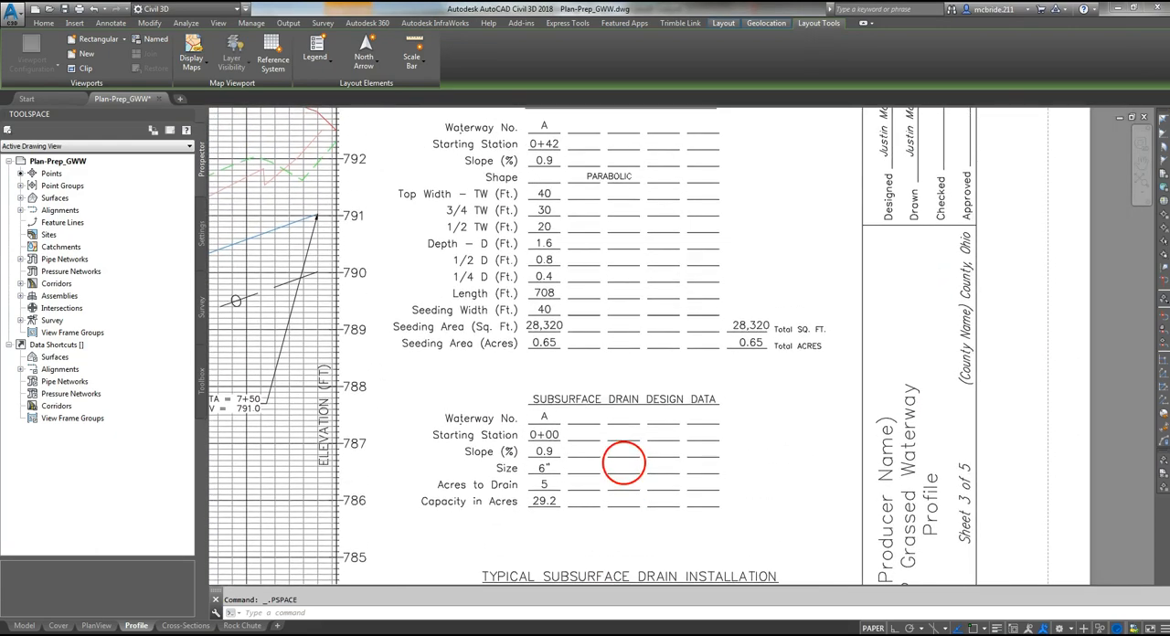
middle_drag(626, 335, 638, 448)
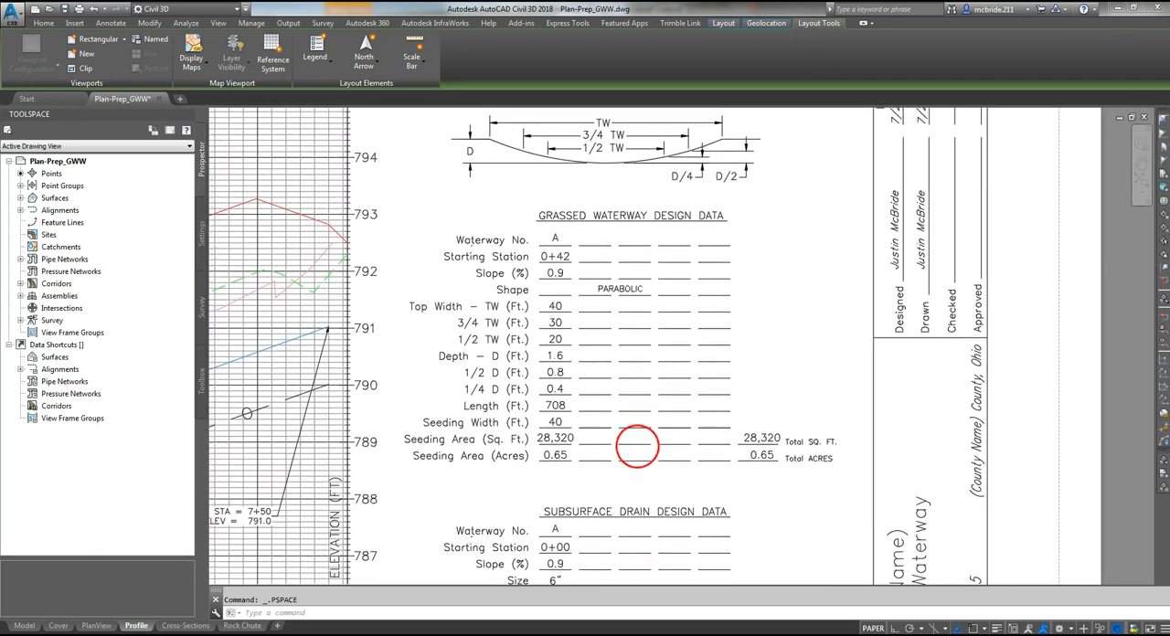
middle_drag(640, 355, 658, 401)
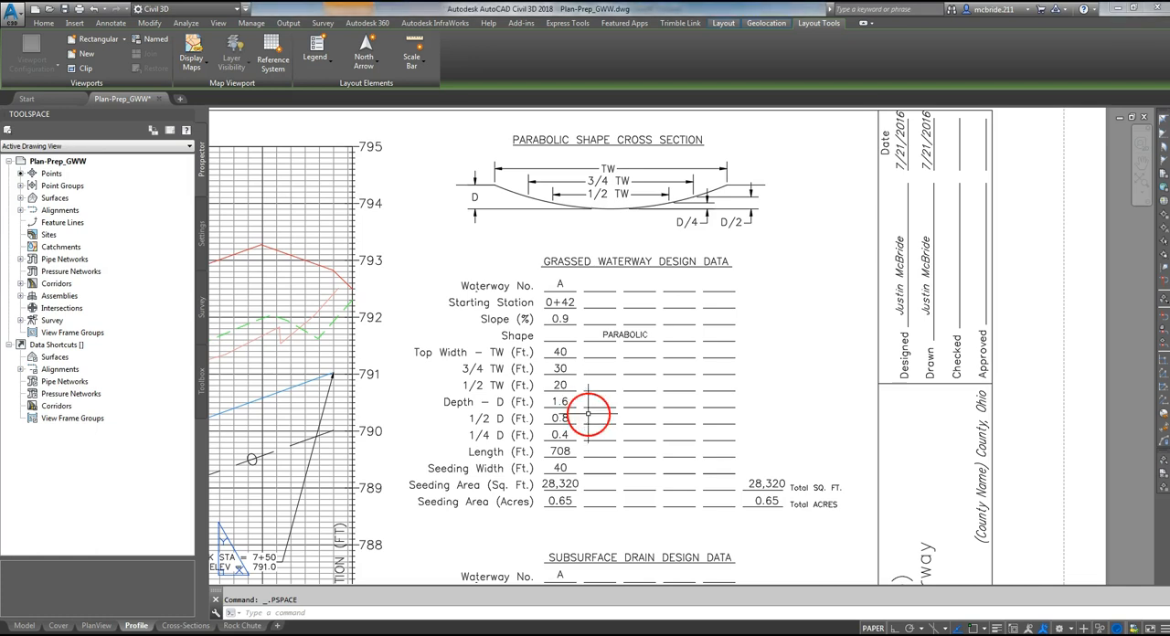
mouse_move(603, 407)
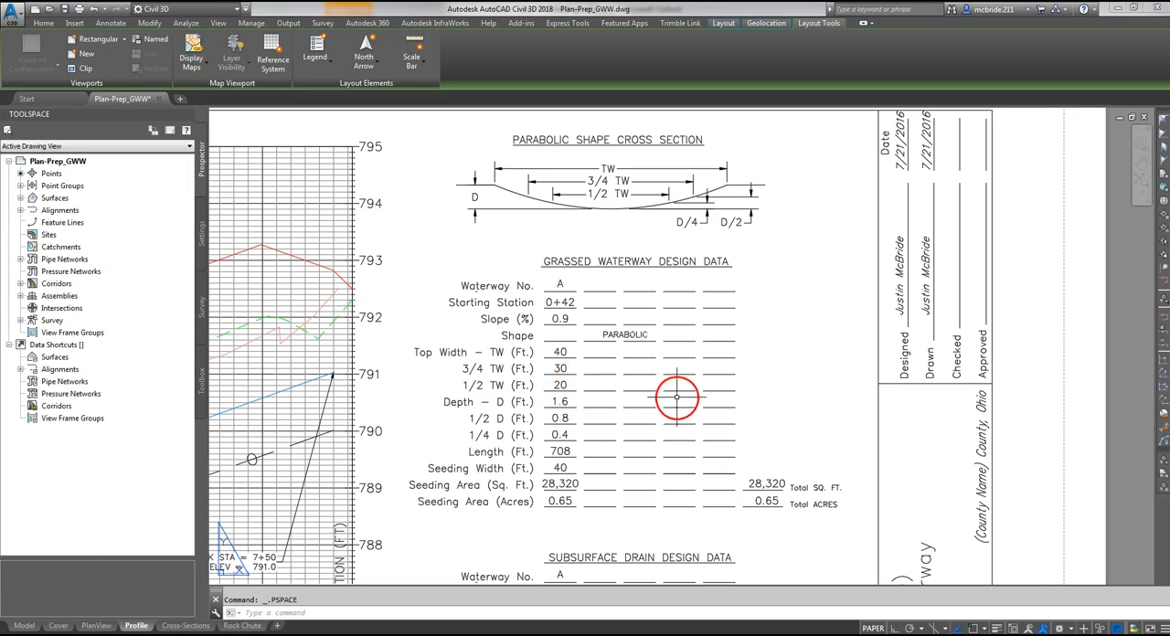
middle_drag(664, 513, 670, 187)
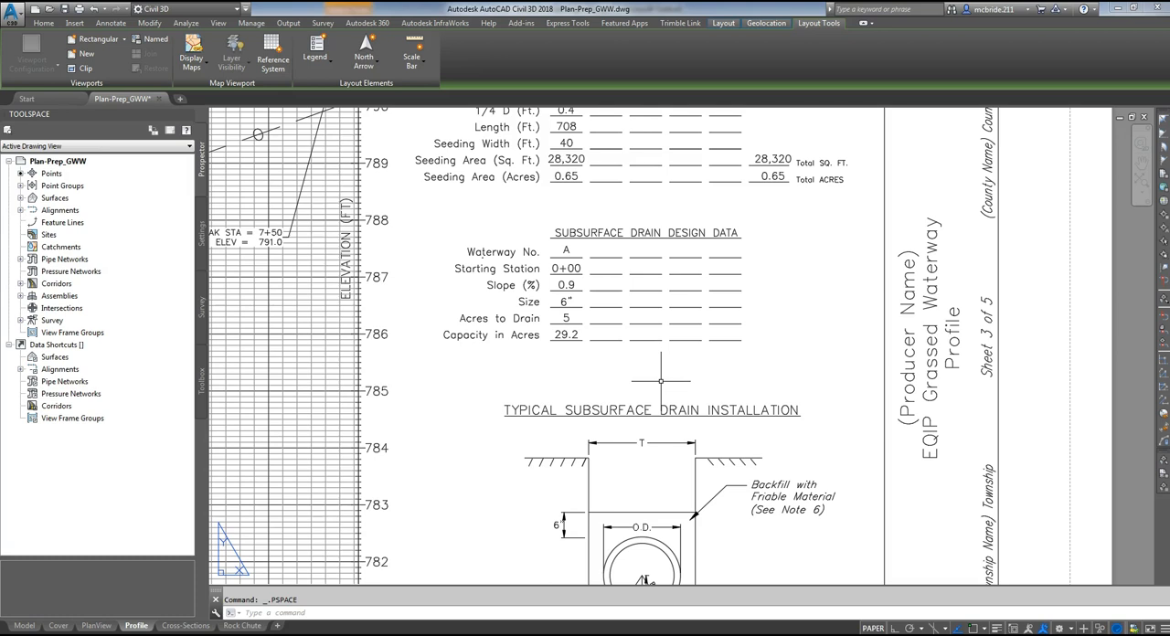
middle_drag(660, 380, 700, 251)
scroll(823, 269, down, 4)
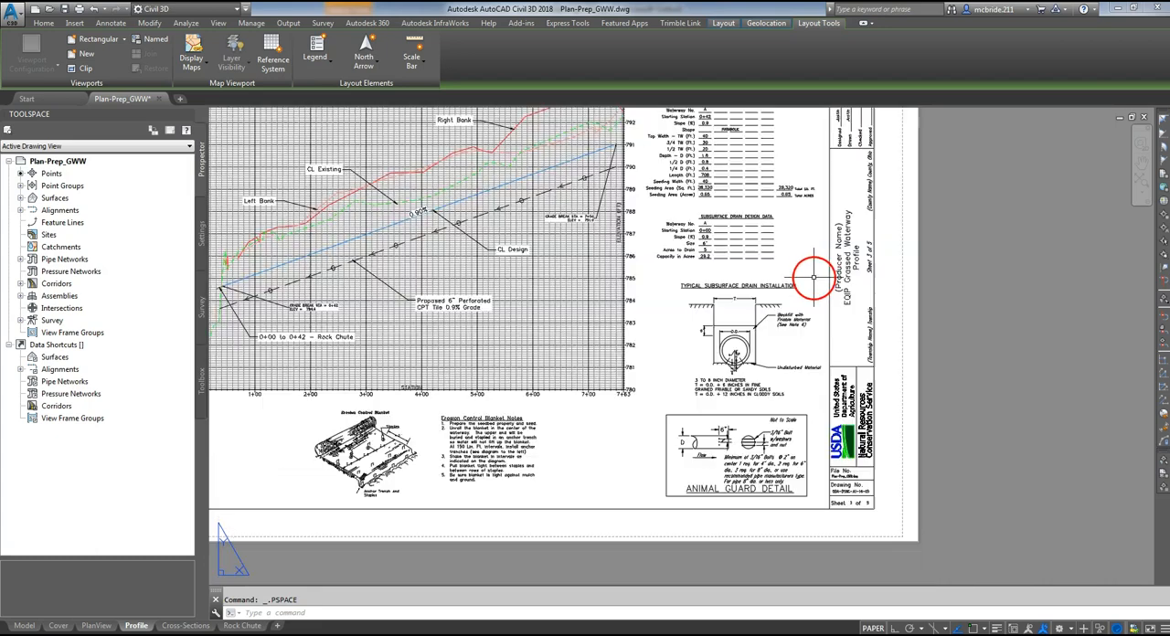
middle_drag(617, 235, 744, 269)
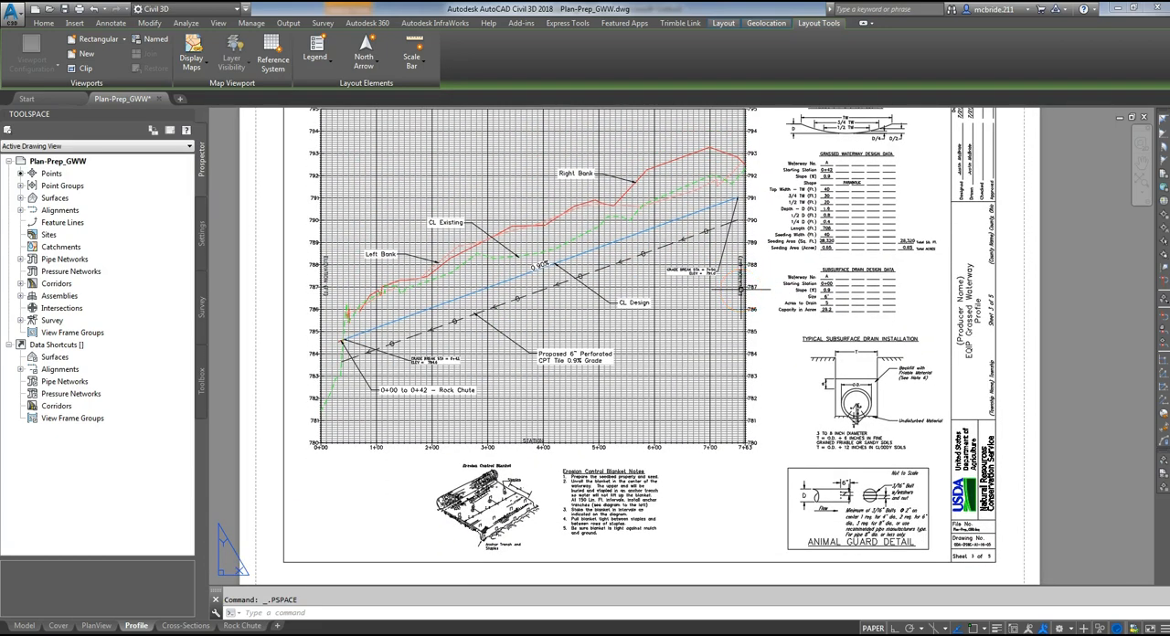
middle_drag(772, 323, 775, 335)
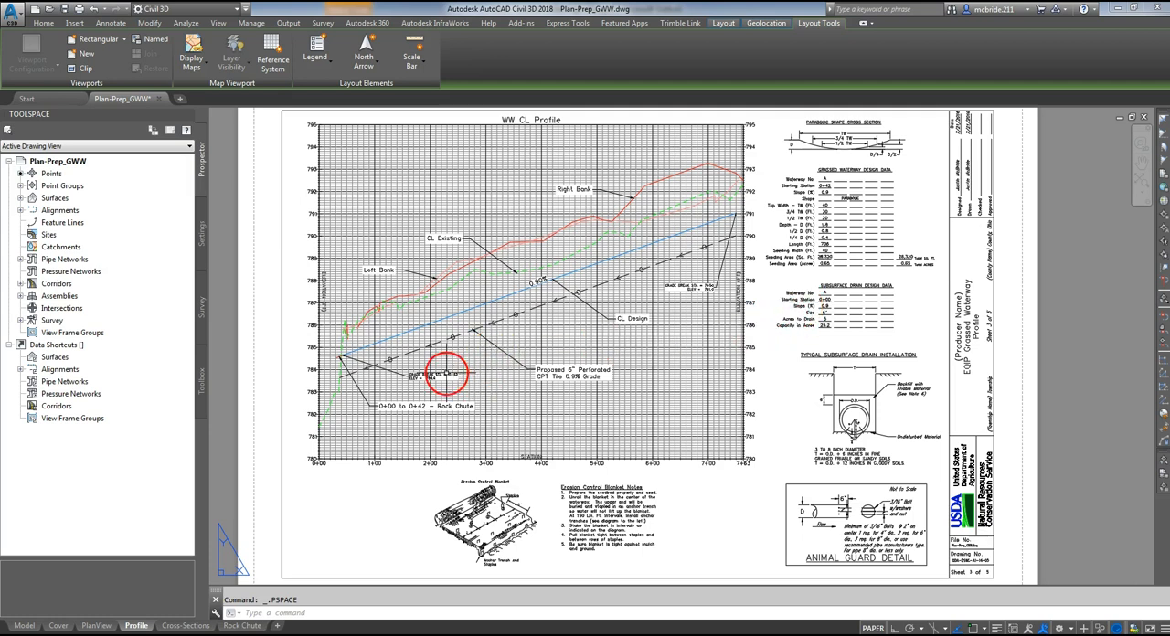
- Open the Cross-Sections sheet, check its section view viewport, return to paper space and examine the offset and elevation labels at station 3+00
click(183, 627)
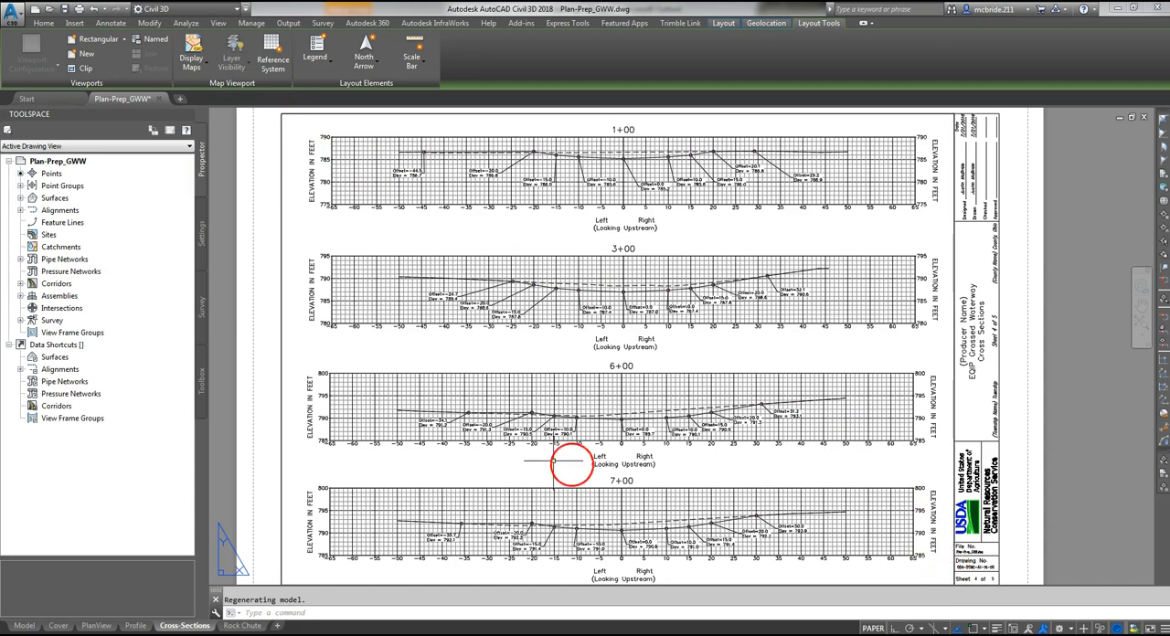
double_click(396, 357)
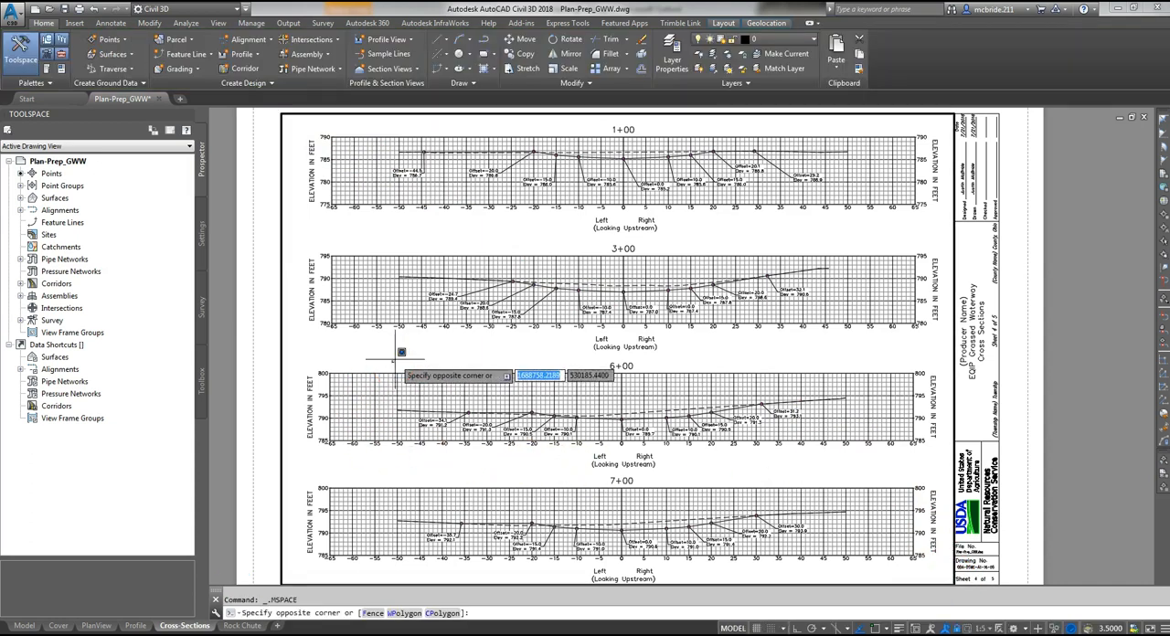
click(324, 339)
click(478, 291)
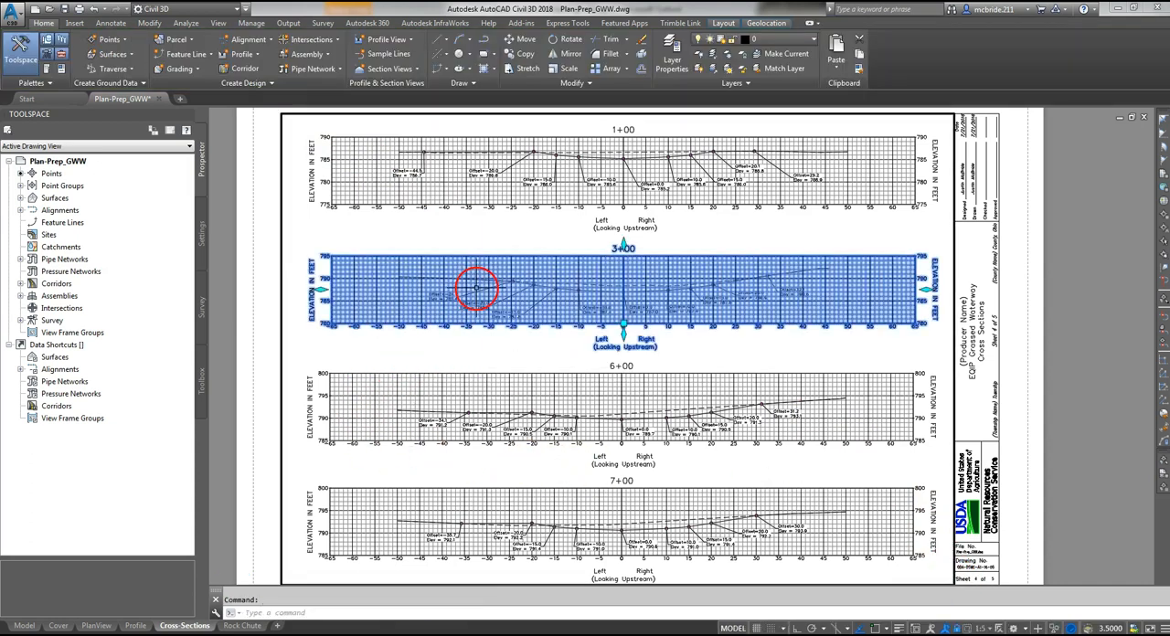
key(Escape)
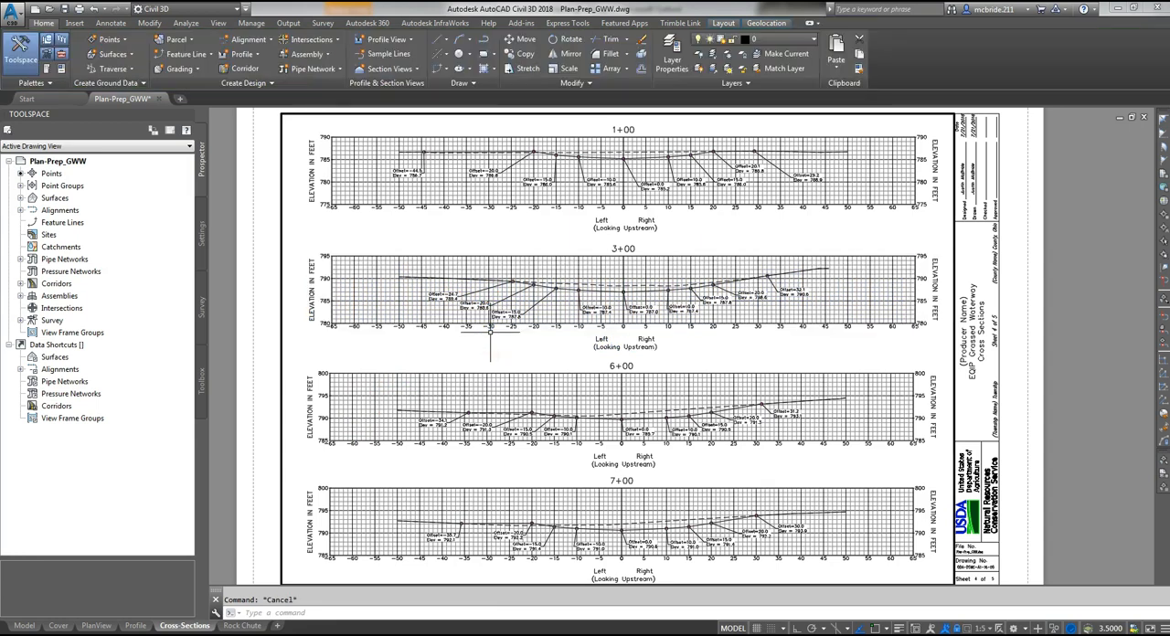
double_click(248, 359)
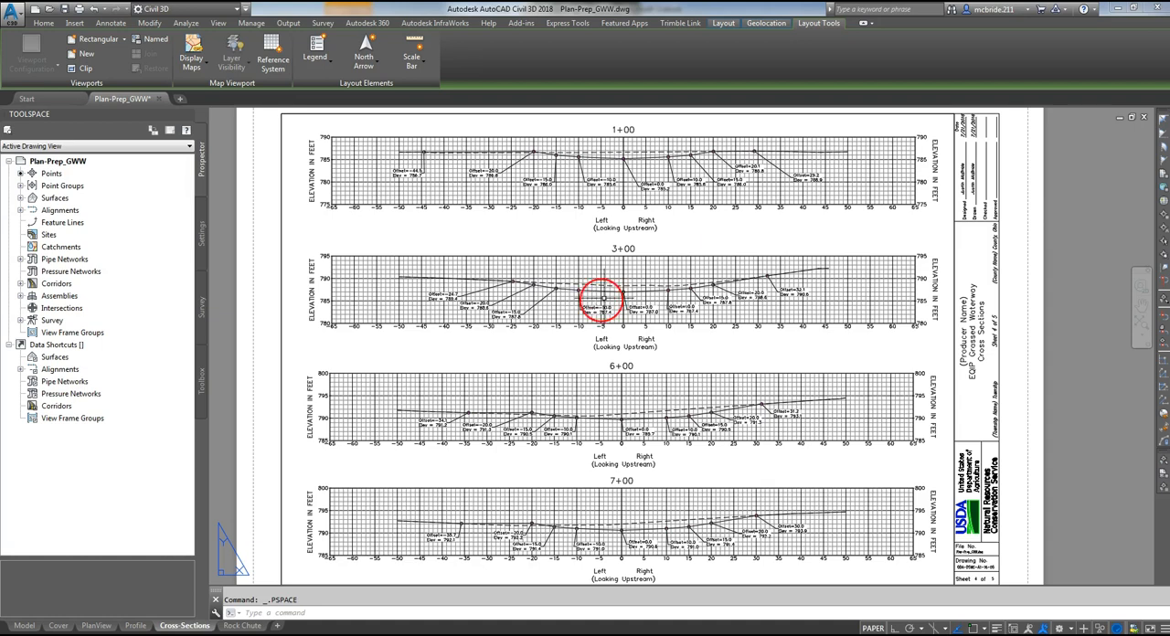
scroll(614, 291, up, 4)
scroll(606, 290, up, 2)
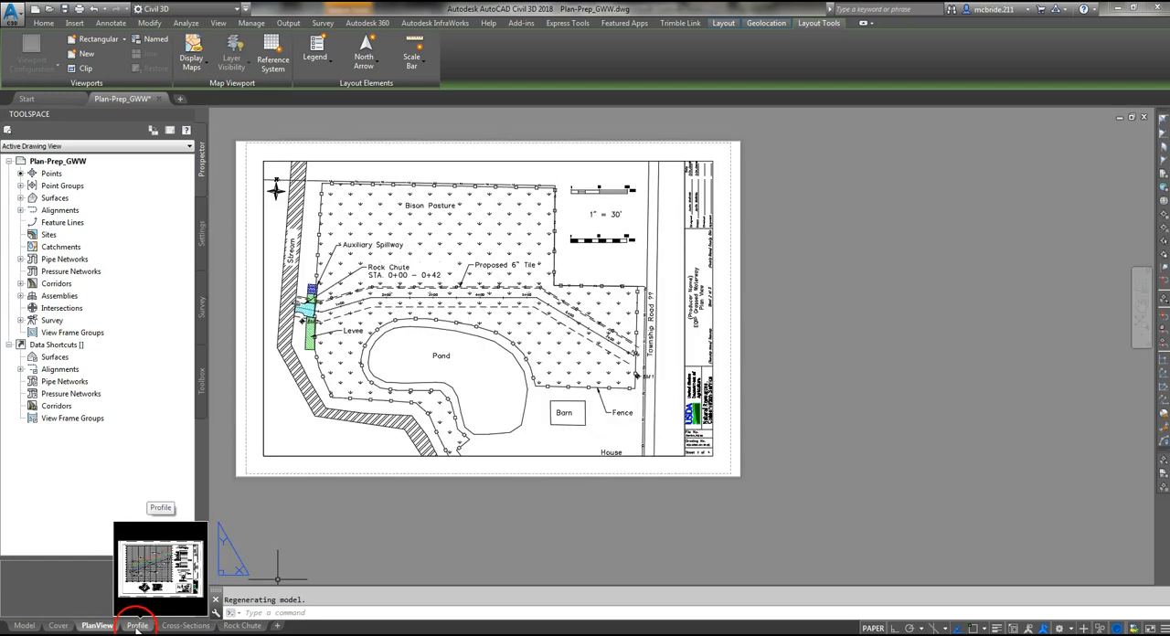
- Return to the Profile sheet and examine the TW and D dimensions of the parabolic shape cross section
click(135, 625)
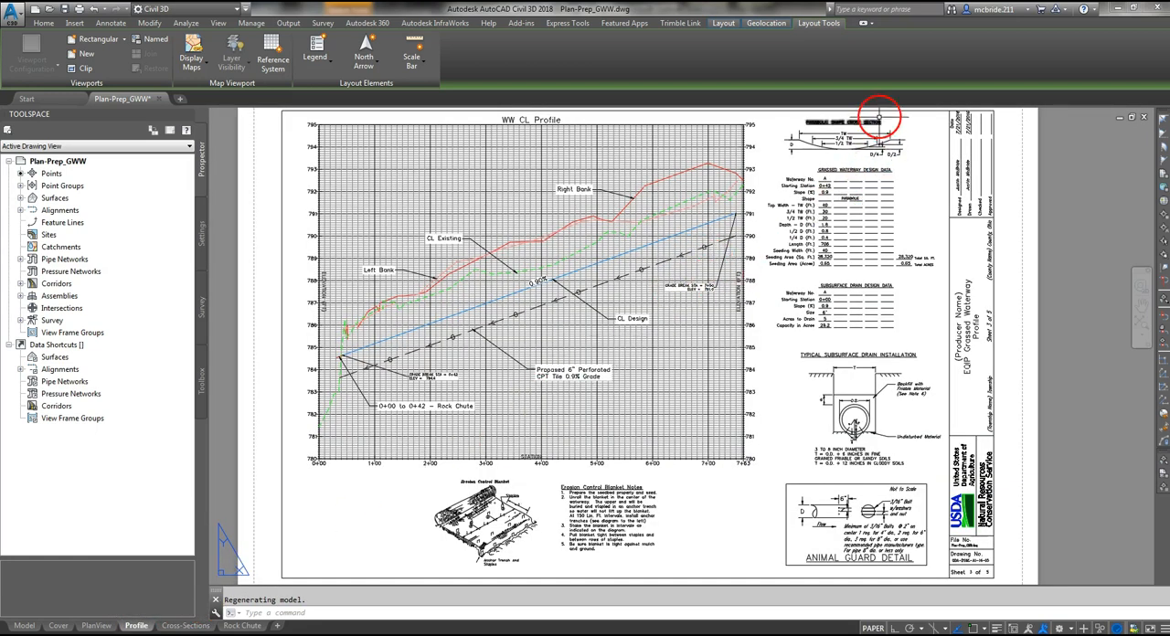
scroll(879, 114, up, 2)
scroll(879, 114, up, 3)
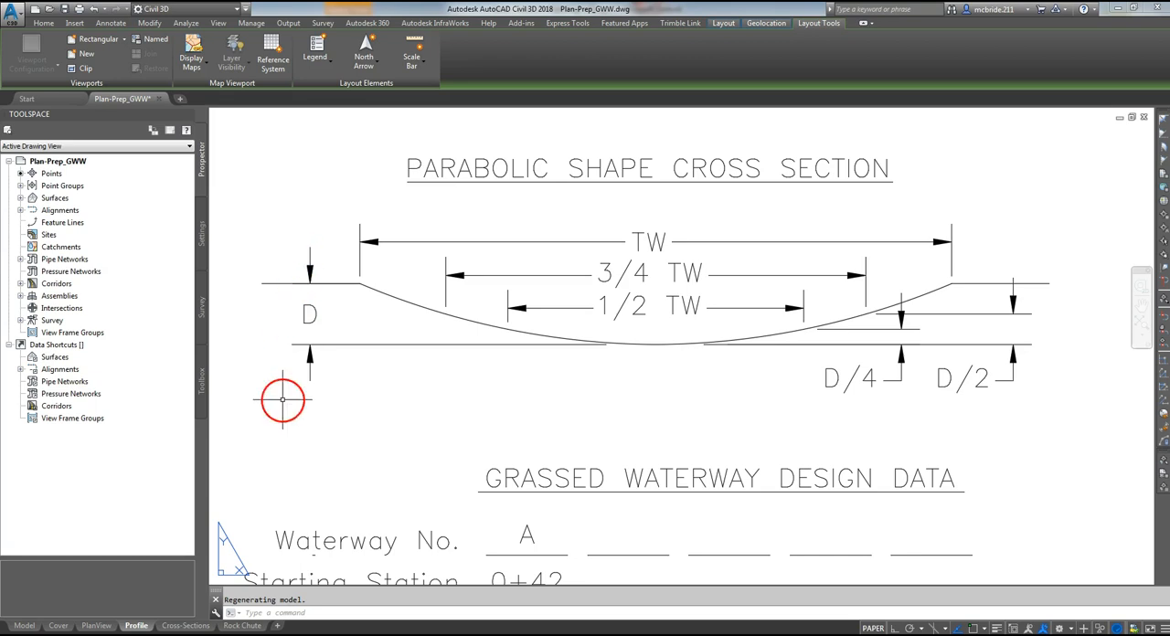
- Open the Cross-Sections sheet and examine the design points and offset labels on the left half of station 3+00
click(185, 626)
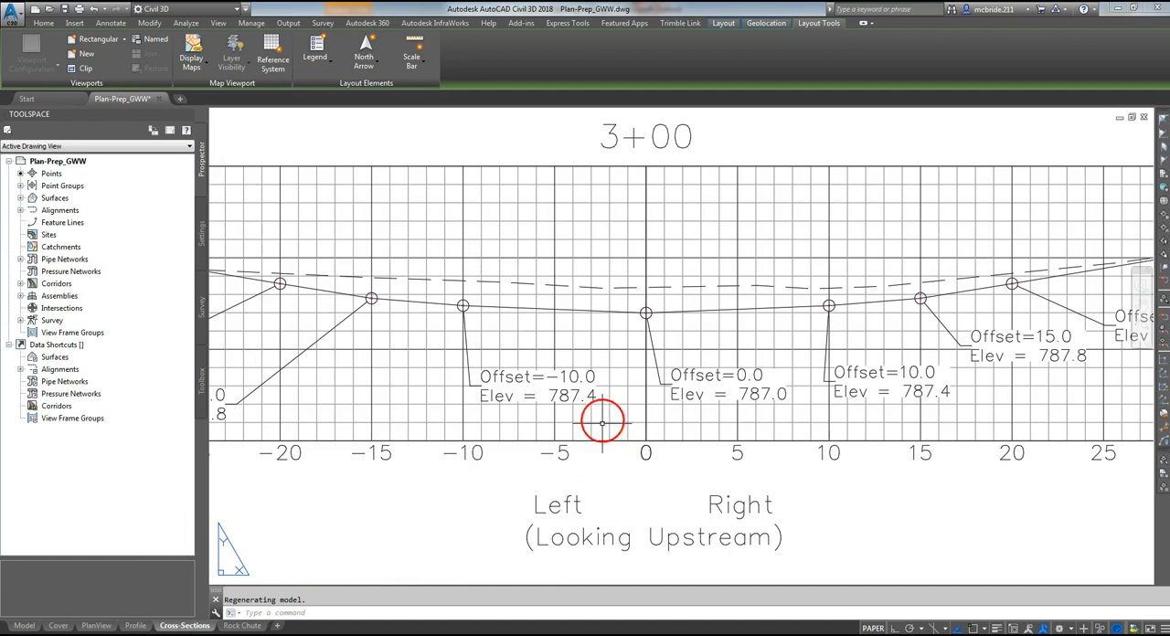
scroll(659, 489, down, 2)
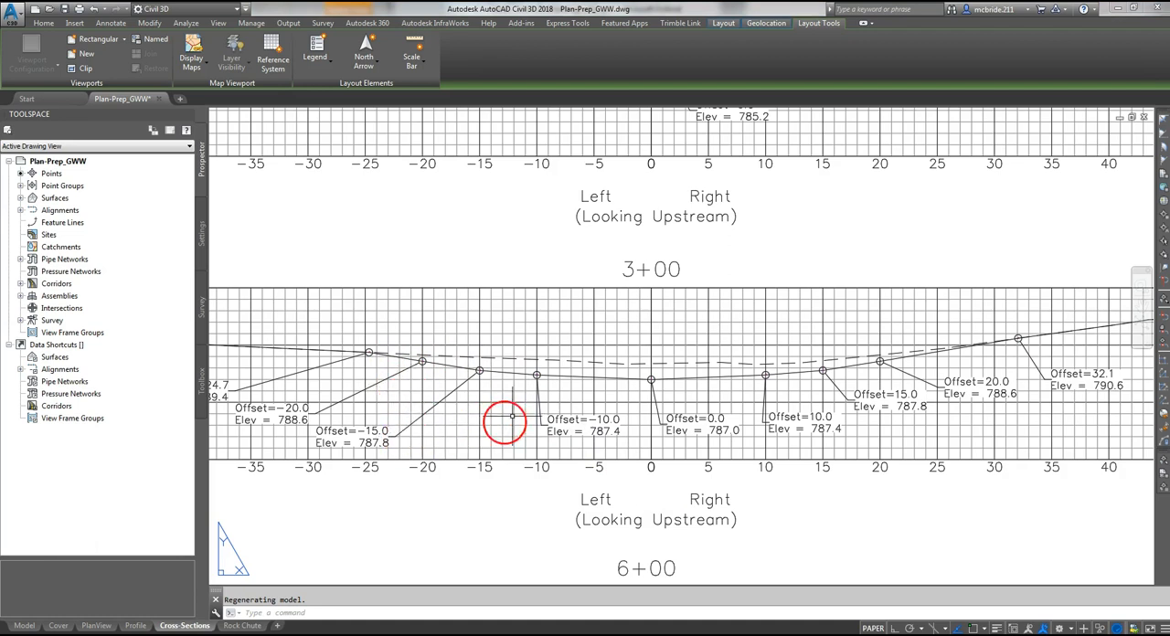
scroll(246, 403, up, 4)
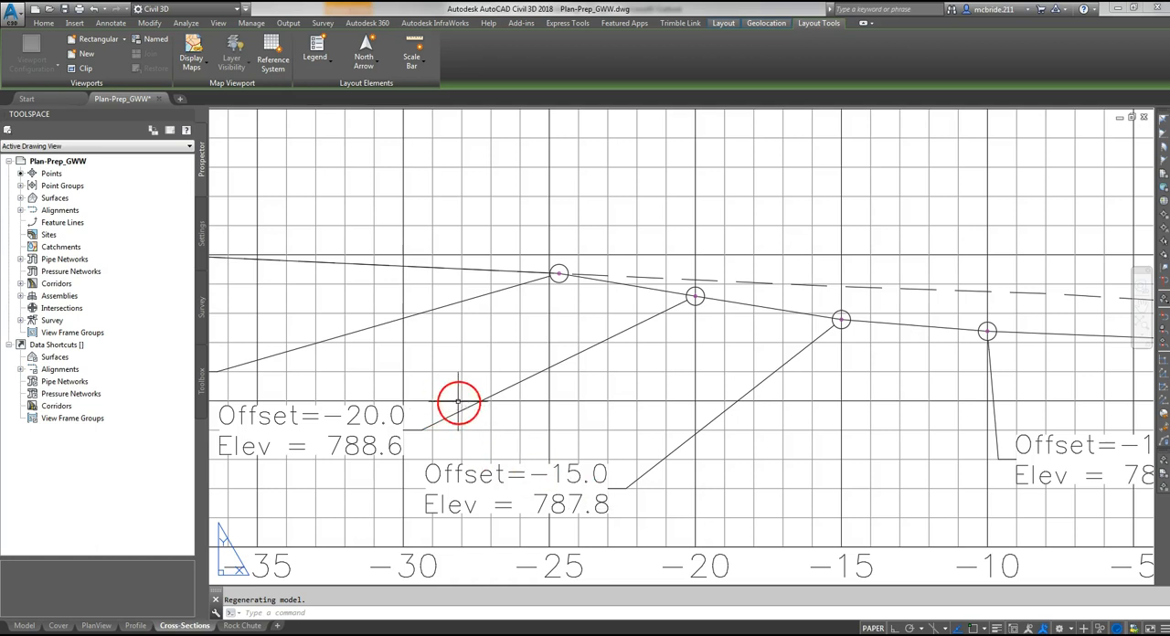
scroll(452, 361, down, 2)
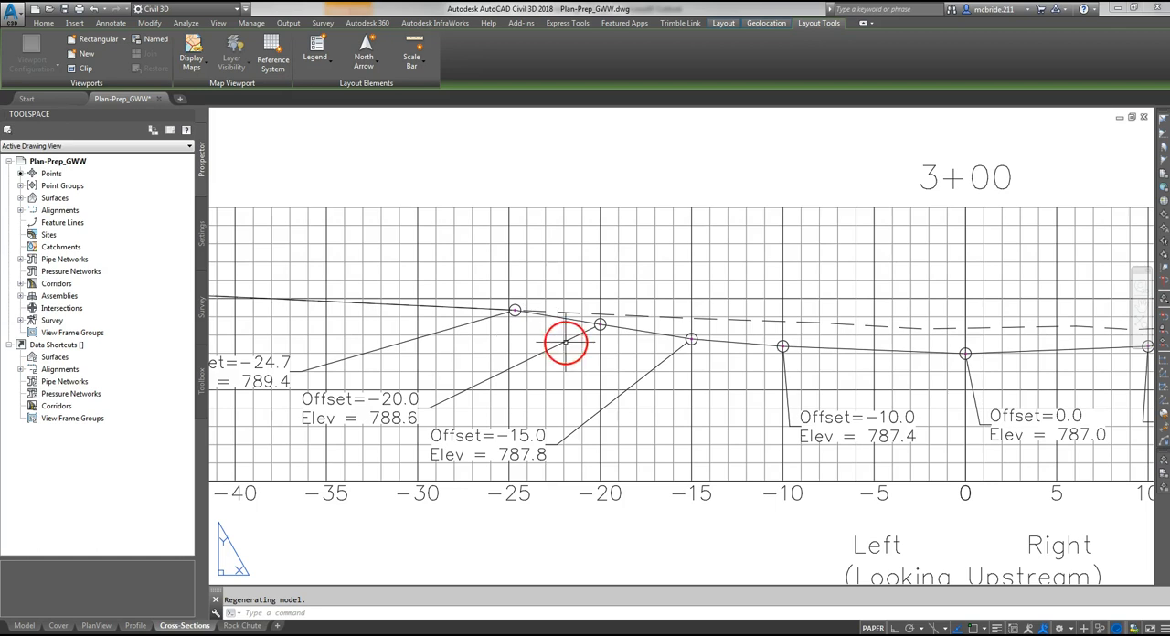
scroll(492, 366, down, 2)
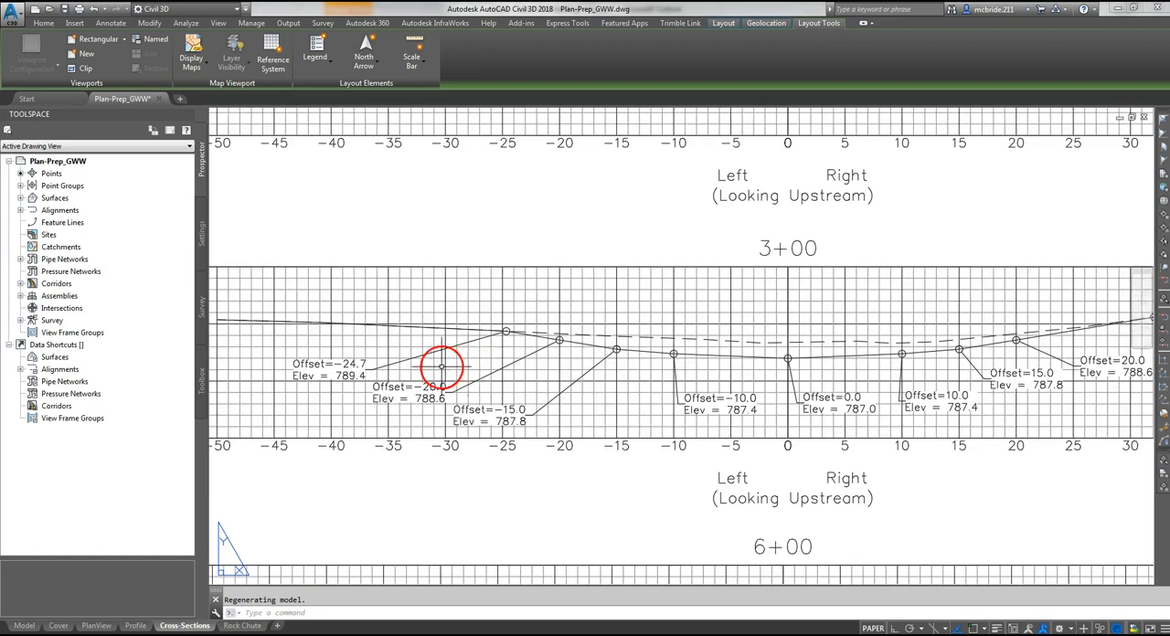
- Inspect the offset and elevation label where the design meets existing ground on the left side of station 3+00
middle_drag(420, 299, 585, 310)
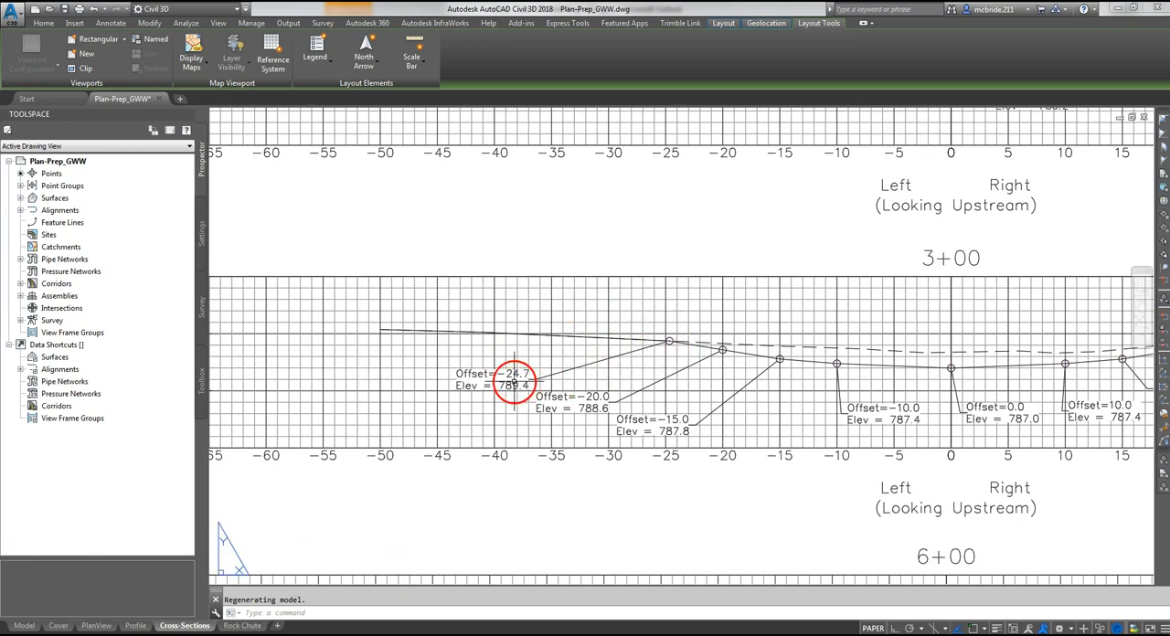
scroll(518, 383, up, 2)
scroll(515, 382, up, 2)
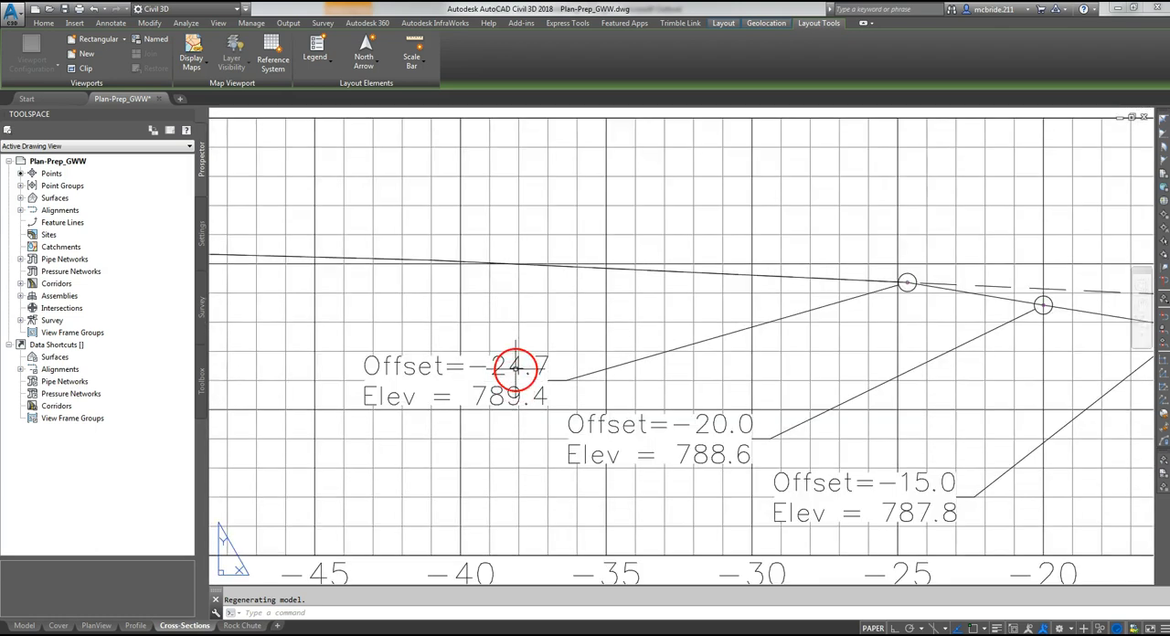
scroll(515, 380, up, 2)
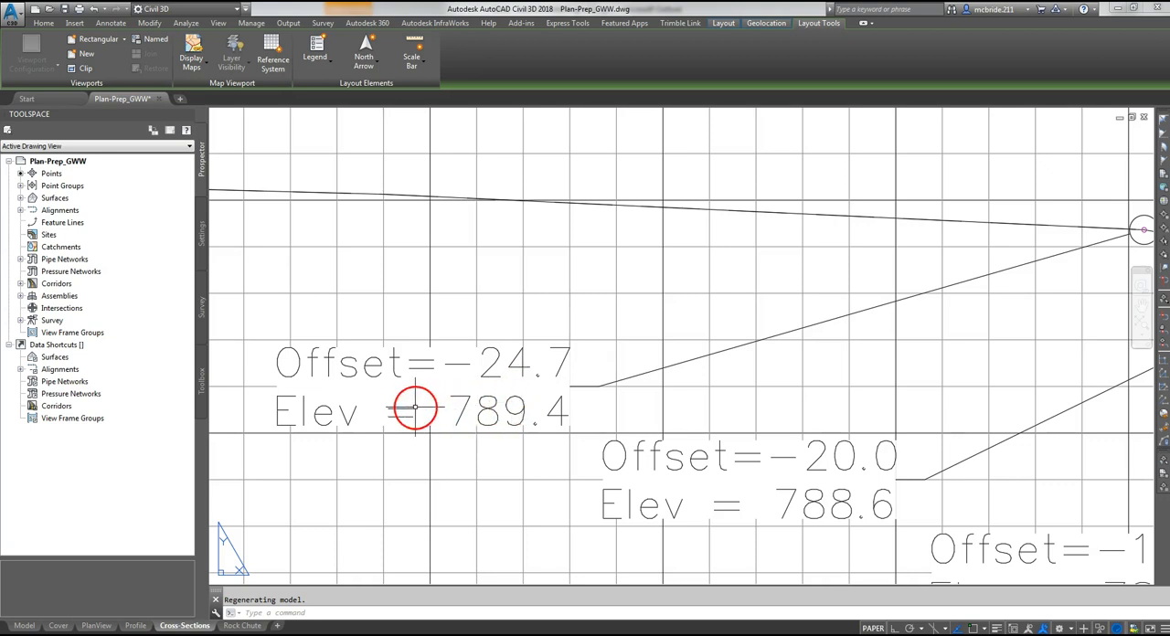
scroll(415, 406, down, 2)
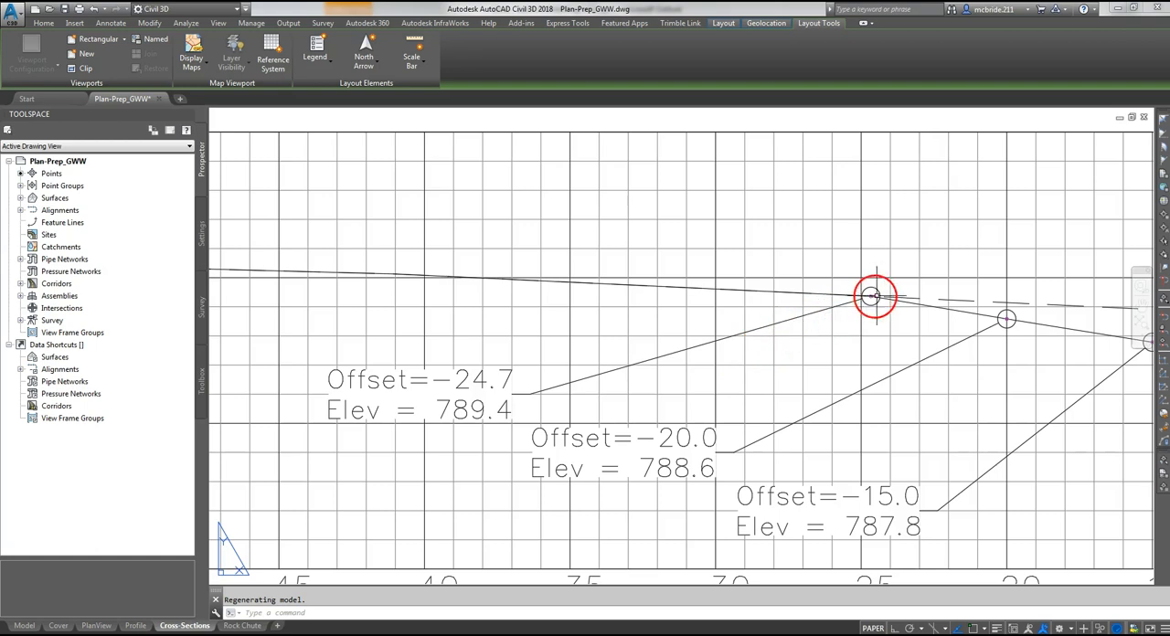
- Follow the existing and design ground lines across station 3+00 to the outermost labelled point on its right side
middle_drag(875, 329, 412, 337)
scroll(412, 337, down, 2)
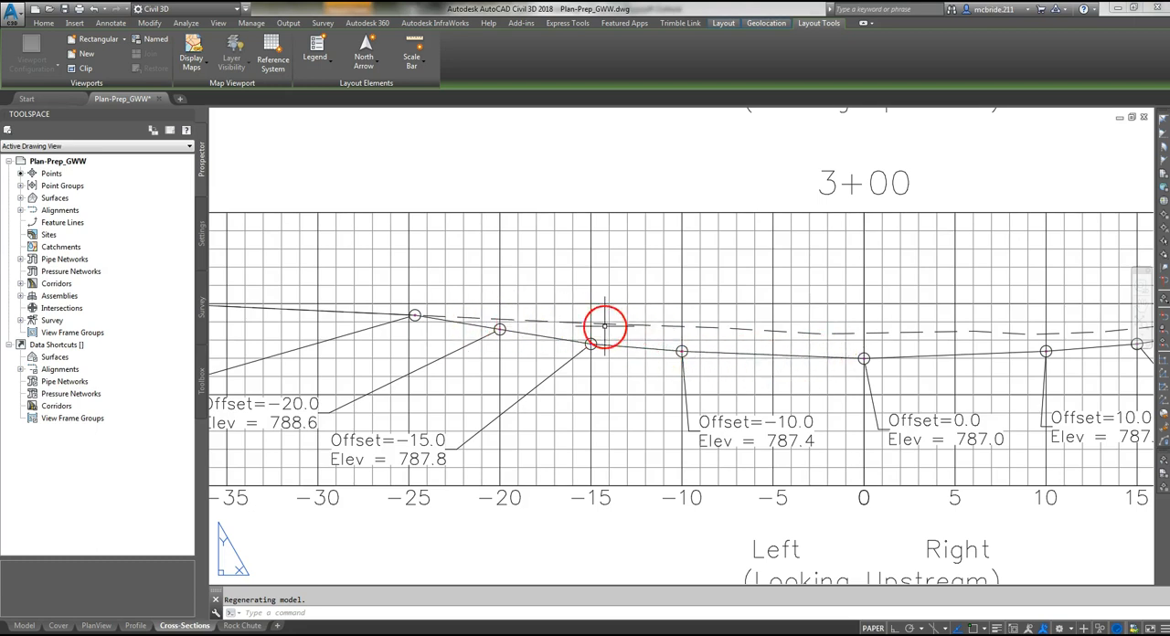
middle_drag(1022, 367, 654, 375)
middle_drag(972, 347, 790, 377)
scroll(804, 391, up, 1)
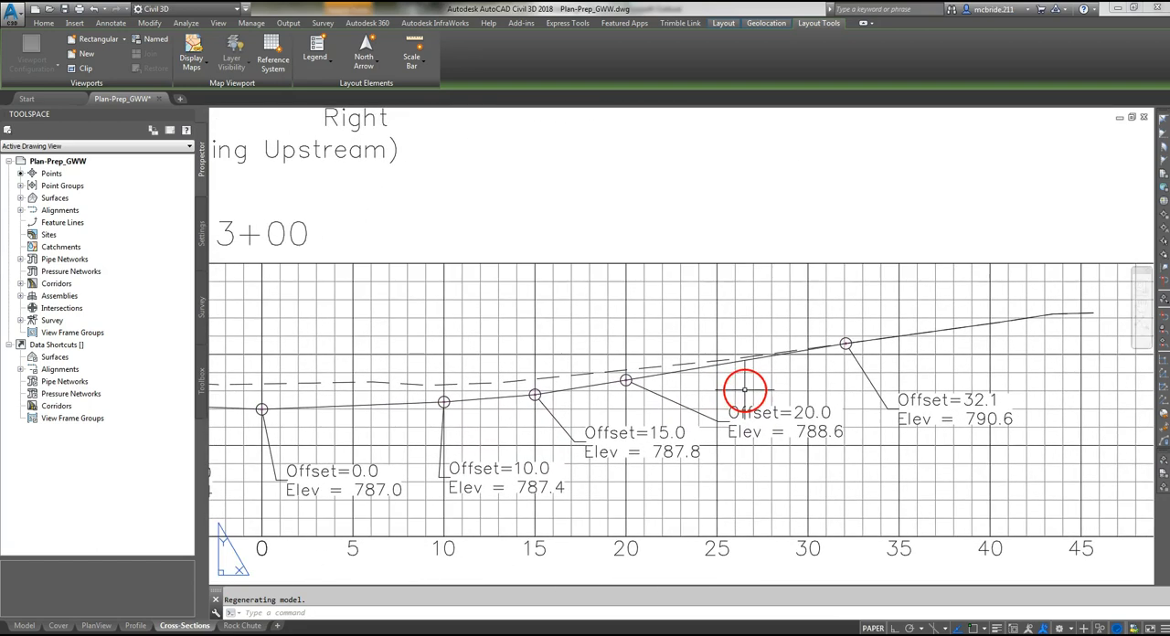
scroll(830, 405, up, 2)
middle_drag(990, 403, 723, 430)
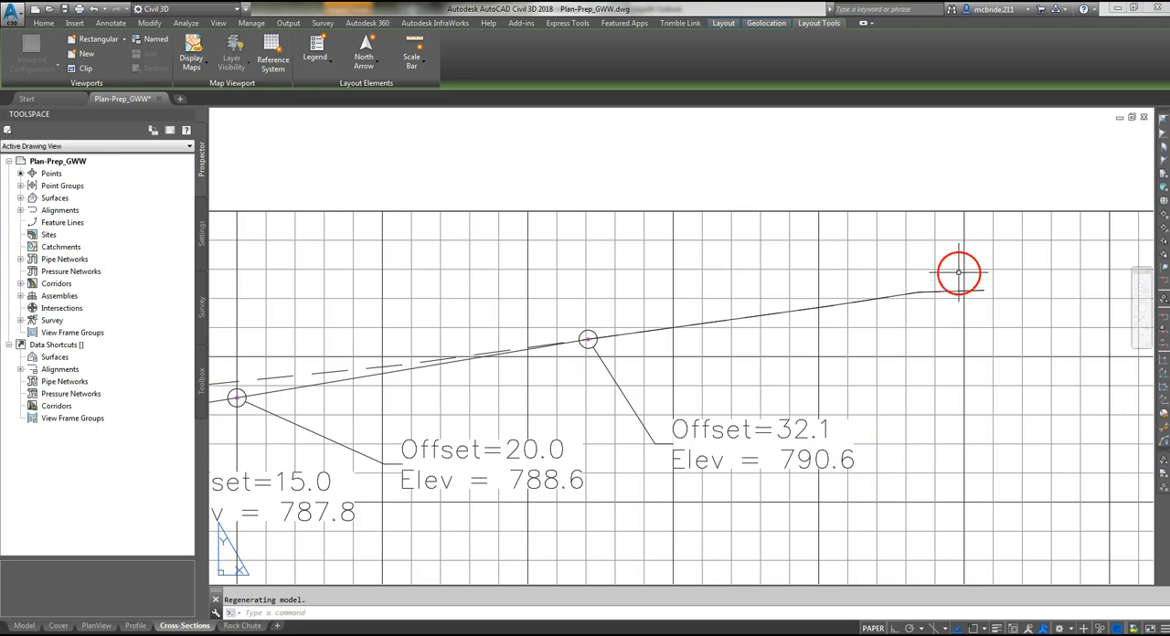
- Review the complete Cross-Sections sheet with stations 1+00, 3+00, 6+00 and 7+00
scroll(958, 276, down, 4)
scroll(779, 373, down, 2)
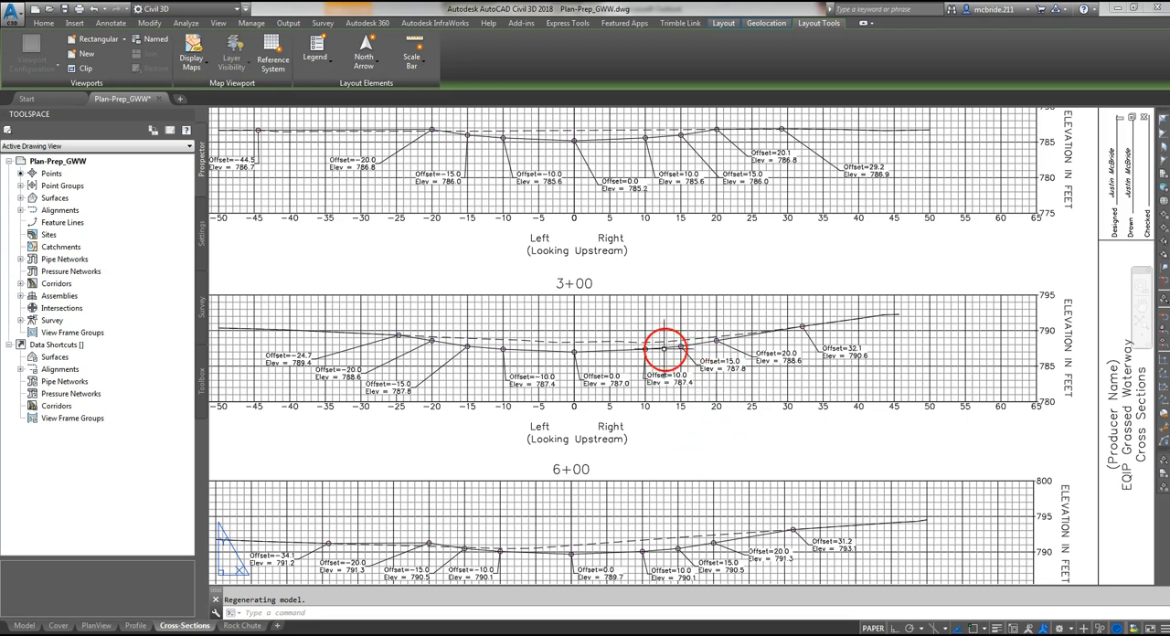
scroll(661, 346, down, 2)
middle_drag(686, 426, 707, 355)
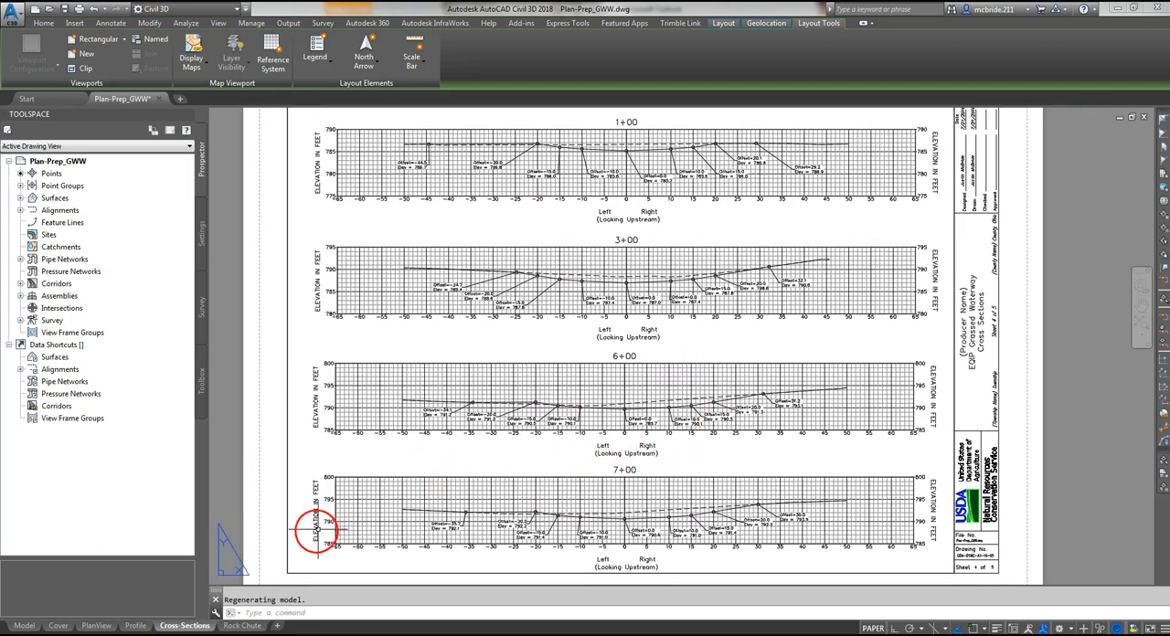
- Open the Rock Chute sheet and examine the dimensions, side slopes and rock thicknesses in View A-A
click(244, 625)
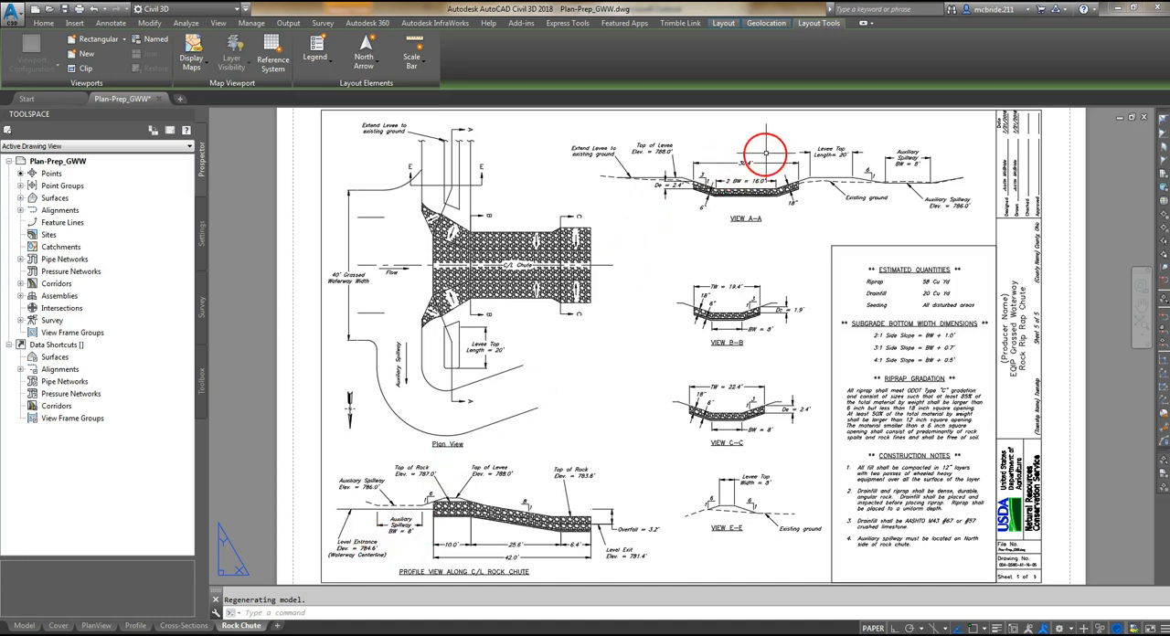
scroll(793, 144, up, 2)
scroll(796, 148, up, 4)
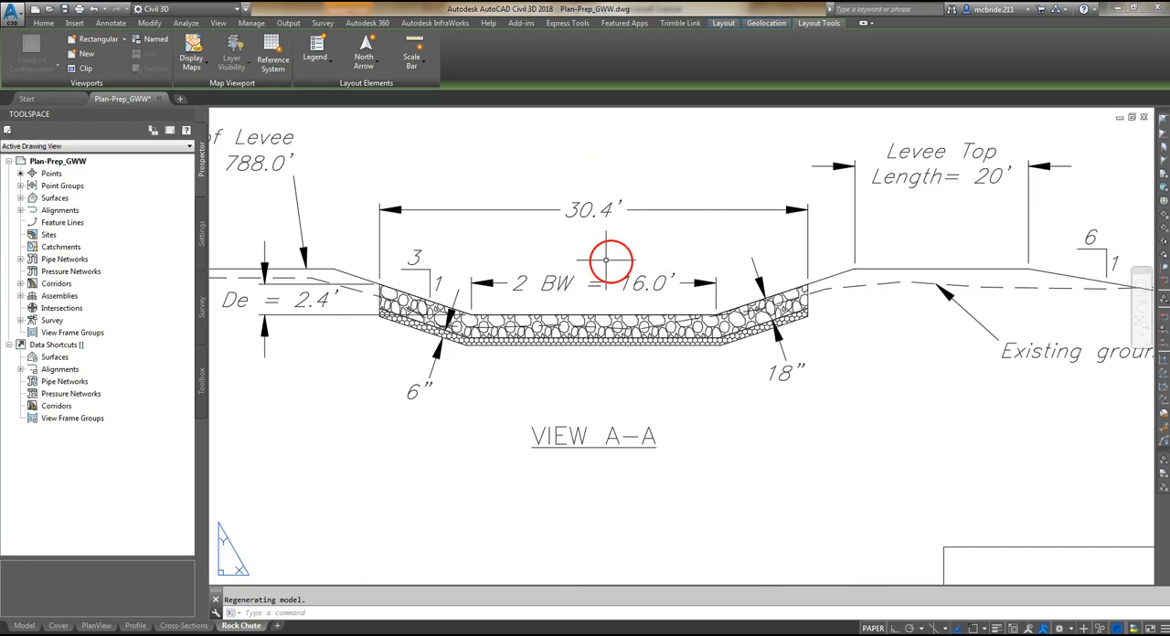
middle_drag(586, 260, 597, 314)
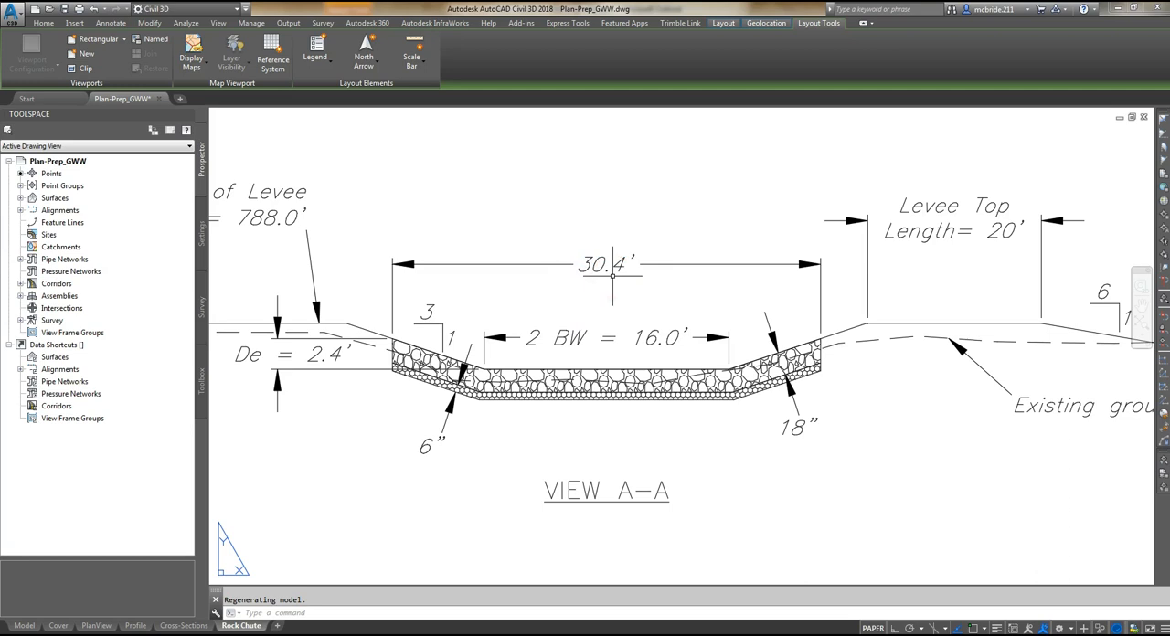
scroll(630, 215, down, 3)
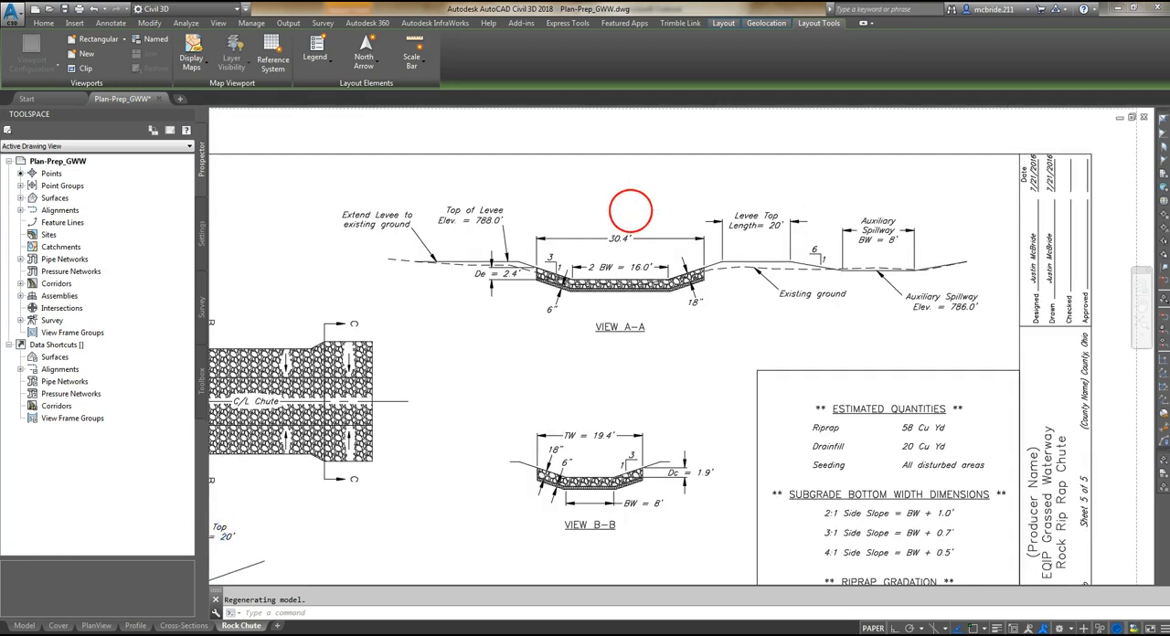
- Review the whole Rock Chute sheet, including its plan, profile, section views and construction notes, and fit it to the drawing window
scroll(630, 211, down, 2)
scroll(494, 393, up, 1)
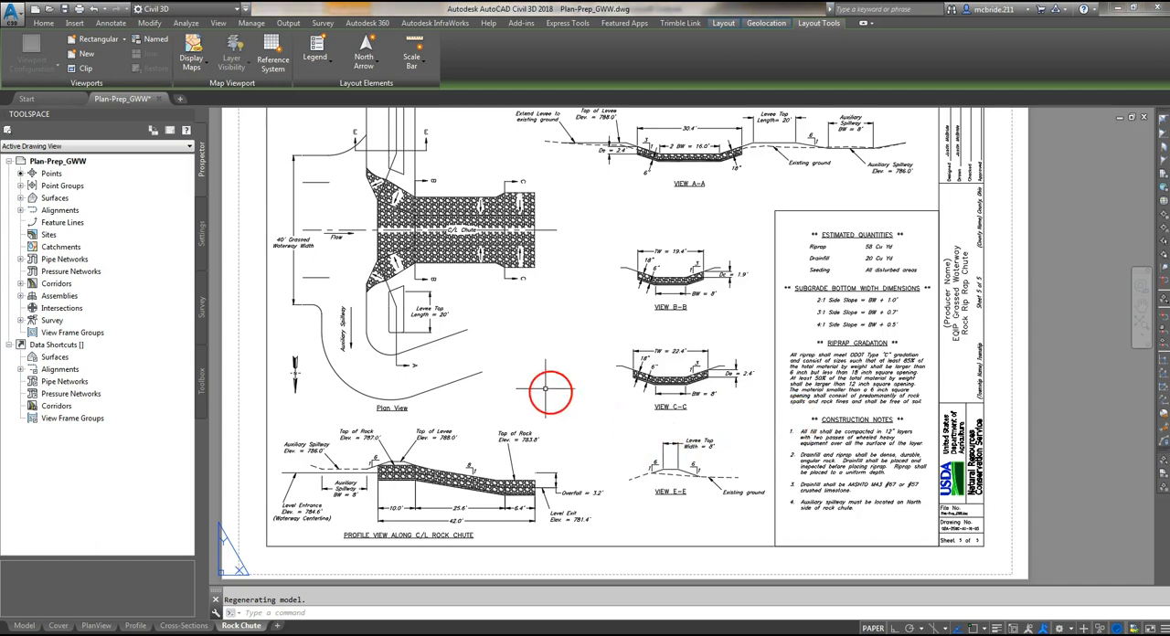
middle_drag(546, 388, 549, 410)
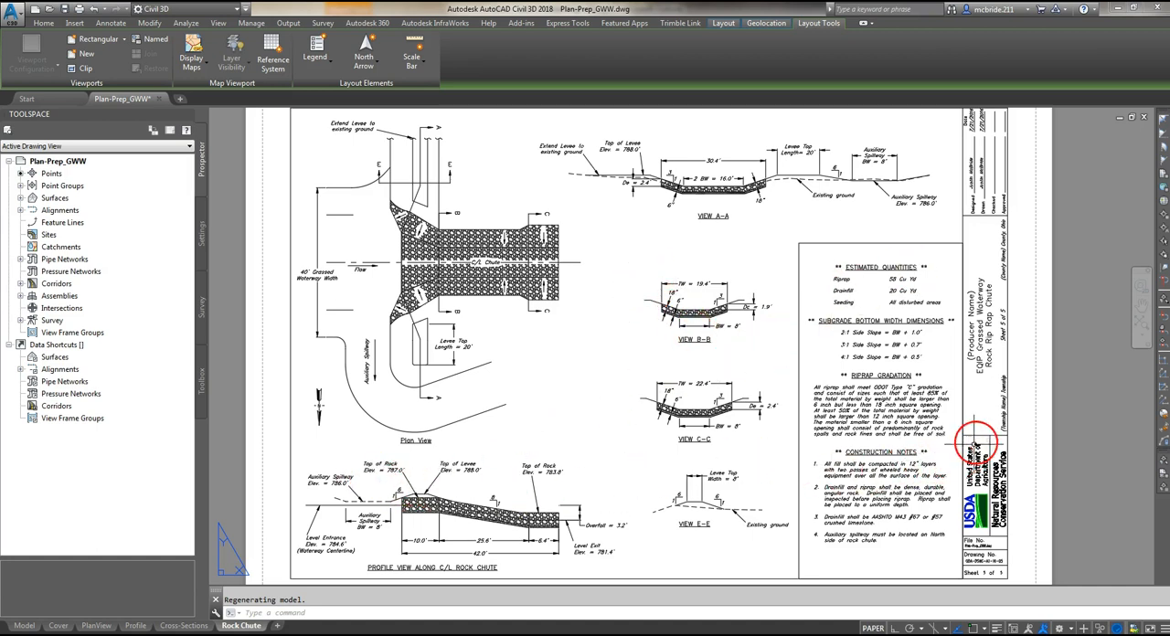
middle_click(777, 446)
middle_click(777, 445)
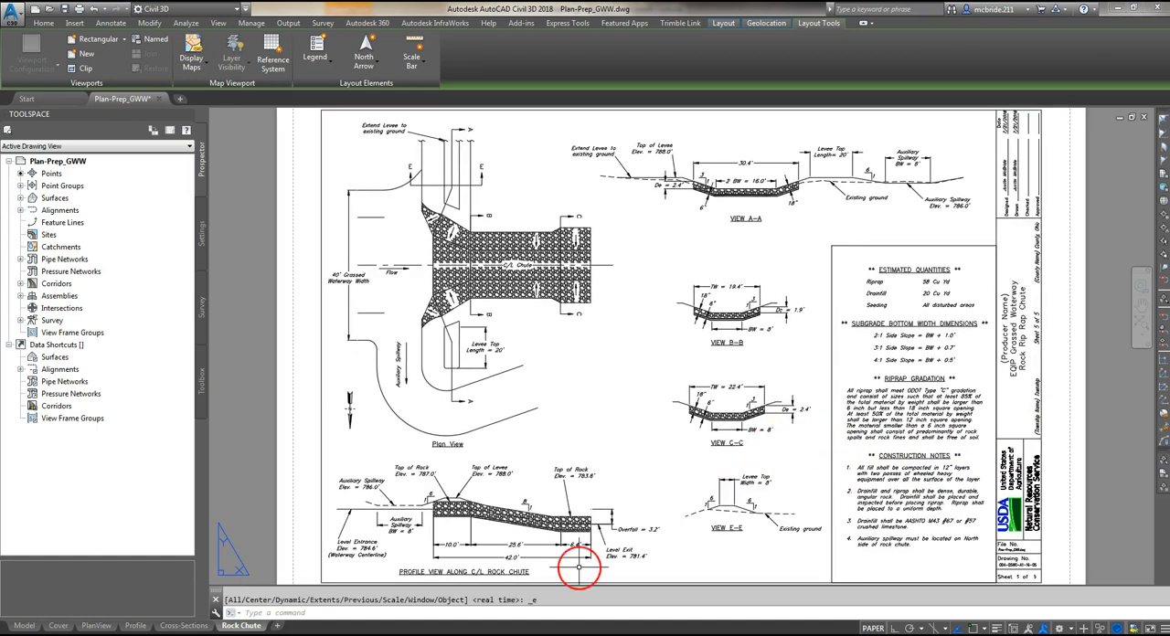
- Open the Cross-Sections and Profile sheets in turn and zoom each one to its extents
click(184, 625)
middle_click(350, 475)
middle_click(350, 476)
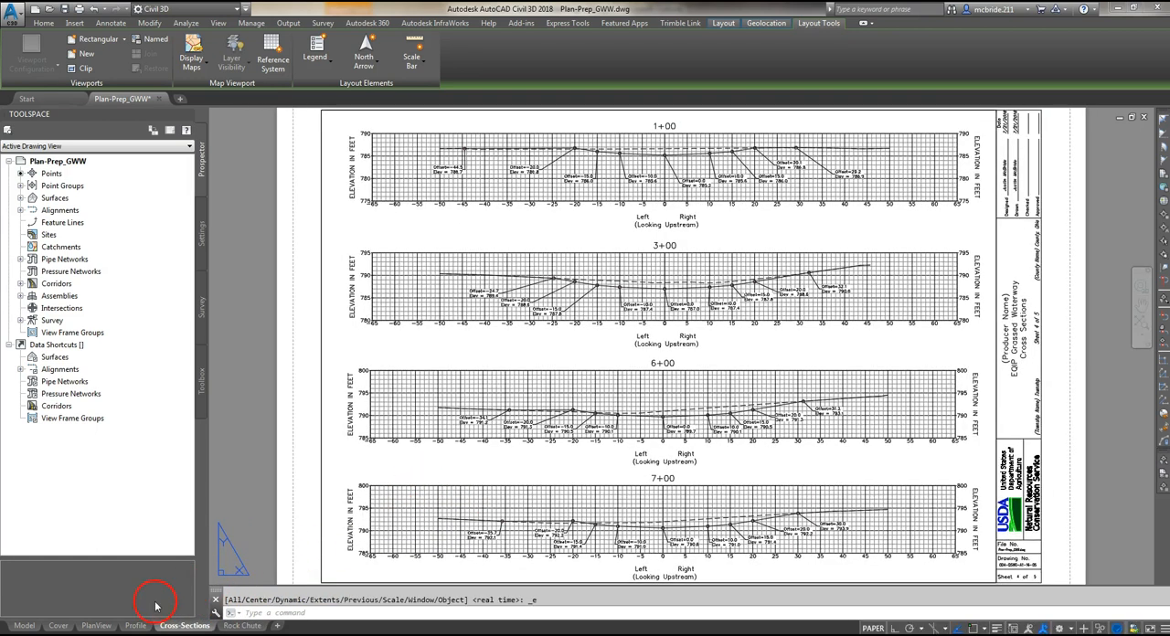
click(135, 625)
middle_click(301, 495)
middle_click(301, 495)
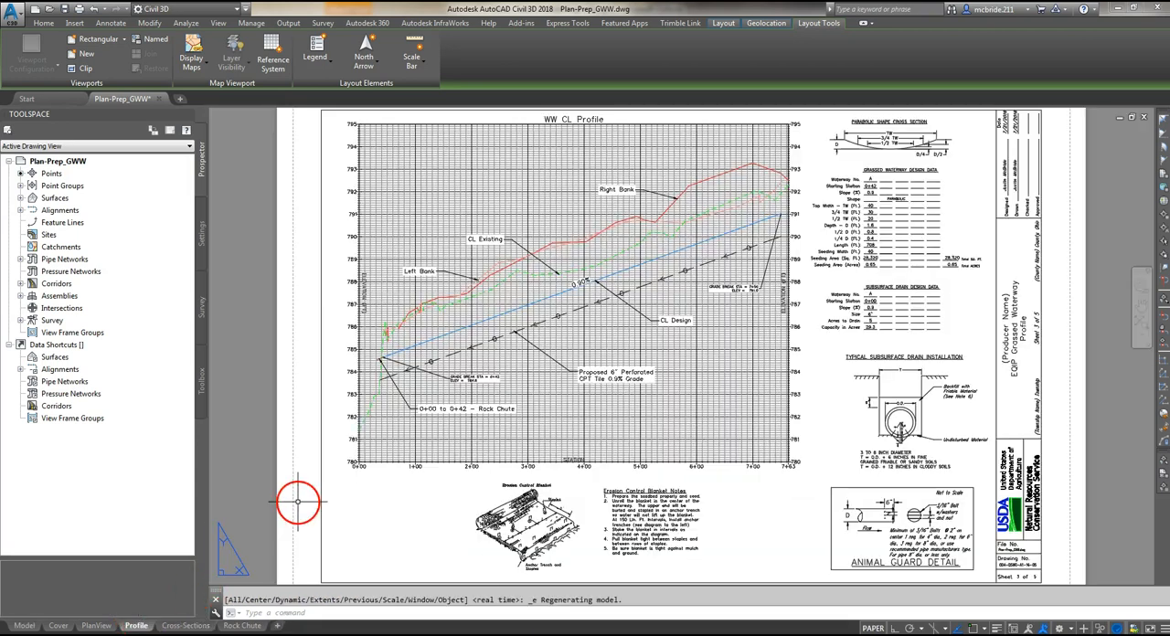
- Examine the sheet title and sheet number in the Profile sheet's title block
mouse_move(103, 627)
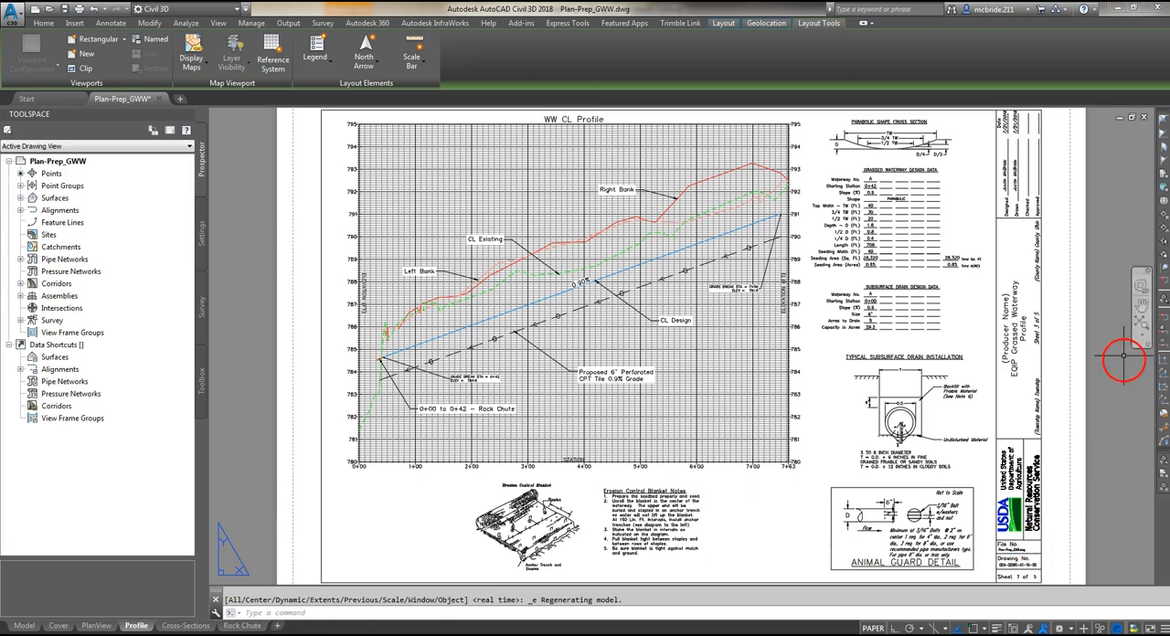
scroll(1150, 344, up, 1)
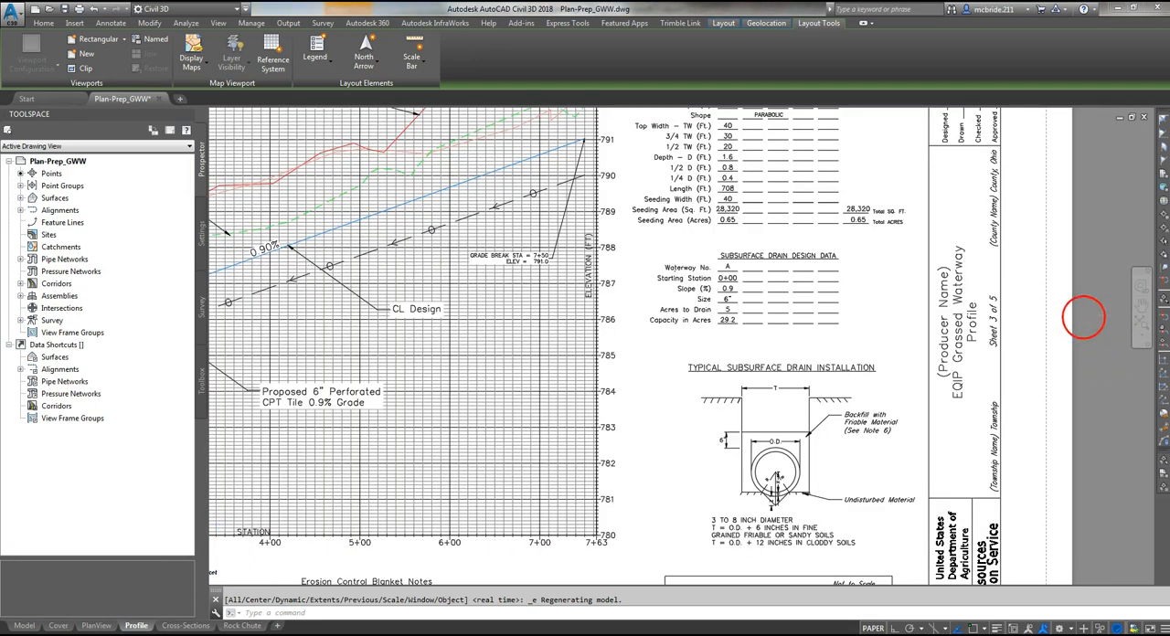
scroll(1092, 318, up, 1)
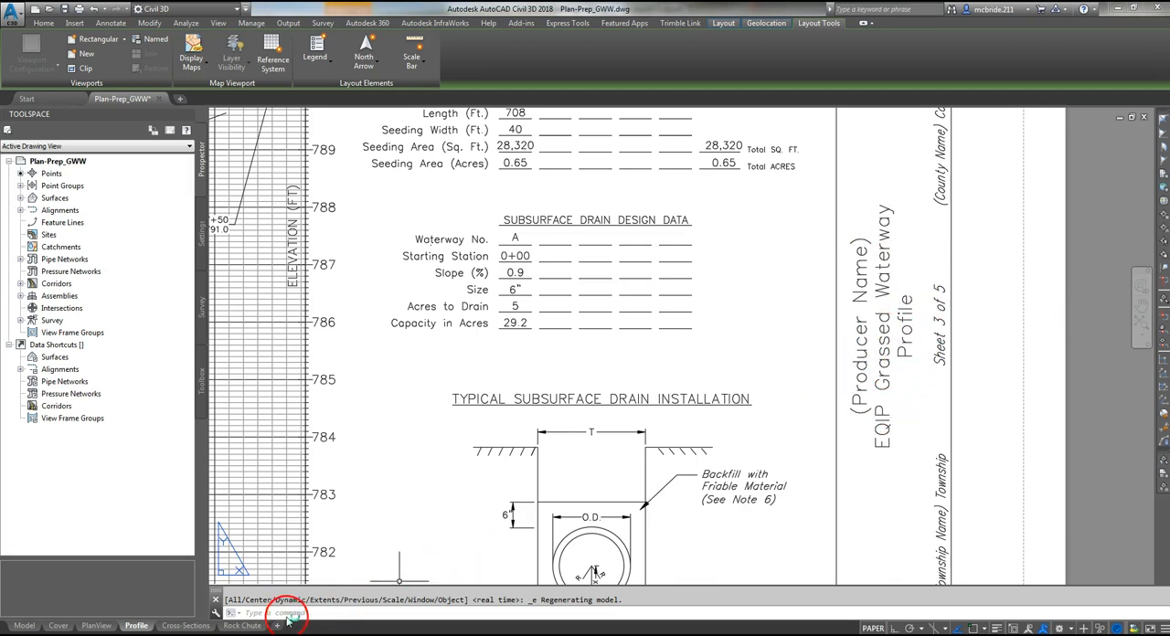
- Open the Rock Chute sheet, examine its title block's sheet title and number, and return to the full sheet
click(242, 626)
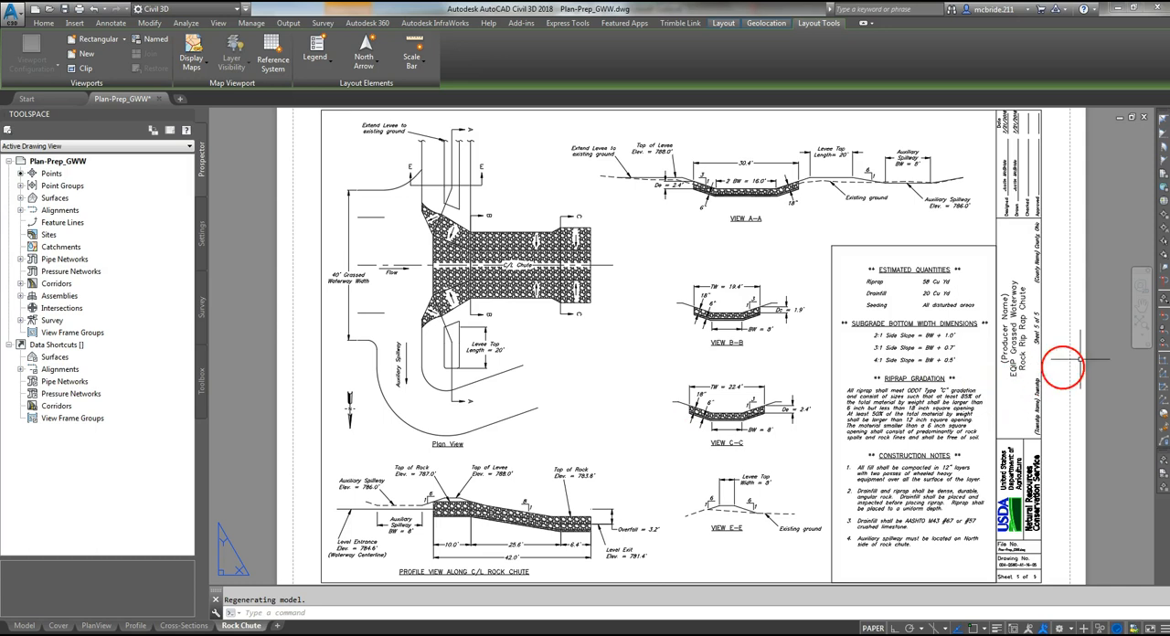
scroll(1086, 331, up, 5)
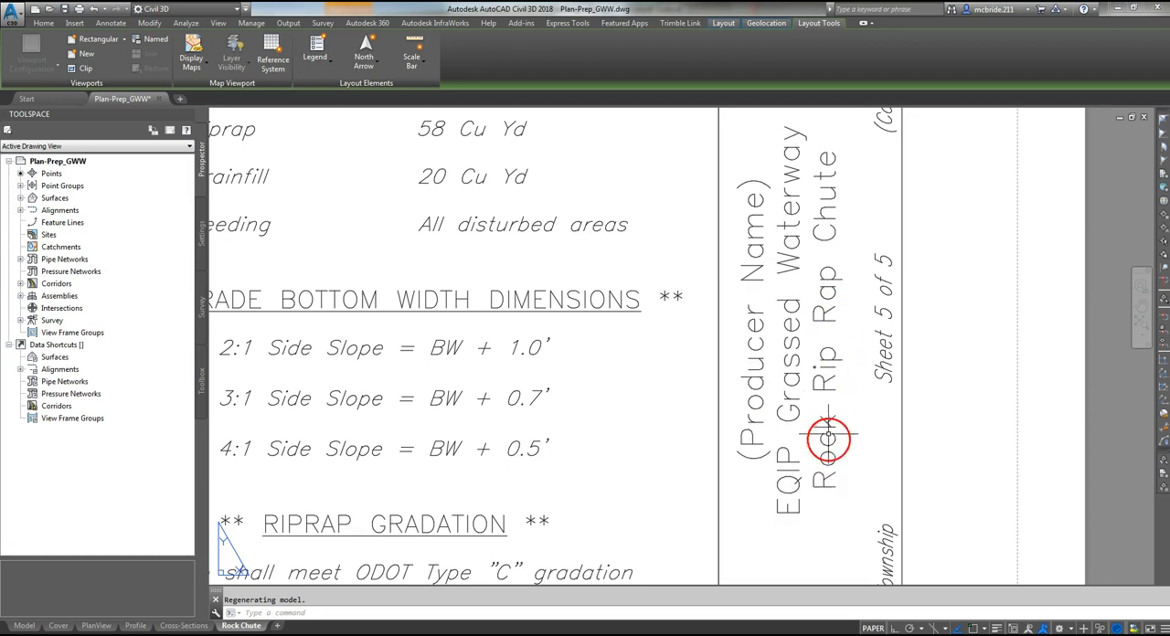
scroll(1043, 325, down, 6)
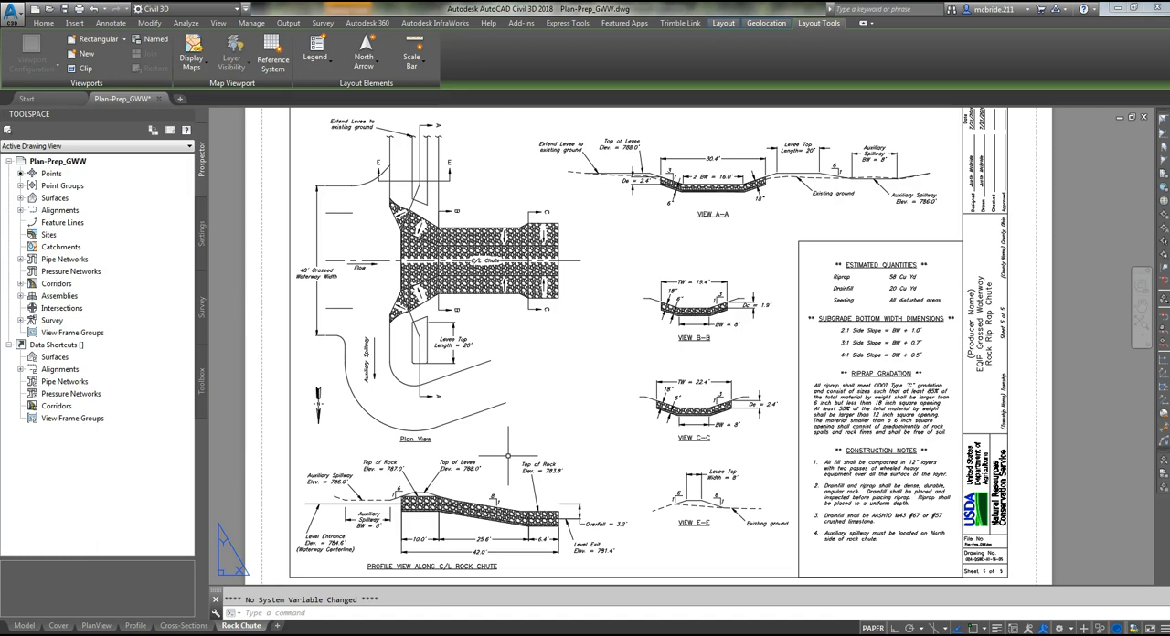
click(479, 431)
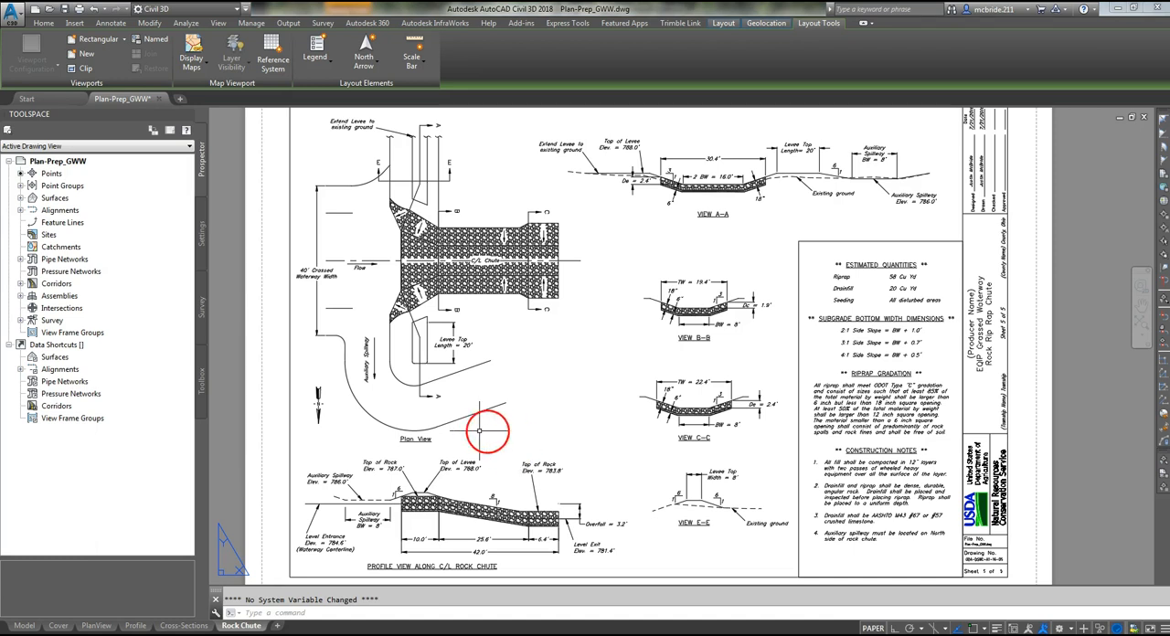
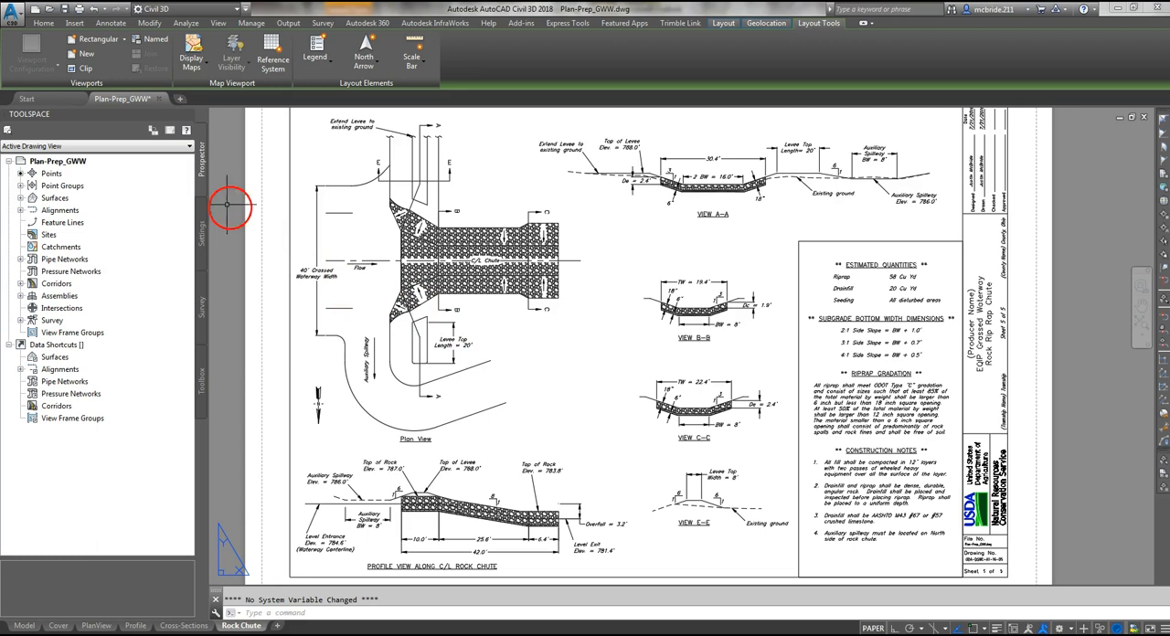
click(14, 15)
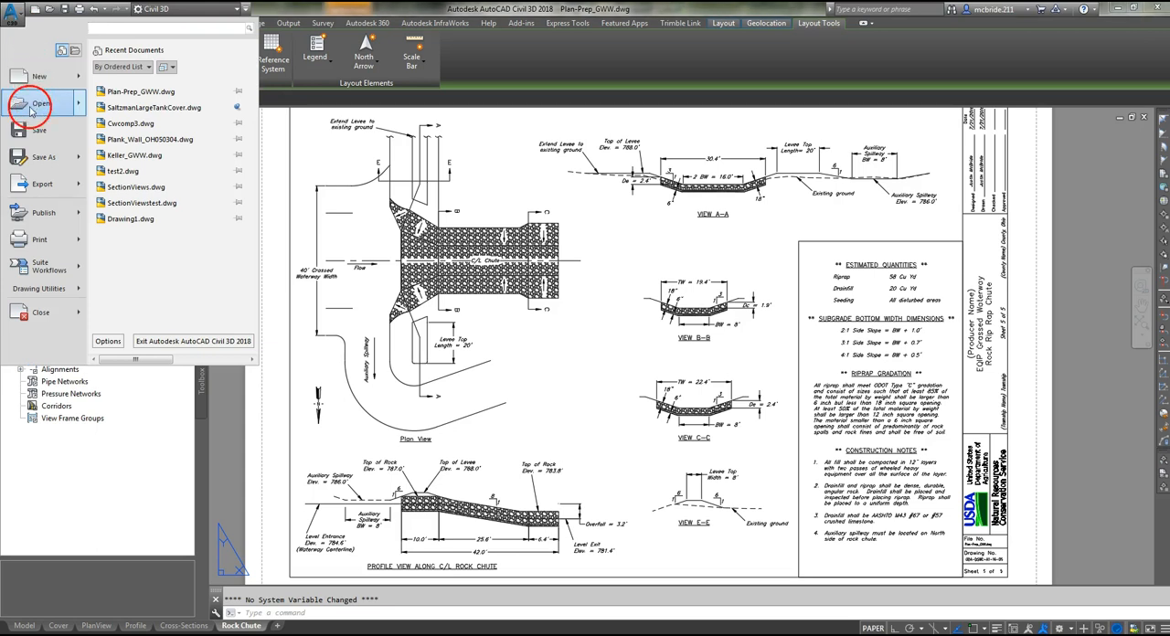
click(39, 239)
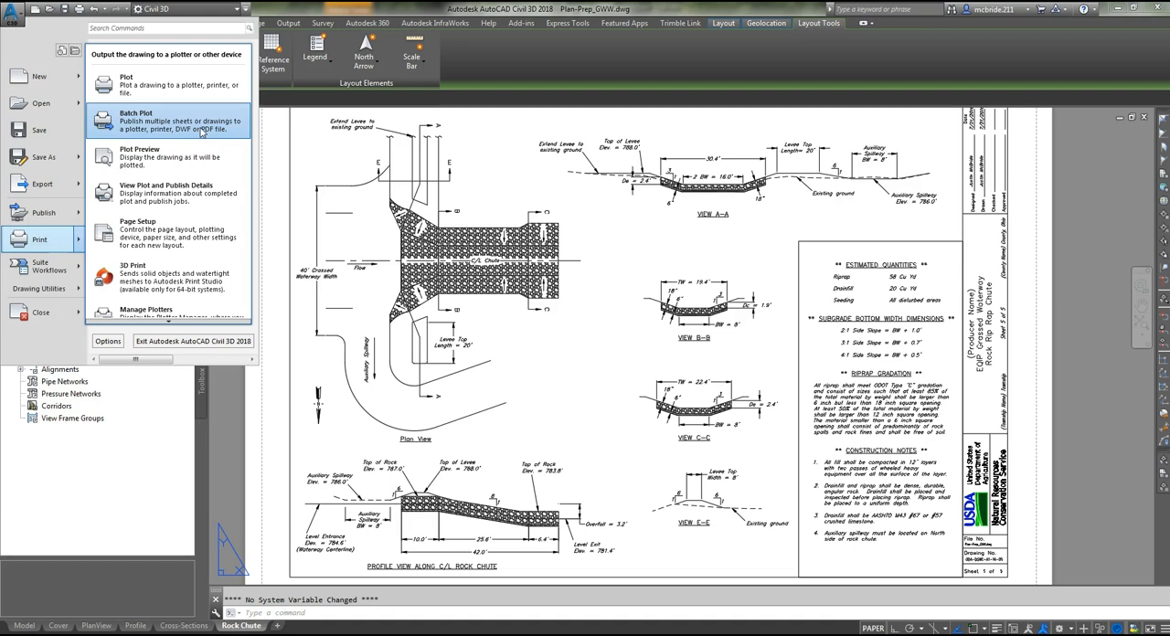
click(279, 423)
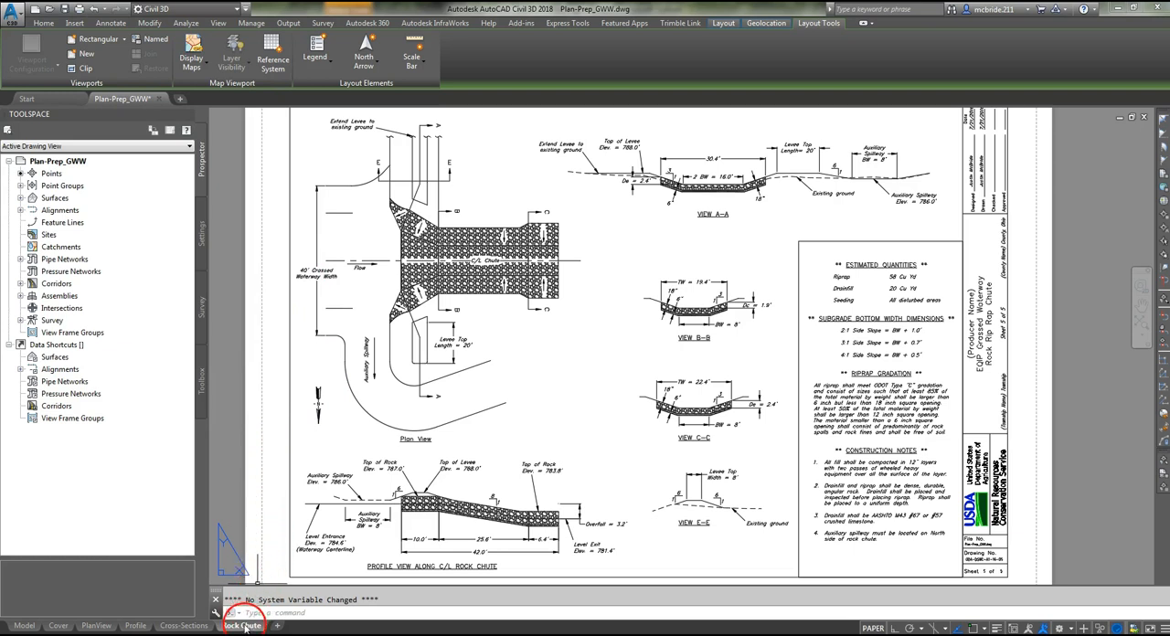
- Create a new page setup named "22x34PDF Plan Prep" for the Rock Chute layout
mouse_move(245, 627)
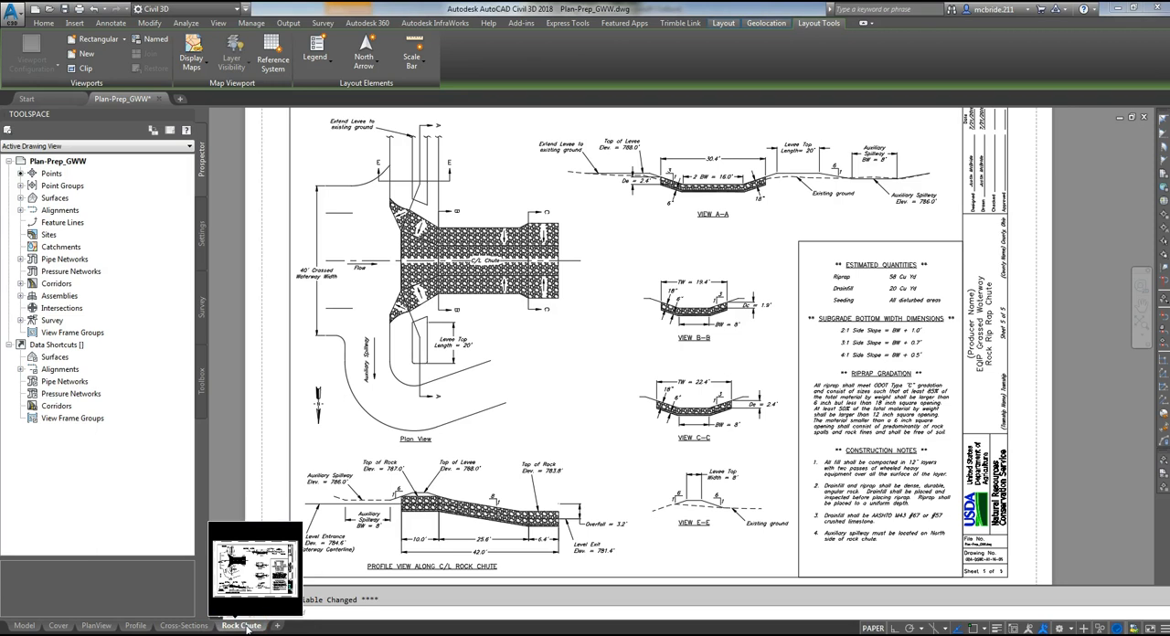
right_click(245, 628)
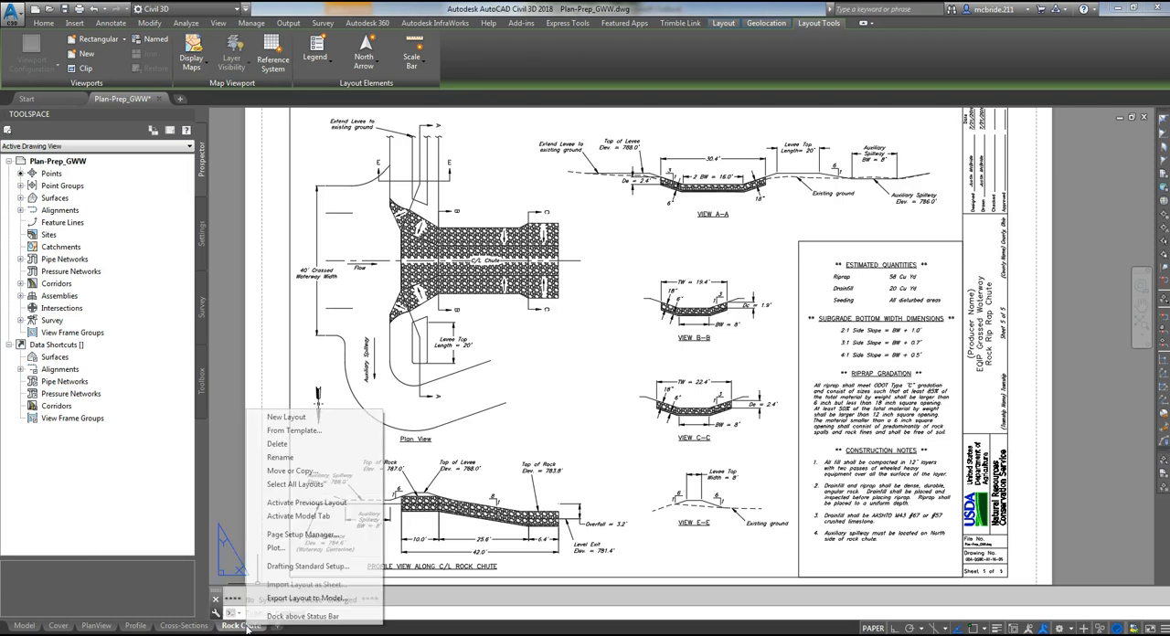
click(332, 539)
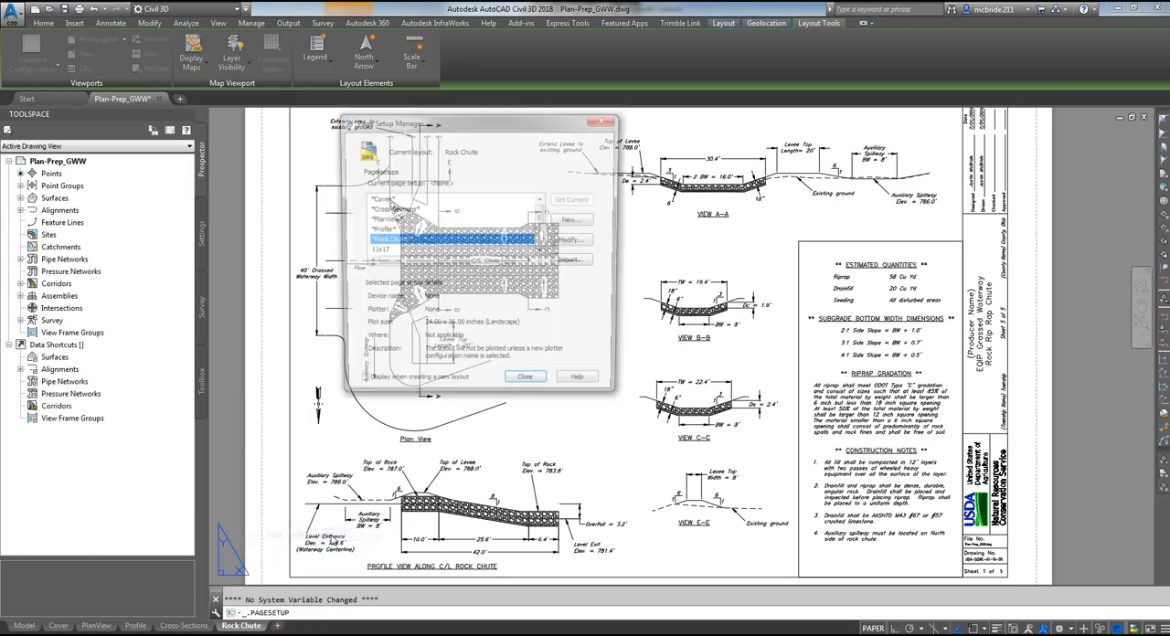
click(540, 238)
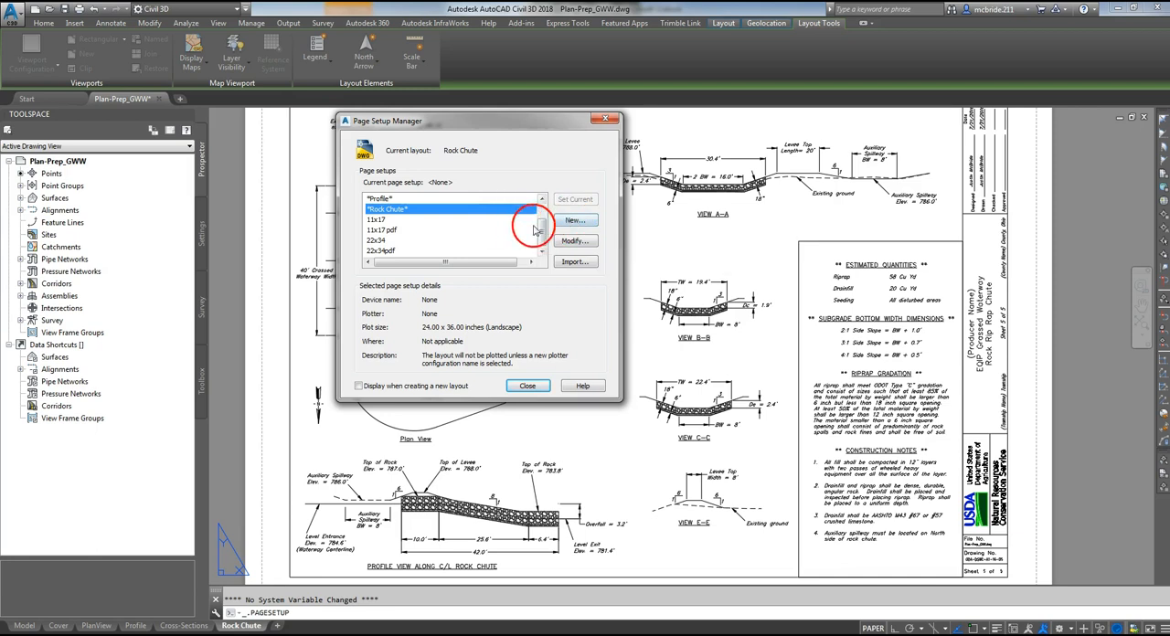
click(582, 223)
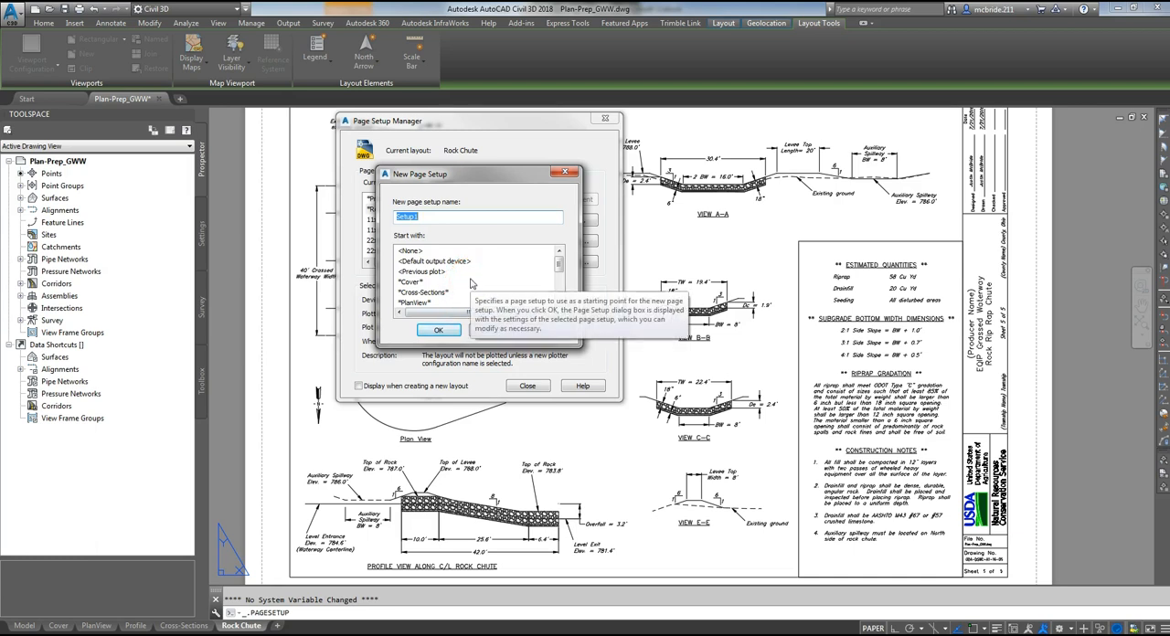
text(22x)
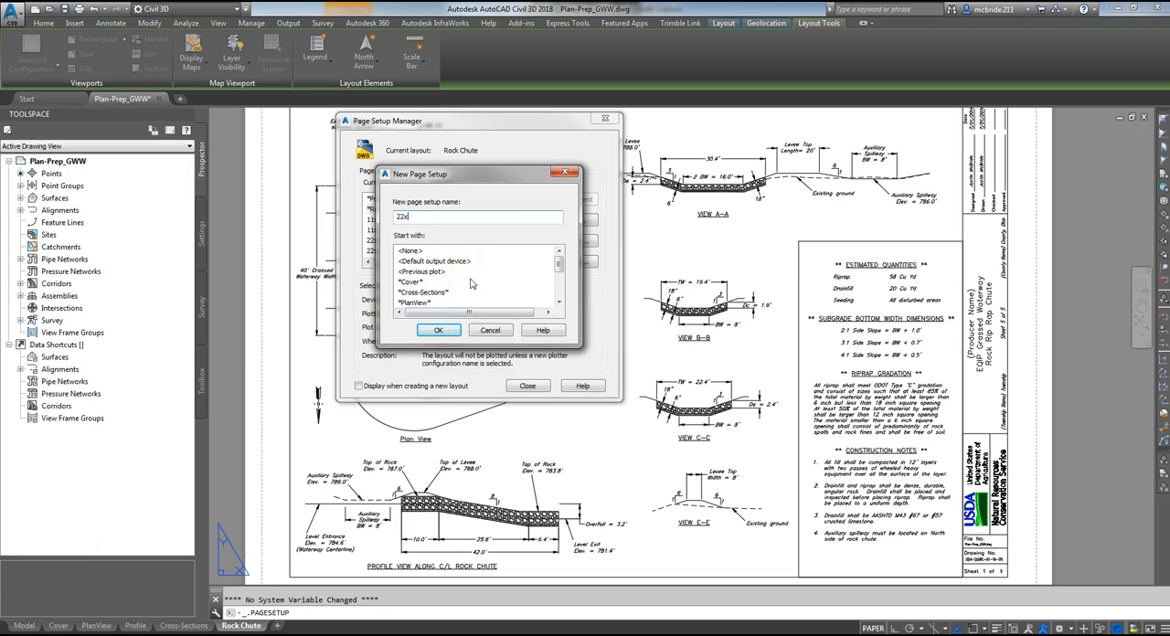
text(34)
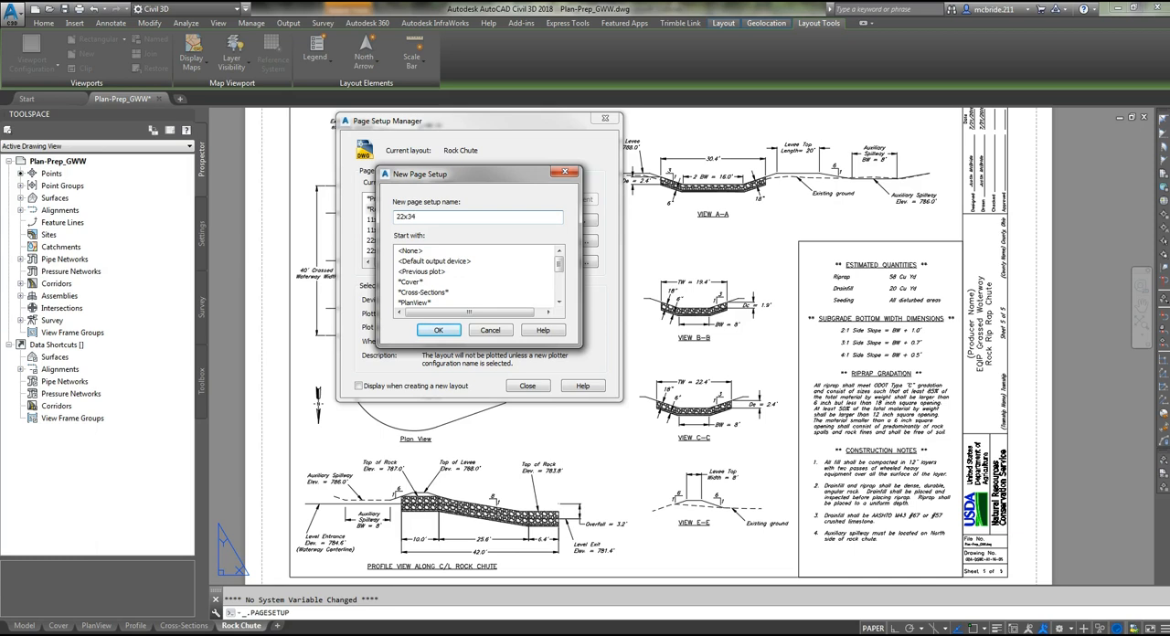
text(PDF Plan Prep)
click(438, 330)
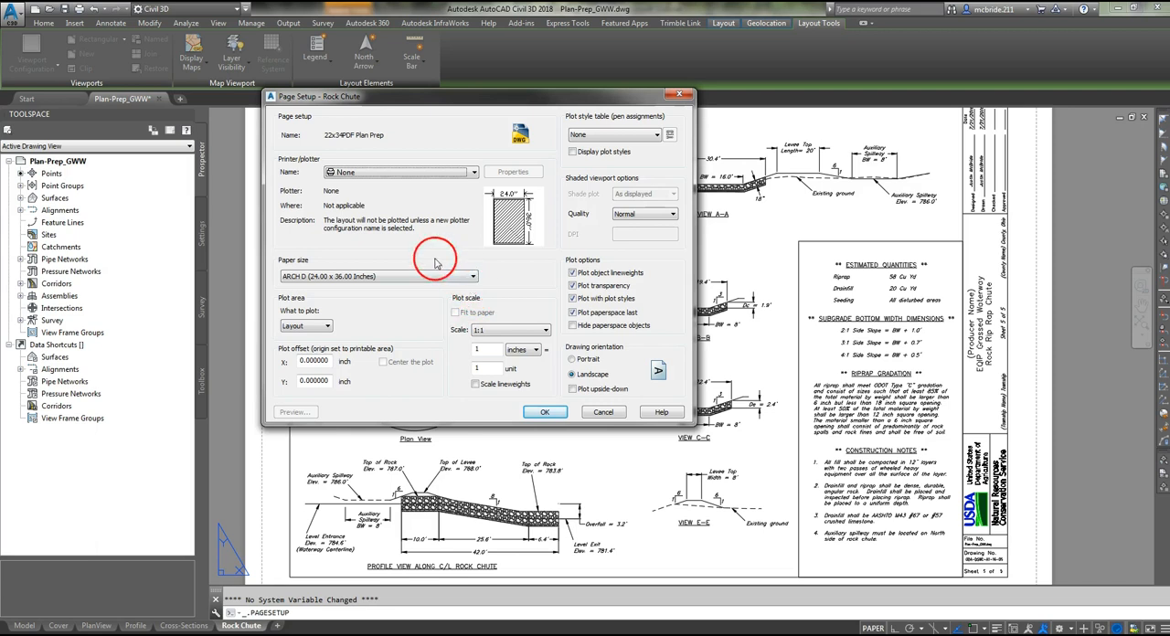
- Set the page setup's plotter to DWG To PDF.pc3 and its paper size to ANSI D (22.00 x 34.00 Inches)
click(436, 174)
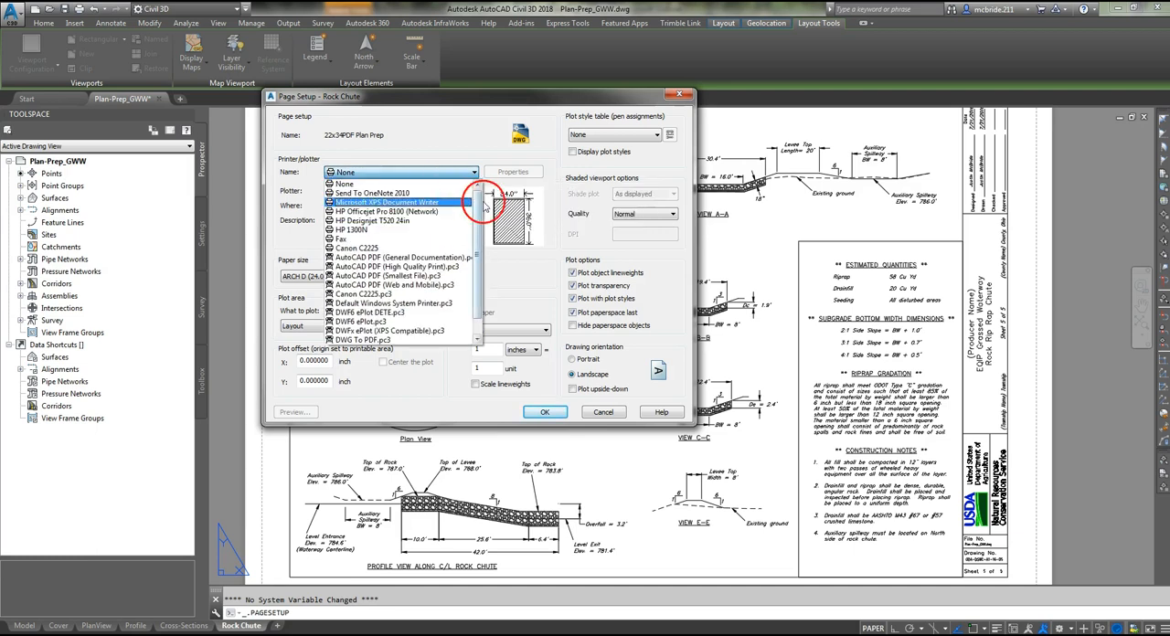
scroll(476, 210, down, 1)
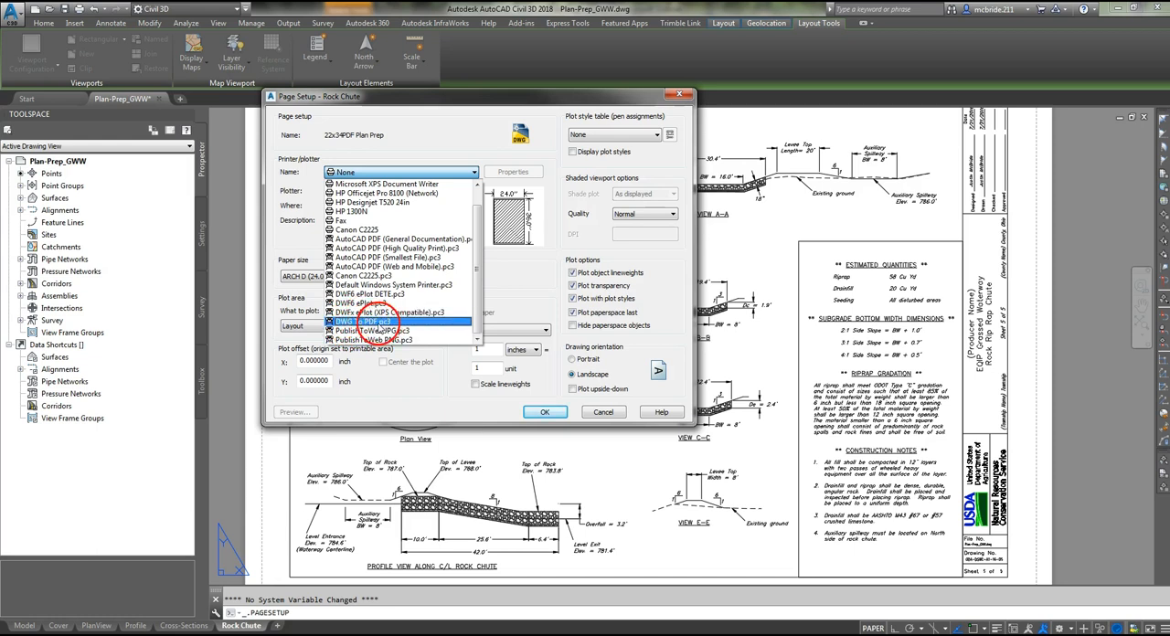
click(374, 322)
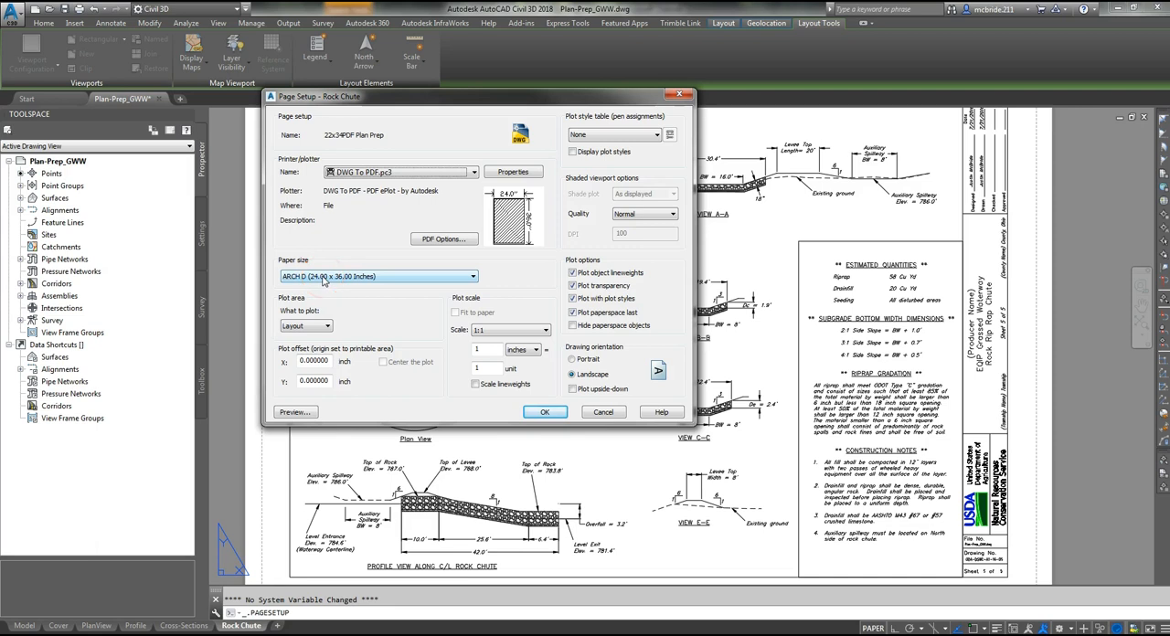
click(445, 277)
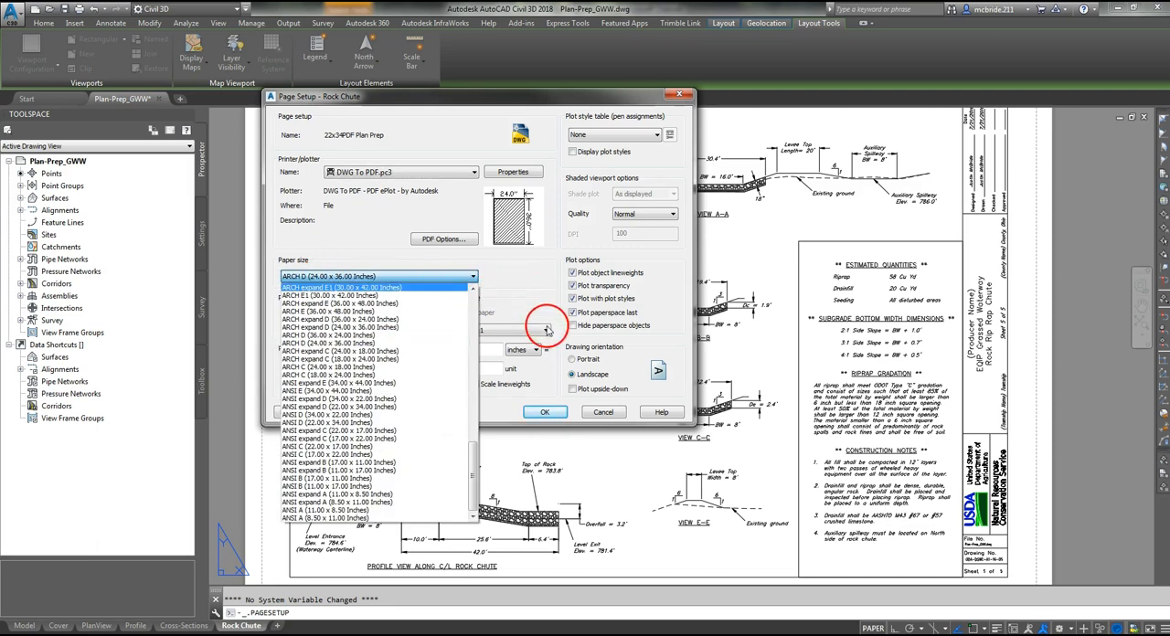
mouse_move(472, 472)
mouse_down()
mouse_move(469, 455)
mouse_move(469, 467)
mouse_up()
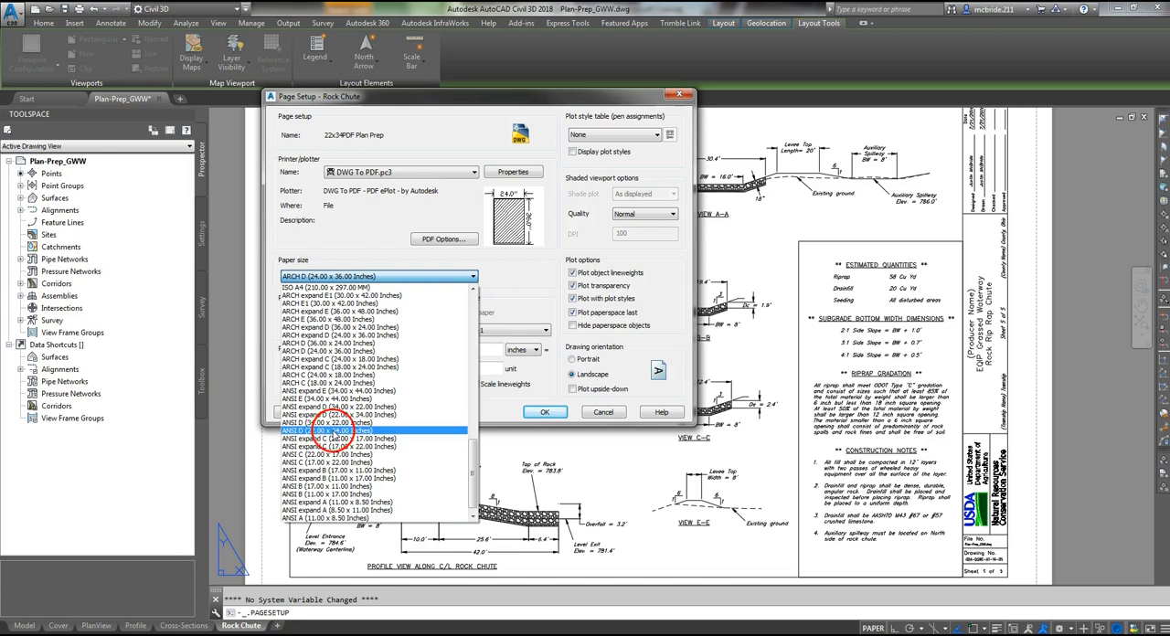
click(332, 431)
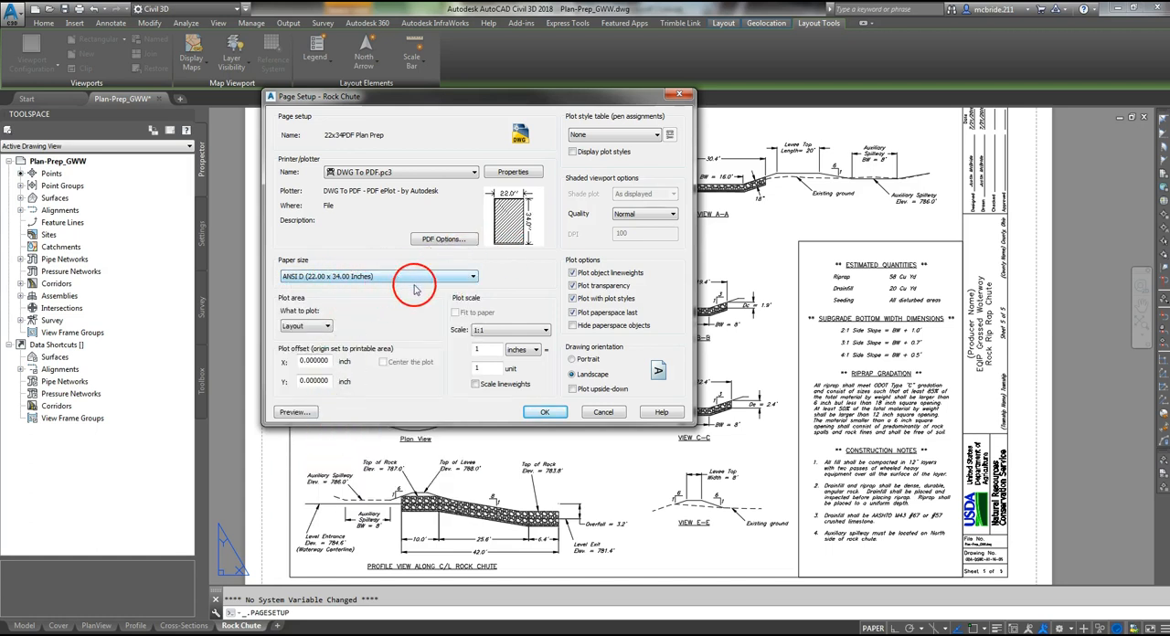
- Set the plot area to Extents, center the plot, and examine the plot preview of the Rock Chute sheet
click(315, 326)
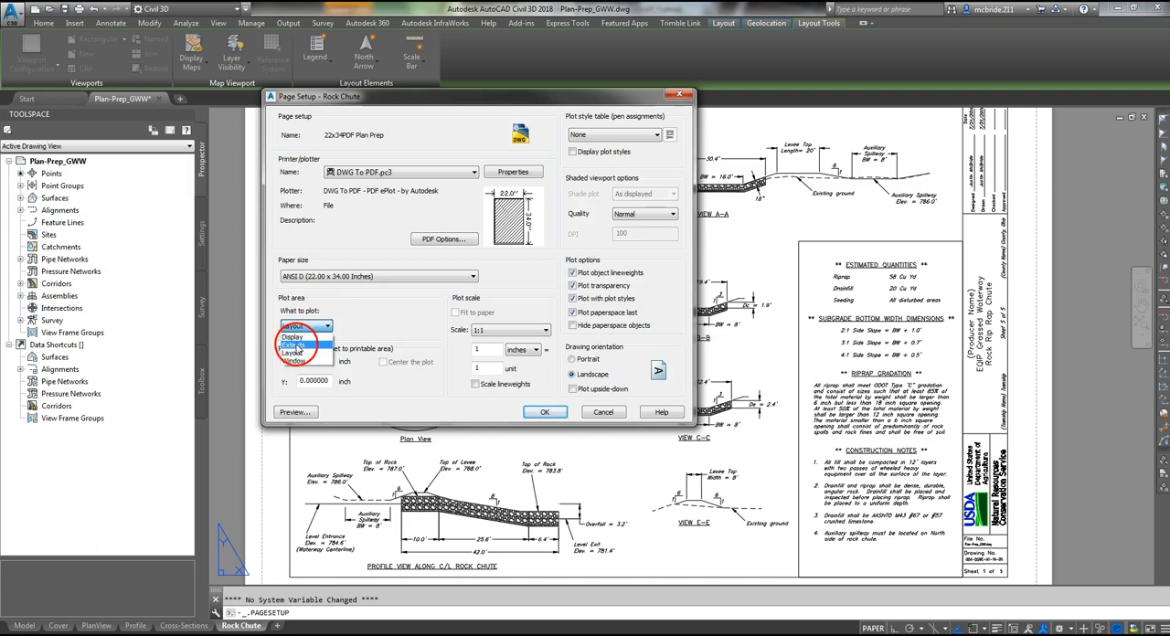
click(295, 346)
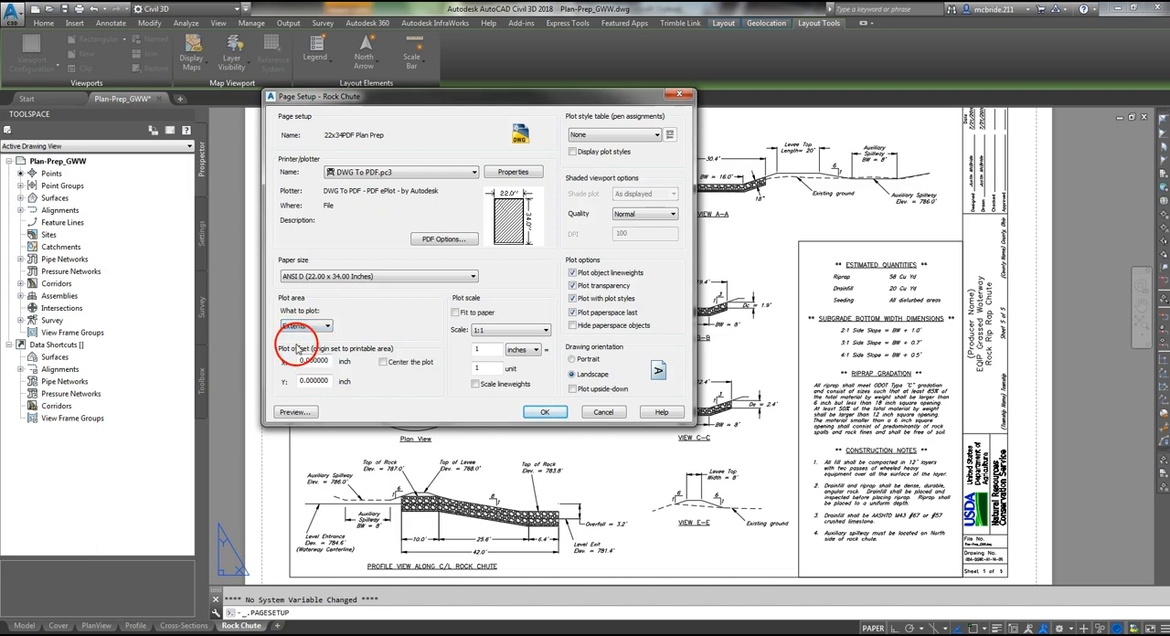
click(384, 362)
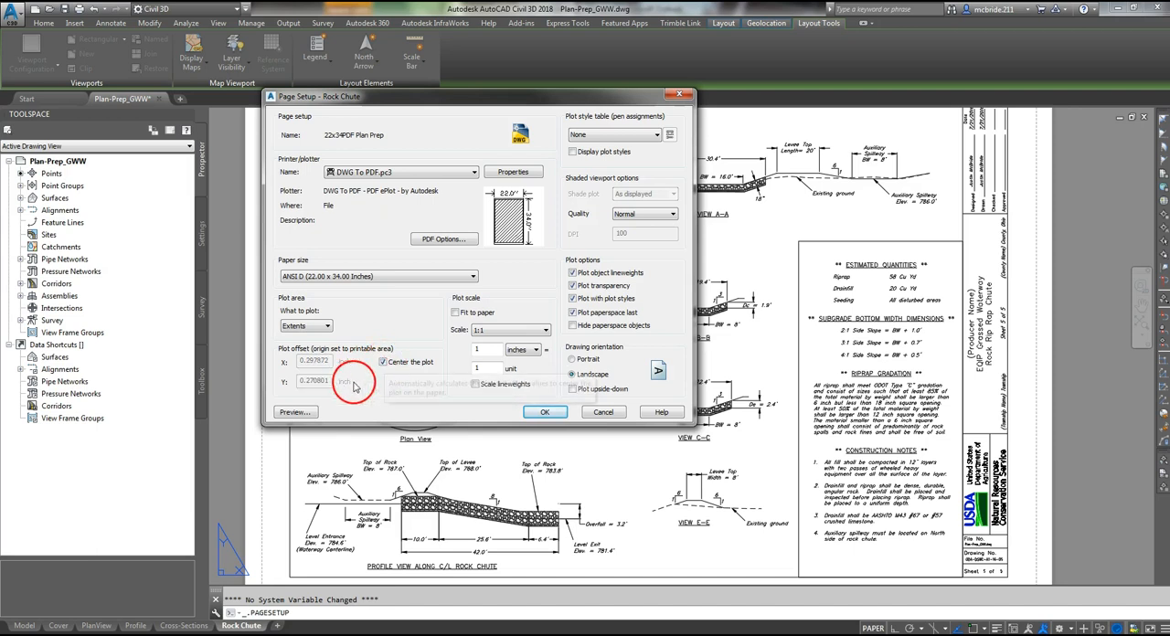
click(295, 413)
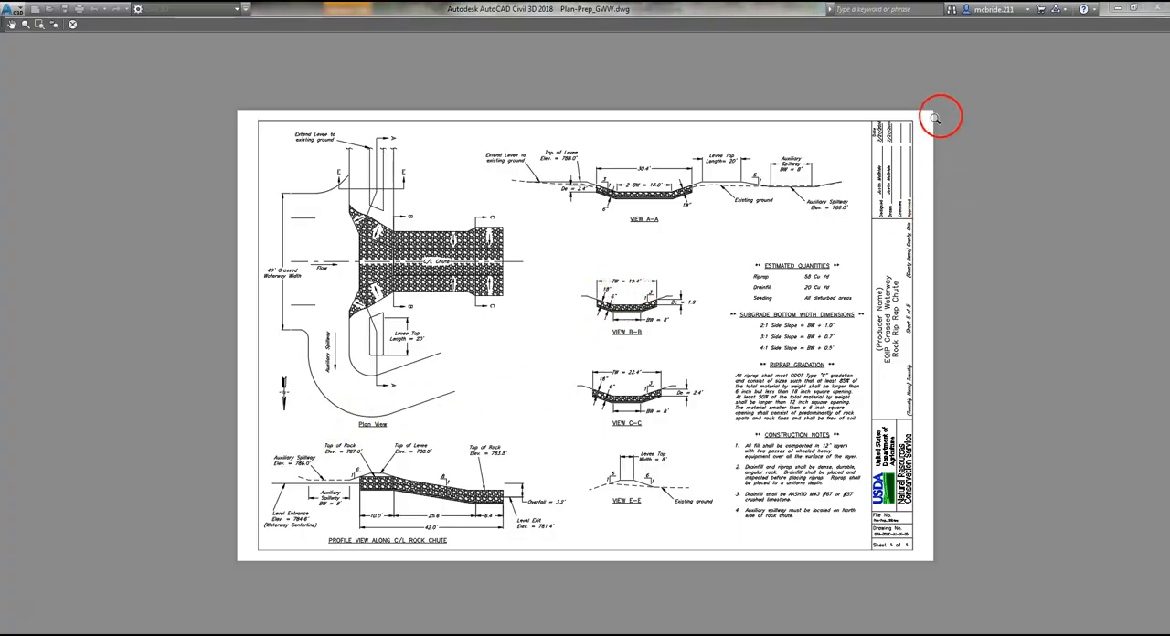
scroll(950, 329, up, 4)
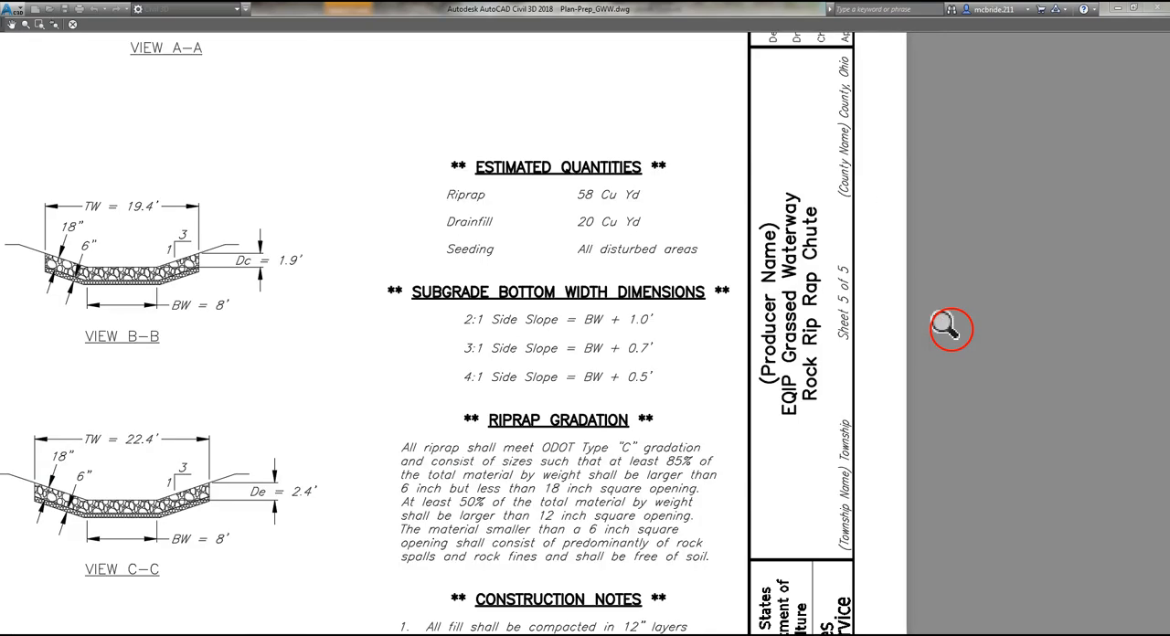
scroll(951, 329, down, 5)
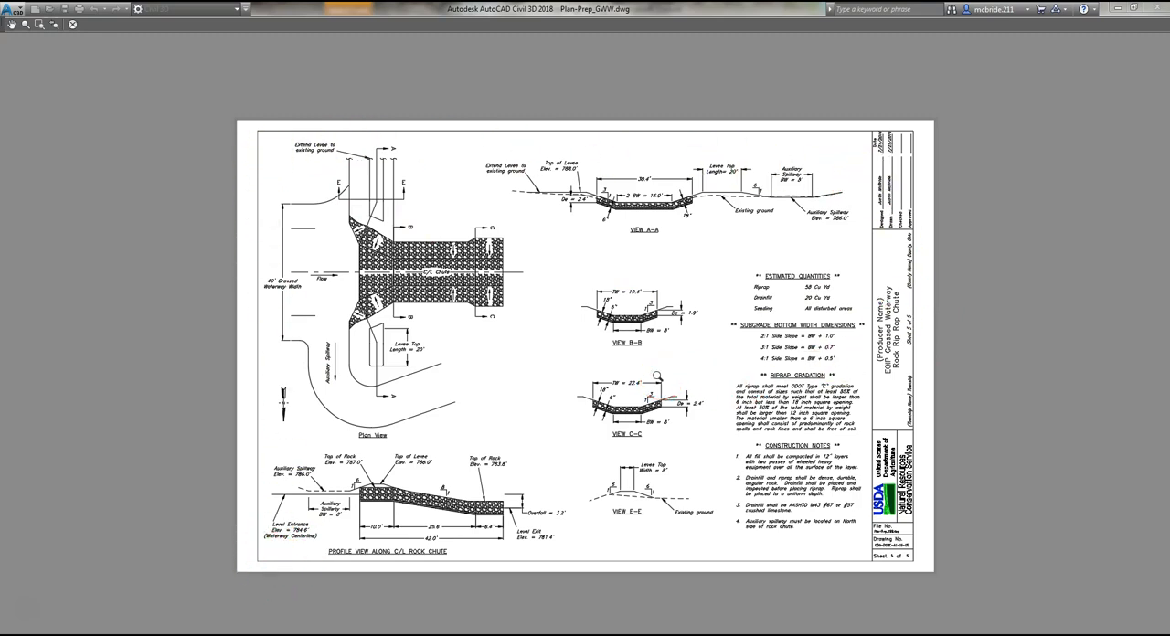
click(74, 25)
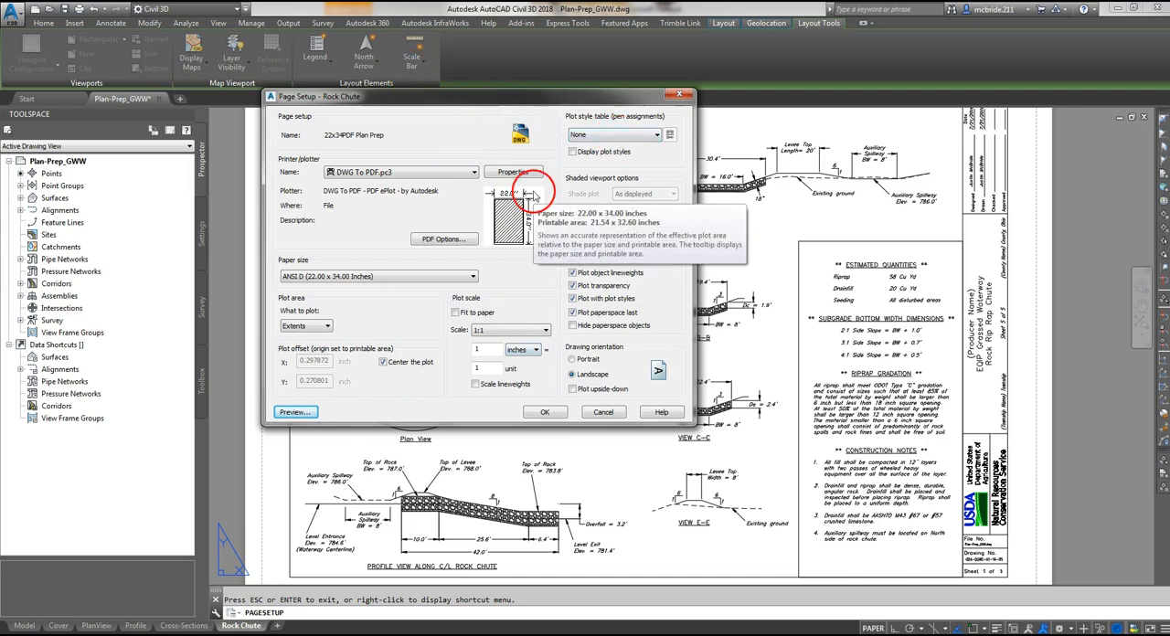
- Assign the monochrome.ctb plot style table, check the result in a plot preview, and save the new page setup
click(649, 137)
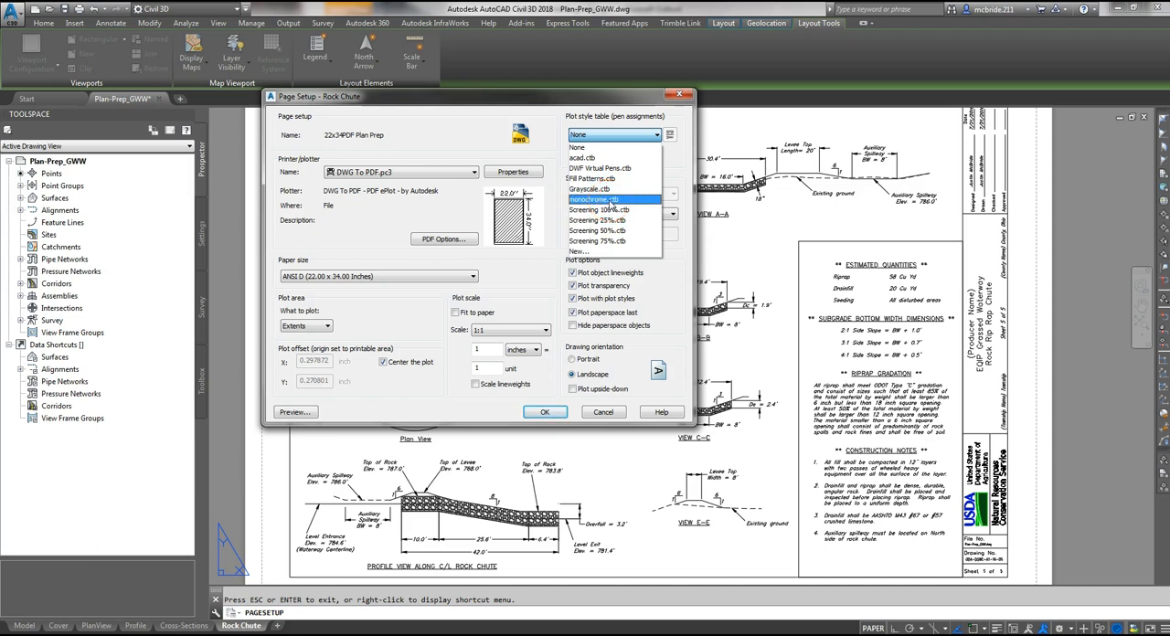
click(610, 201)
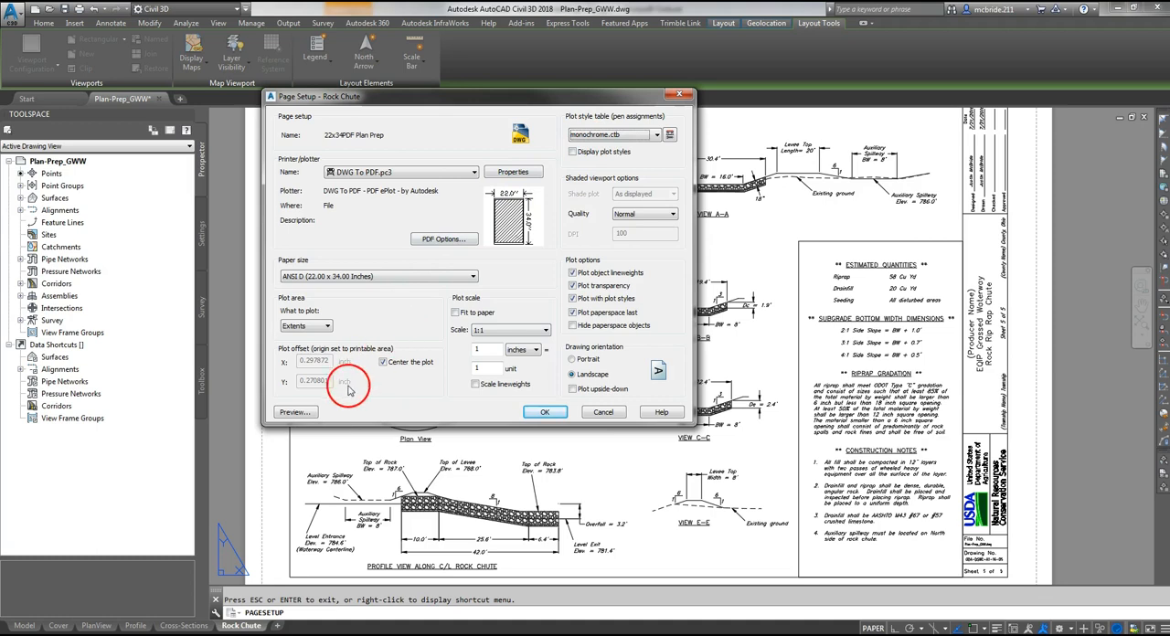
click(294, 414)
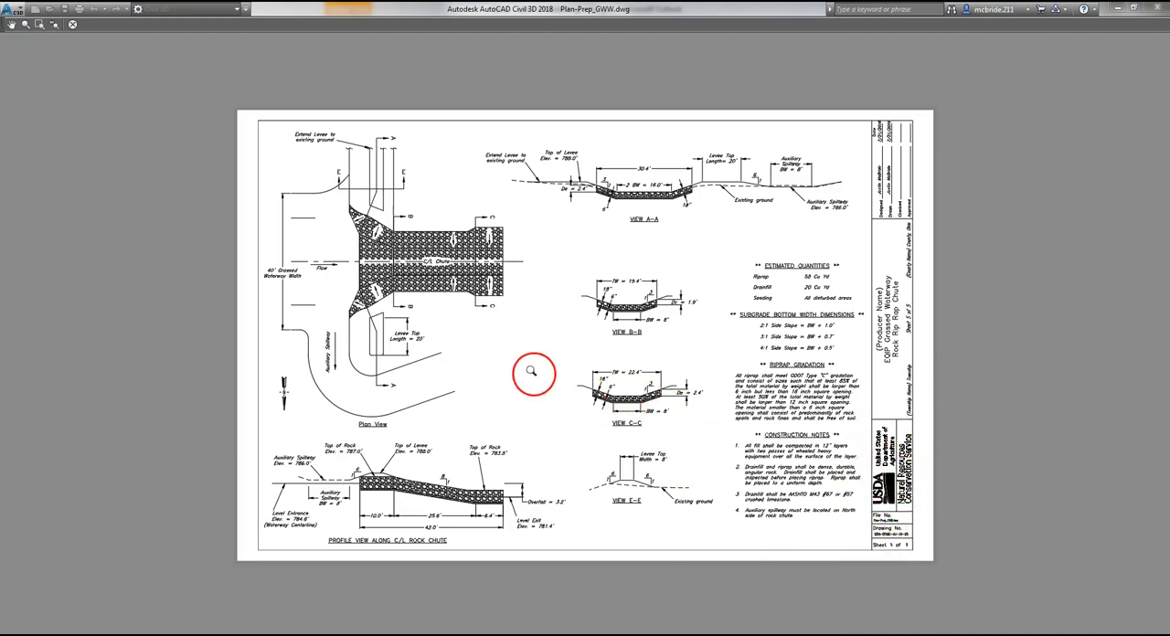
click(73, 25)
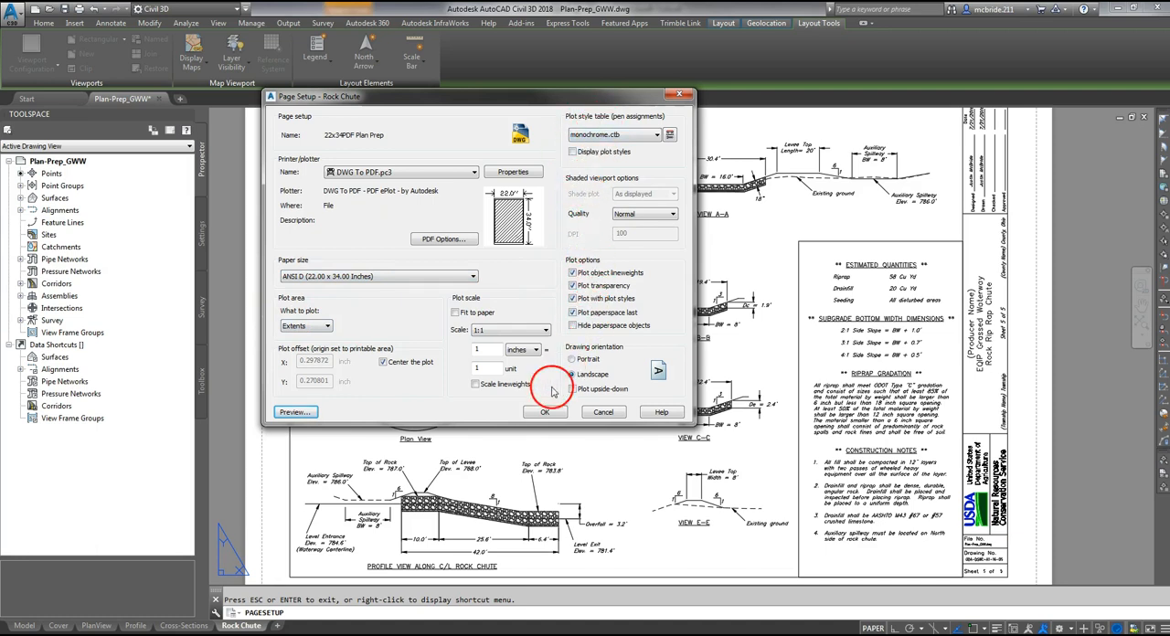
click(544, 413)
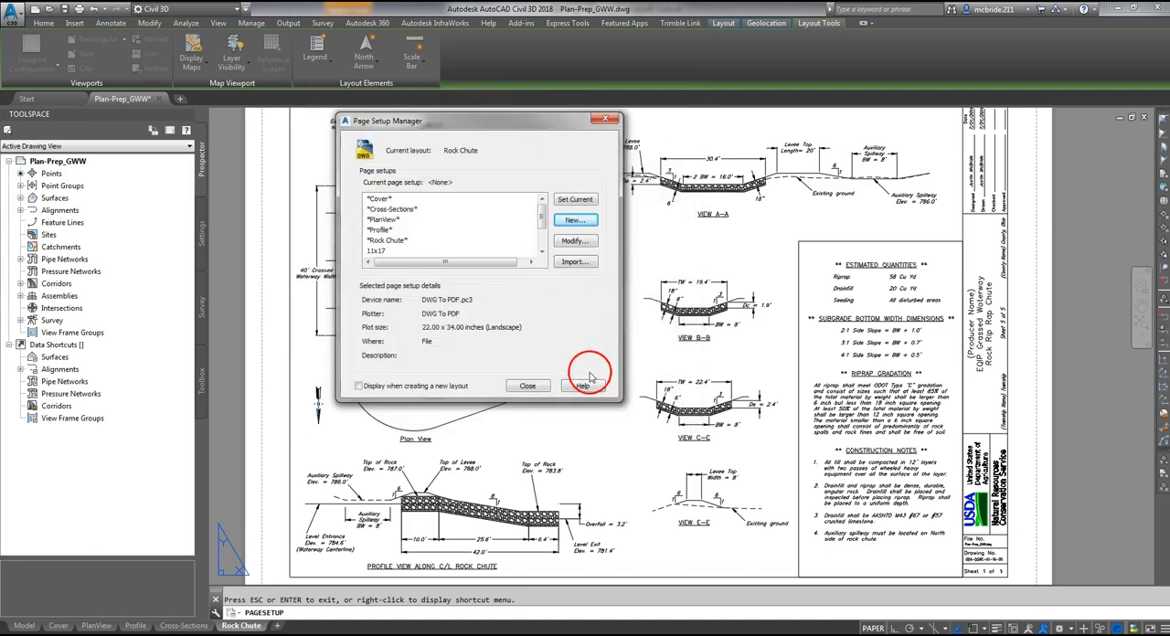
click(528, 386)
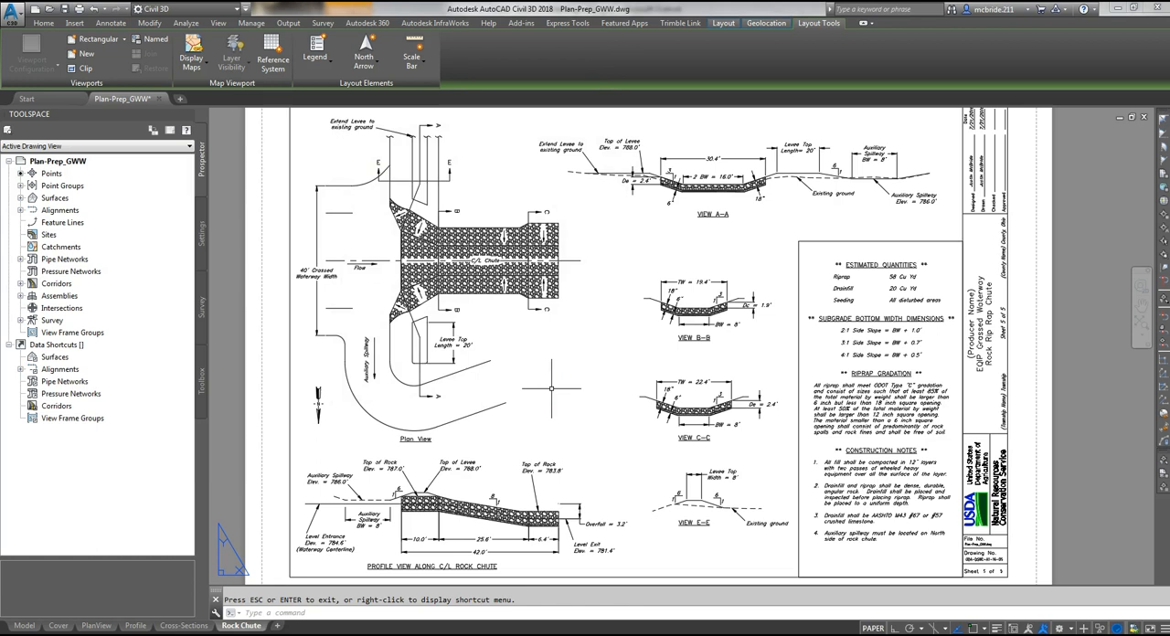
- Start a batch plot of the drawing's sheets and remove the Plan-Prep_GWW-Model sheet from the publish list
click(257, 616)
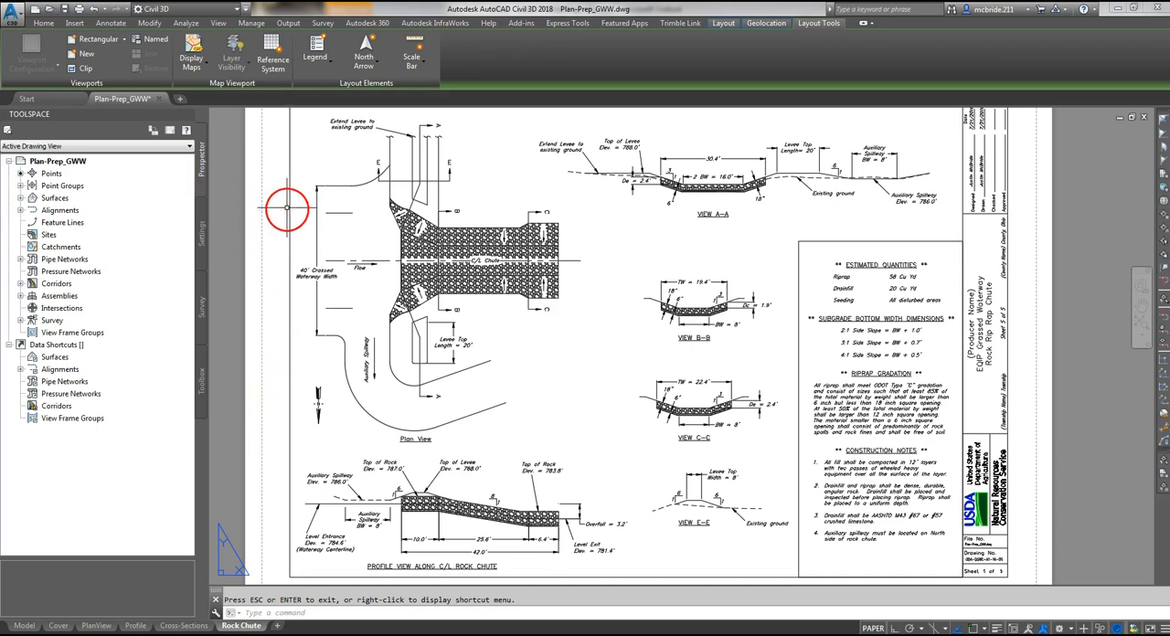
click(13, 13)
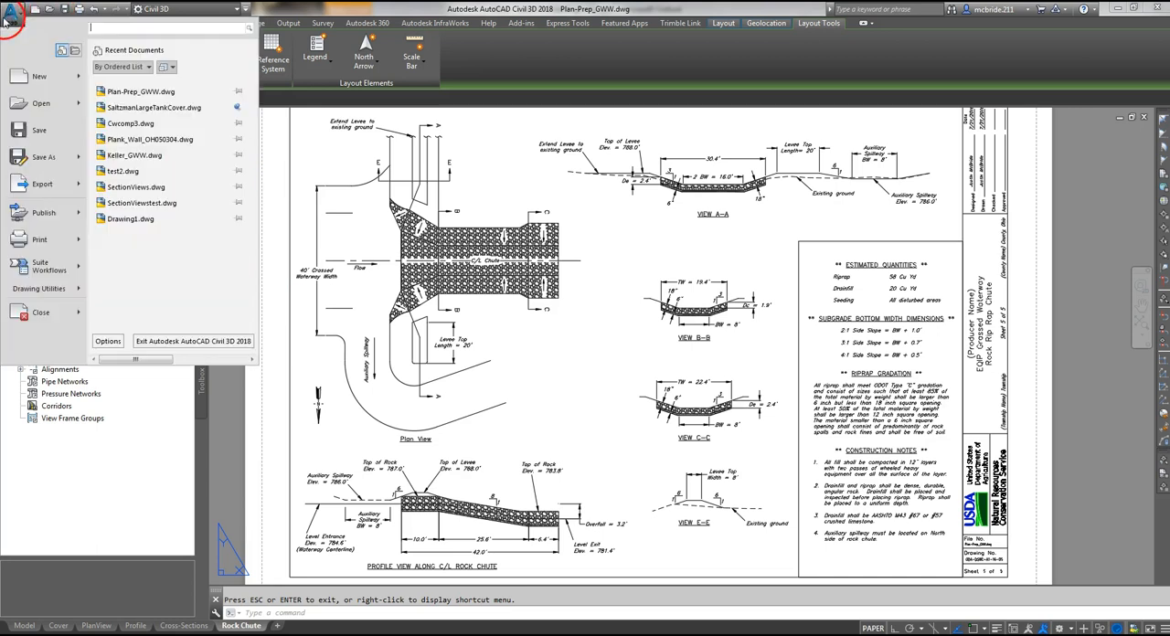
click(57, 245)
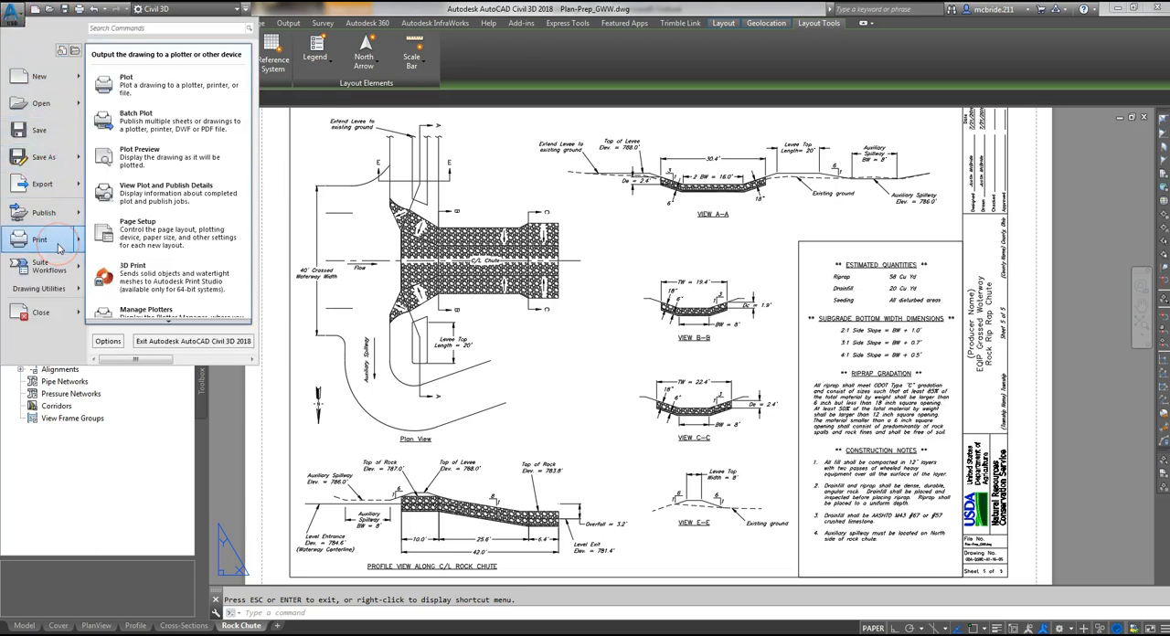
click(180, 134)
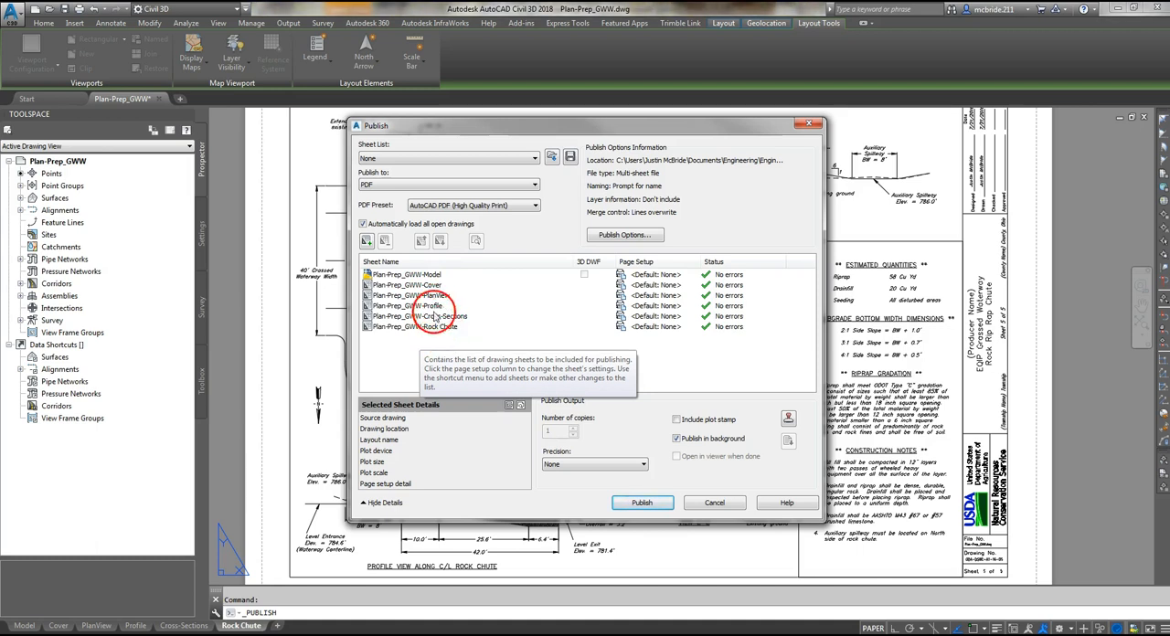
click(395, 277)
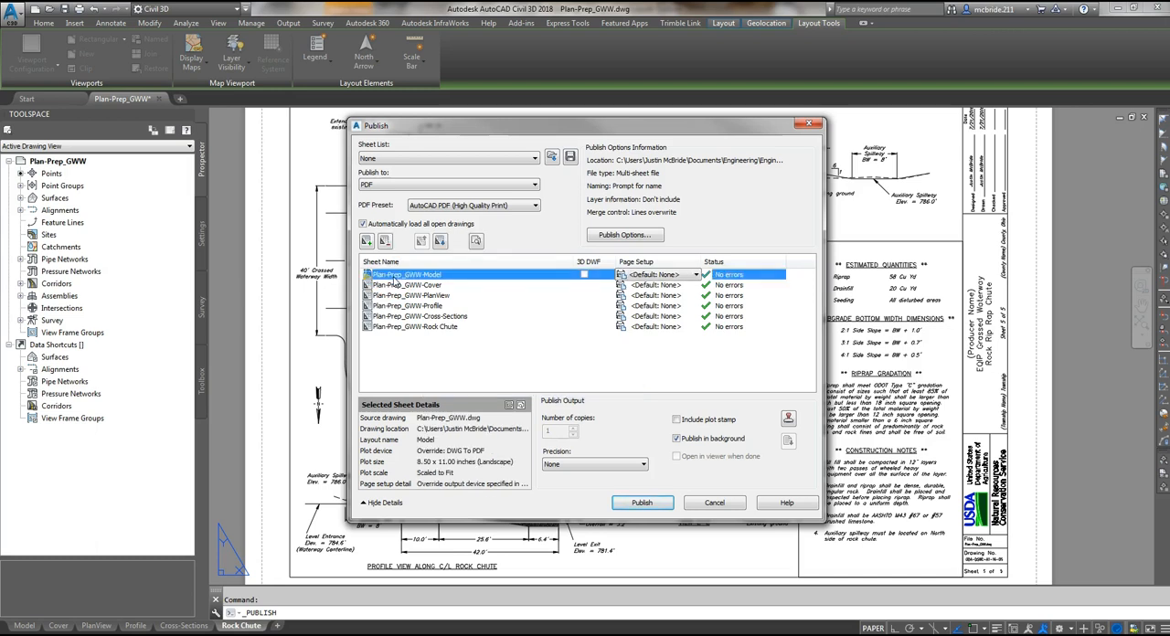
click(385, 241)
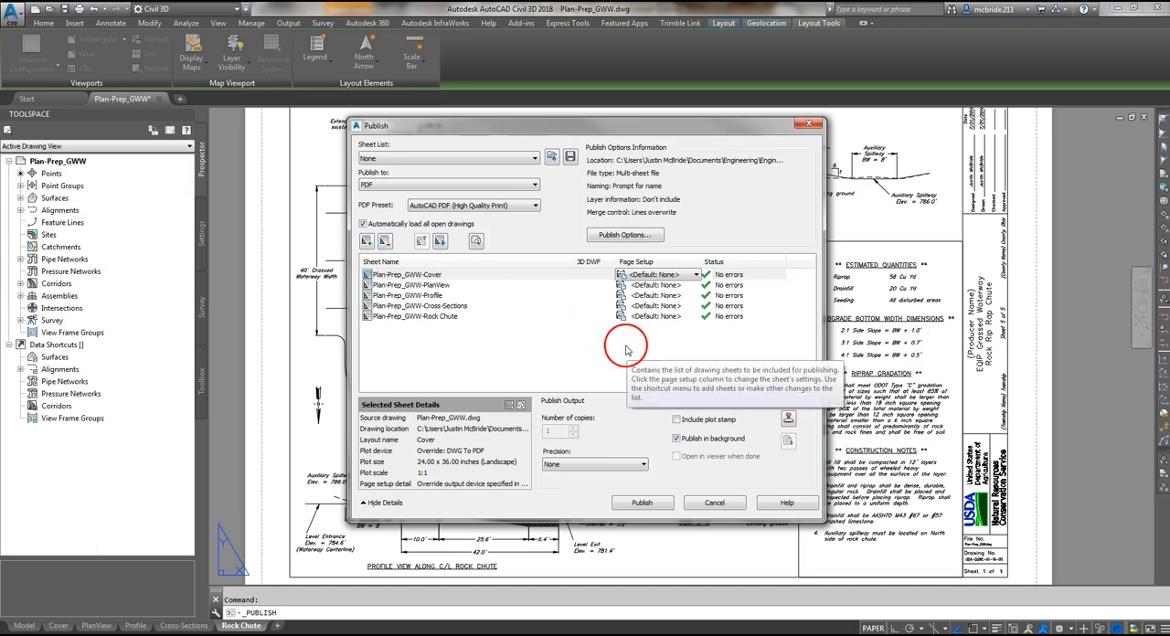
- Assign the "22x34PDF Plan Prep" page setup to the Cover and PlanView sheets
click(688, 276)
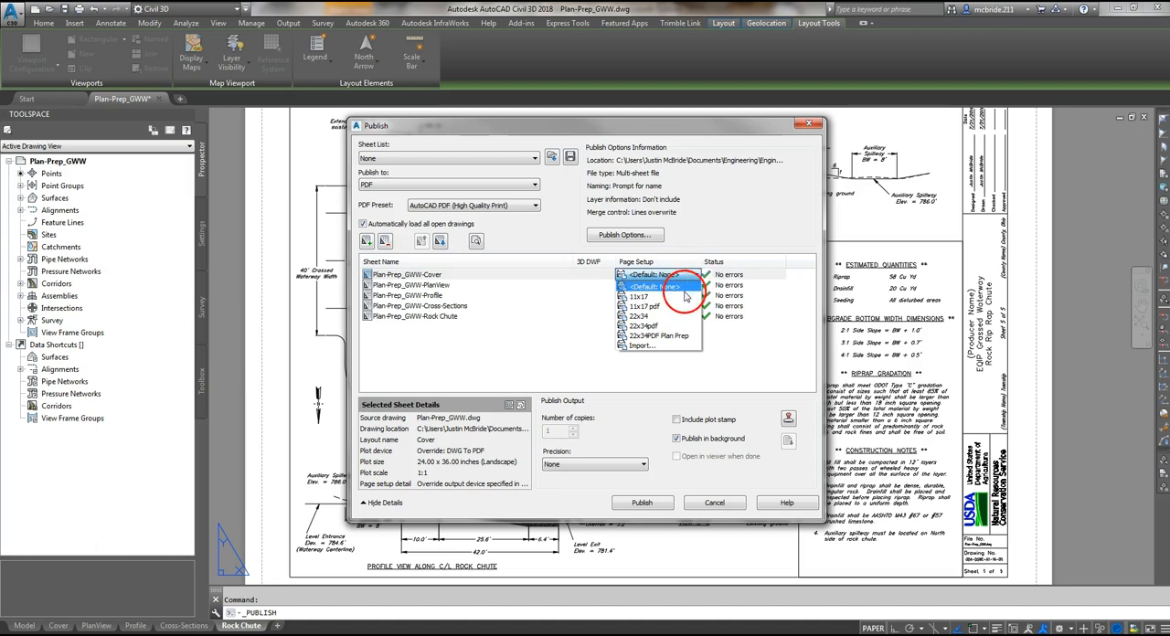
click(672, 336)
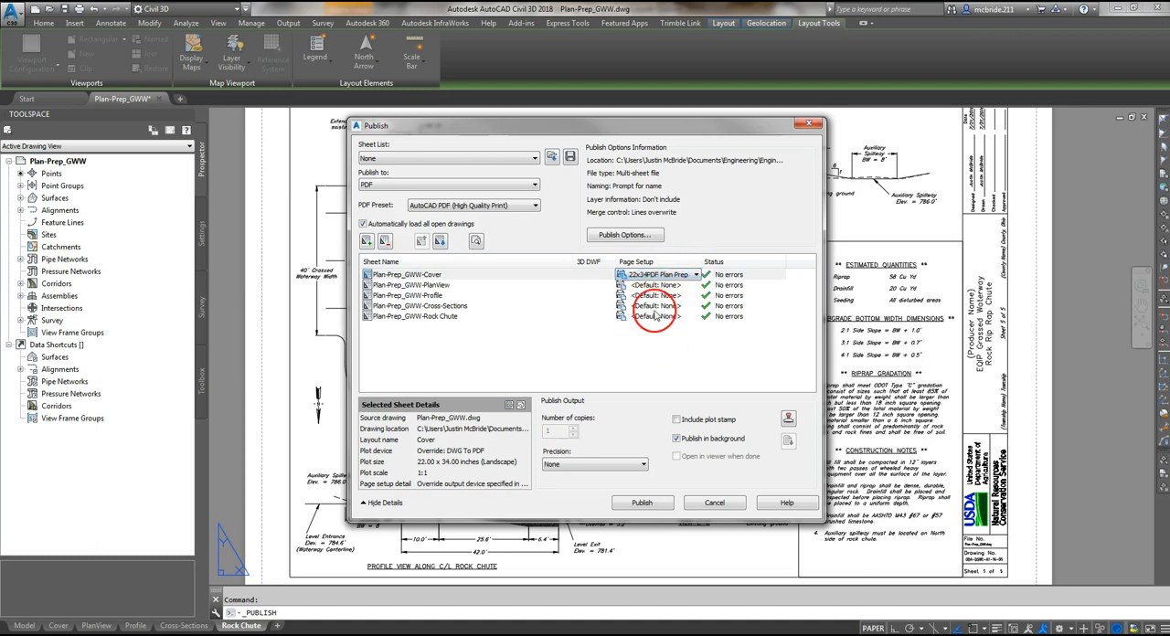
click(665, 286)
click(667, 286)
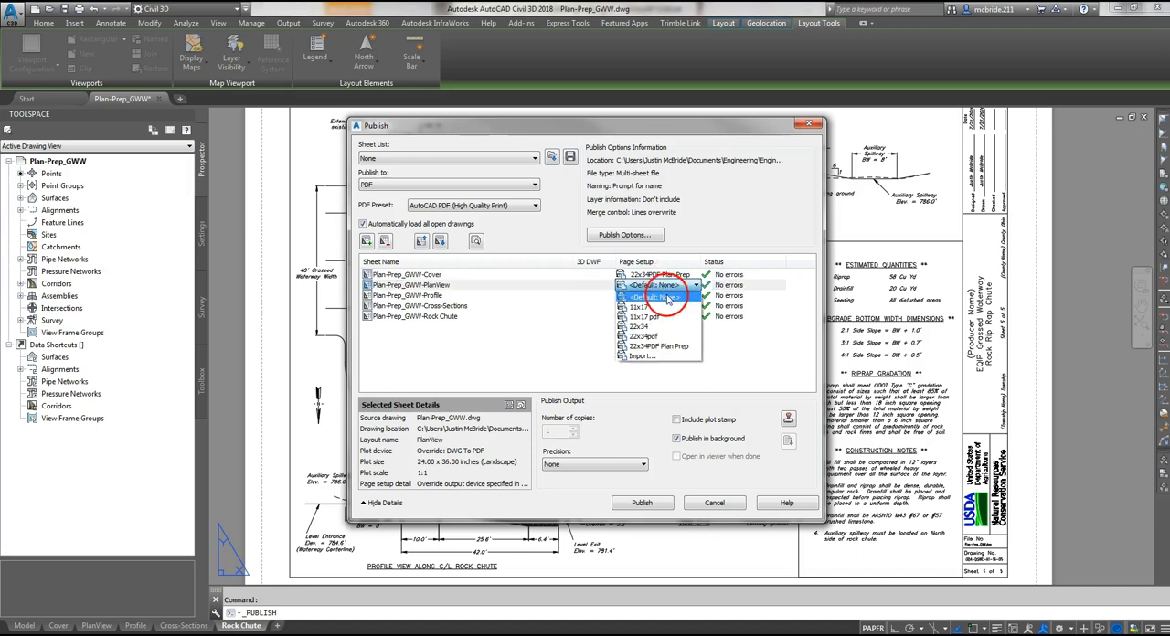
click(668, 355)
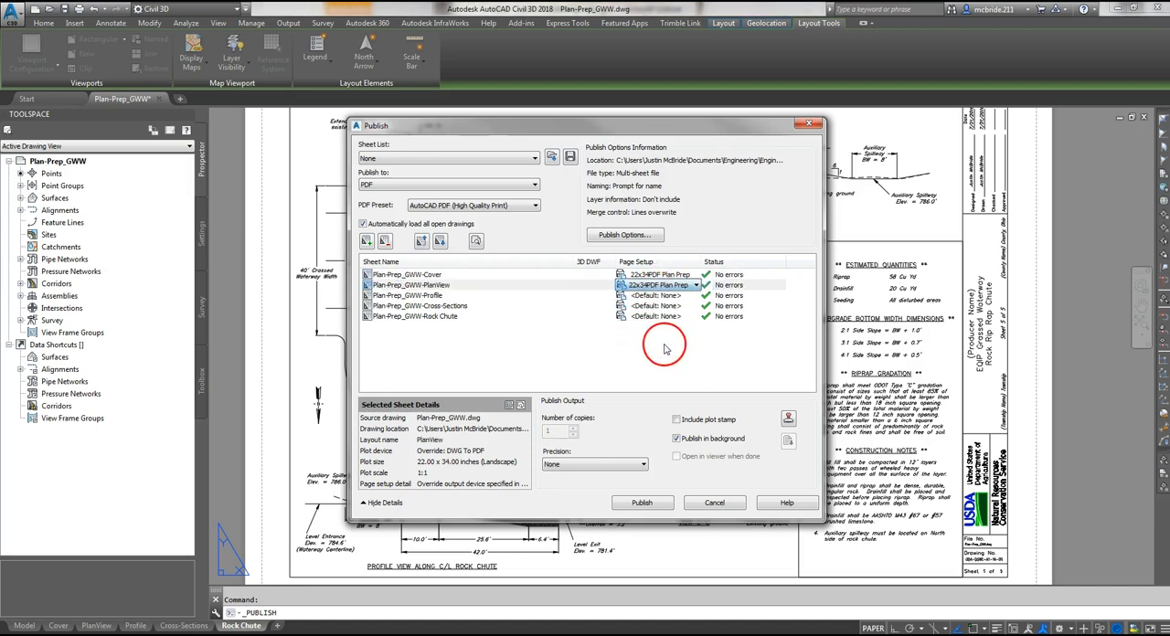
- Apply the "22x34PDF Plan Prep" page setup to the Profile, Cross-Sections and Rock Chute sheets
click(665, 297)
click(665, 297)
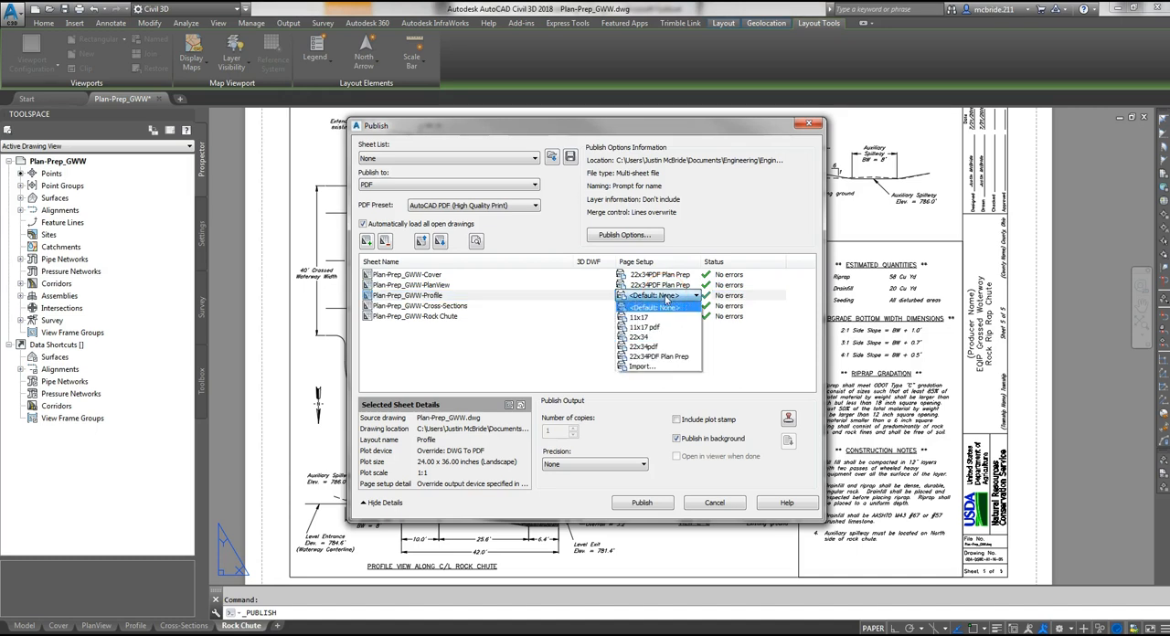
click(673, 358)
click(674, 307)
click(674, 307)
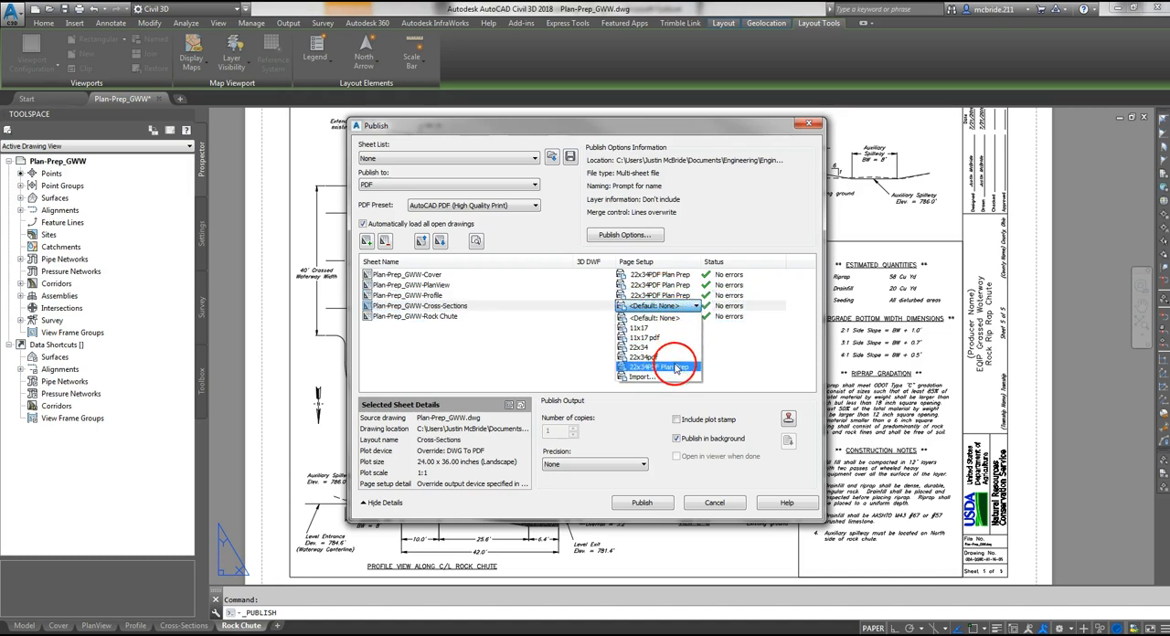
click(677, 367)
click(668, 317)
click(668, 318)
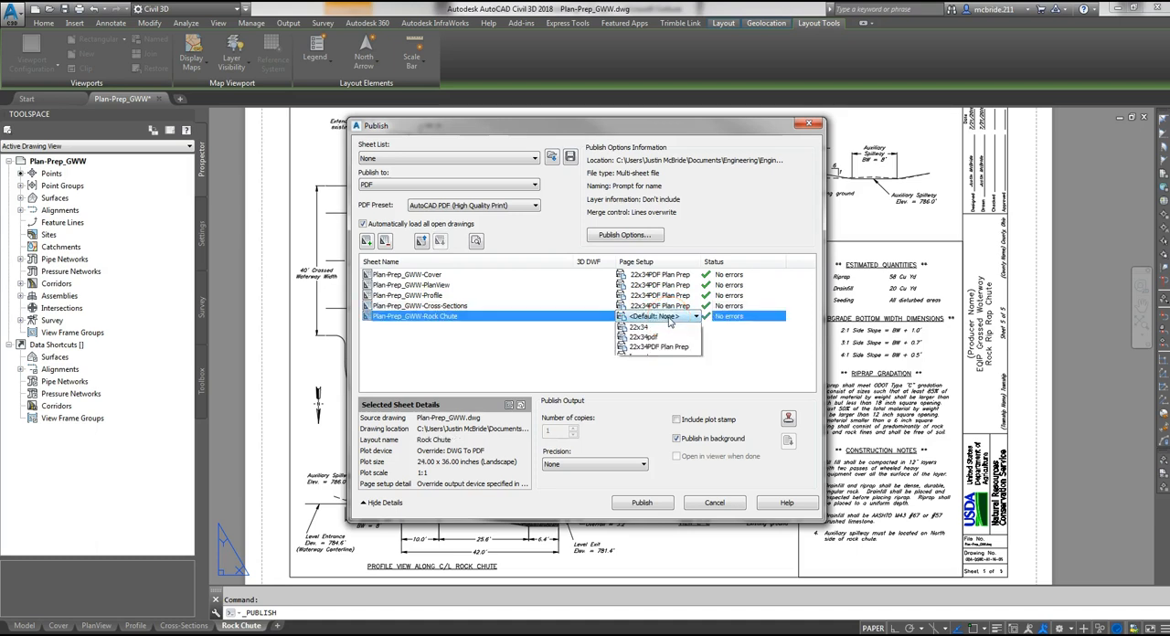
click(676, 379)
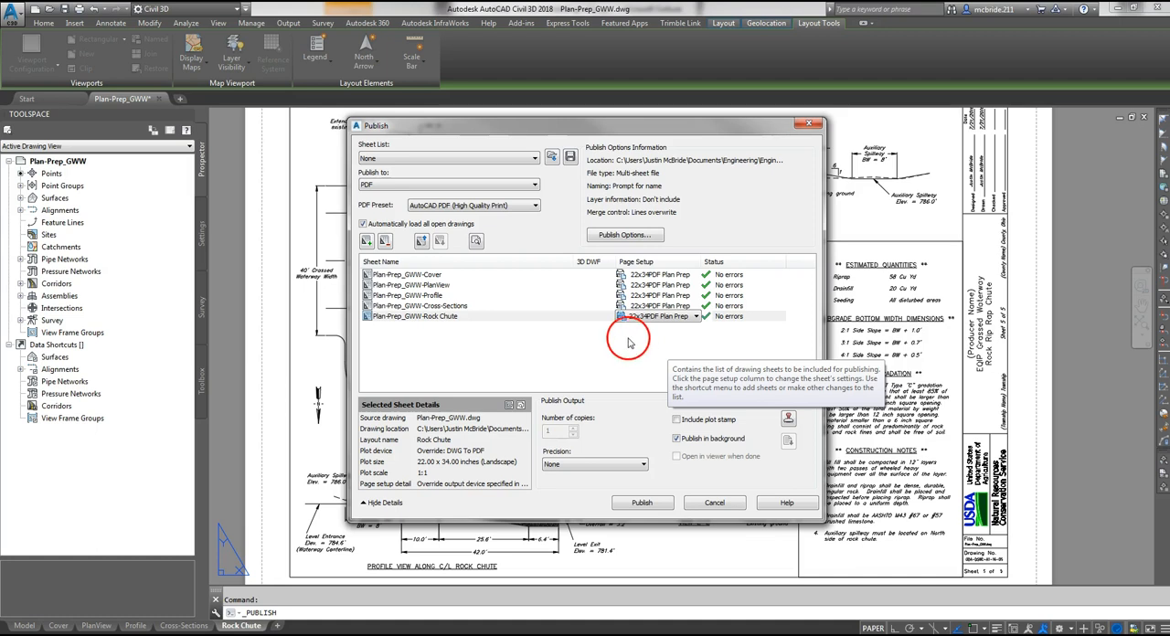
- Accept the multi-sheet PDF publish options and publish the sheets as Plan-Prep_GWW.pdf on the Desktop without saving the sheet list
click(621, 236)
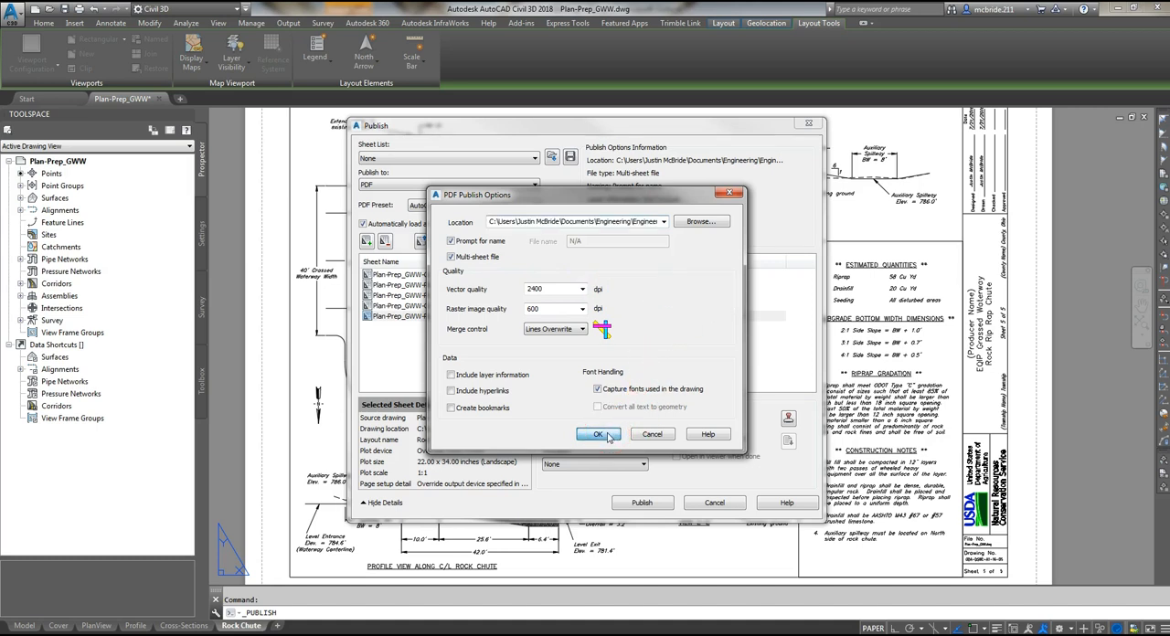
click(599, 434)
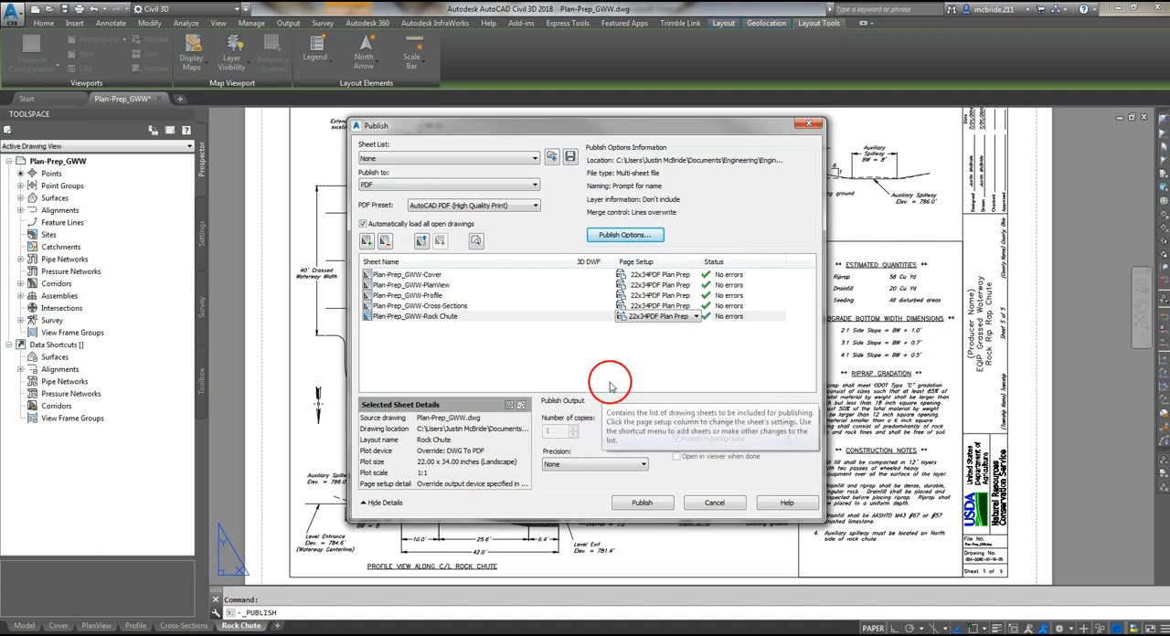
click(643, 503)
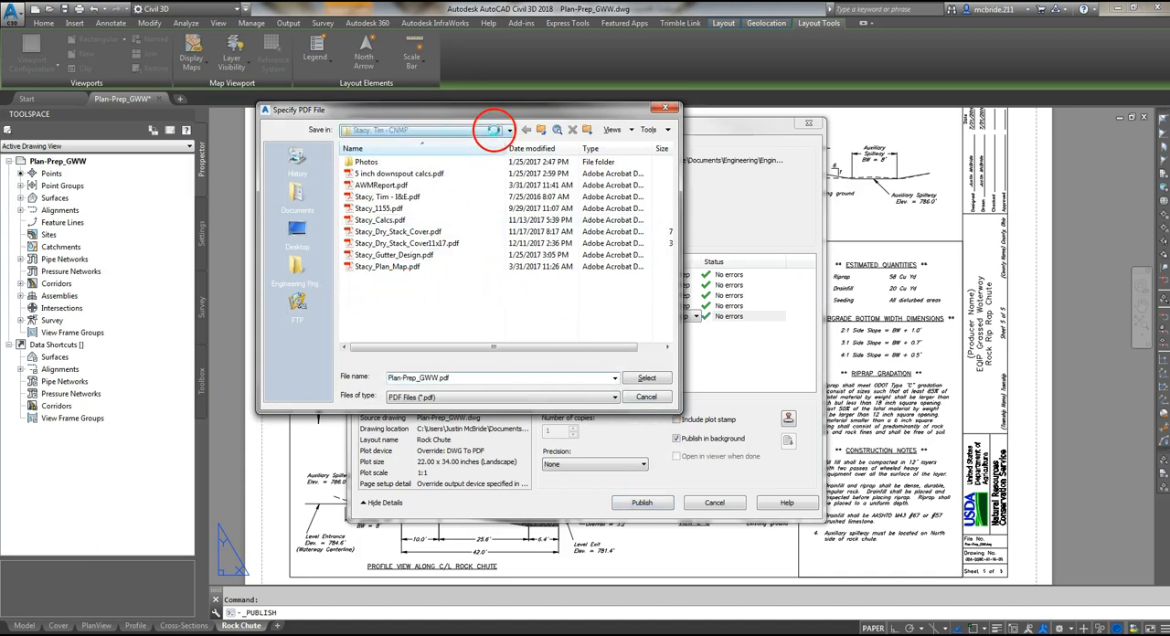
click(510, 131)
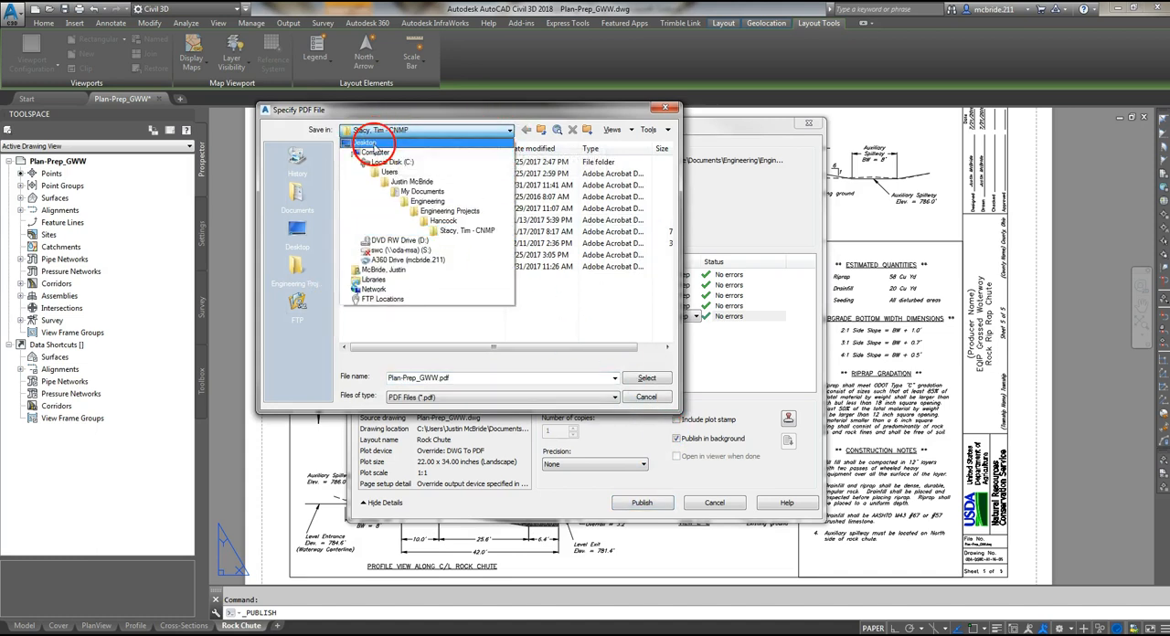
click(376, 141)
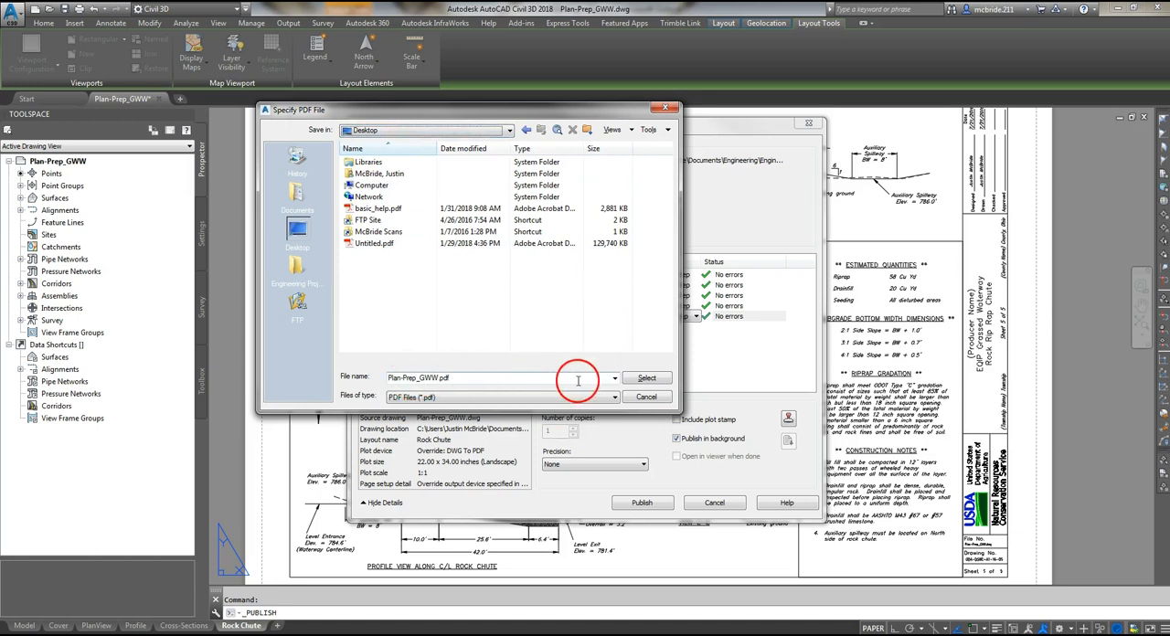
click(649, 378)
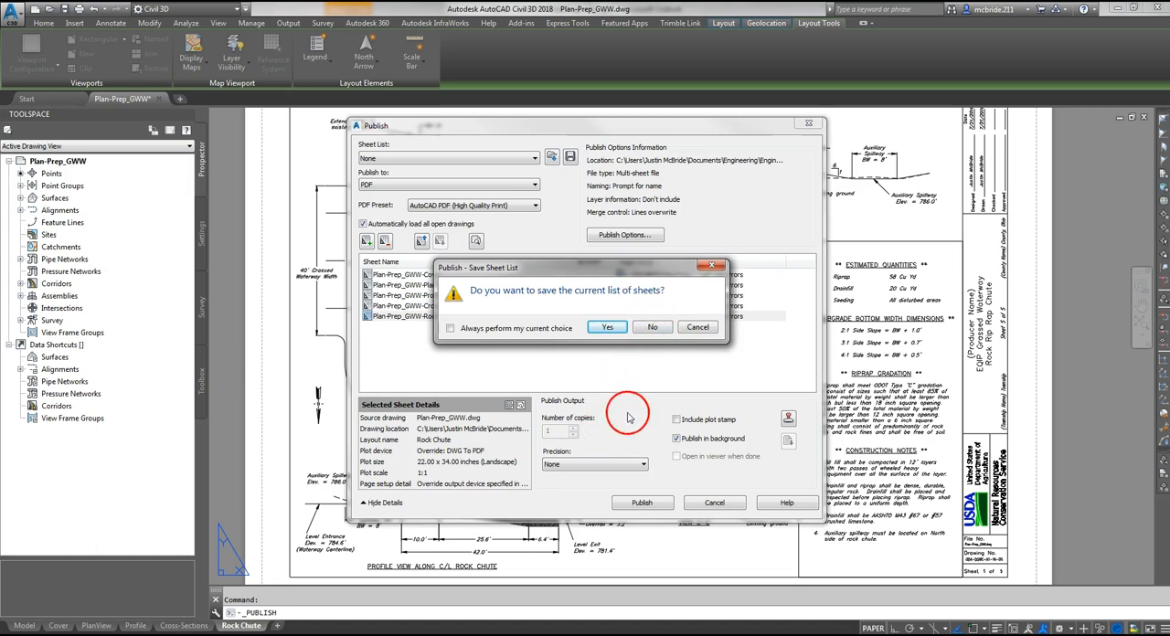
click(652, 328)
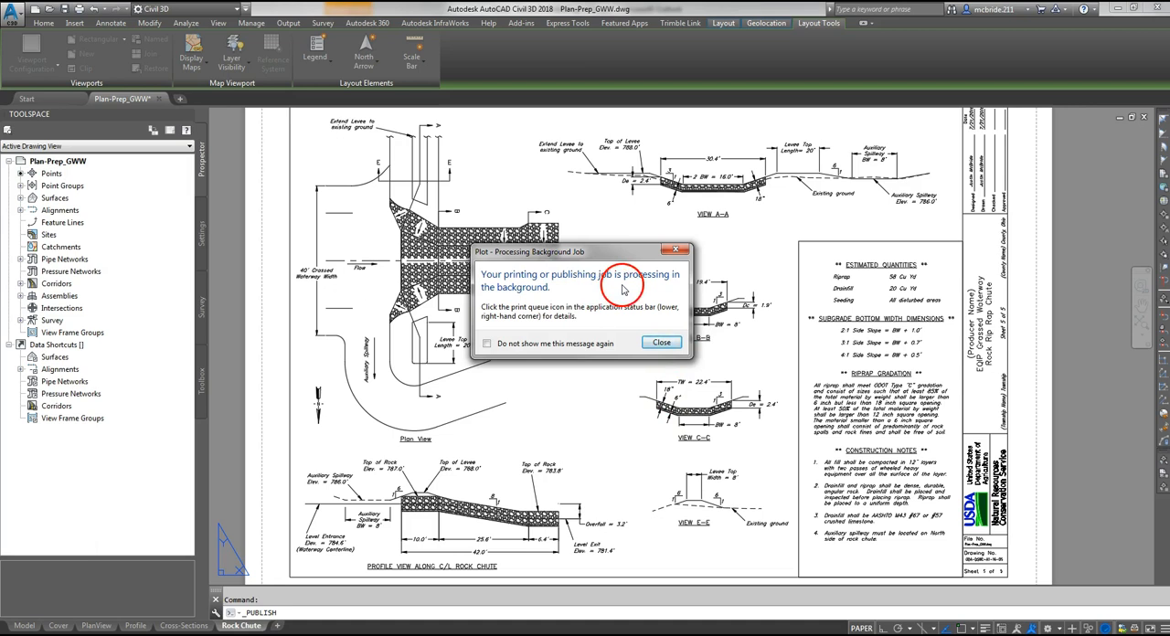
click(660, 343)
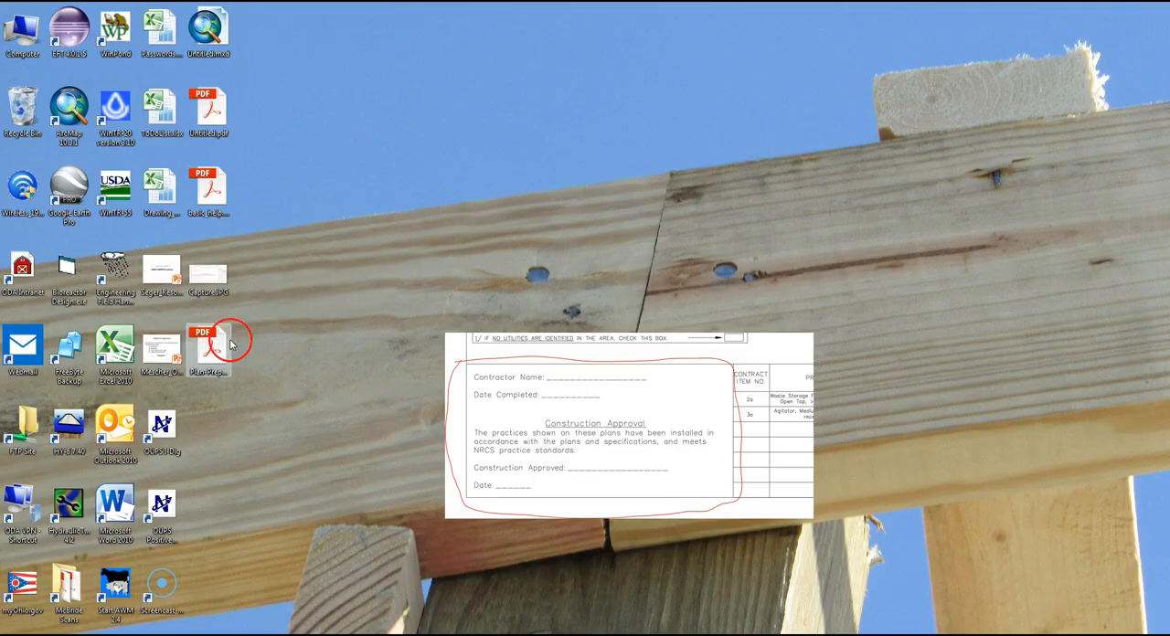
- Open Plan-Prep_GWW.pdf from the desktop in Adobe Acrobat Reader and examine its first three sheets and the cover's location map
click(214, 346)
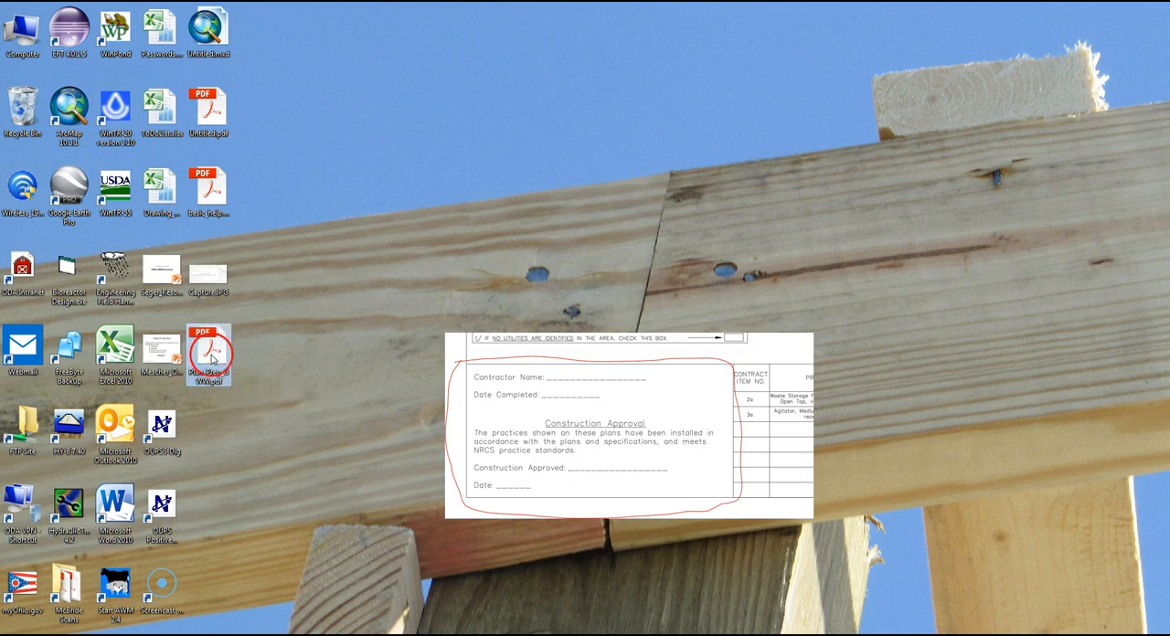
double_click(213, 355)
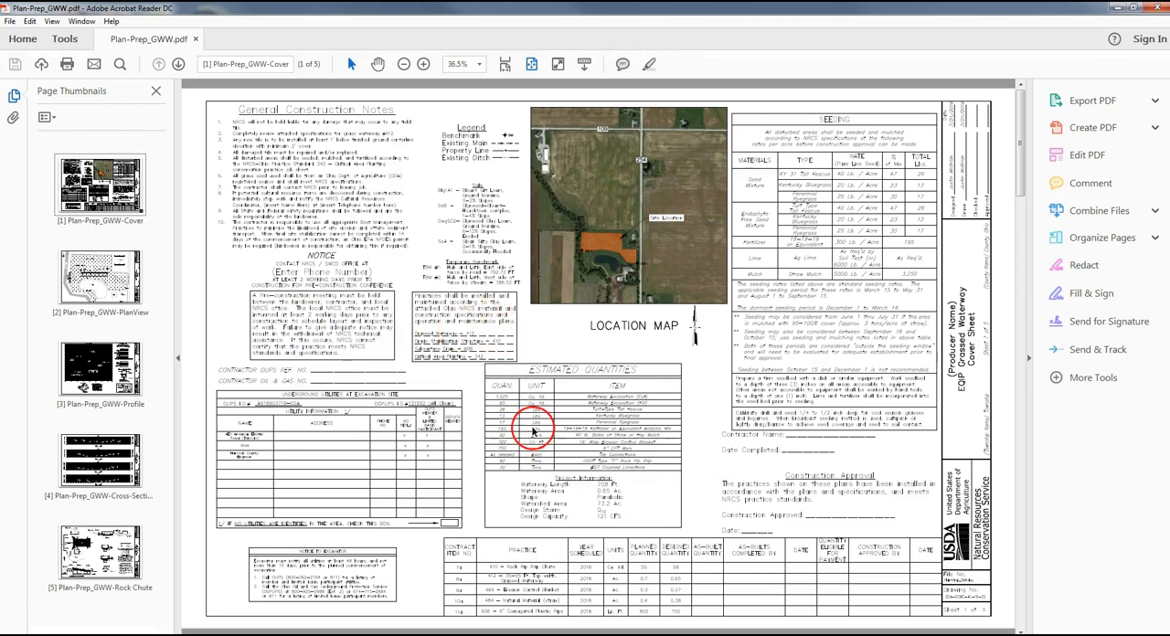
scroll(533, 431, down, 3)
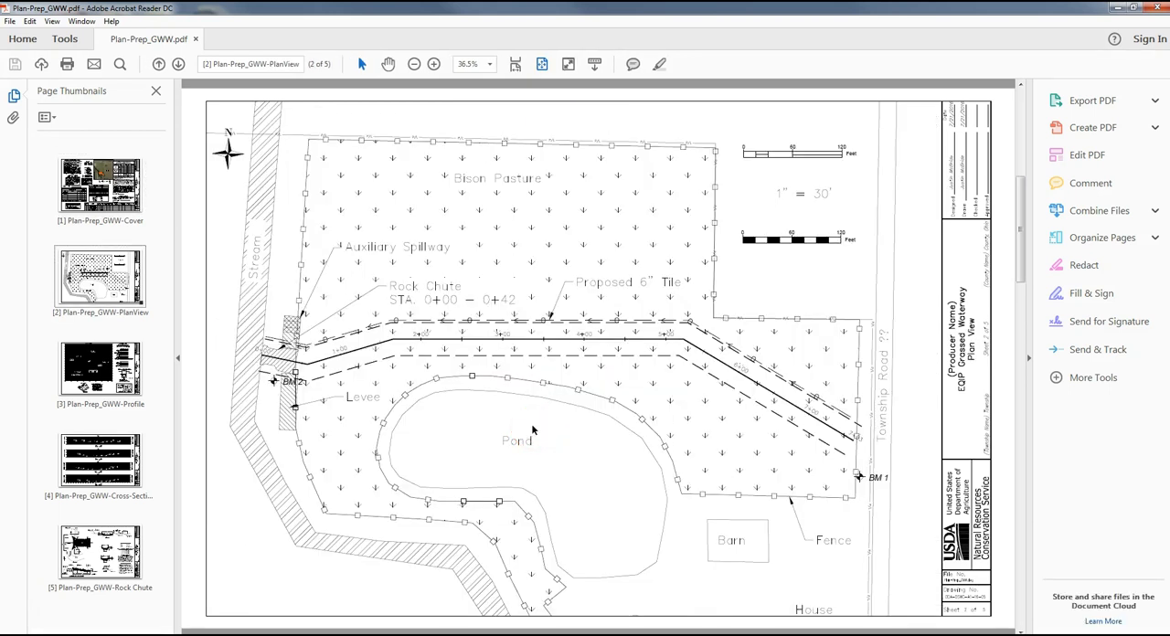
scroll(533, 424, down, 3)
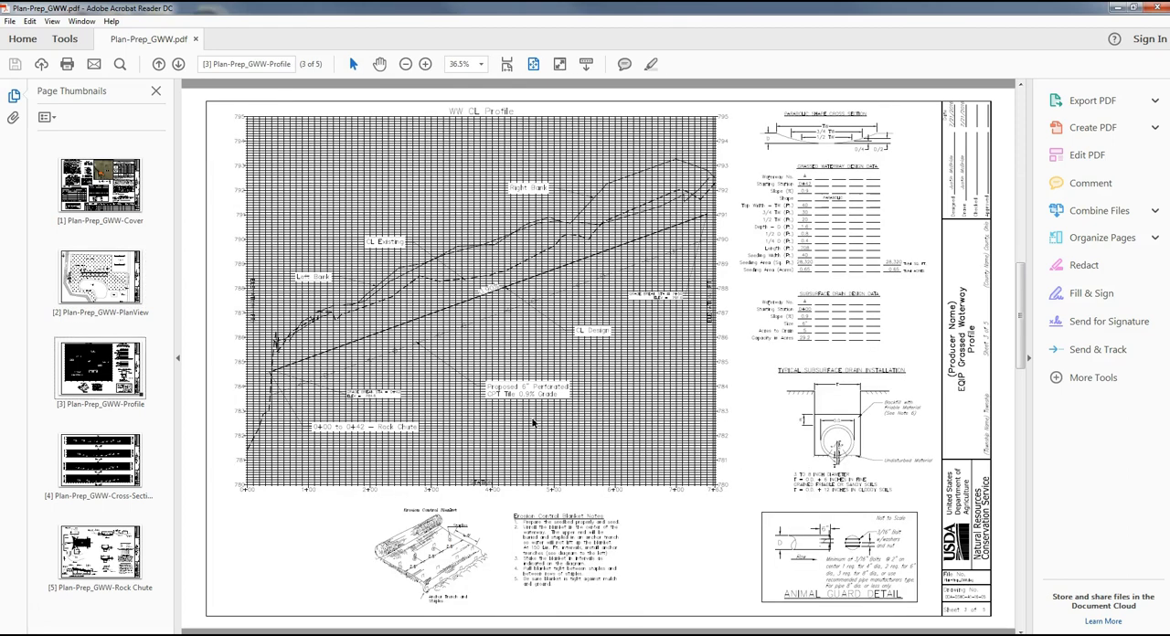
scroll(611, 371, up, 3)
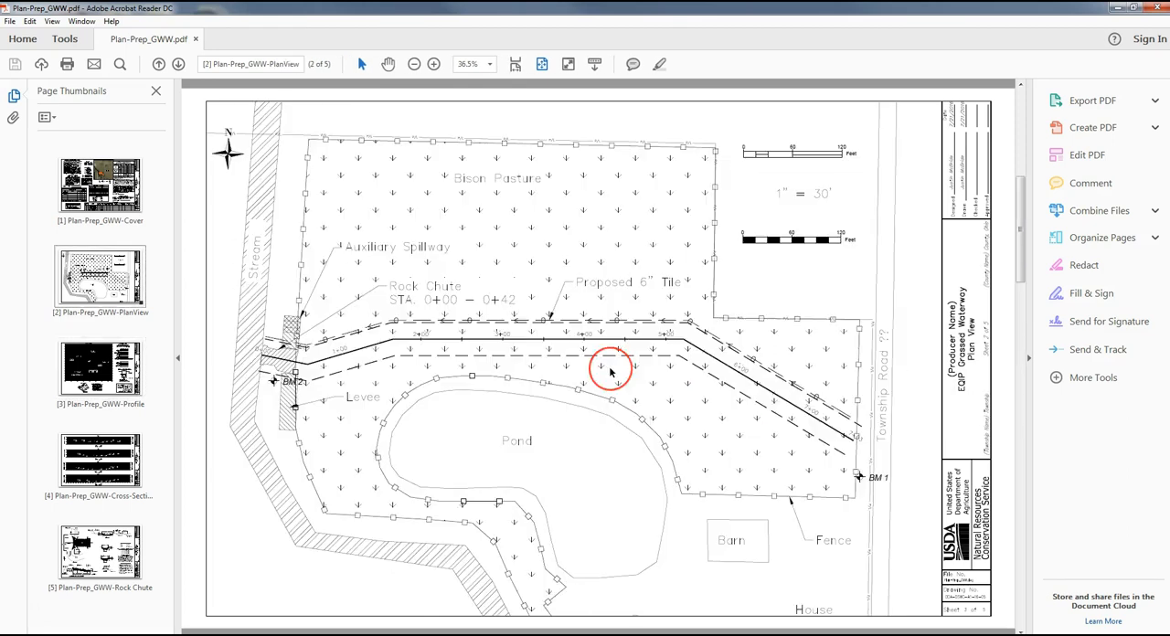
scroll(611, 370, up, 3)
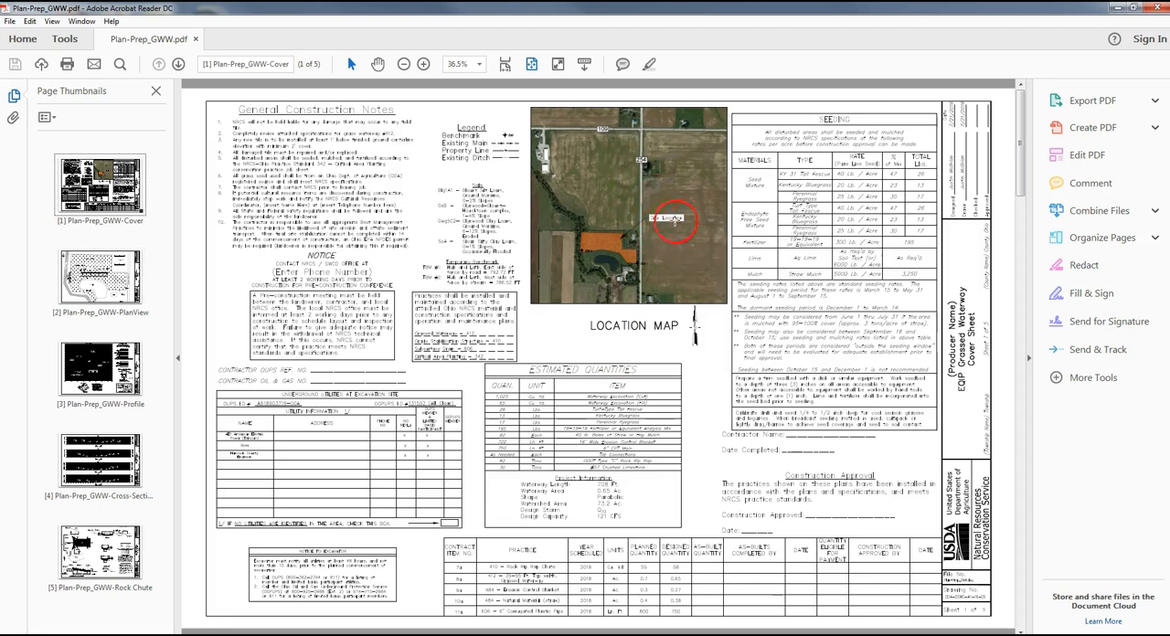
click(598, 200)
click(640, 292)
click(582, 254)
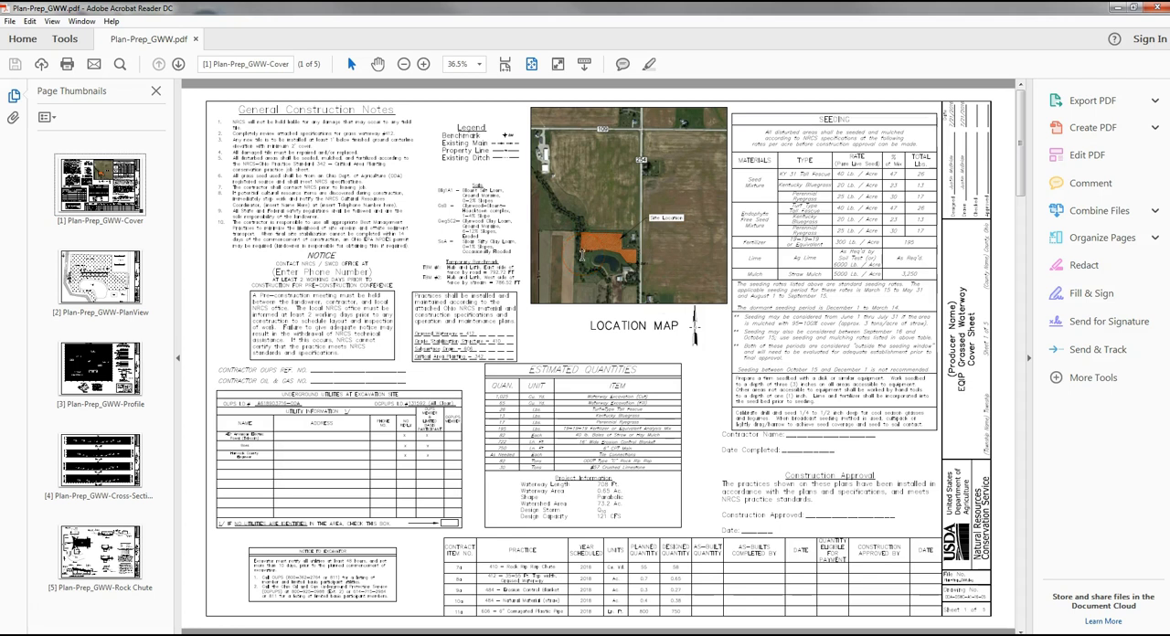
click(662, 353)
- Examine the line work, grid and labels of the WW CL Profile on the PDF's Profile sheet at 100% zoom
scroll(661, 347, down, 3)
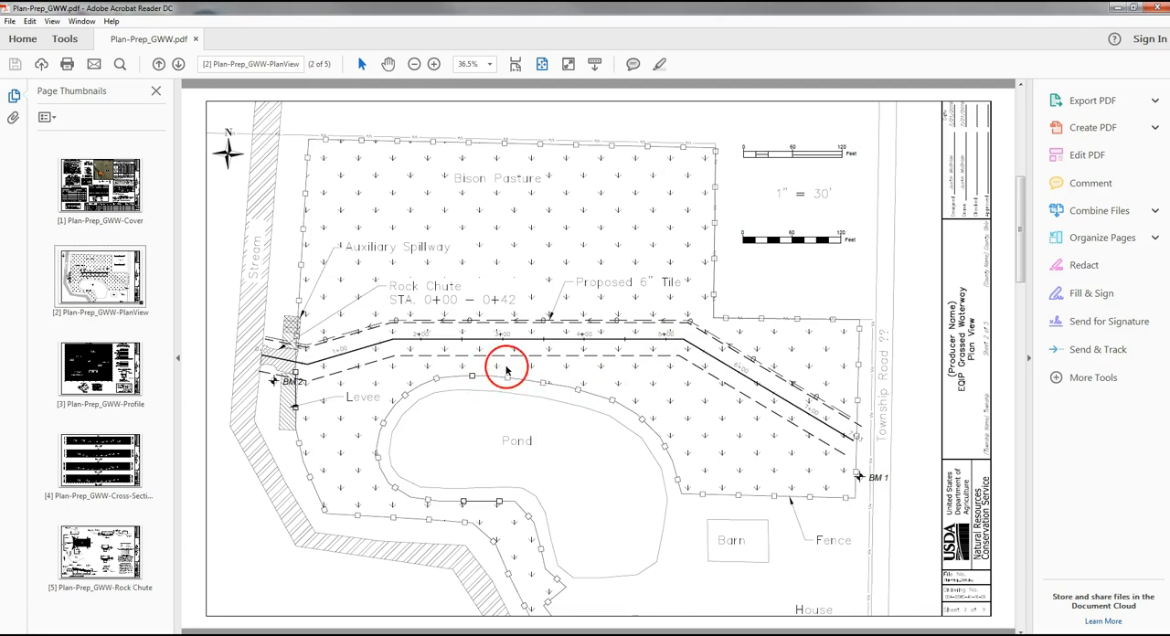
scroll(493, 365, down, 3)
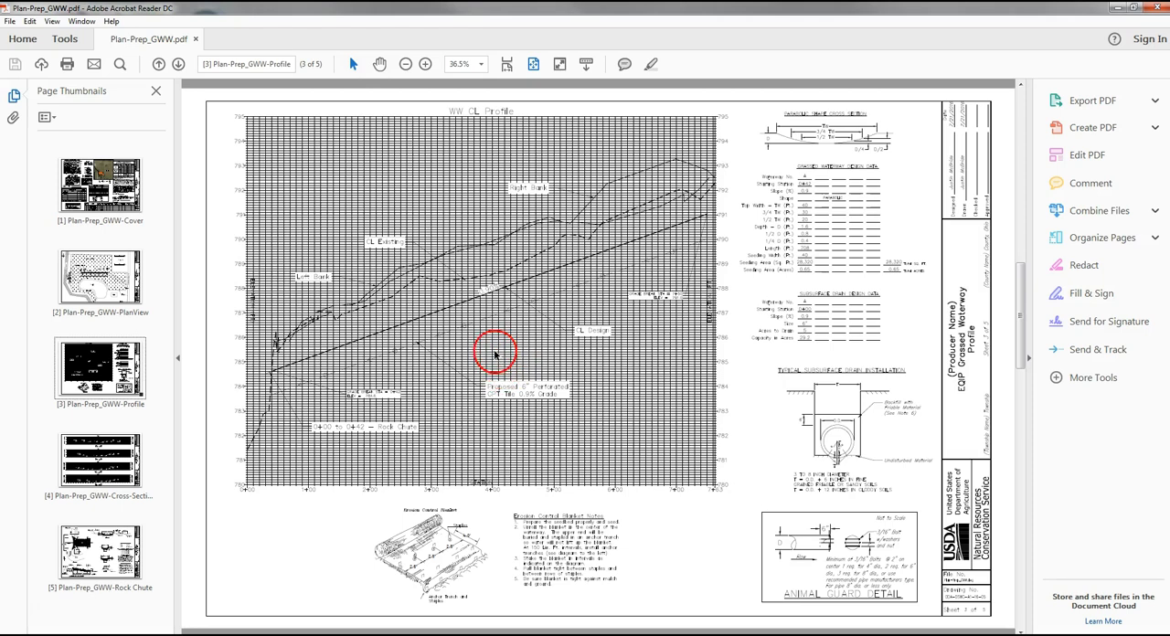
click(426, 66)
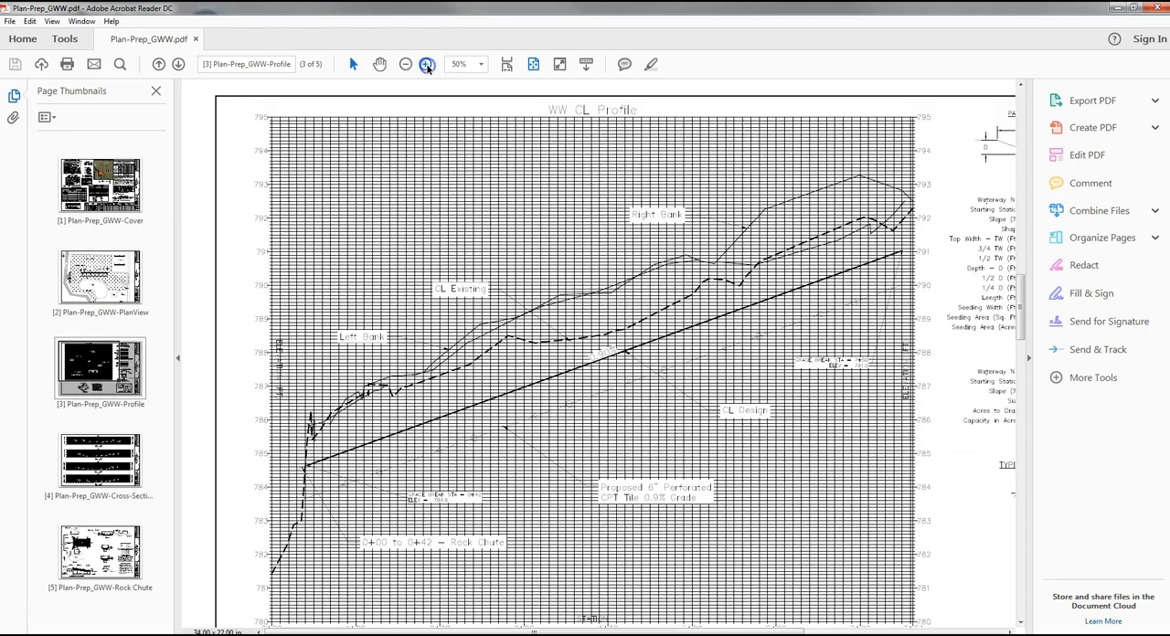
click(426, 66)
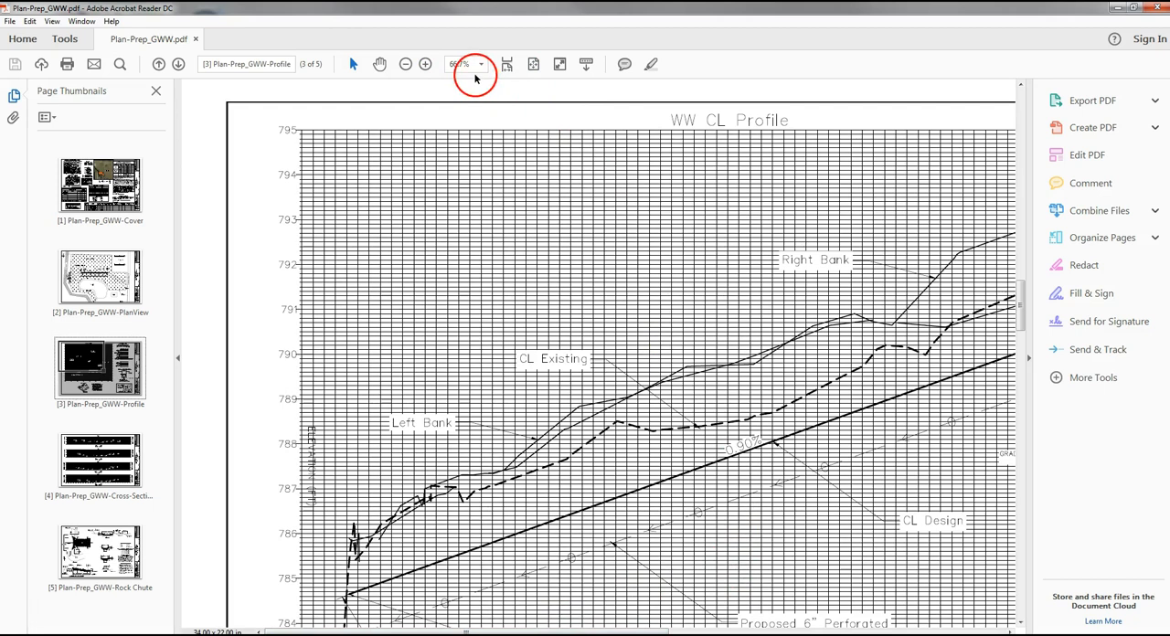
click(426, 64)
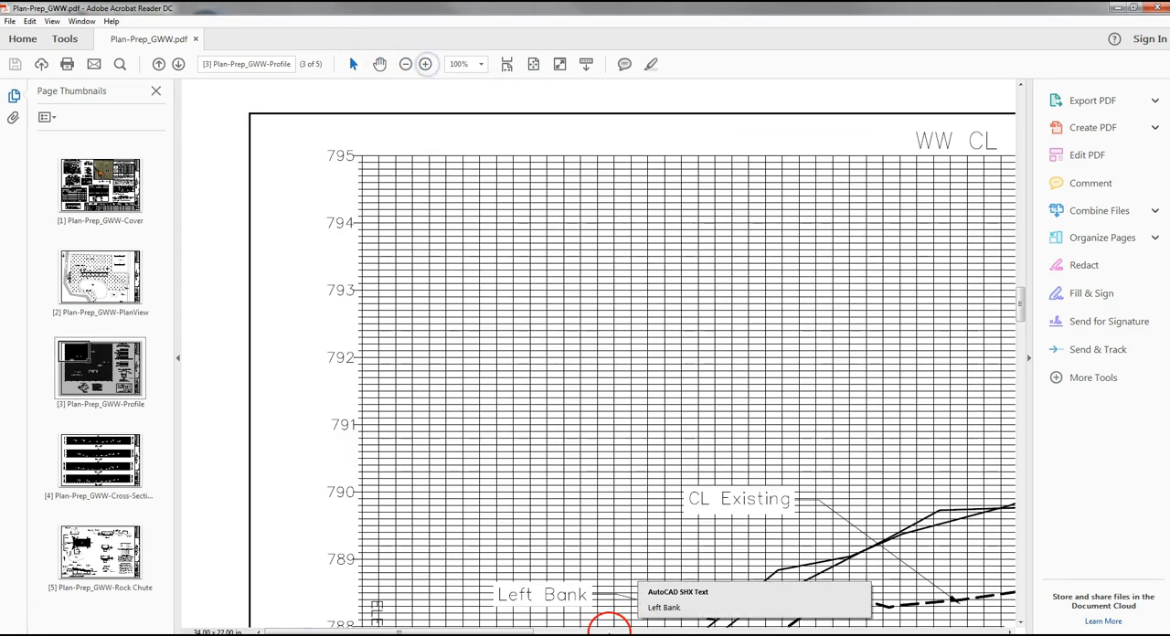
click(610, 626)
drag(528, 631, 676, 631)
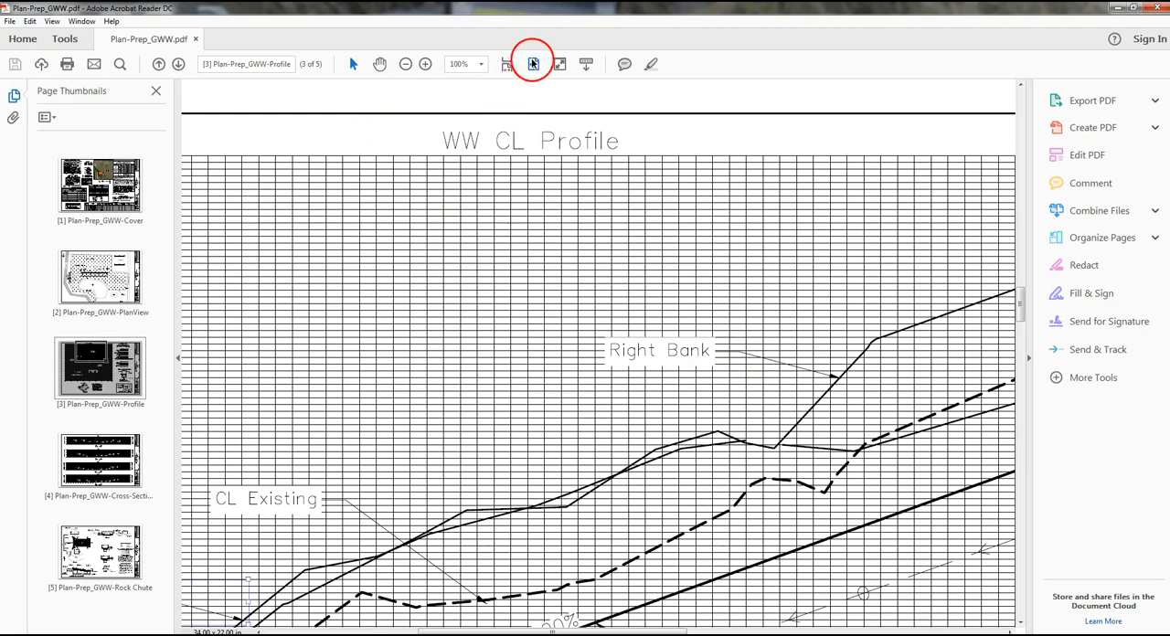
- Fit the whole Profile sheet in view and examine the Cross-Sections and Rock Chute sheets of the PDF
click(533, 64)
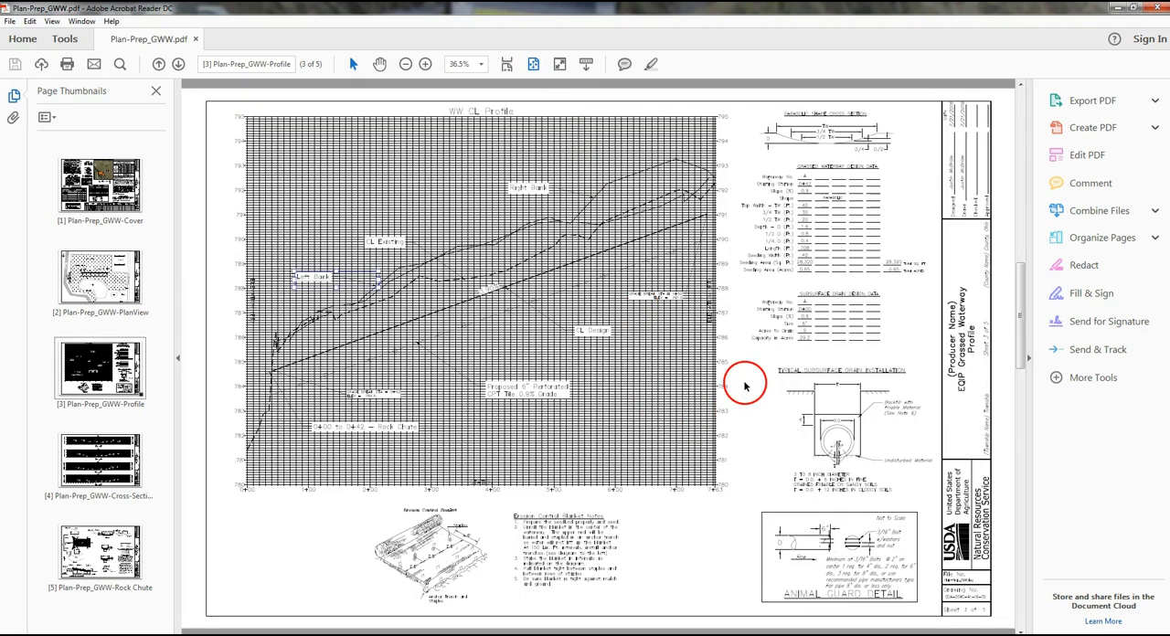
scroll(745, 387, down, 1)
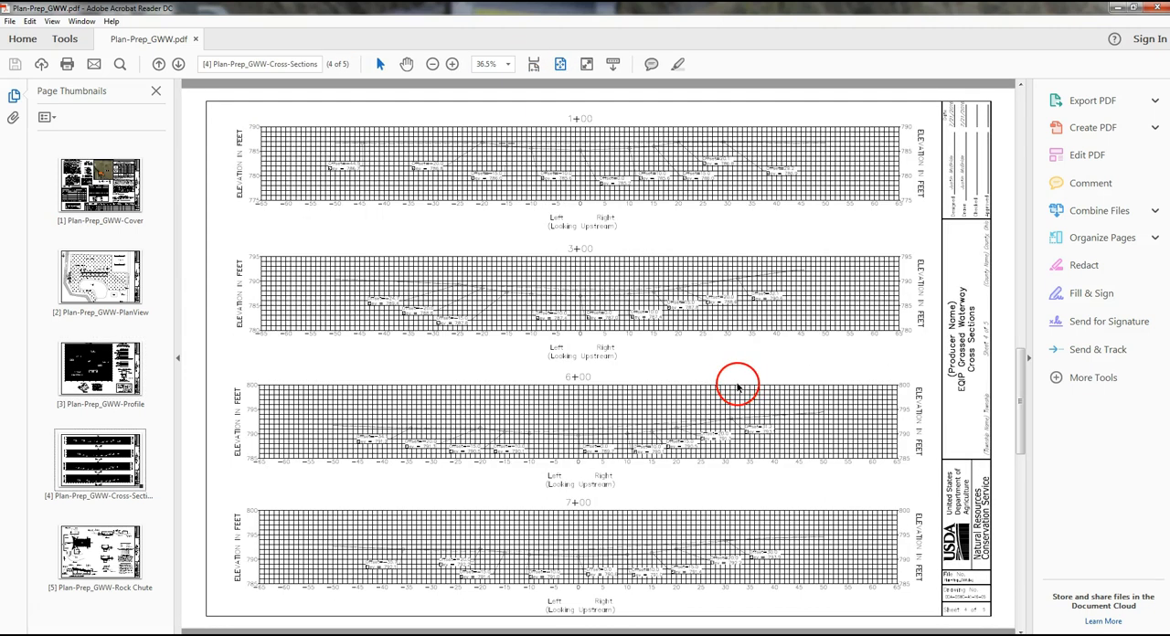
scroll(727, 388, down, 1)
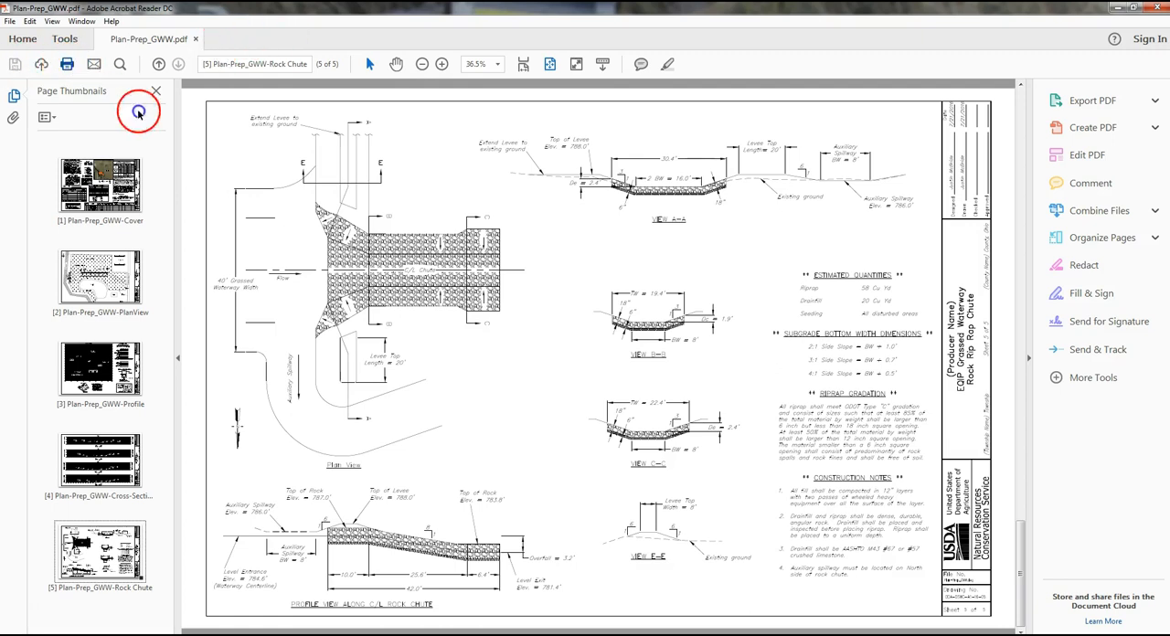
- Select the HP Designjet T520 24in as the printer for the PDF and set its paper size to D
click(496, 145)
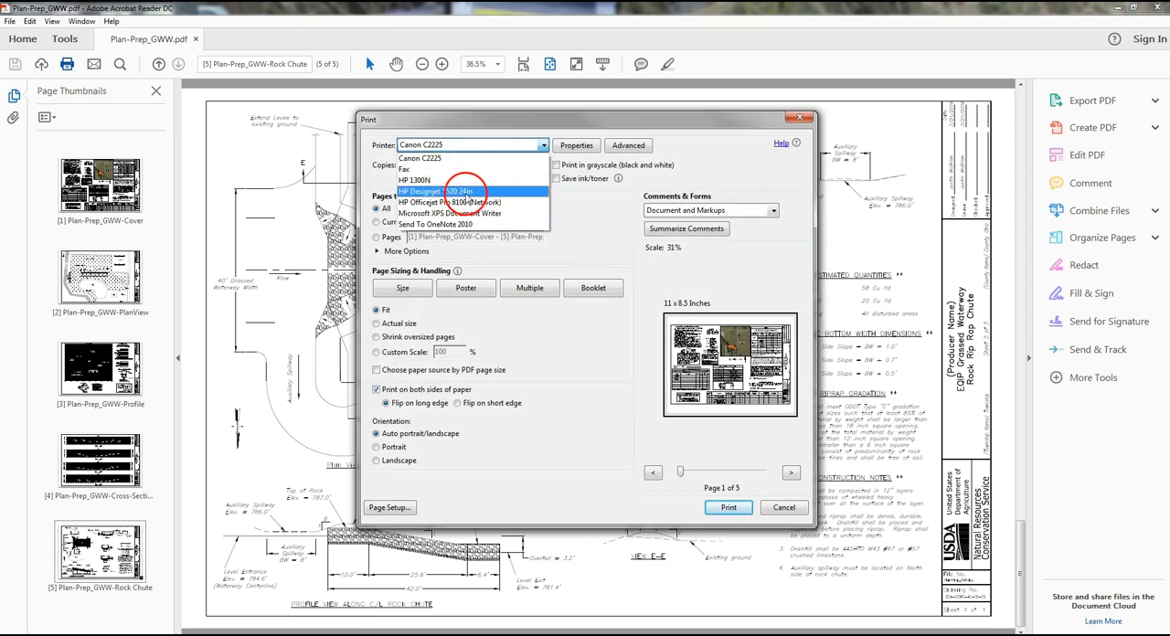
click(483, 192)
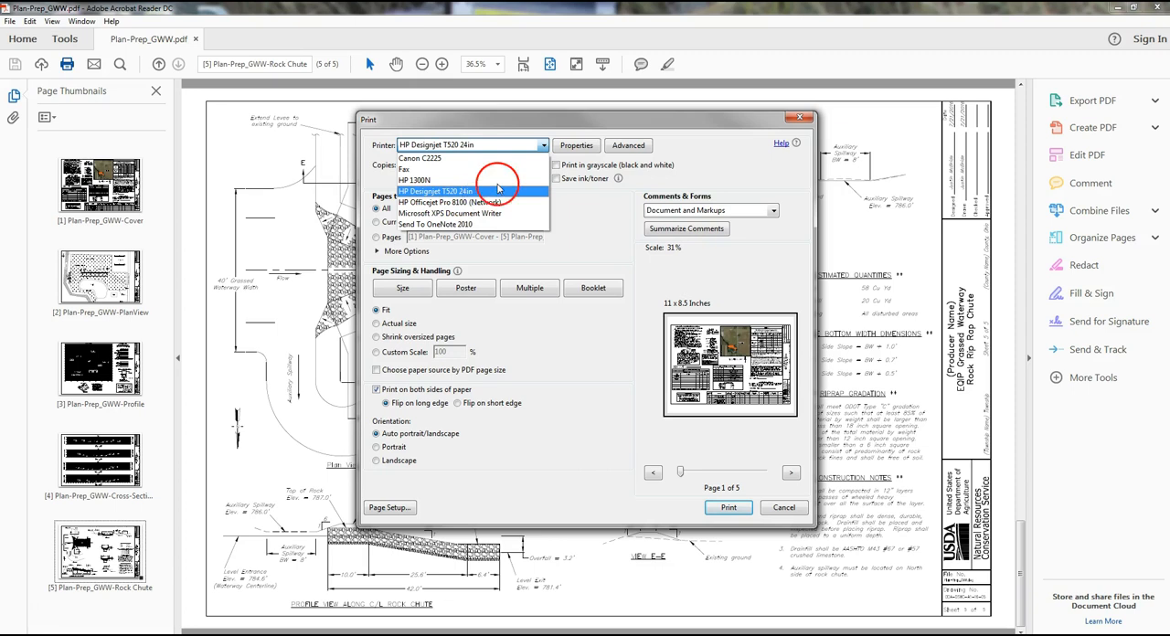
click(498, 189)
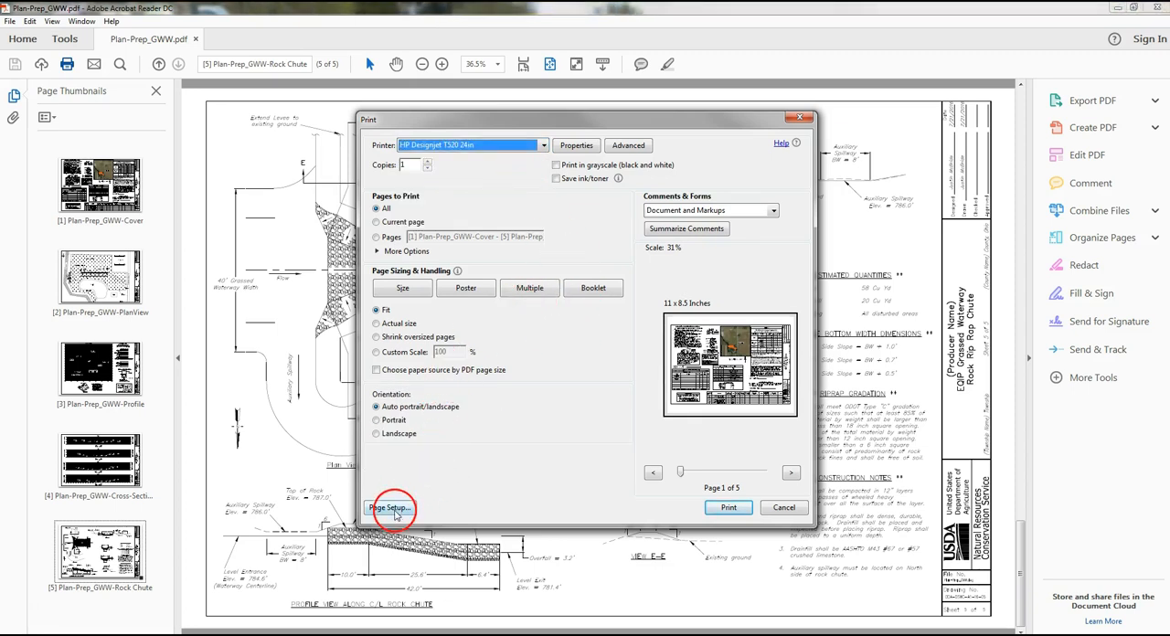
click(391, 509)
click(494, 295)
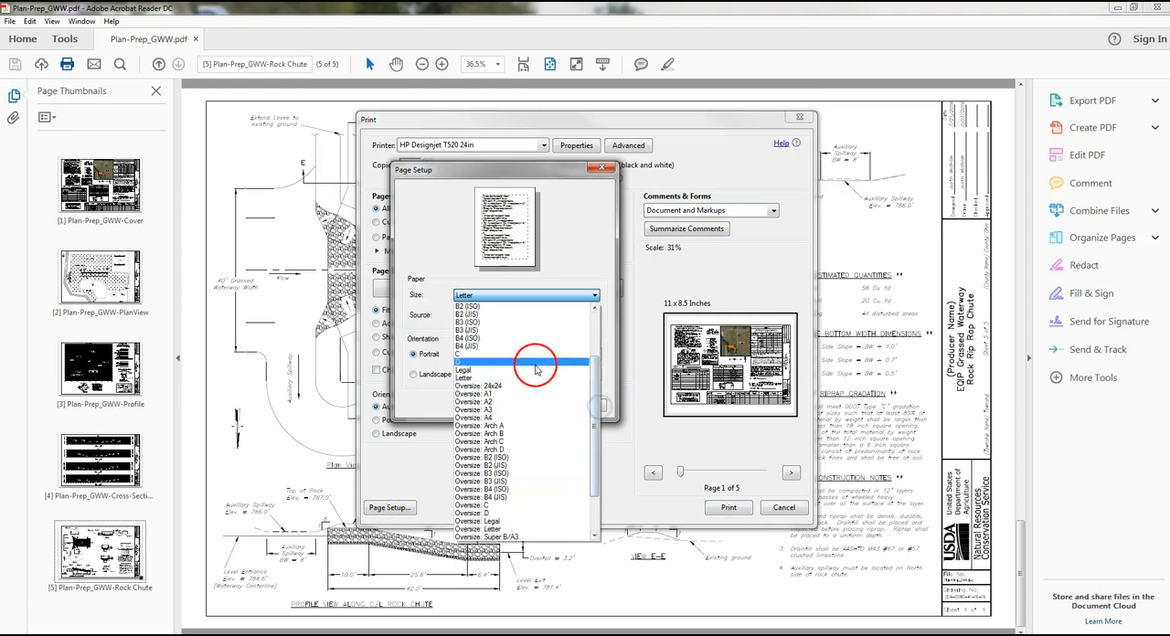
click(536, 362)
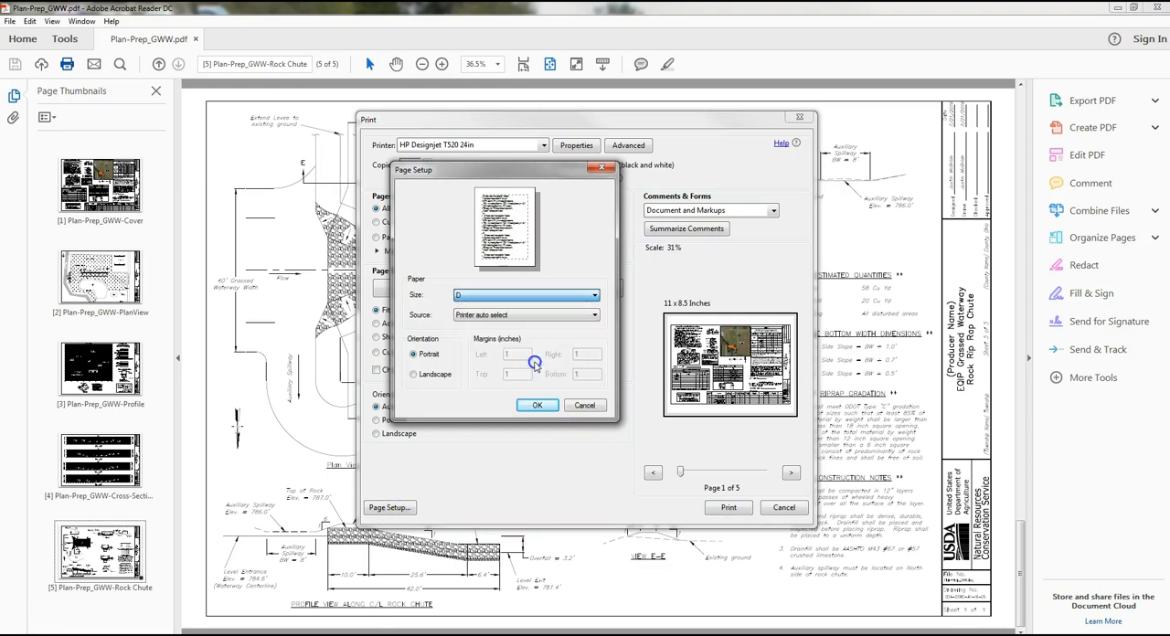
click(535, 408)
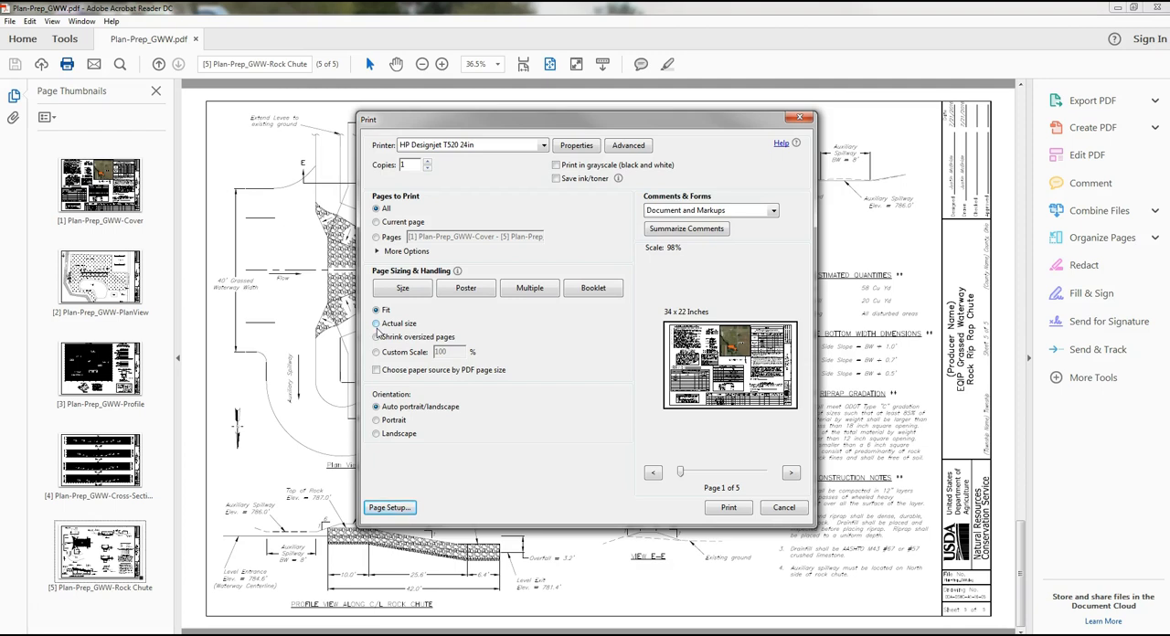
- Set the print scaling to Actual size and close the print settings without printing
click(377, 327)
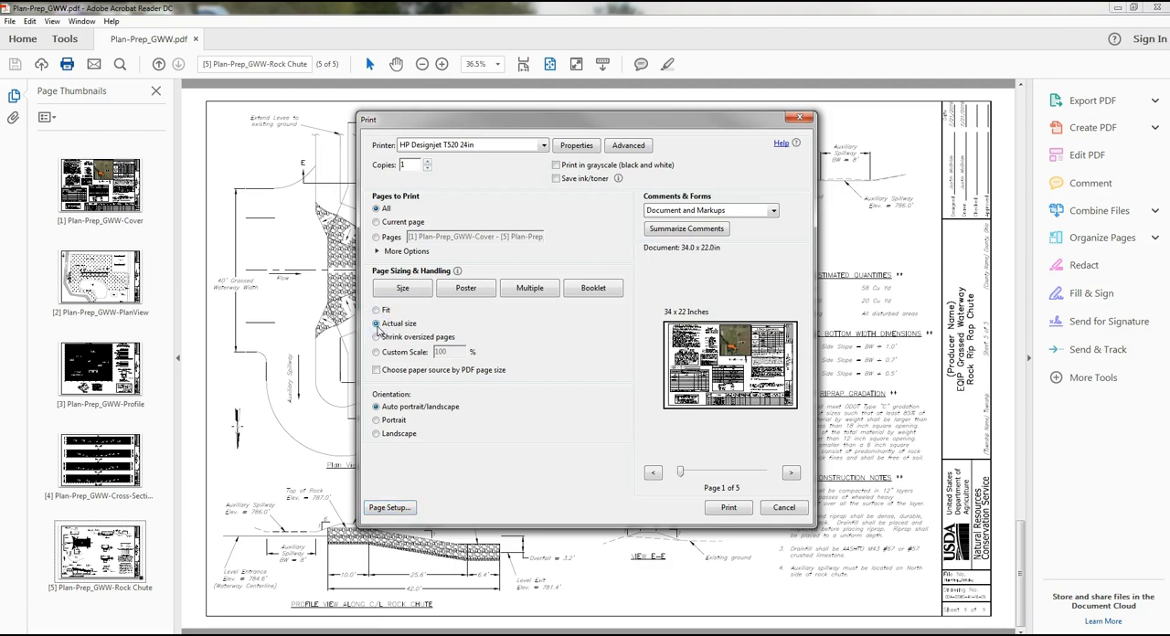
click(435, 313)
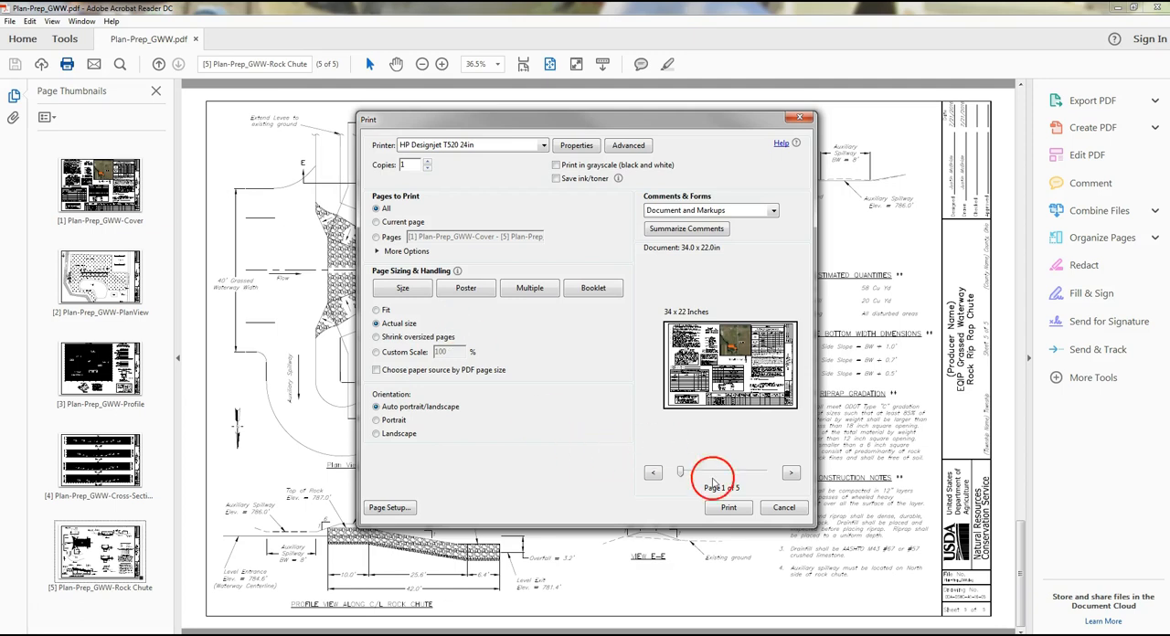
click(786, 508)
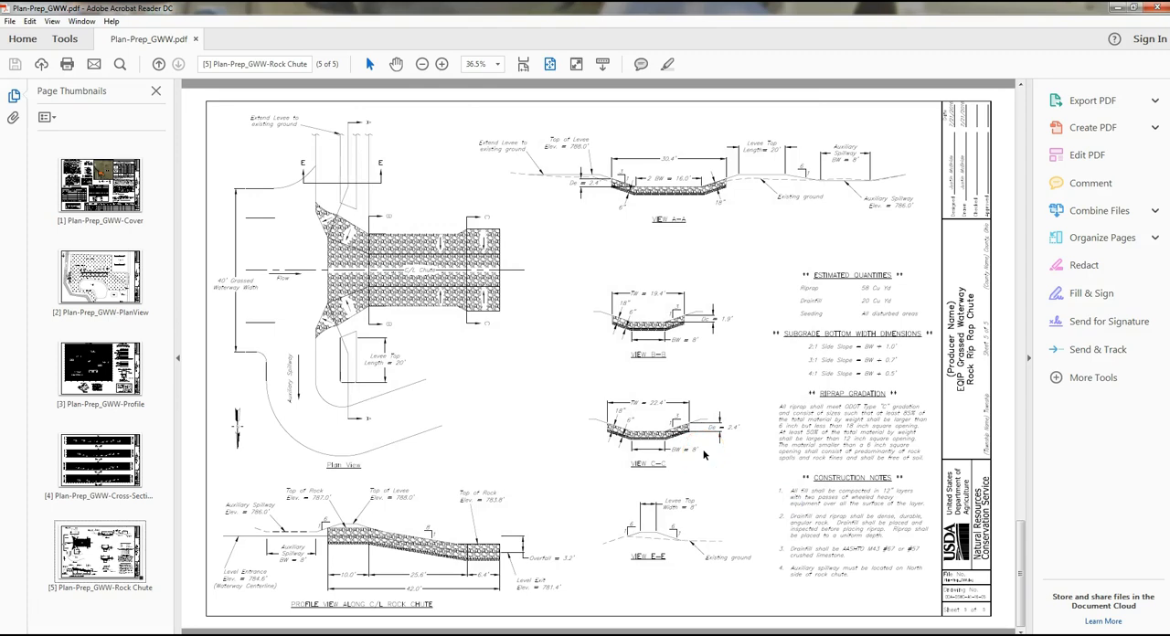
- Go back through the PDF's sheets from Rock Chute to the Cover sheet
scroll(653, 435, up, 2)
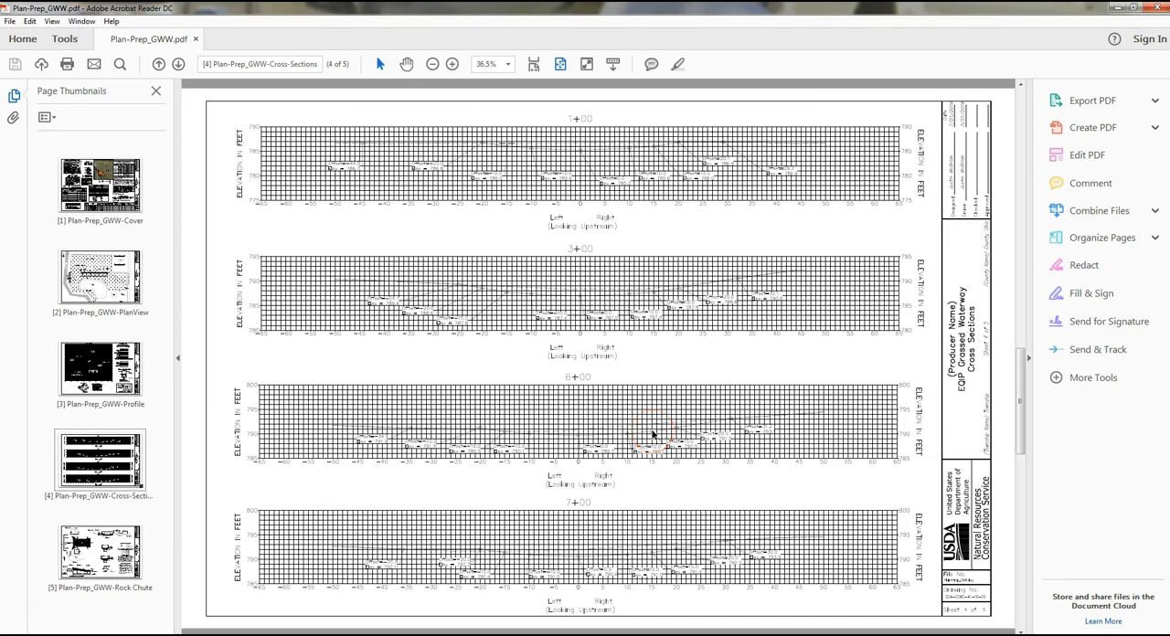
scroll(653, 437, up, 5)
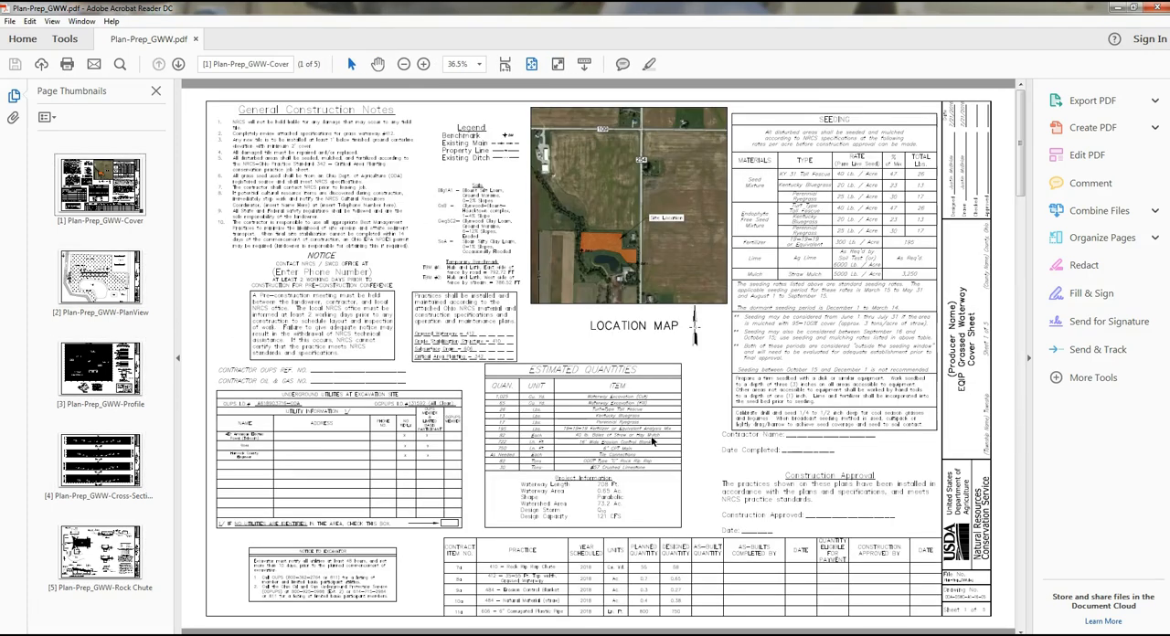